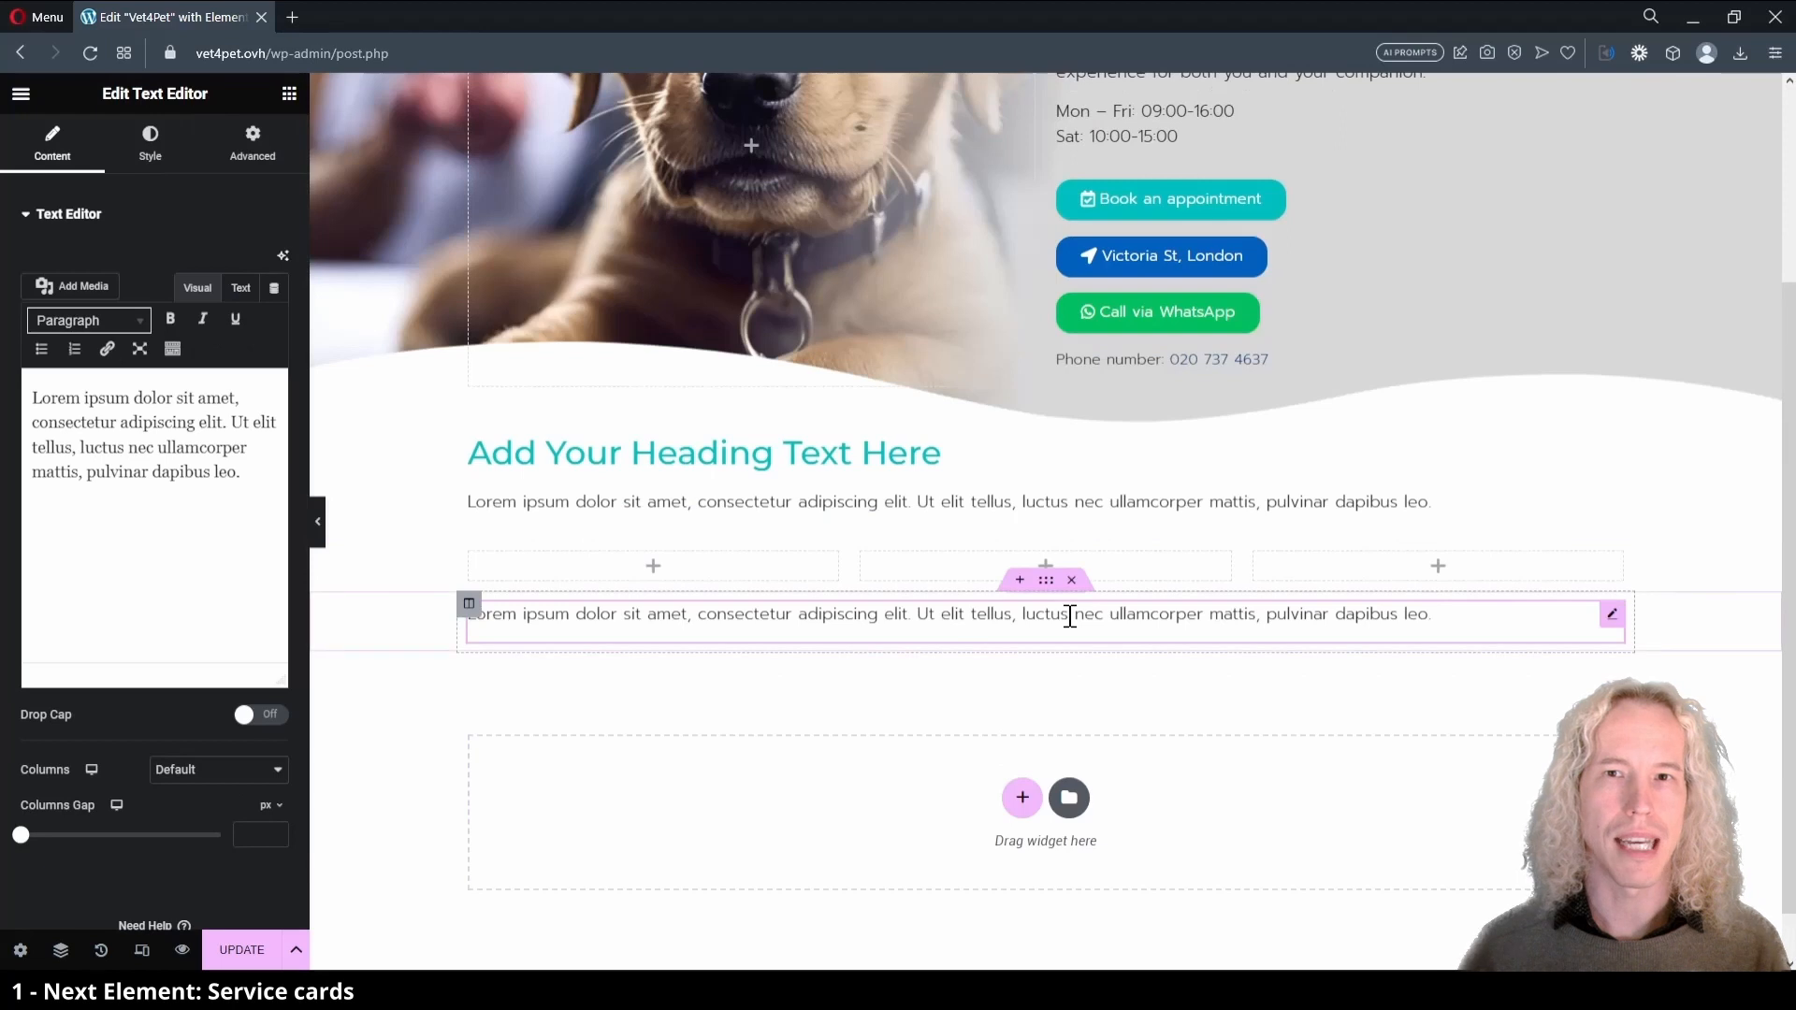
- Replace the single-column text section below the three-column row with a new section of one wide and one narrow column
click(1072, 579)
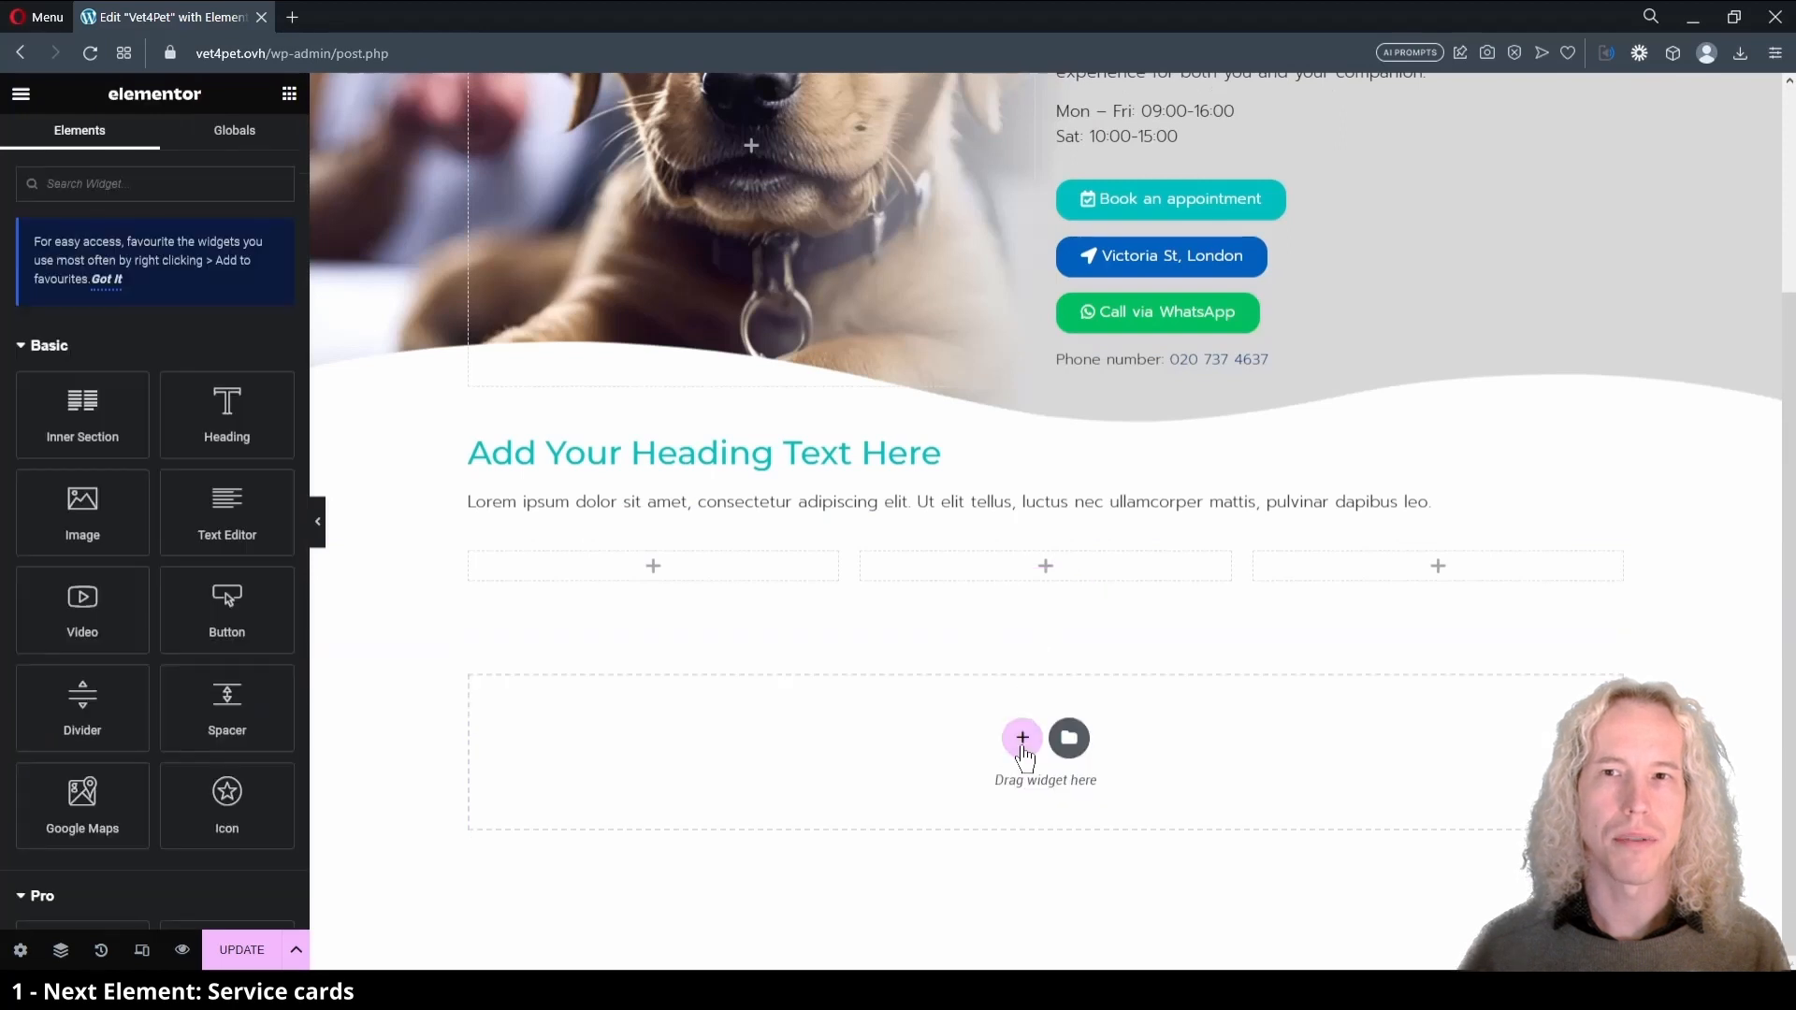
click(1022, 738)
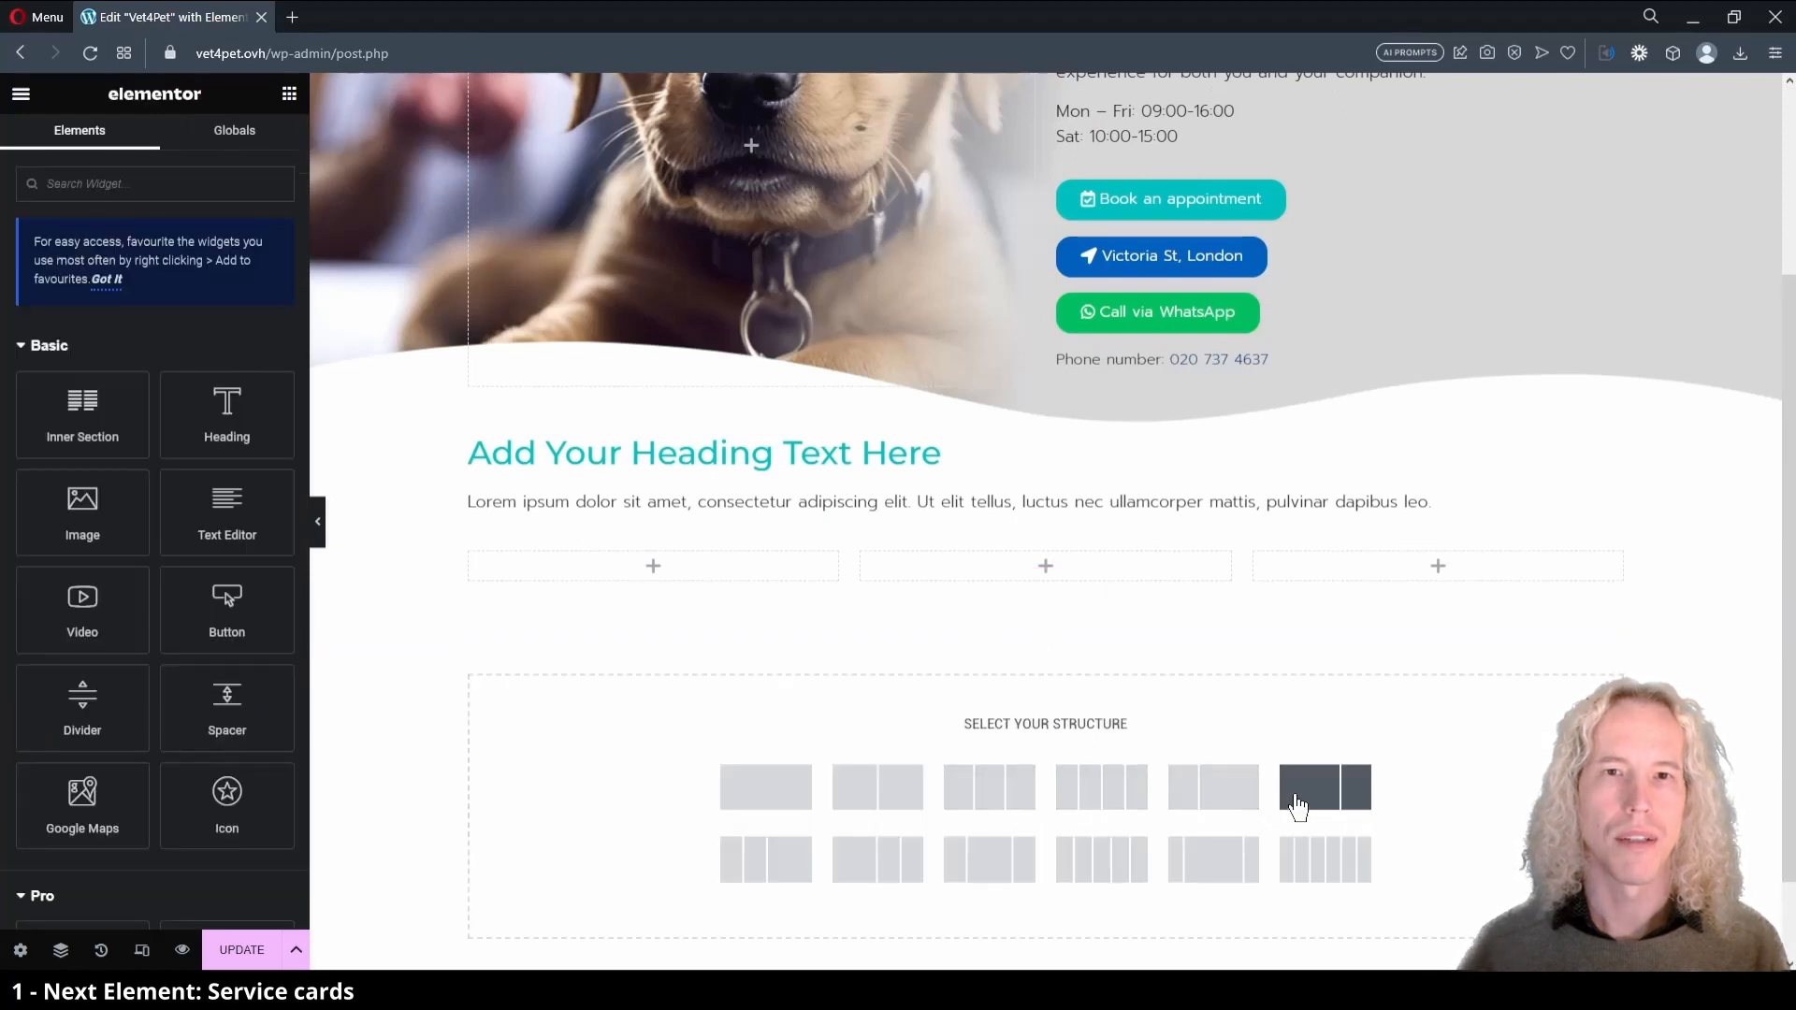
click(1296, 806)
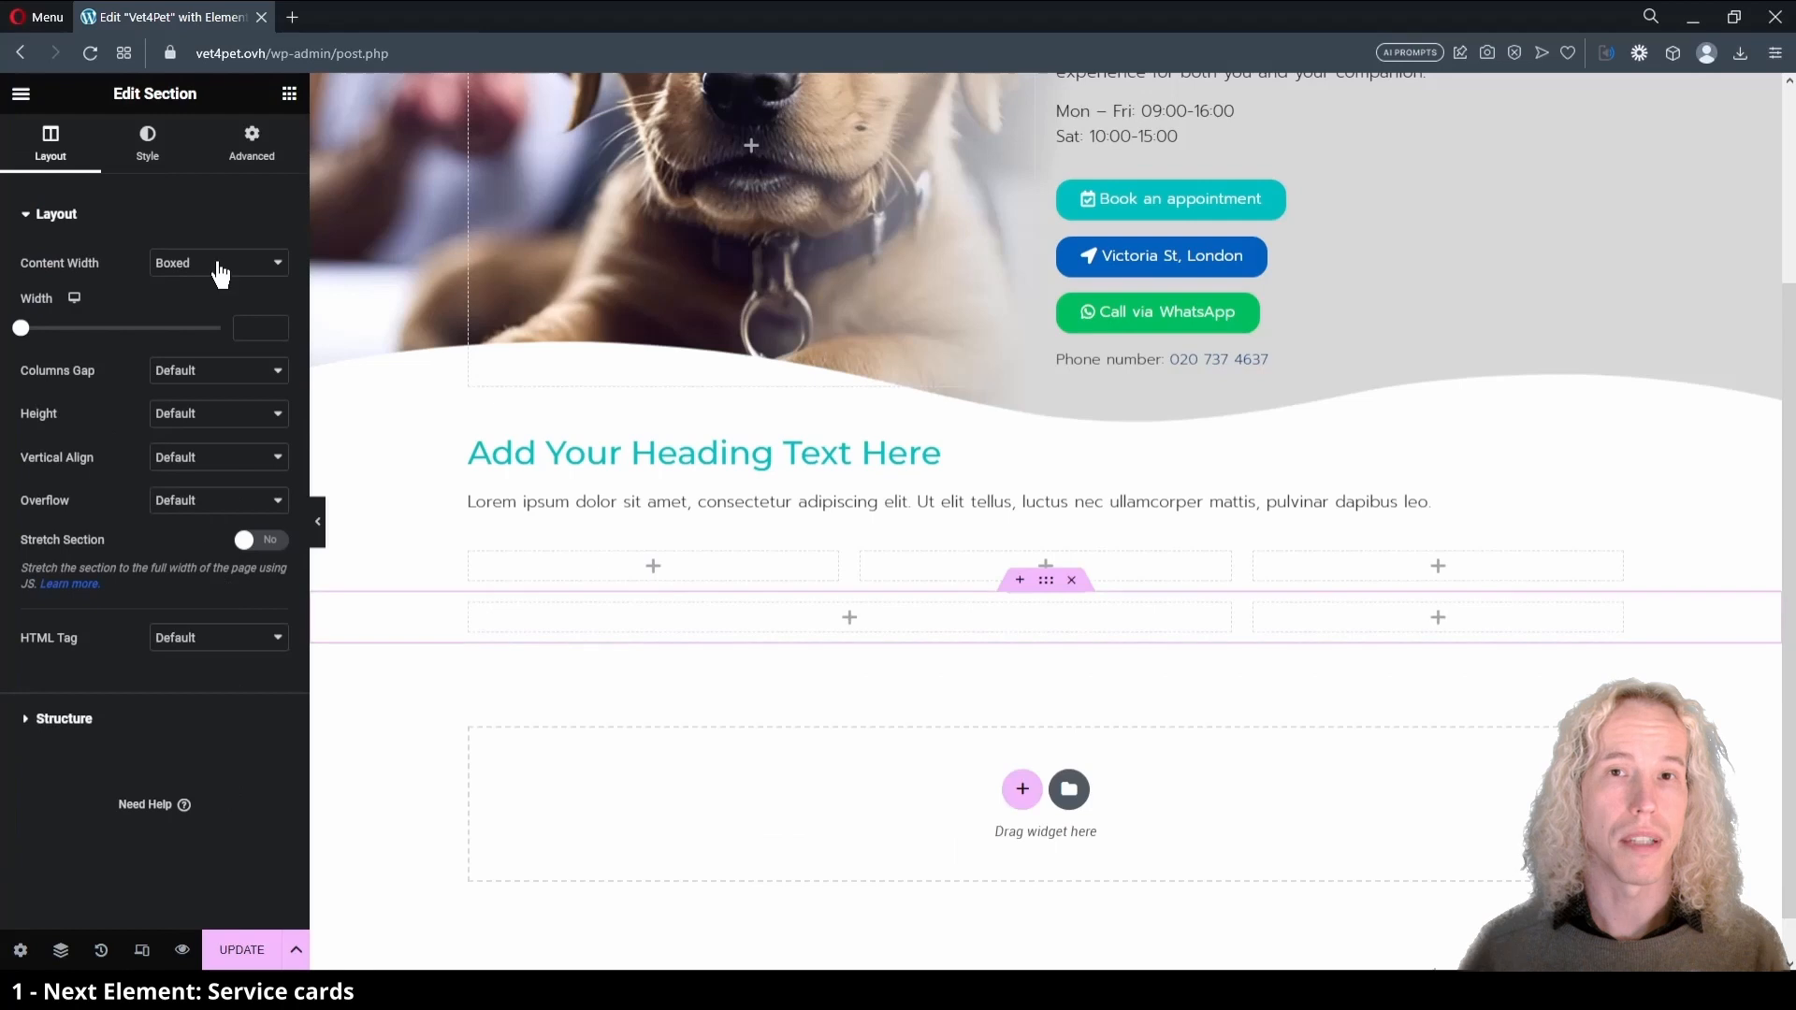
- Add a Text Editor widget to the wide column of the new two-column section
click(289, 94)
drag(226, 505, 689, 610)
click(289, 93)
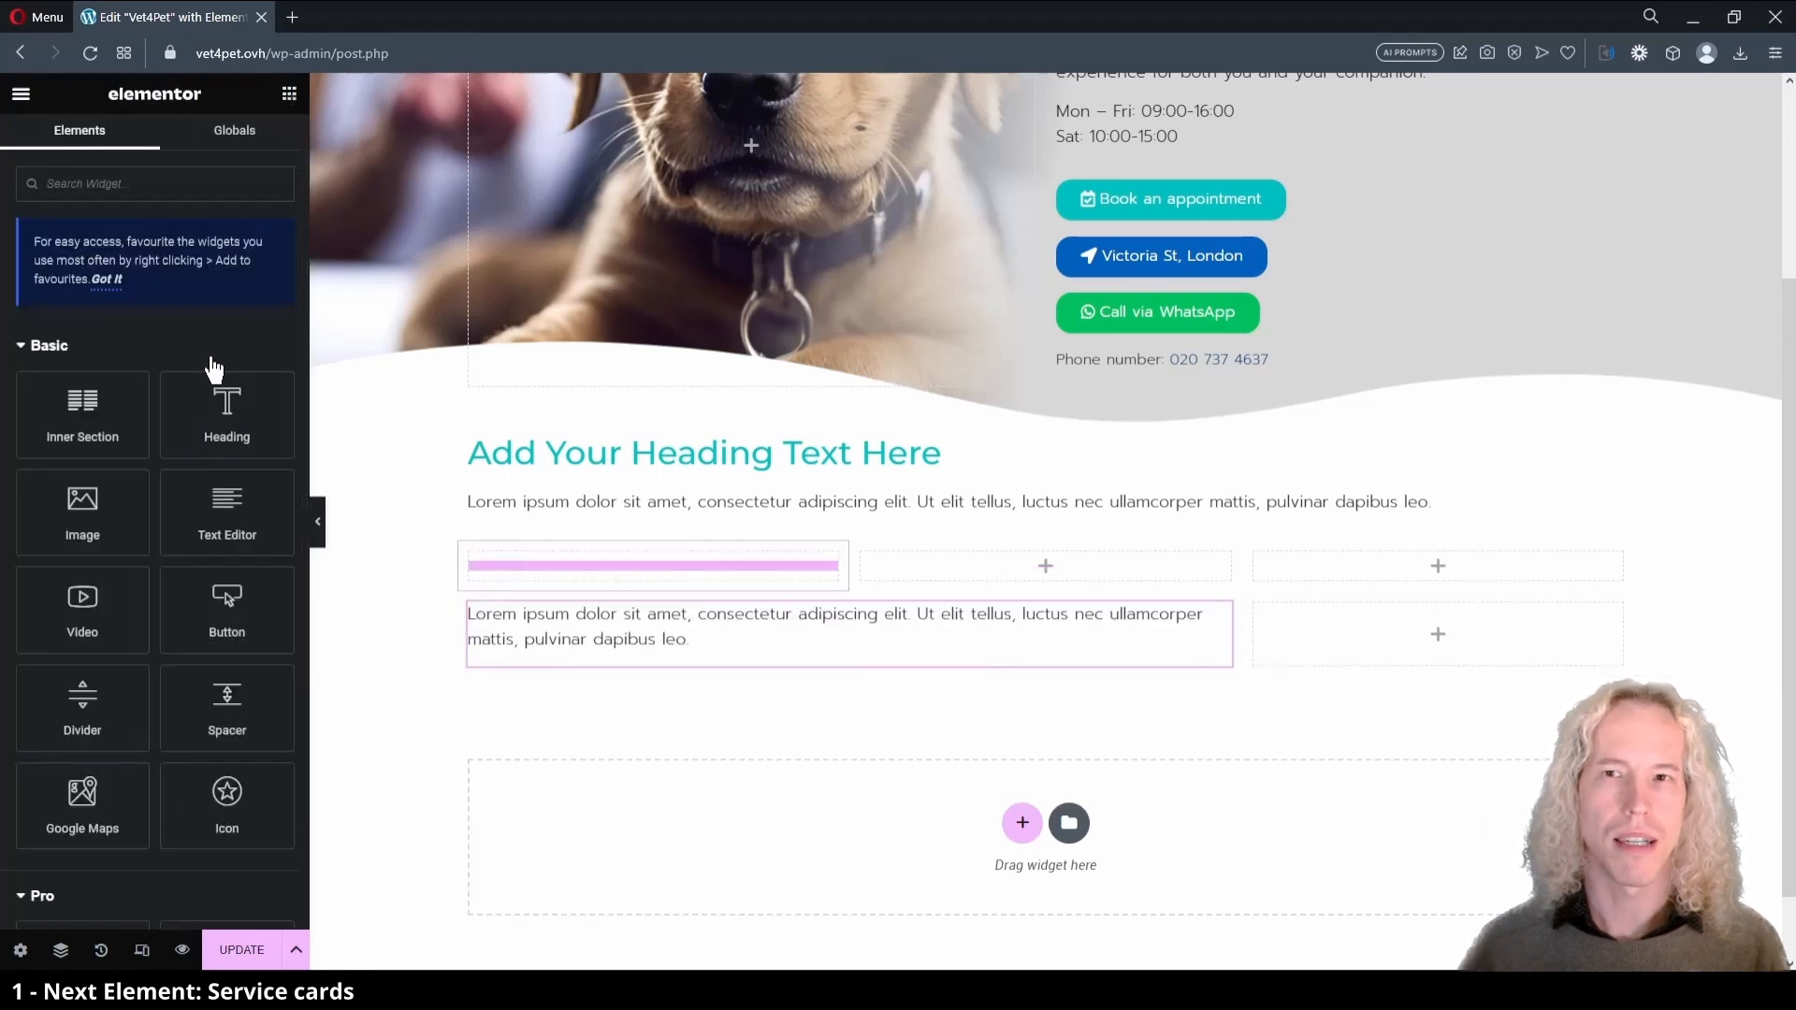
mouse_move(226, 587)
mouse_down()
mouse_move(786, 586)
mouse_move(1411, 641)
mouse_move(405, 561)
mouse_move(226, 579)
mouse_up()
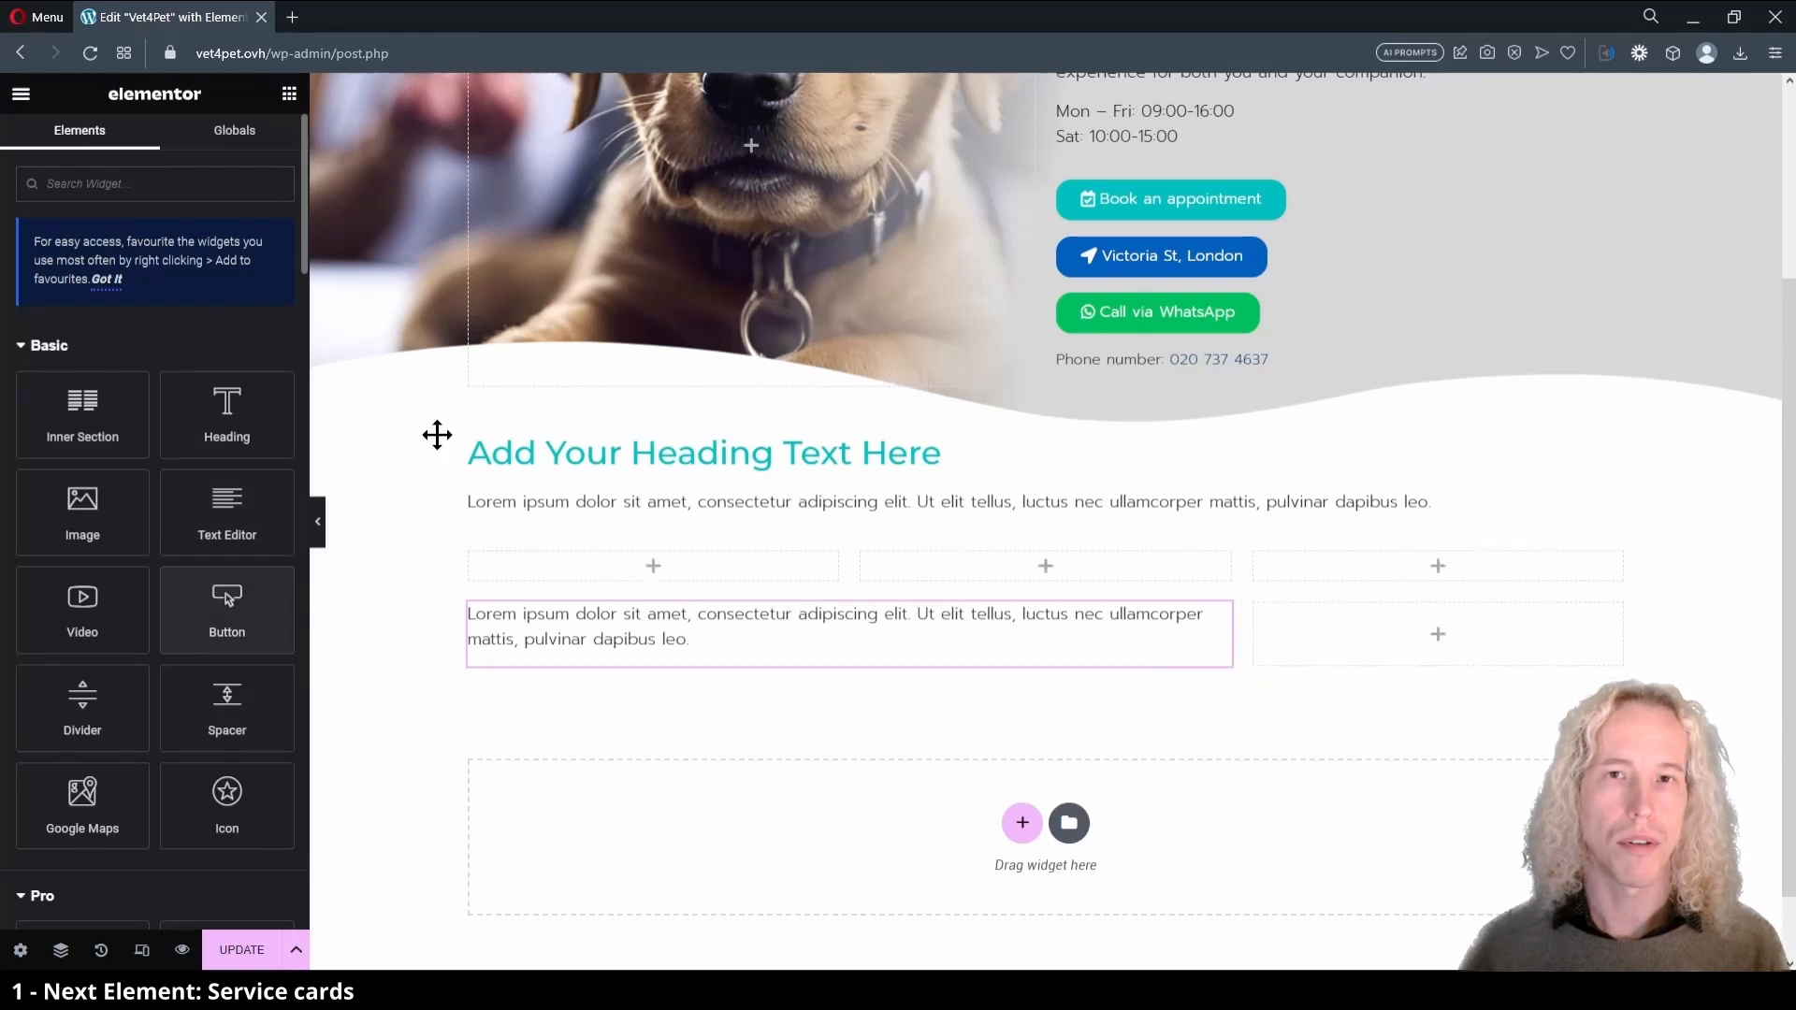
- Copy the blue "Victoria St, London" button from the hero section and paste it into the narrow column beside the text
right_click(1156, 269)
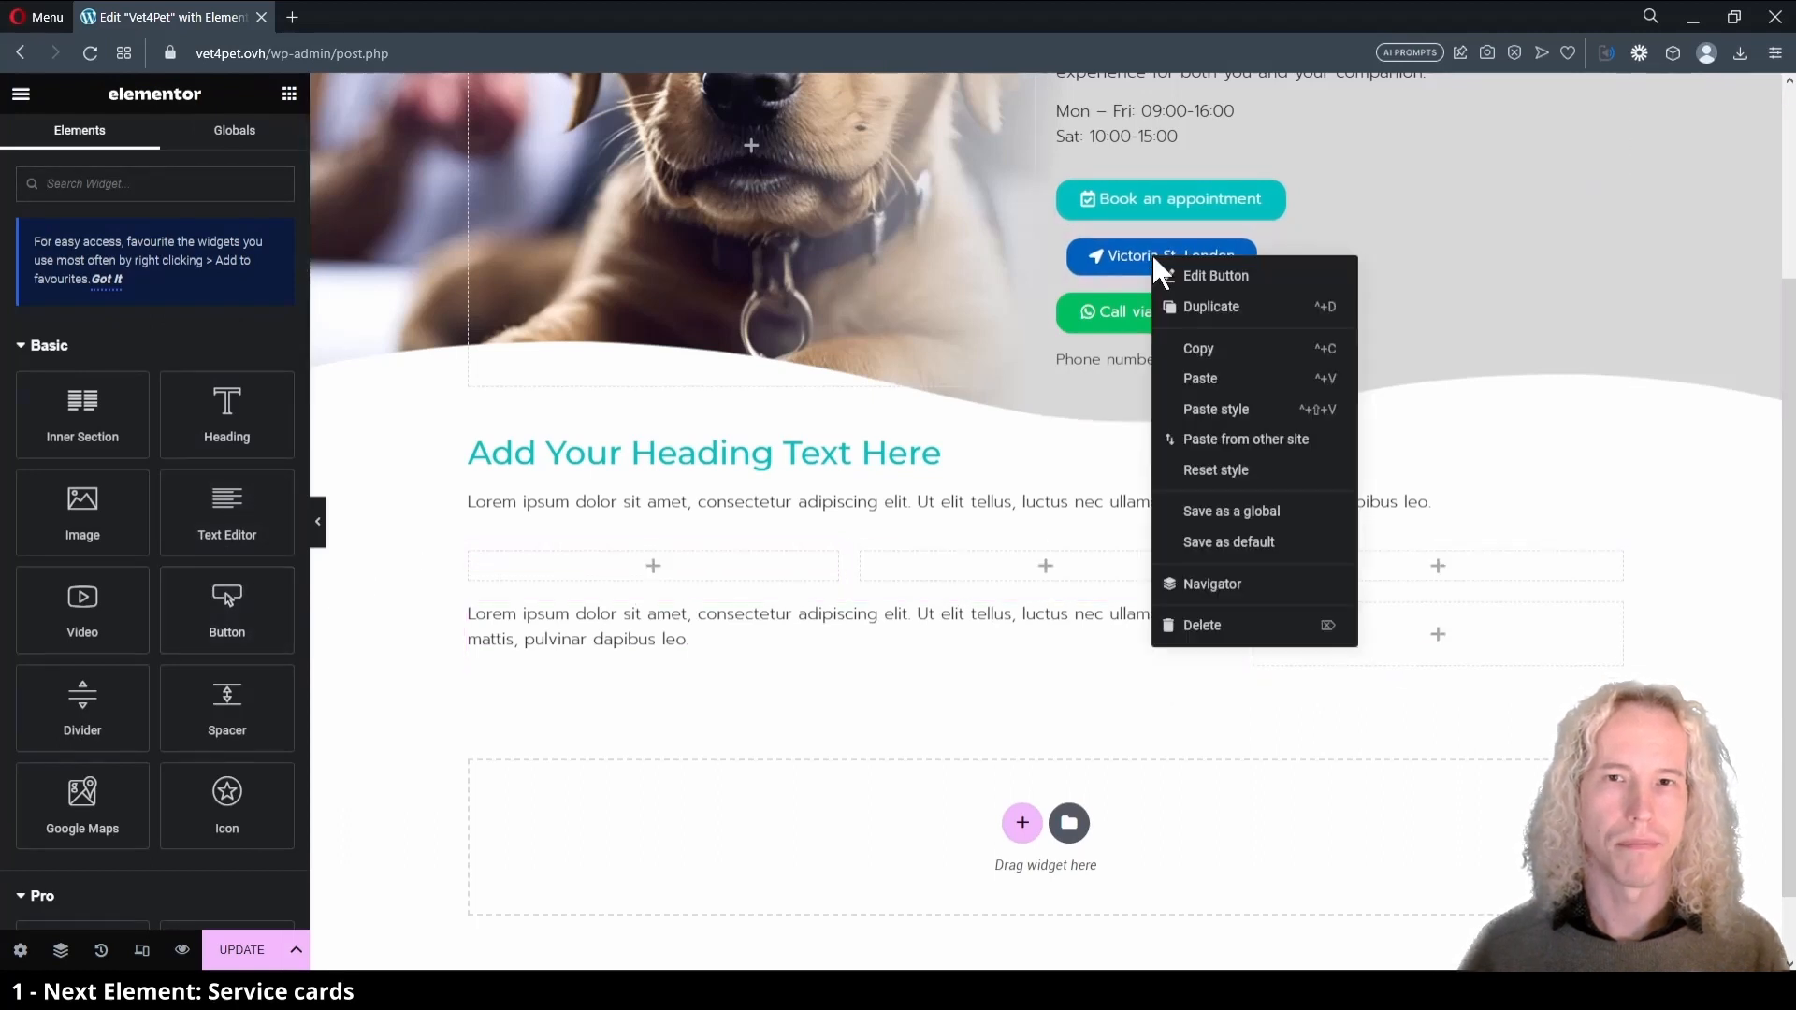
click(1213, 353)
right_click(1287, 613)
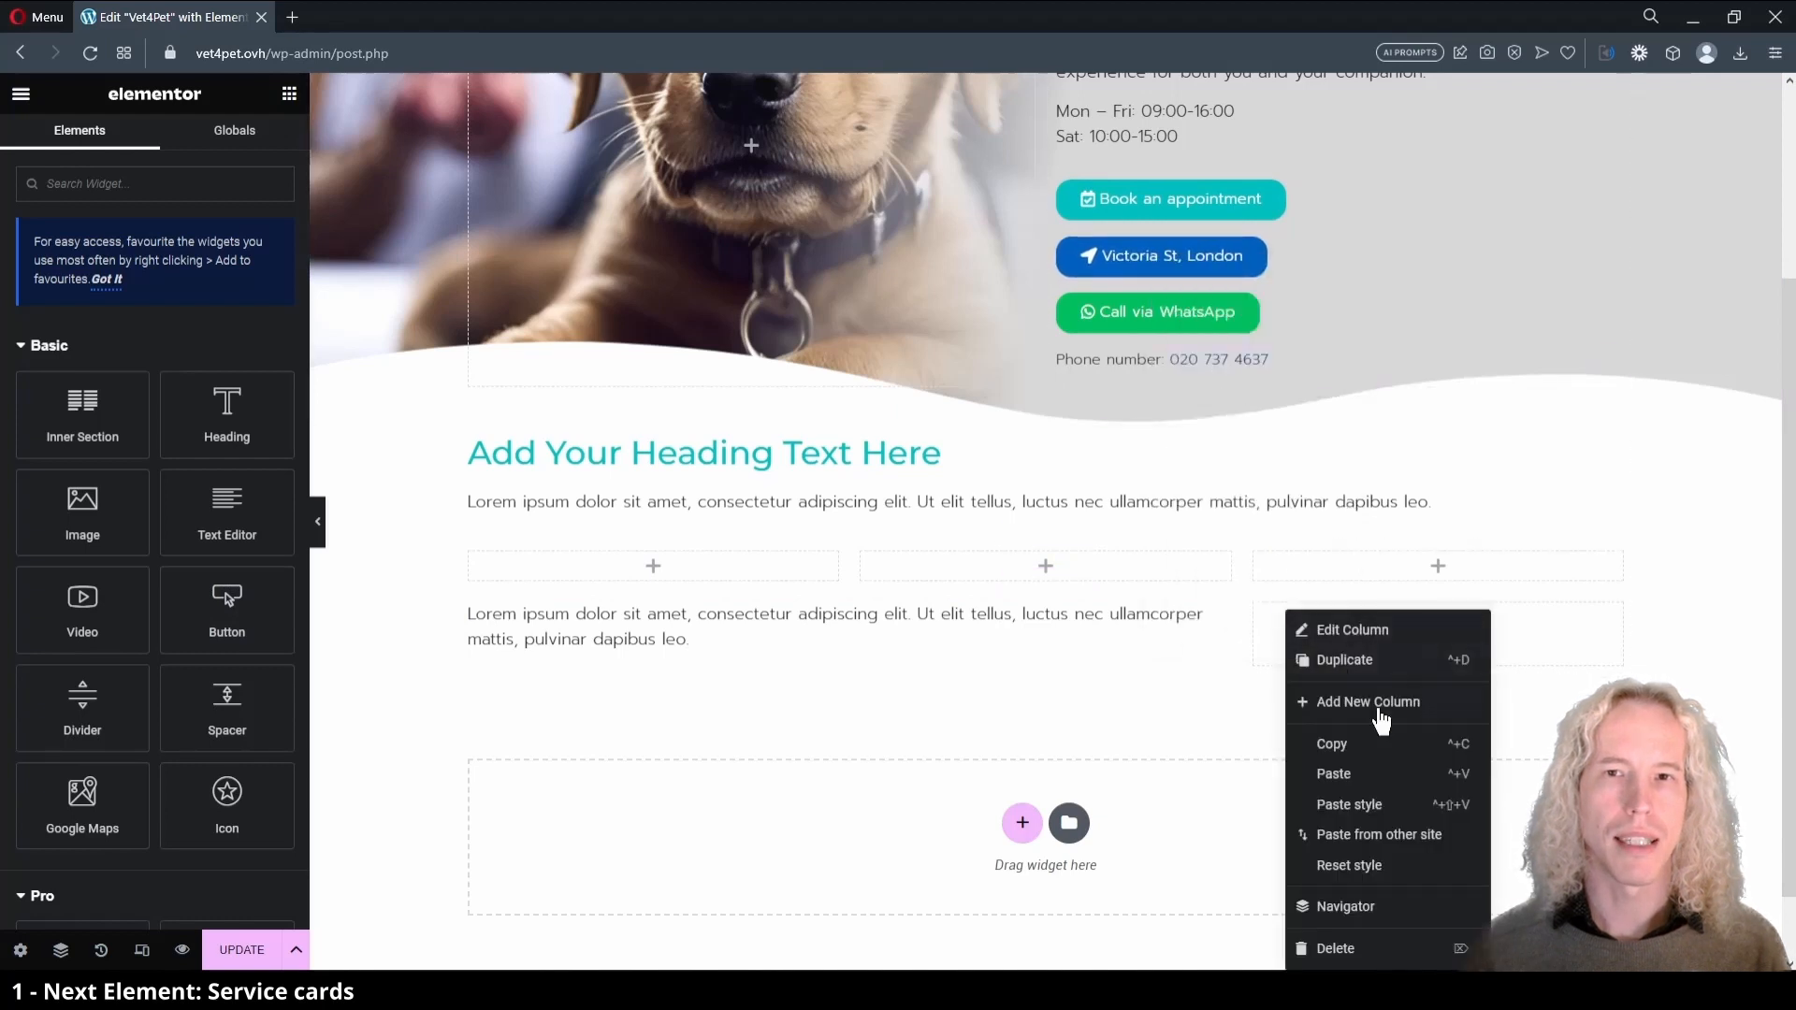
click(1374, 776)
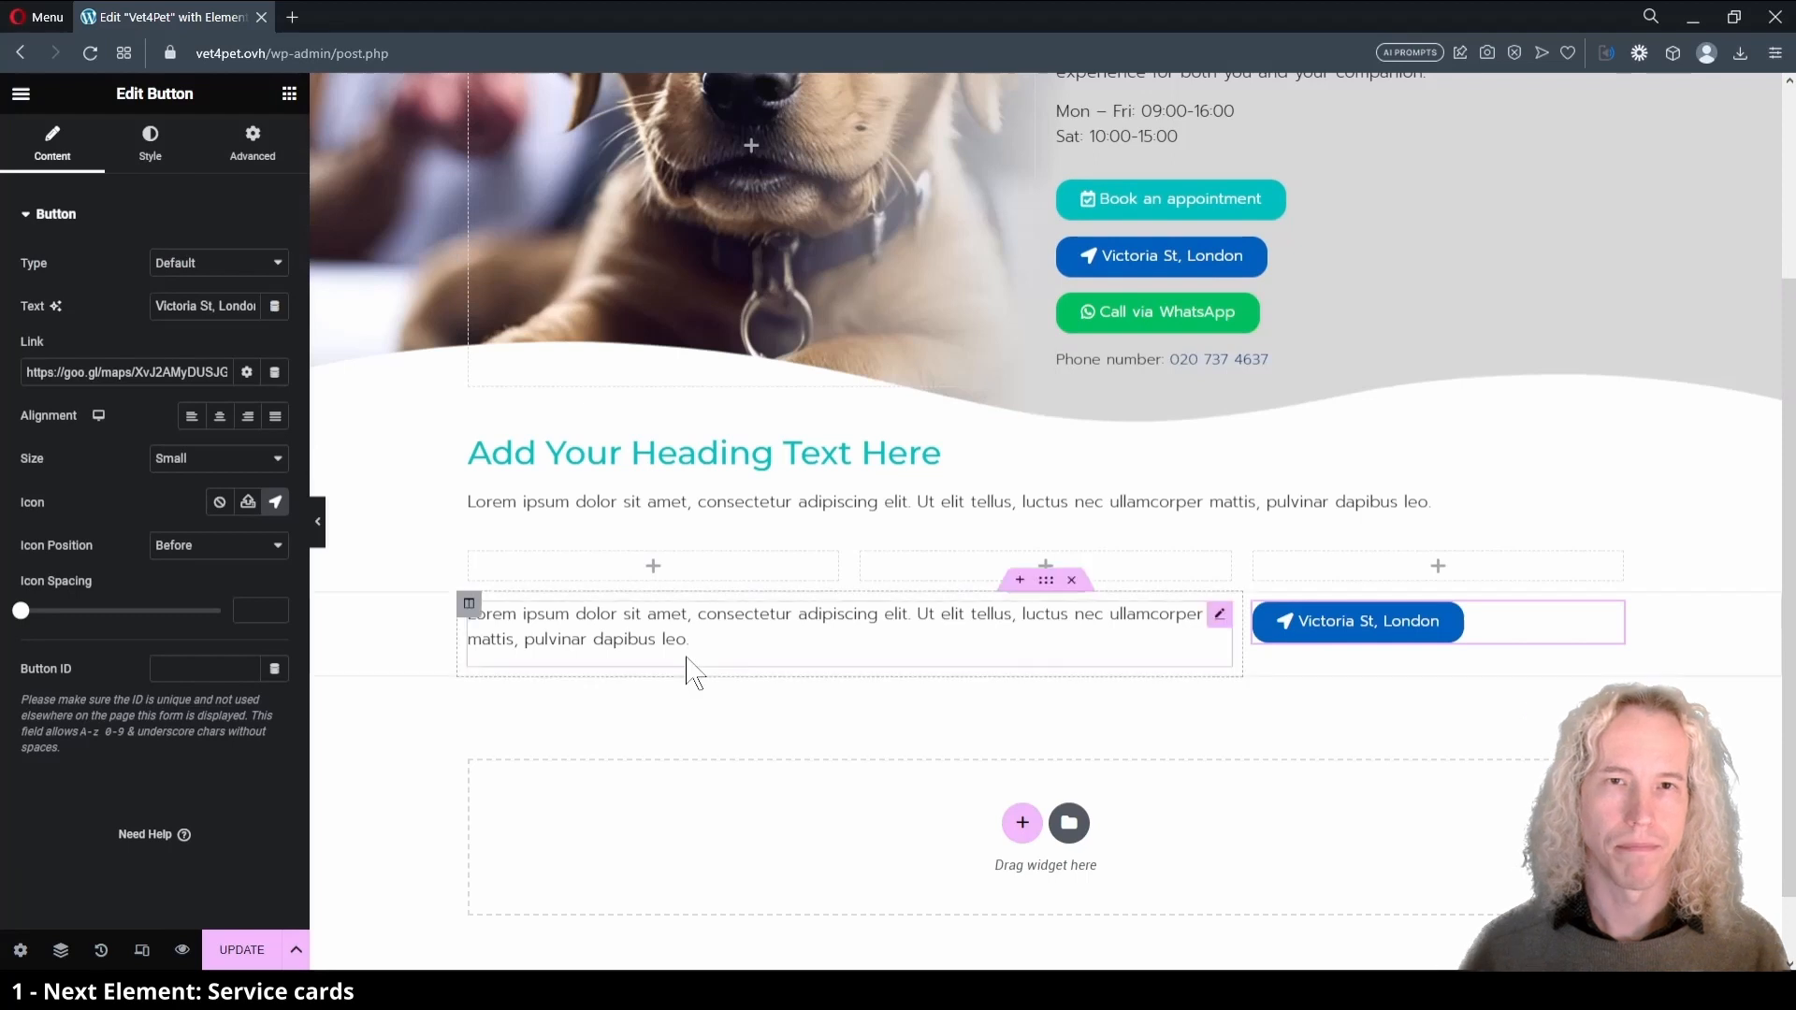
- Fill the first column of the three-column row with stacked Image, Heading and Text Editor widgets to form a service card
click(629, 561)
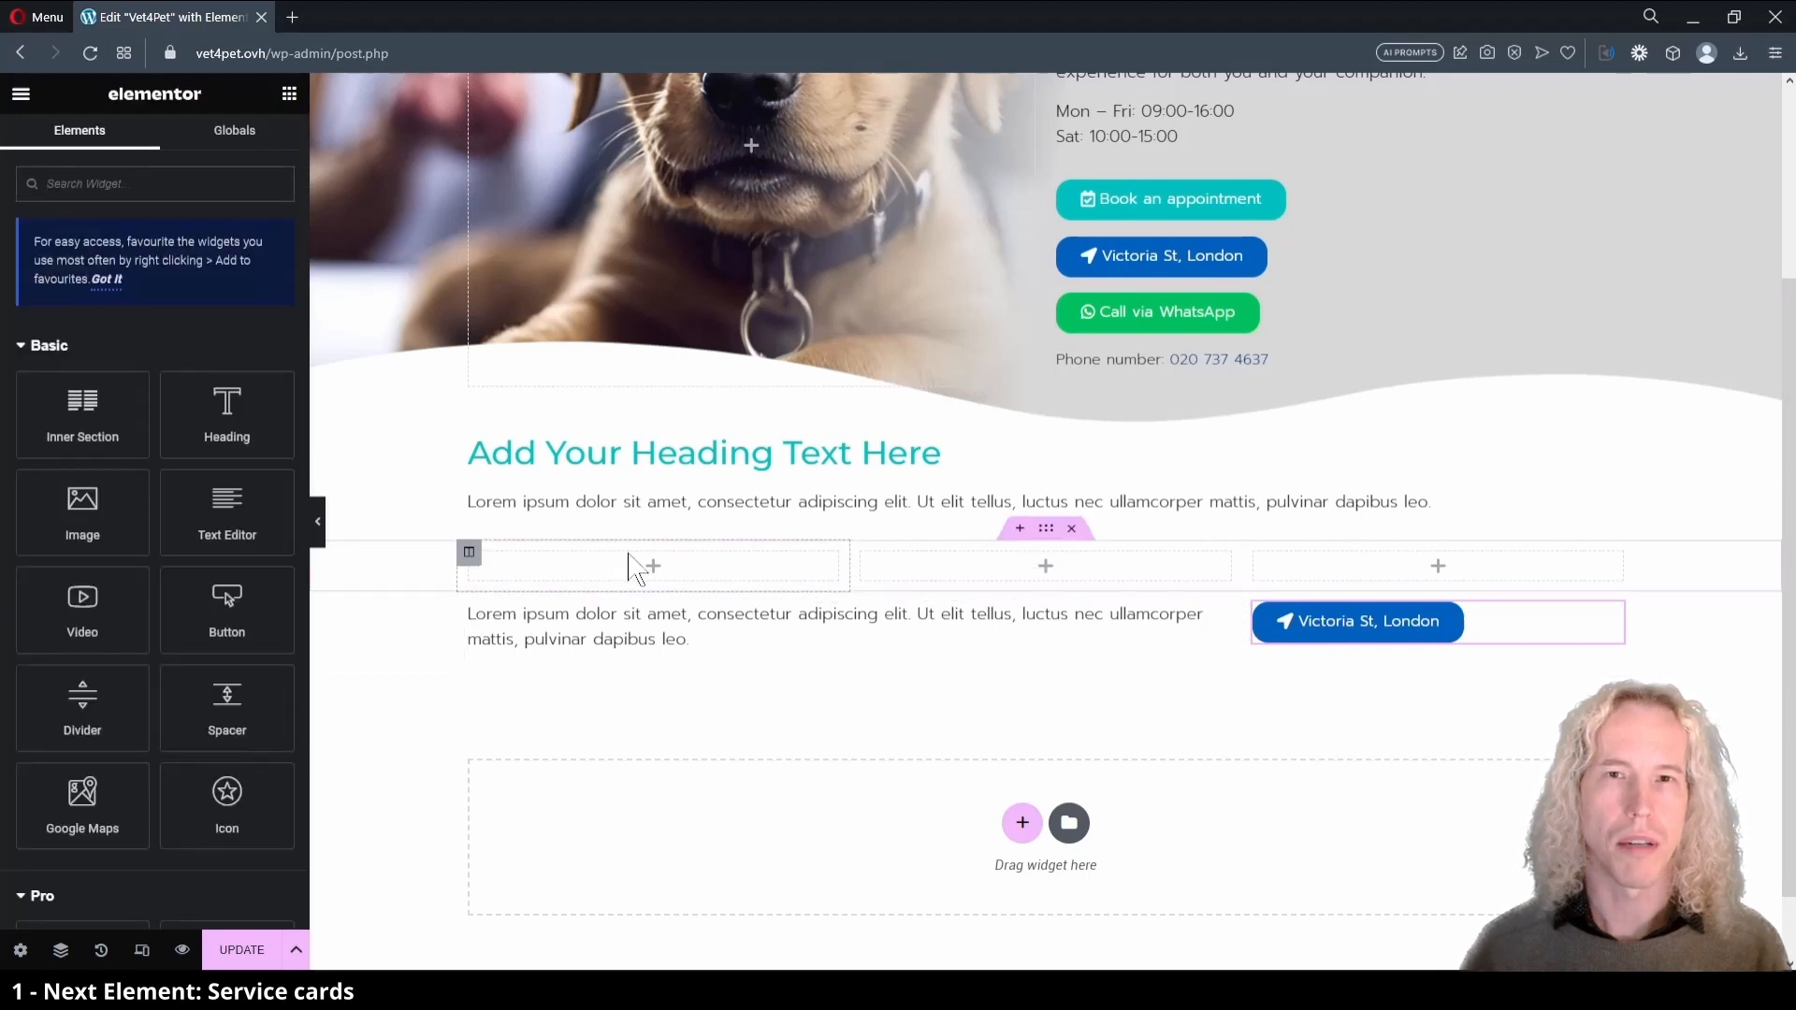
drag(82, 513, 613, 573)
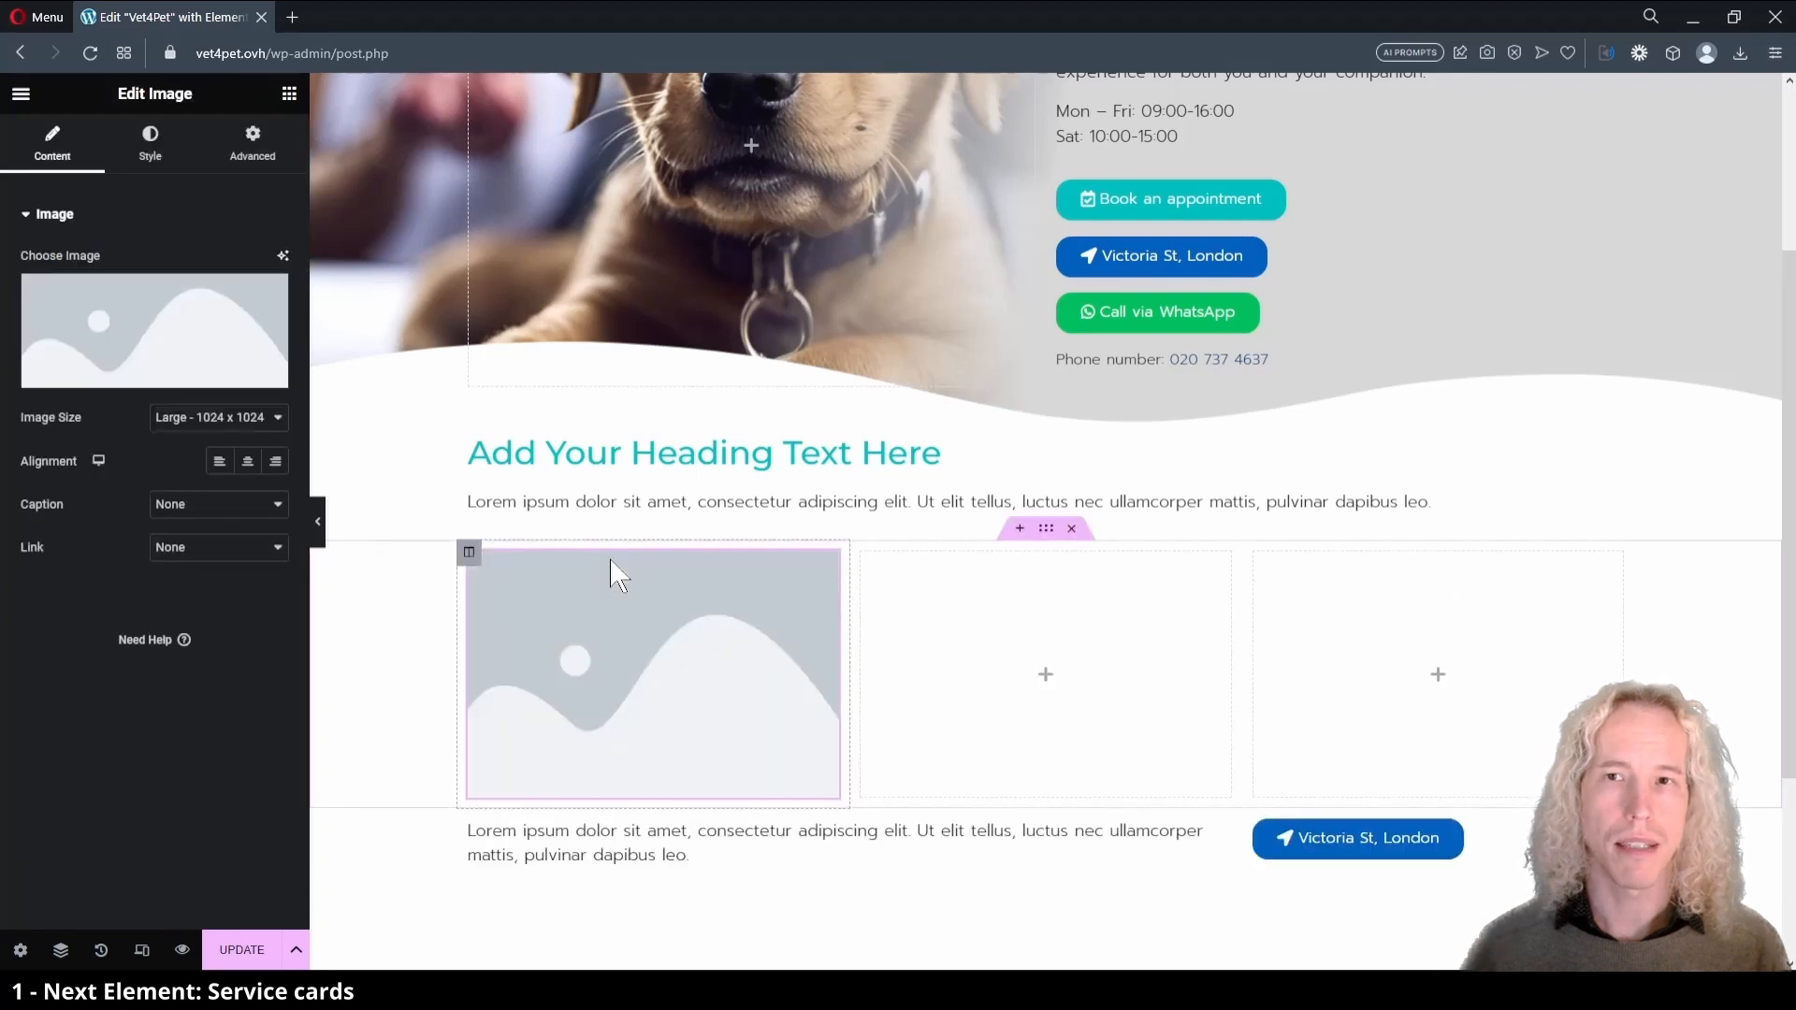
click(289, 94)
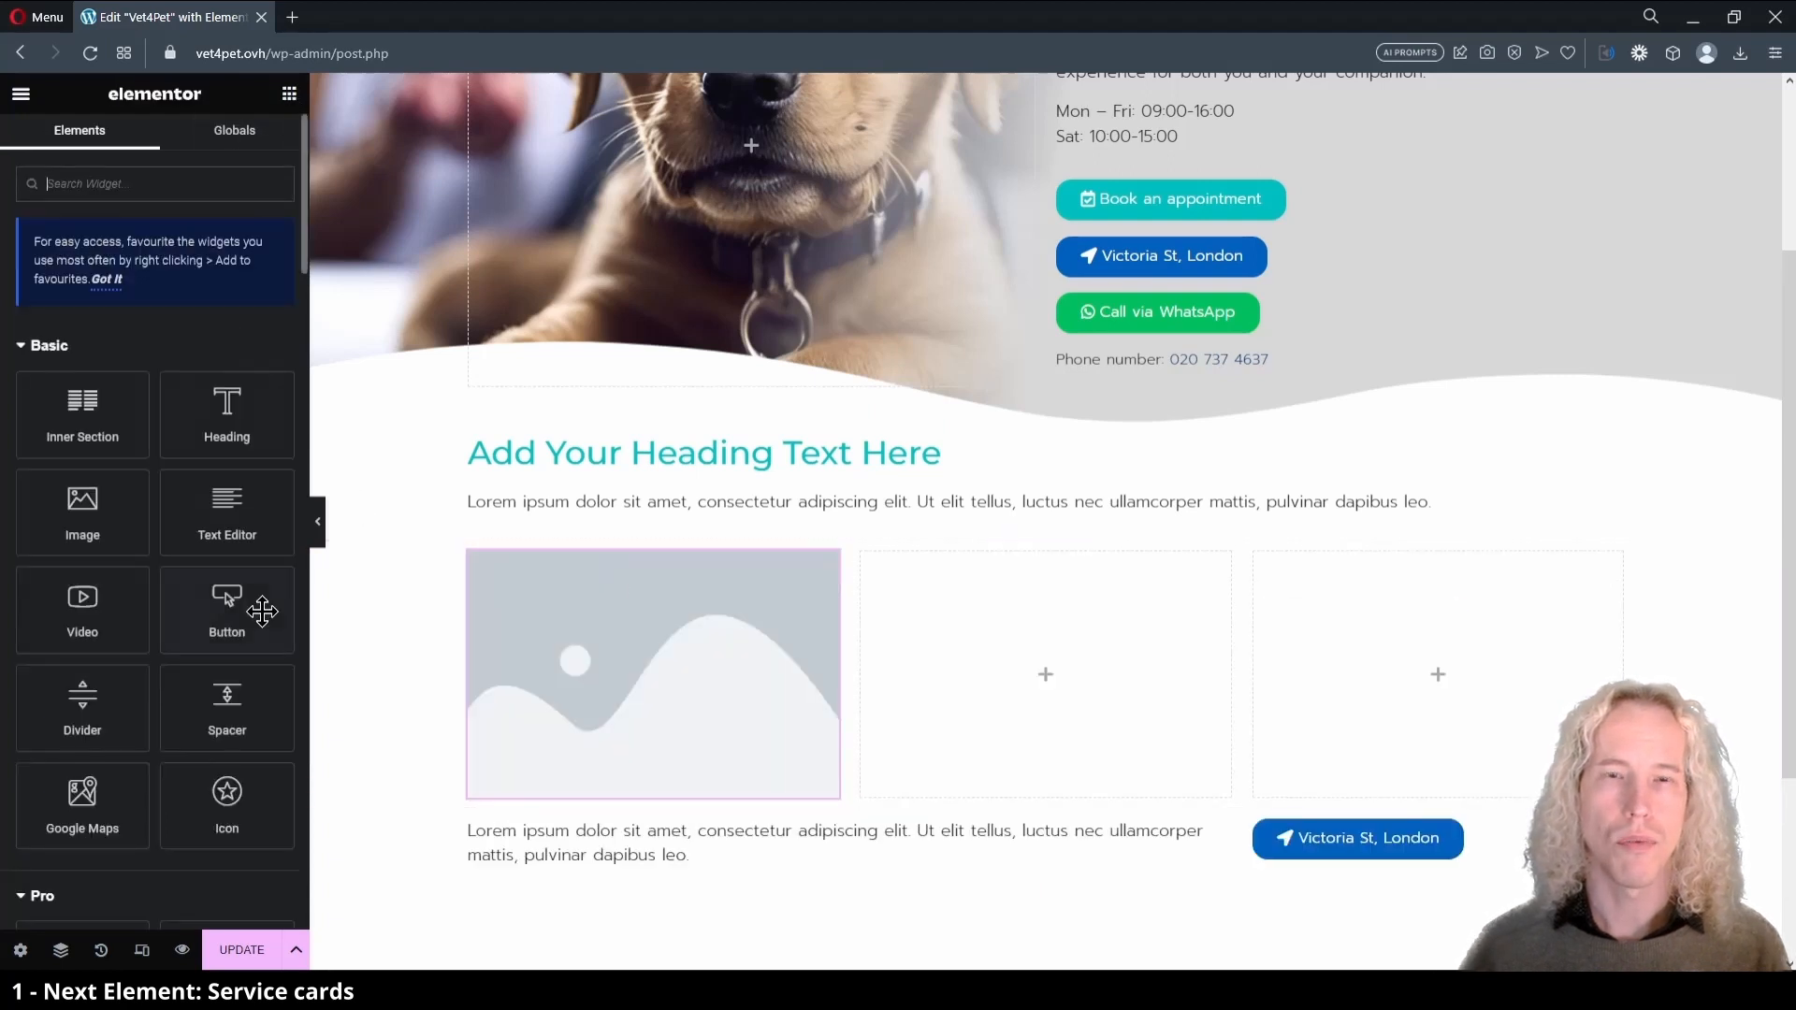
drag(226, 411, 668, 799)
click(289, 94)
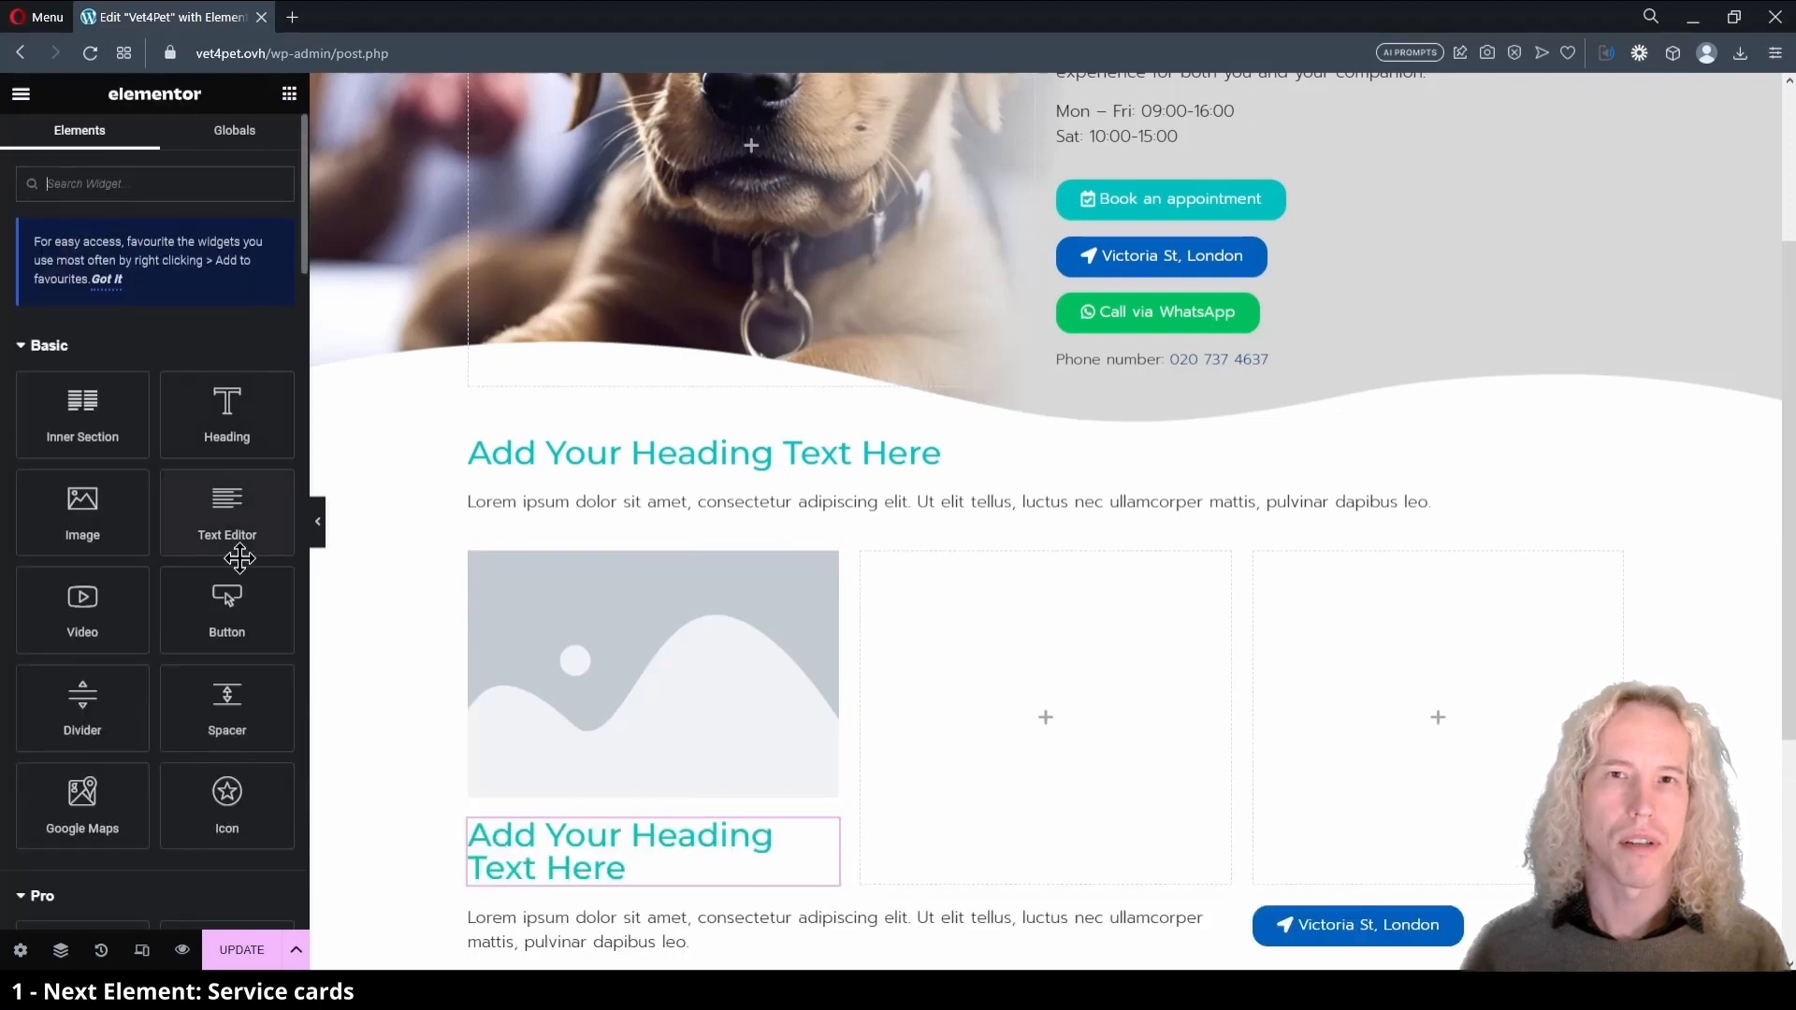
drag(239, 559, 584, 884)
- Set the first service card column's margin to 2% on all four sides
scroll(621, 853, down, 3)
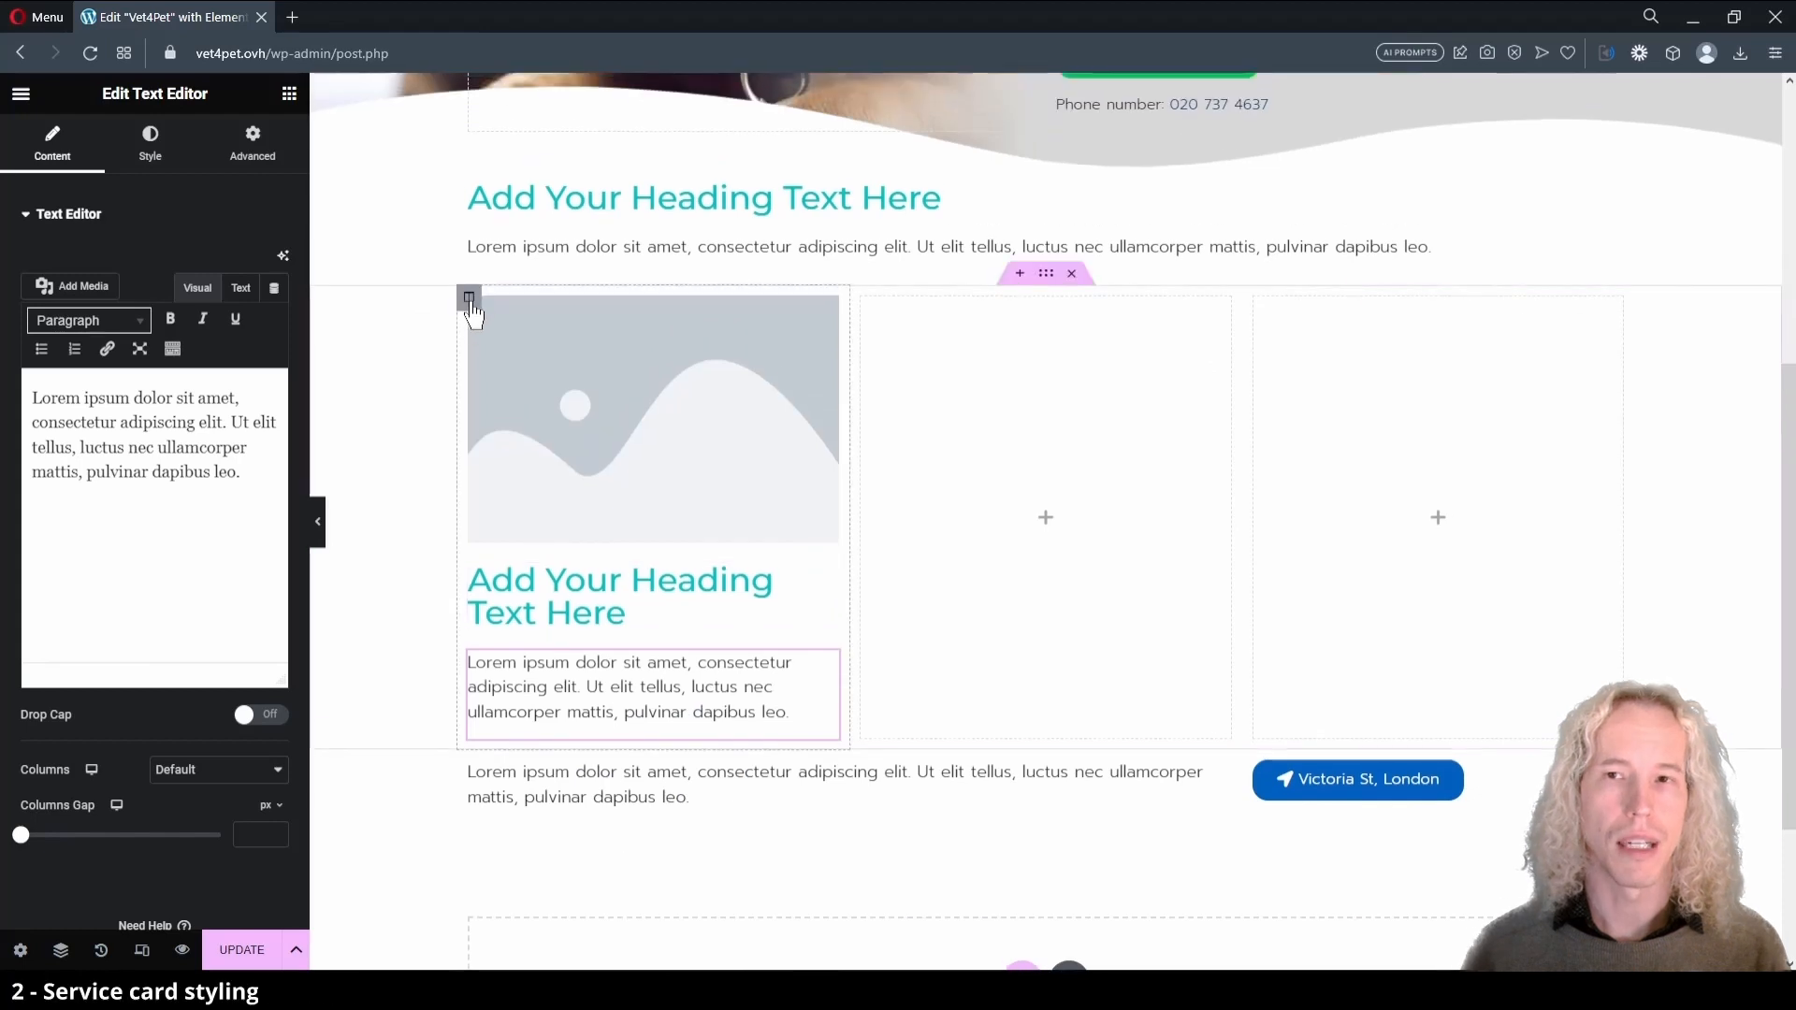
click(469, 300)
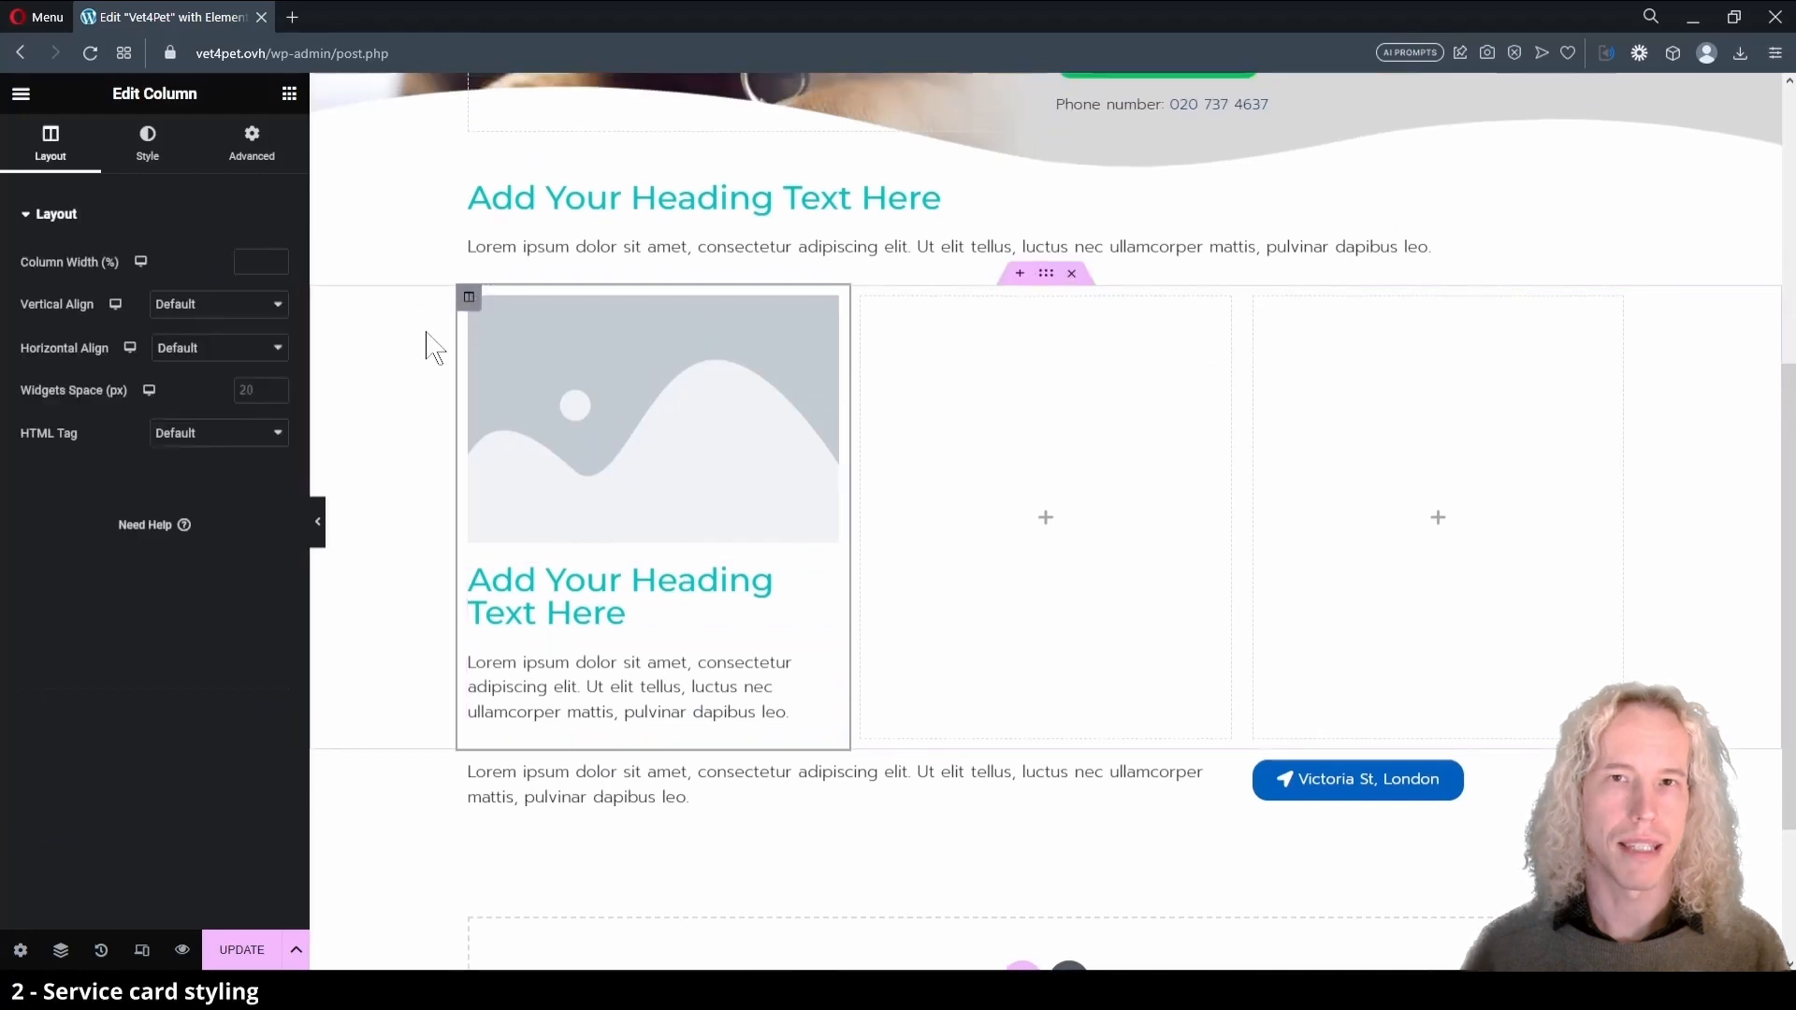
click(255, 143)
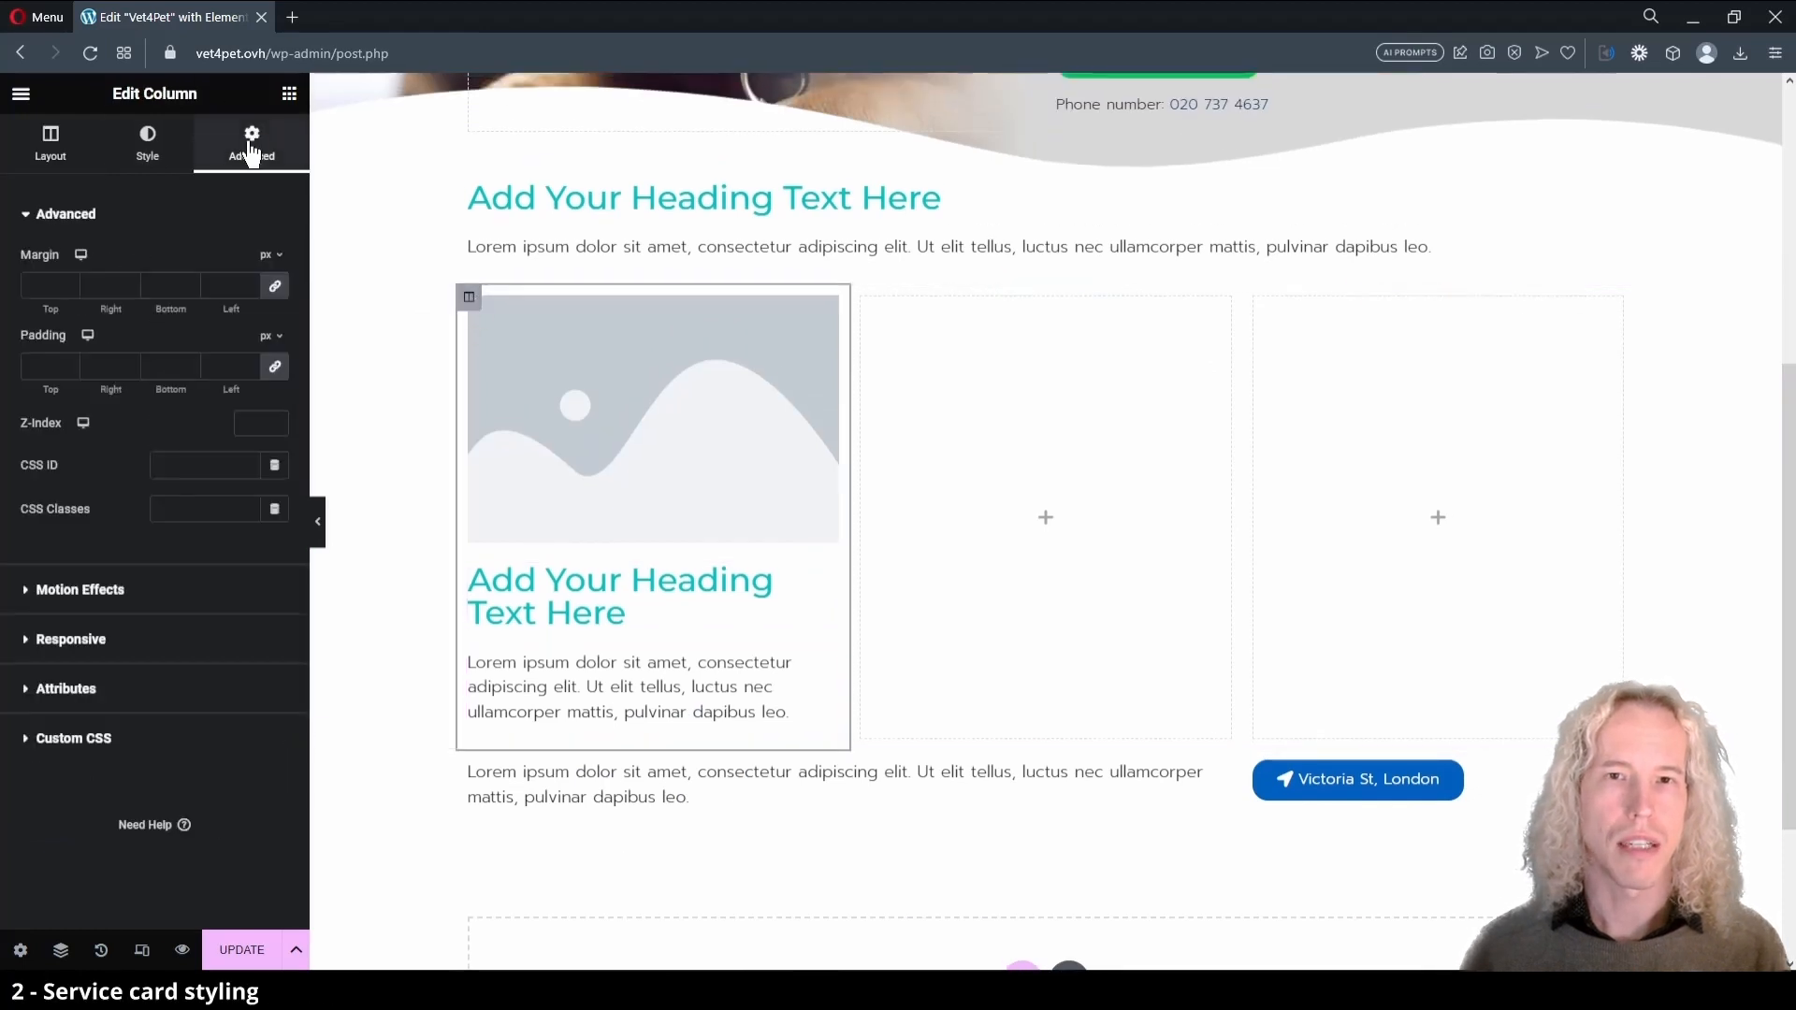
click(275, 260)
click(272, 291)
click(273, 291)
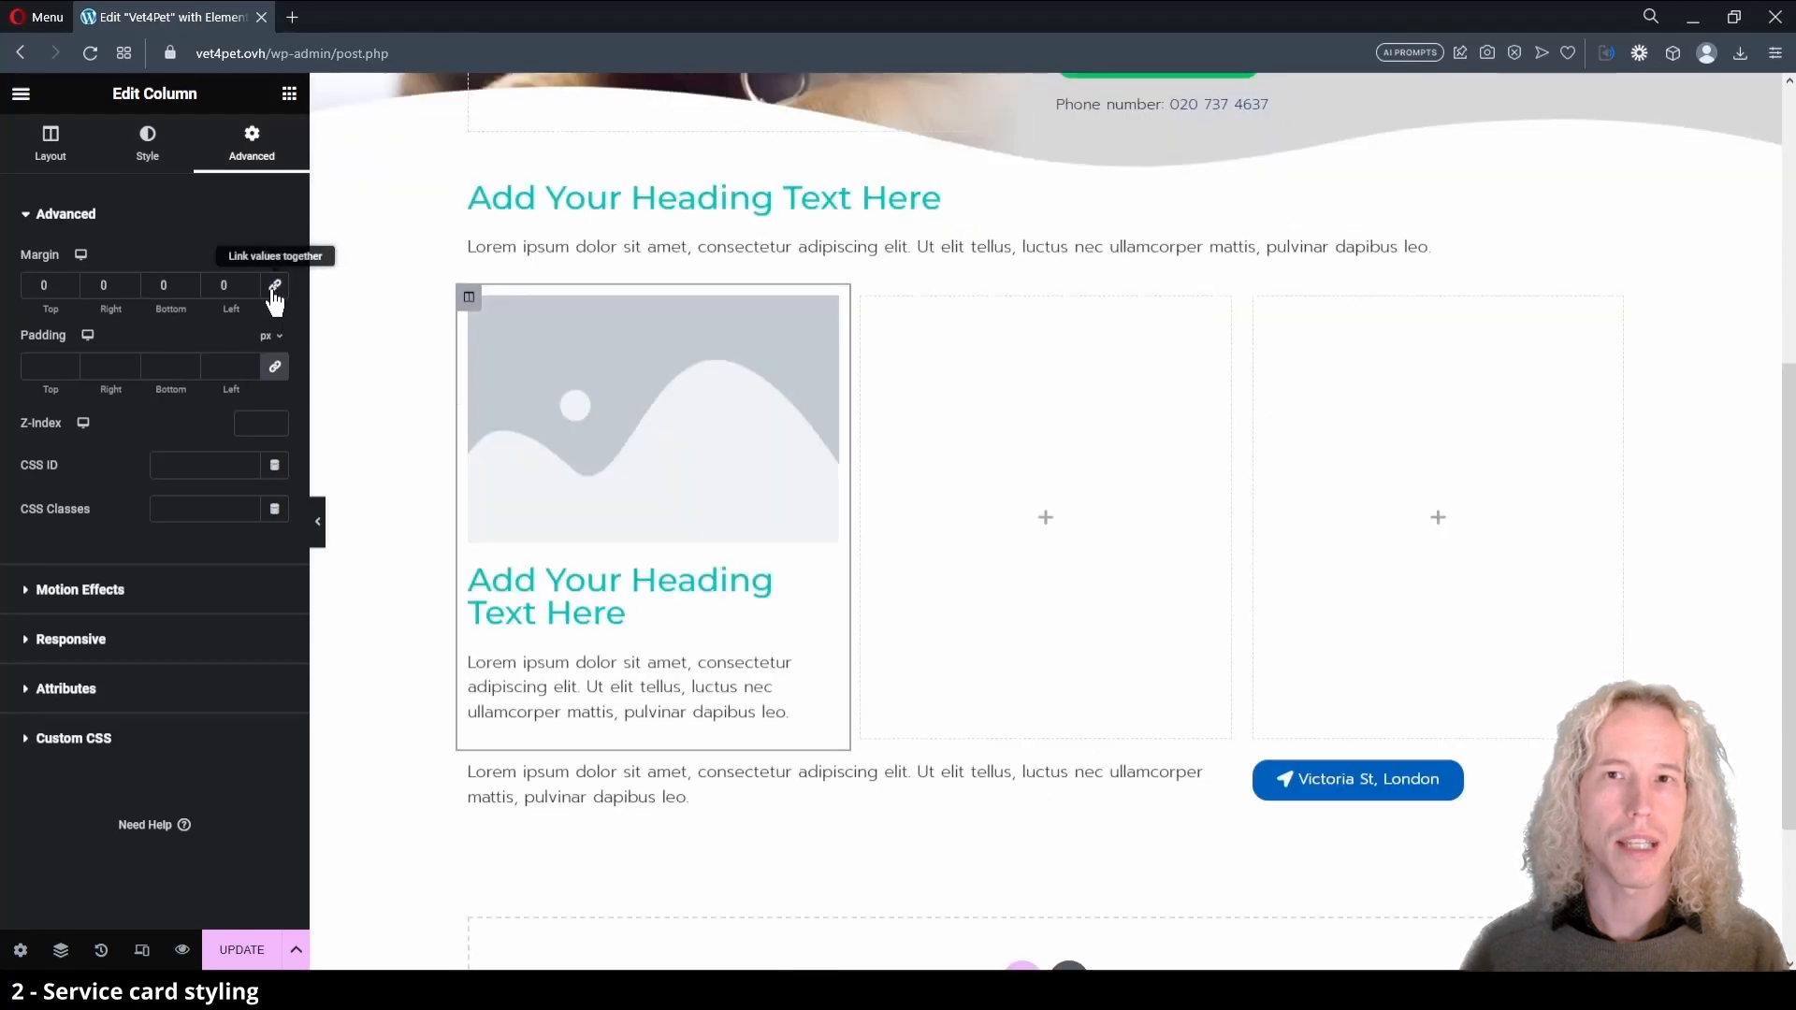
click(273, 292)
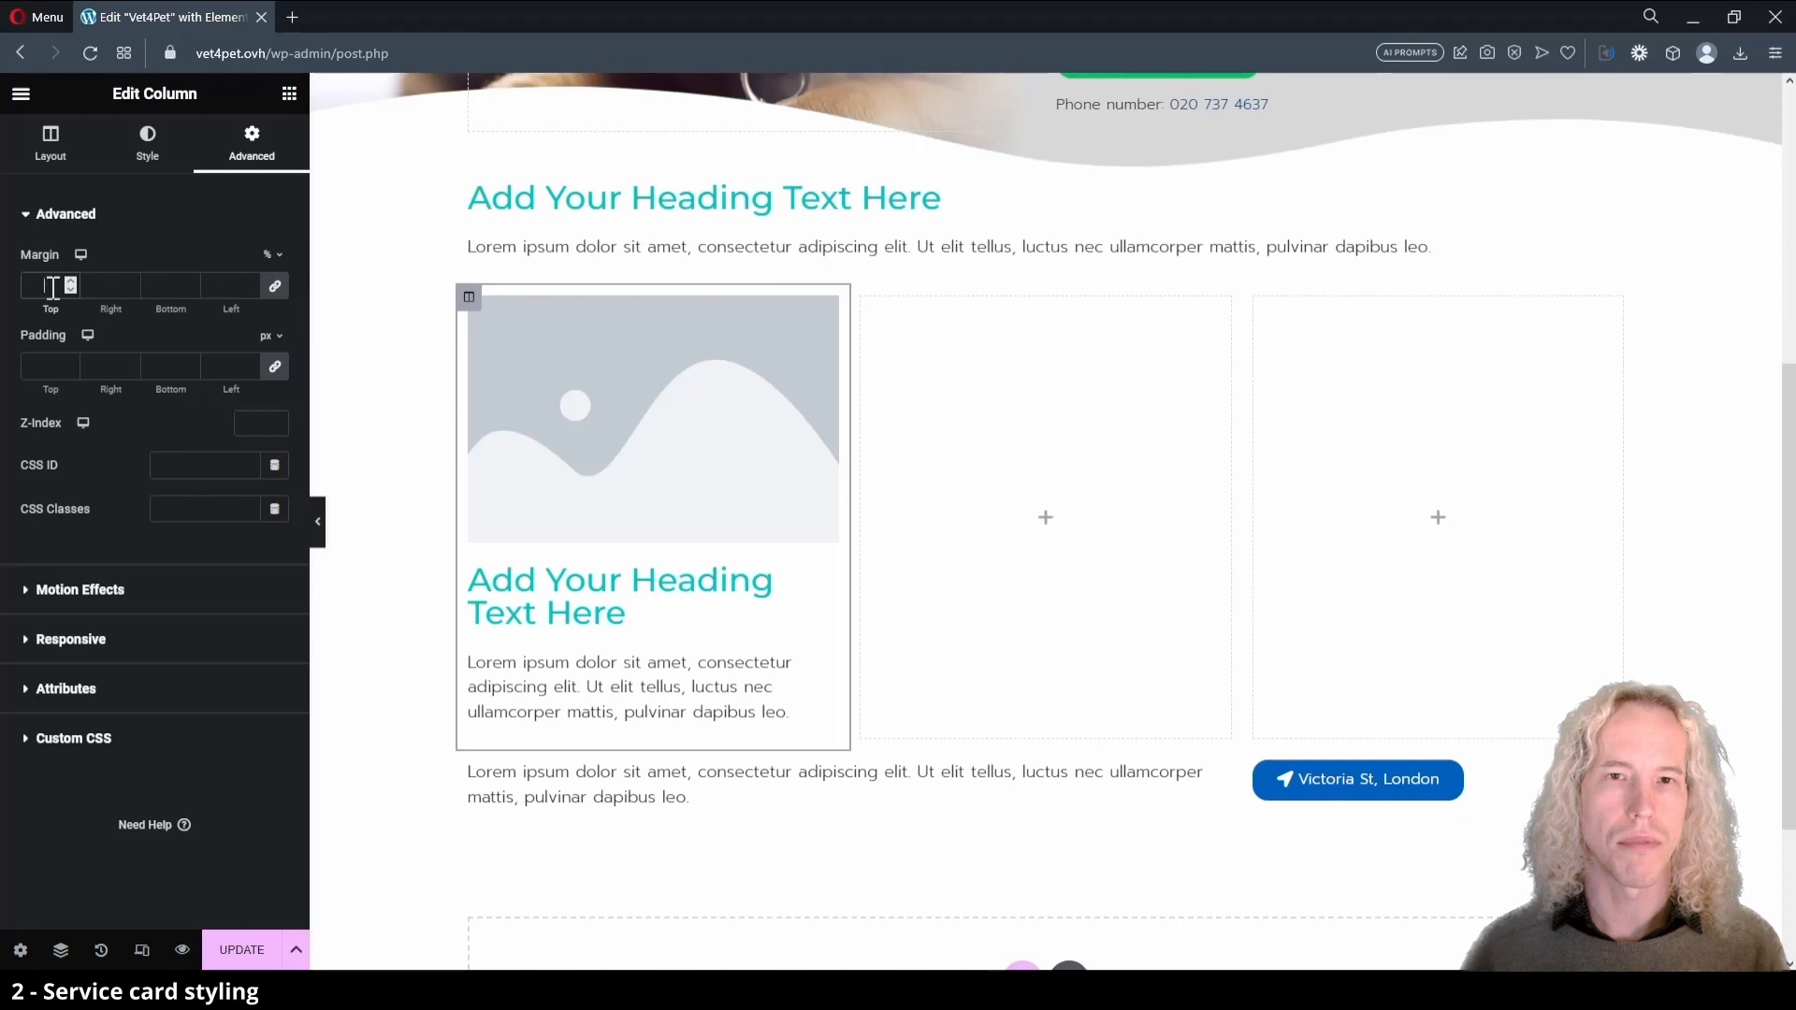
click(52, 288)
text(2)
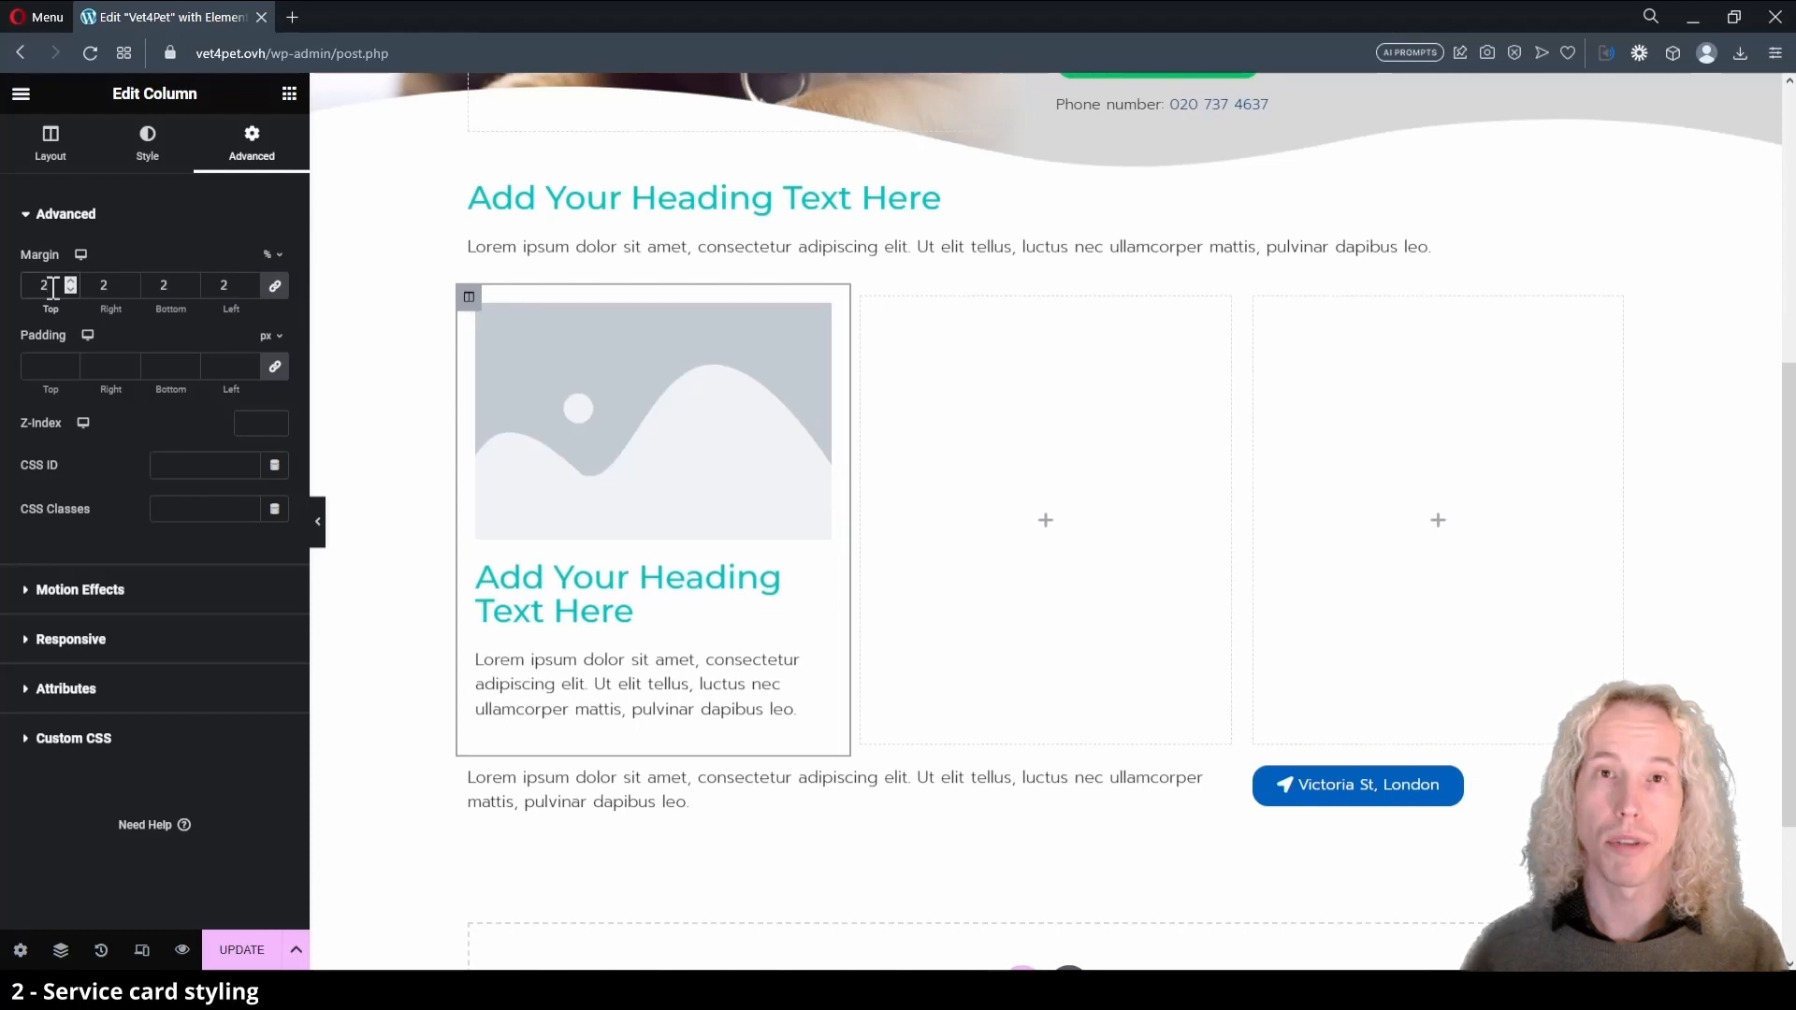
- Give the service card column a classic background in the global Background colour and set its padding to 0 px on all sides
click(152, 148)
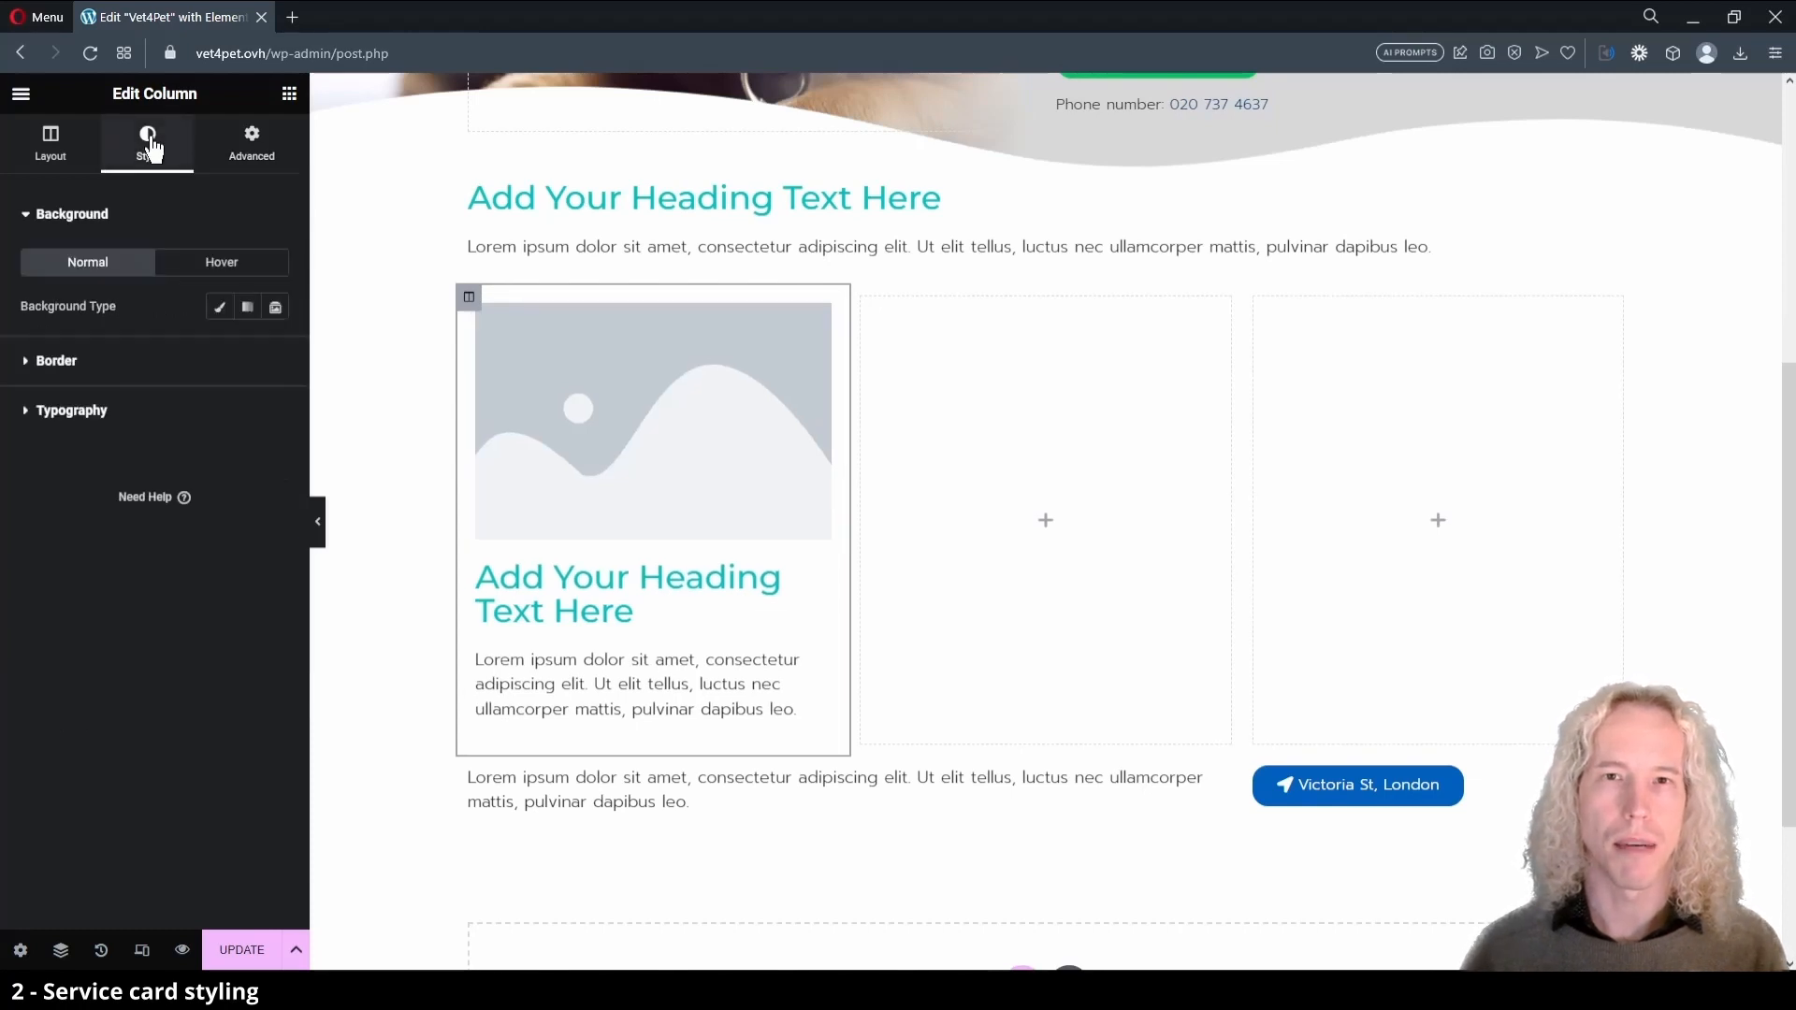
click(220, 311)
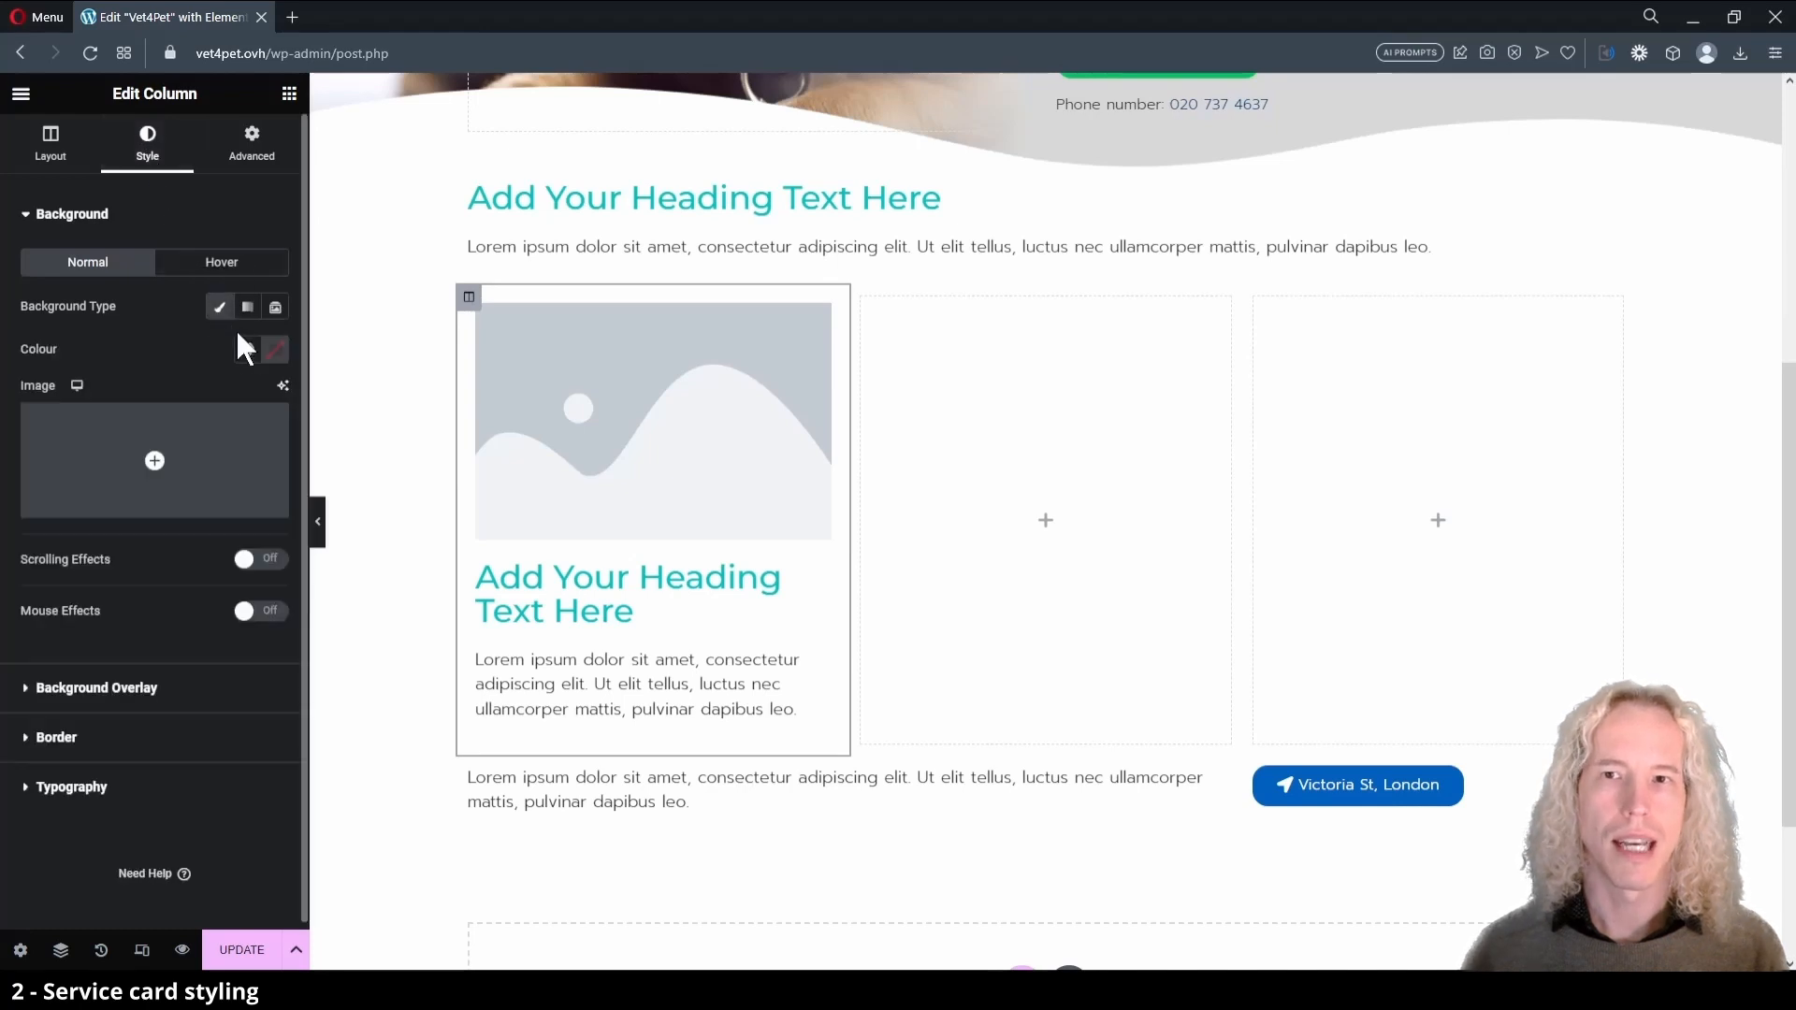
click(247, 351)
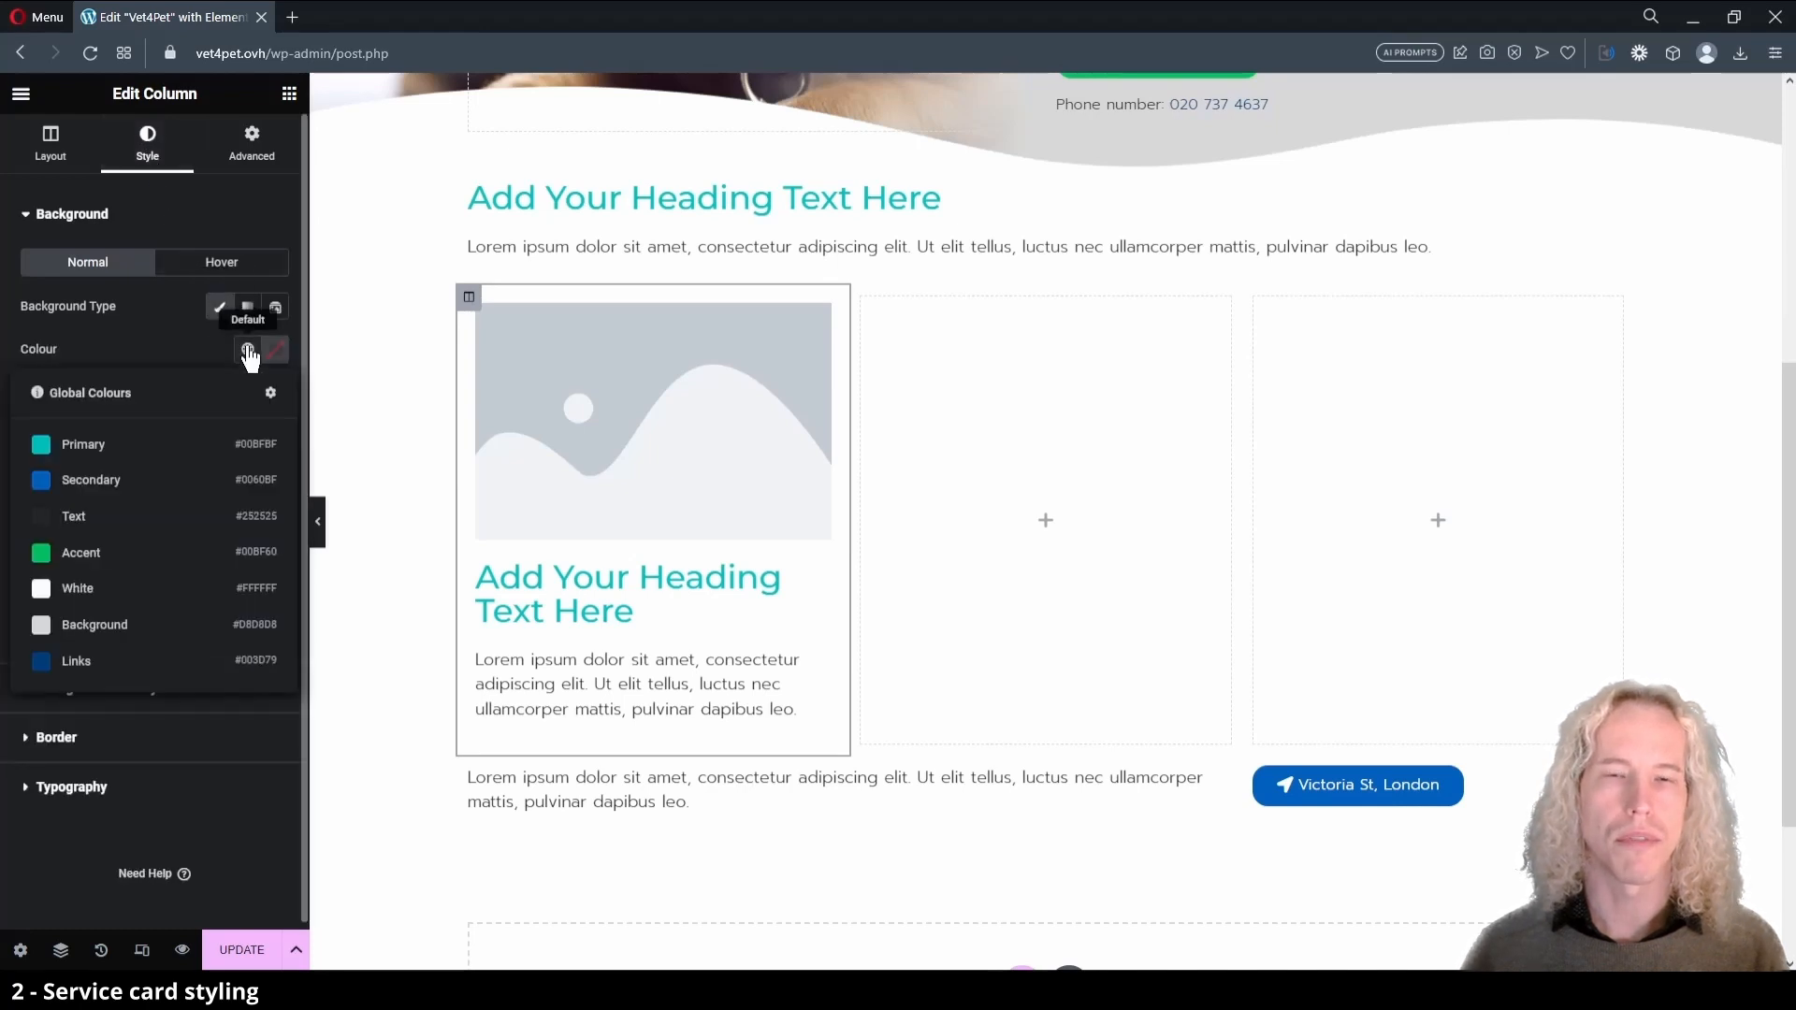
click(93, 625)
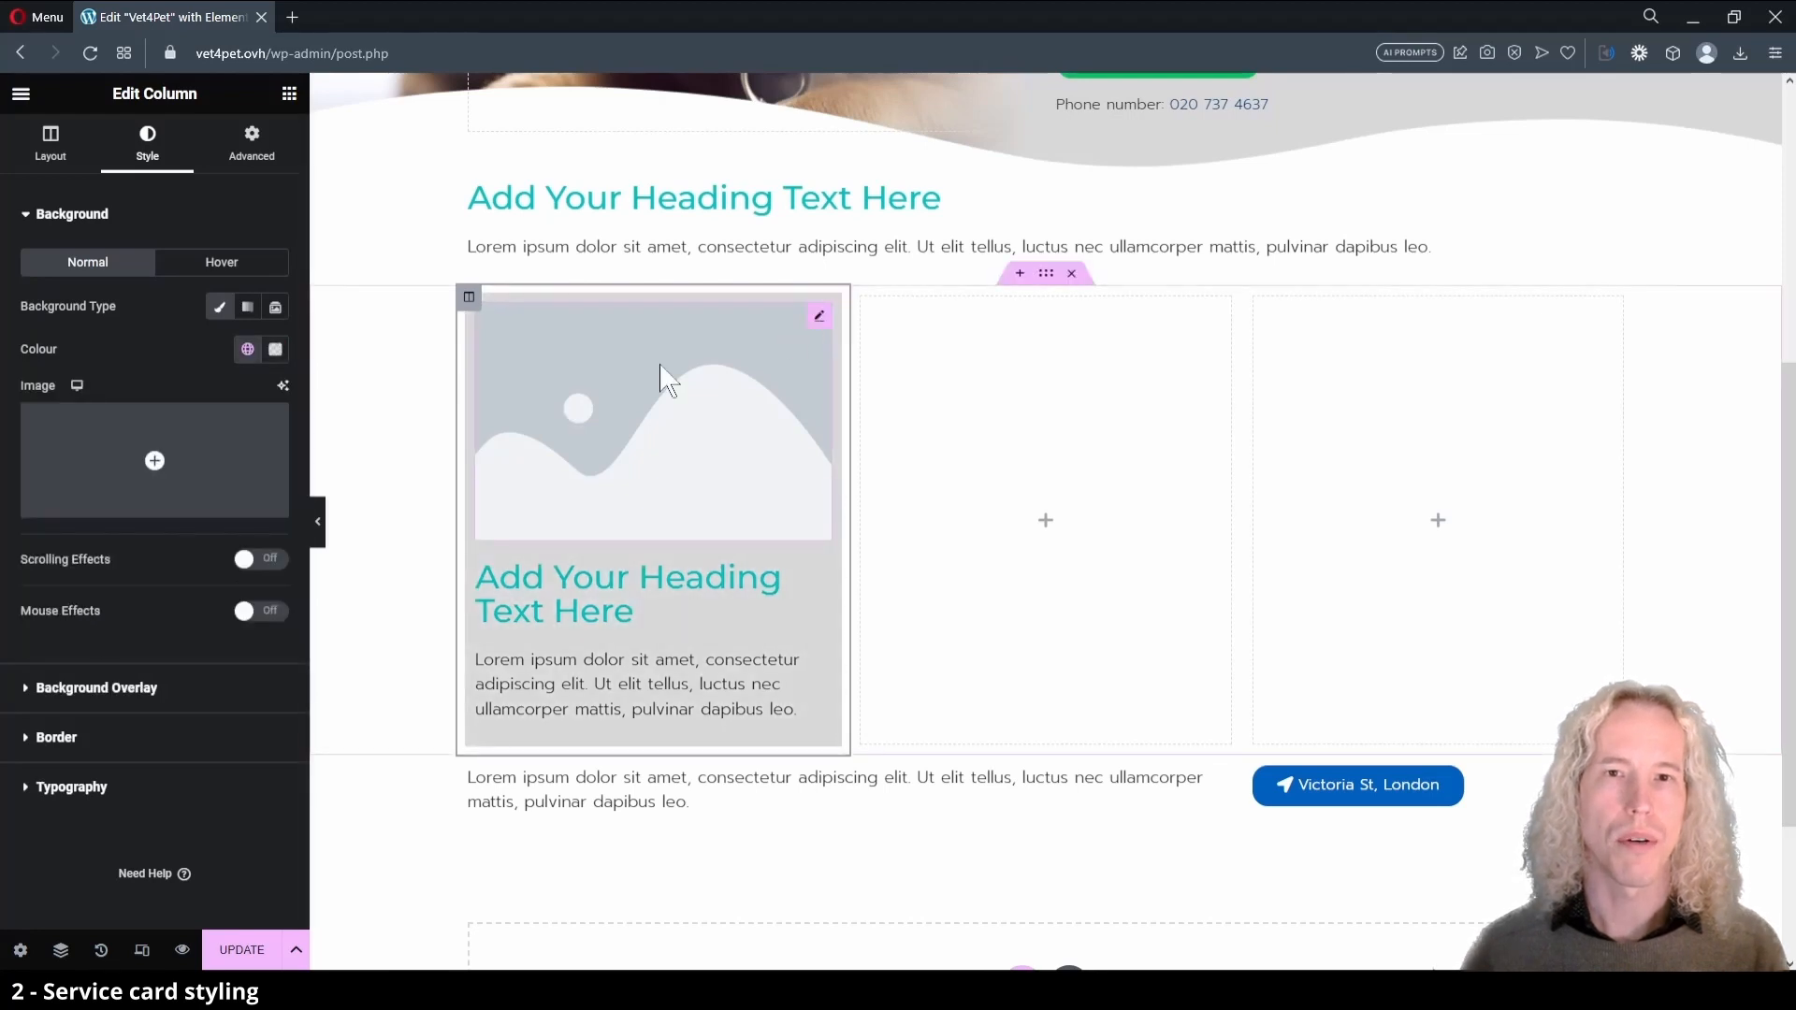
click(253, 145)
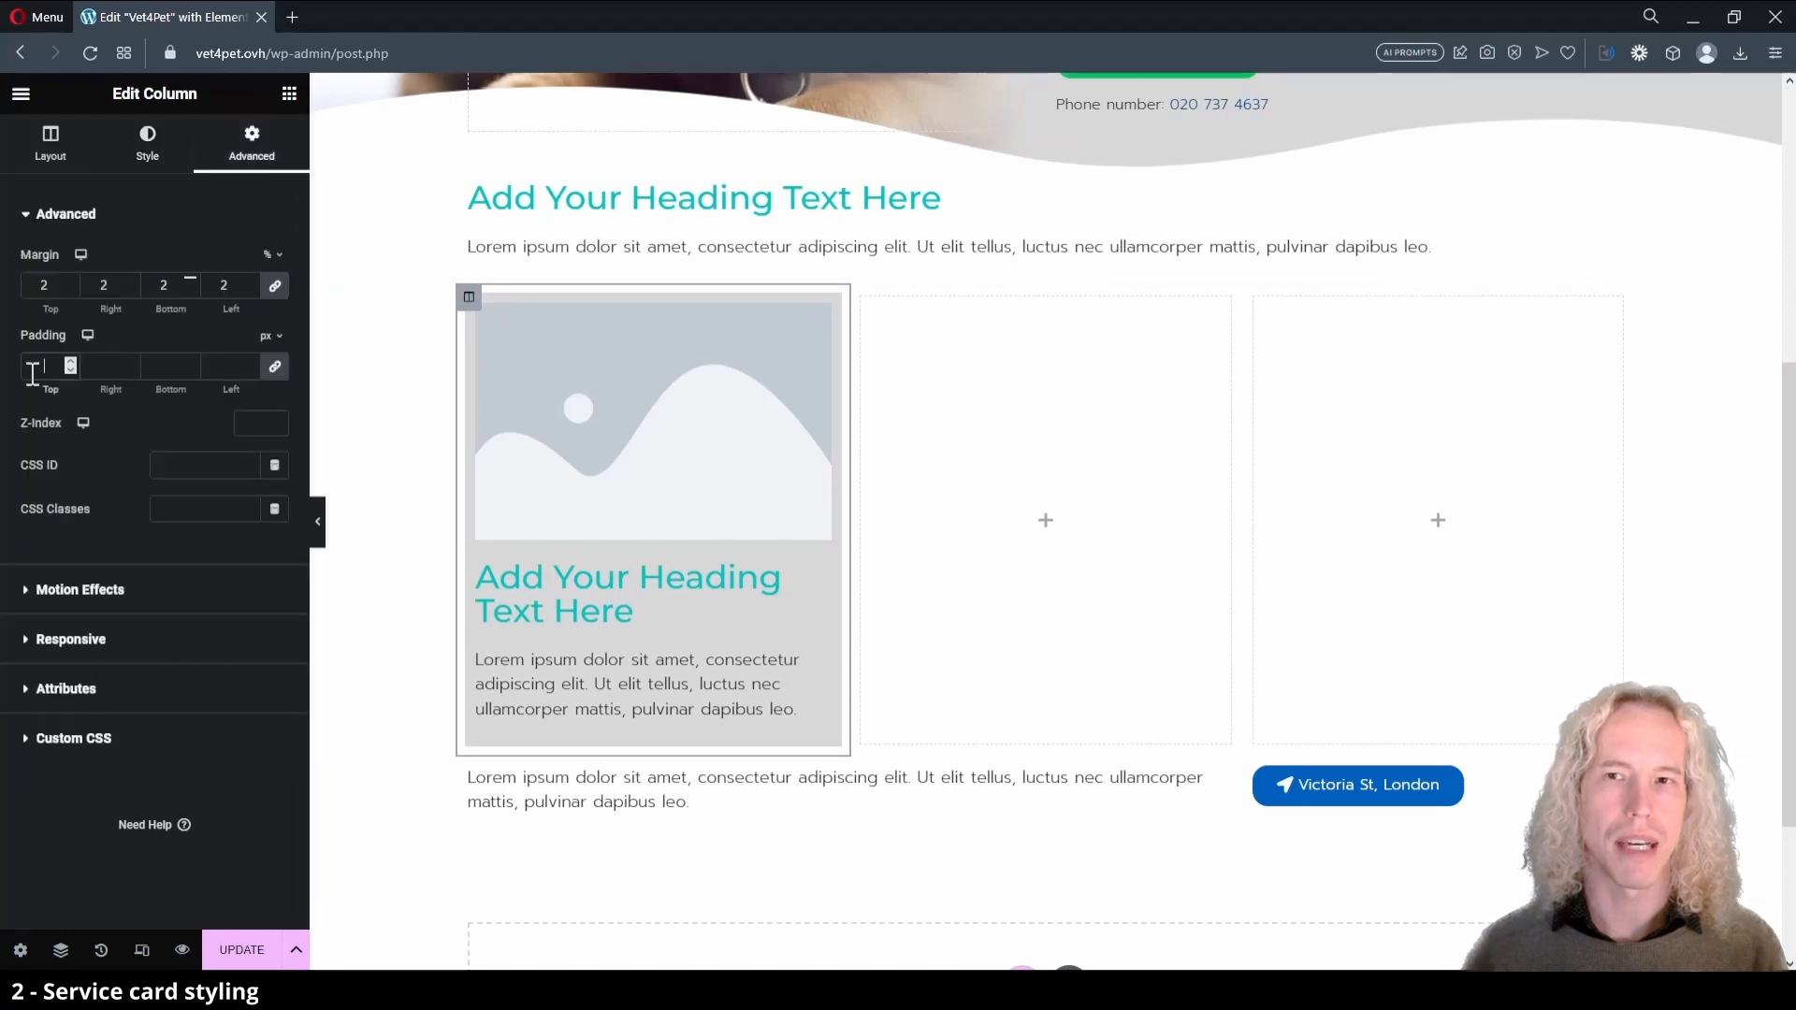
text(0)
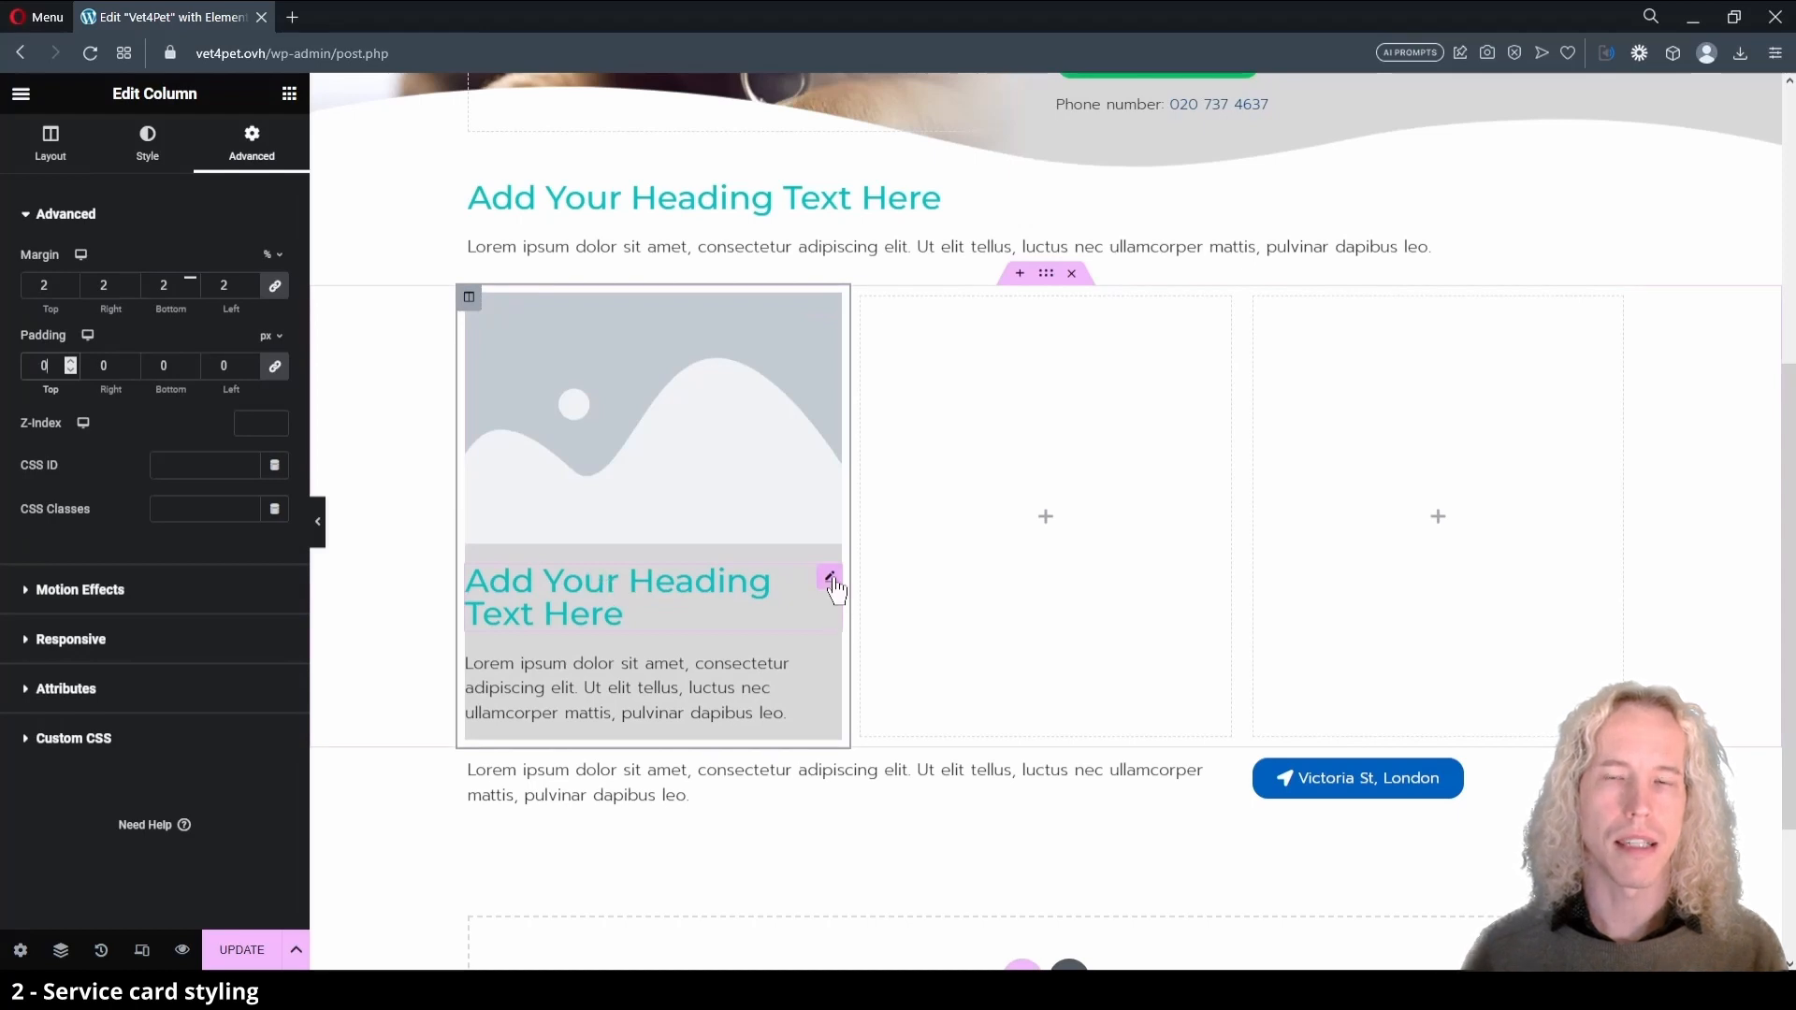
- Set the service card heading's padding in percent to 0 for top and bottom and 2 for right and left
click(830, 579)
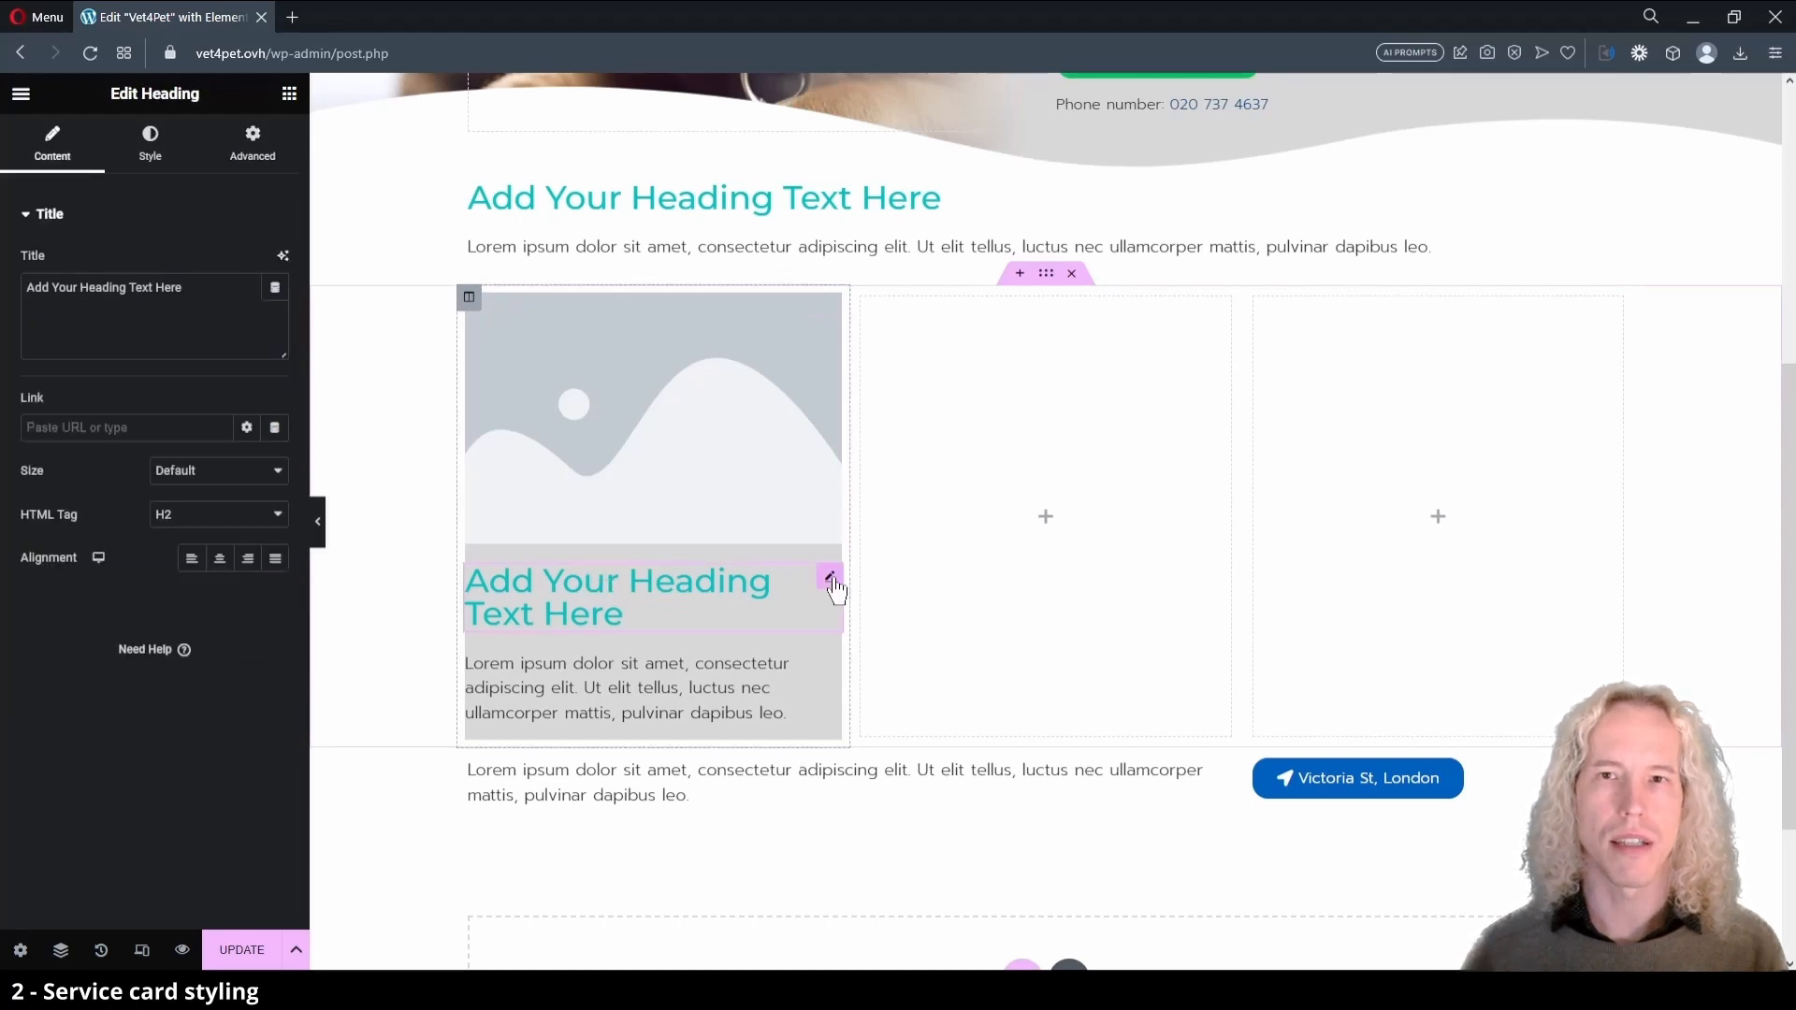
click(247, 153)
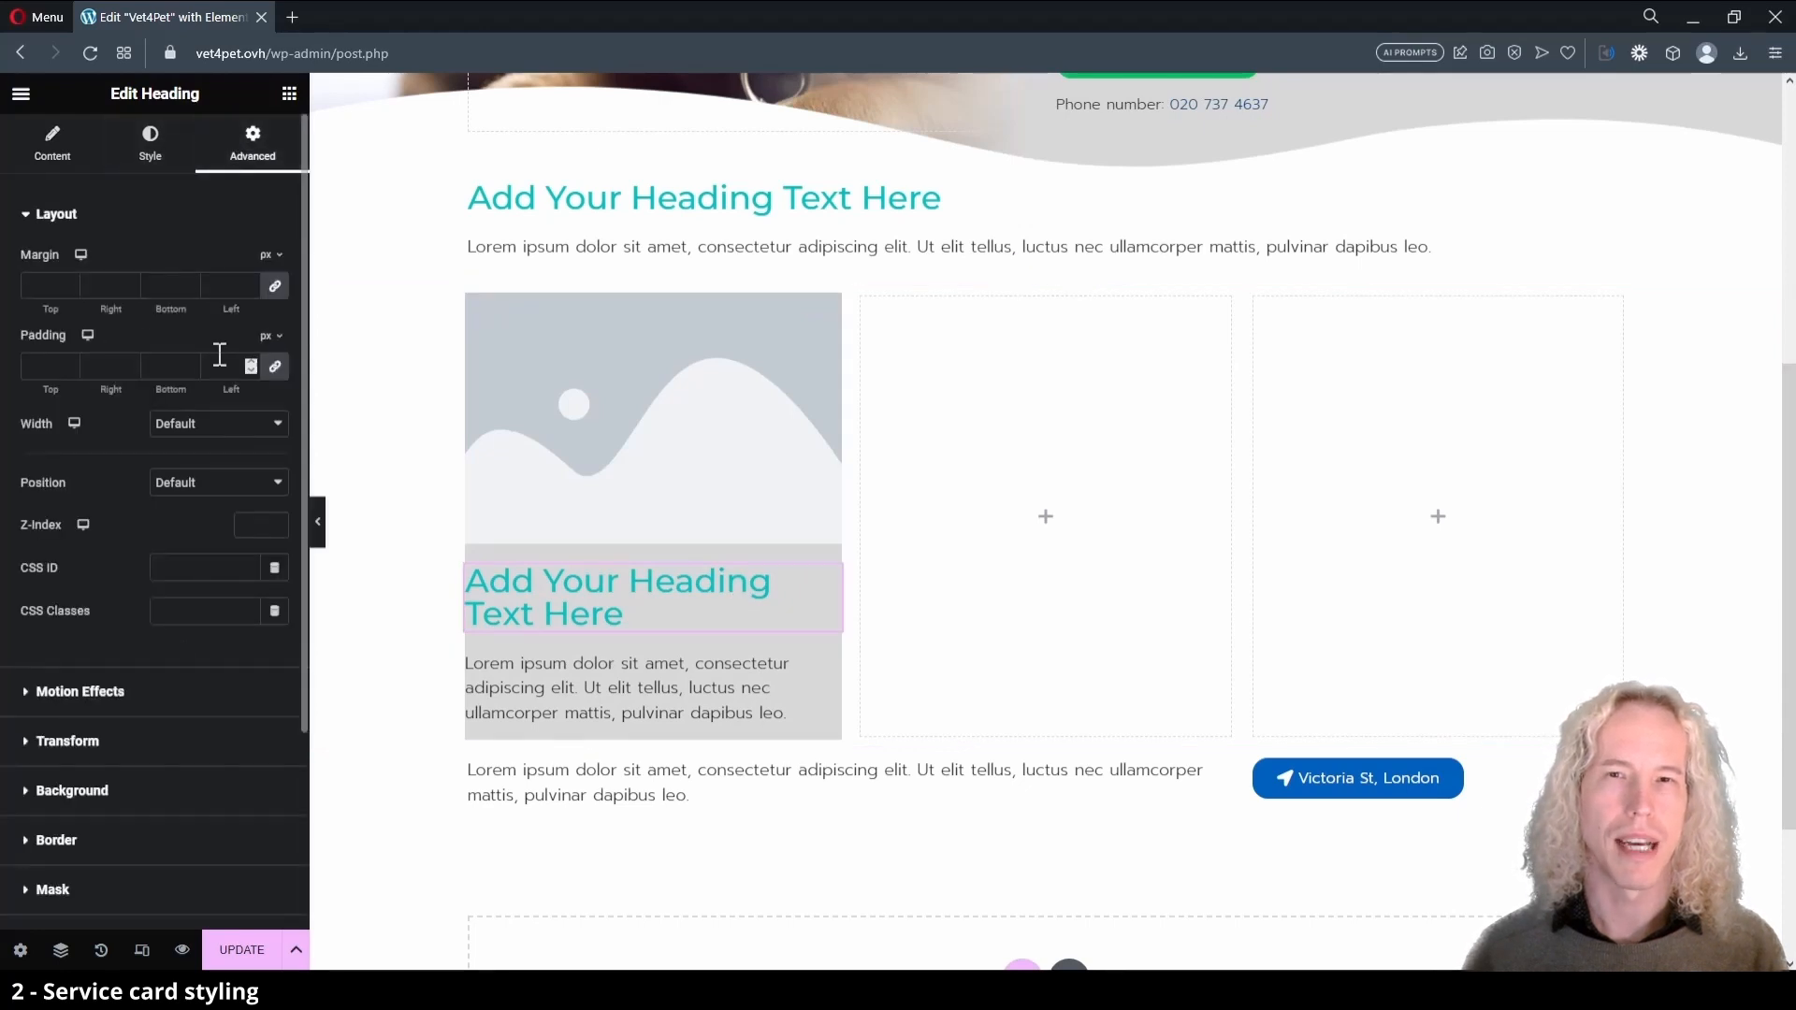
click(265, 336)
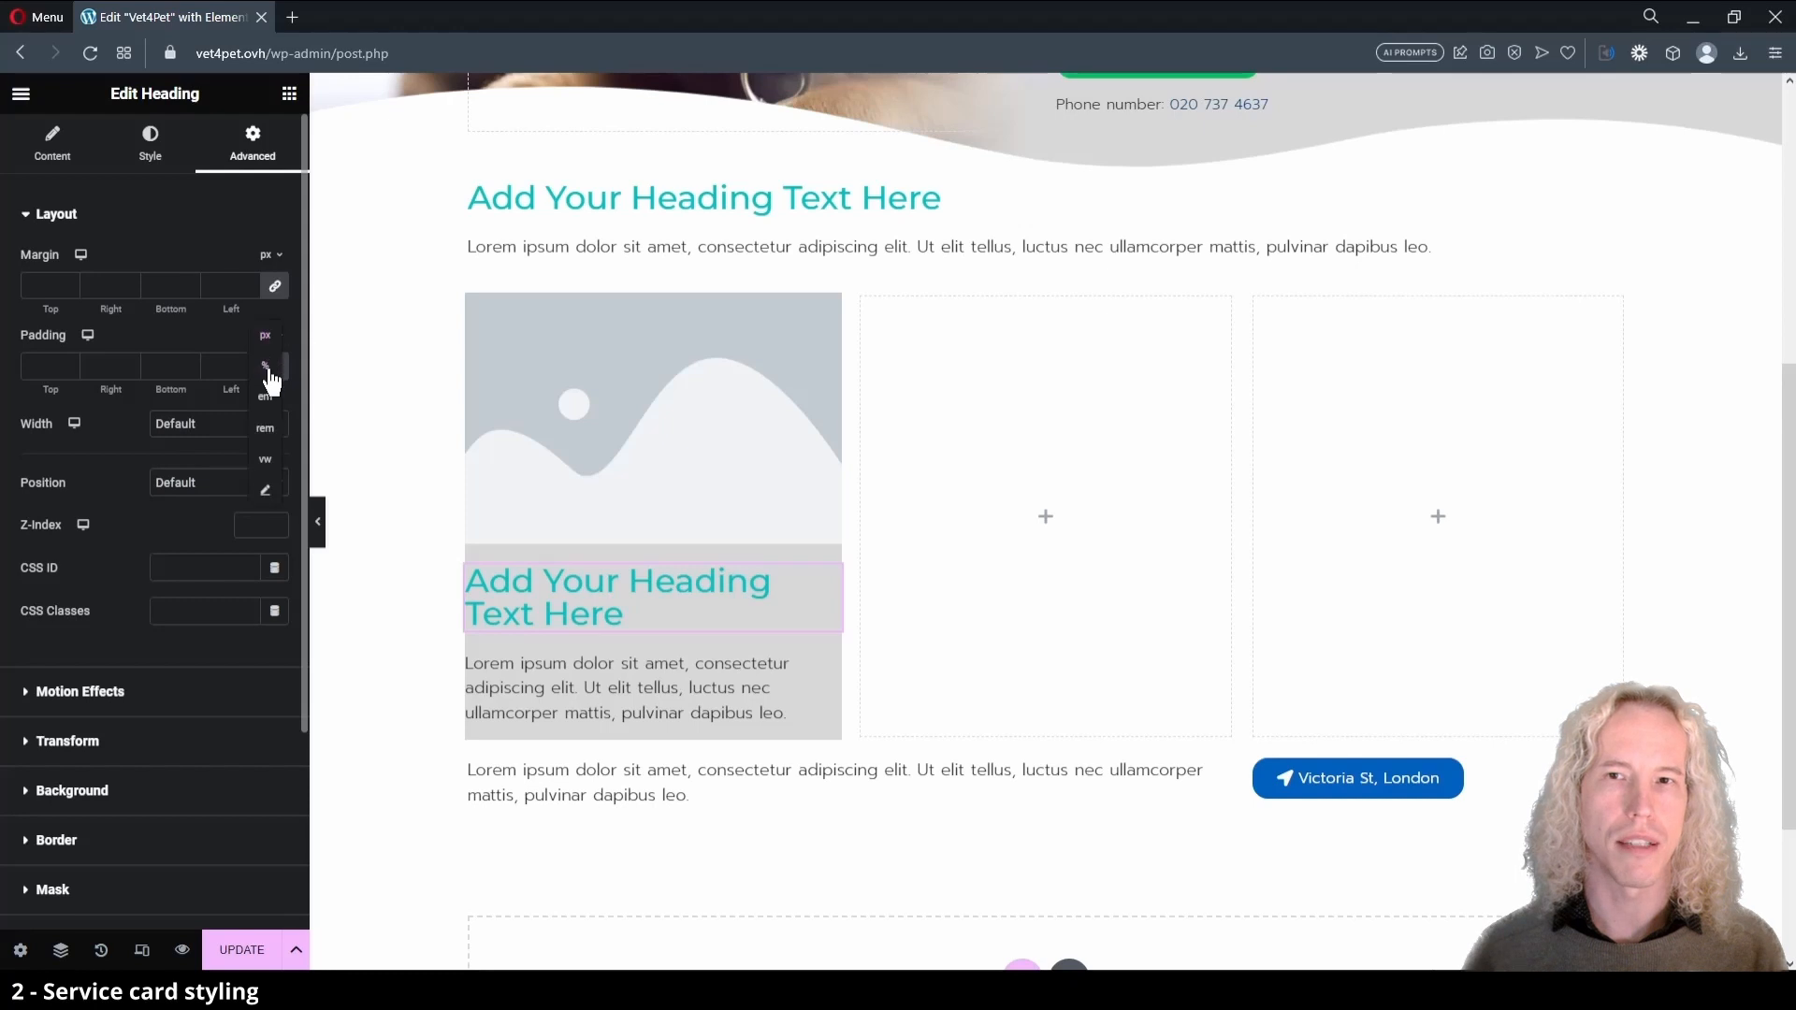
click(266, 368)
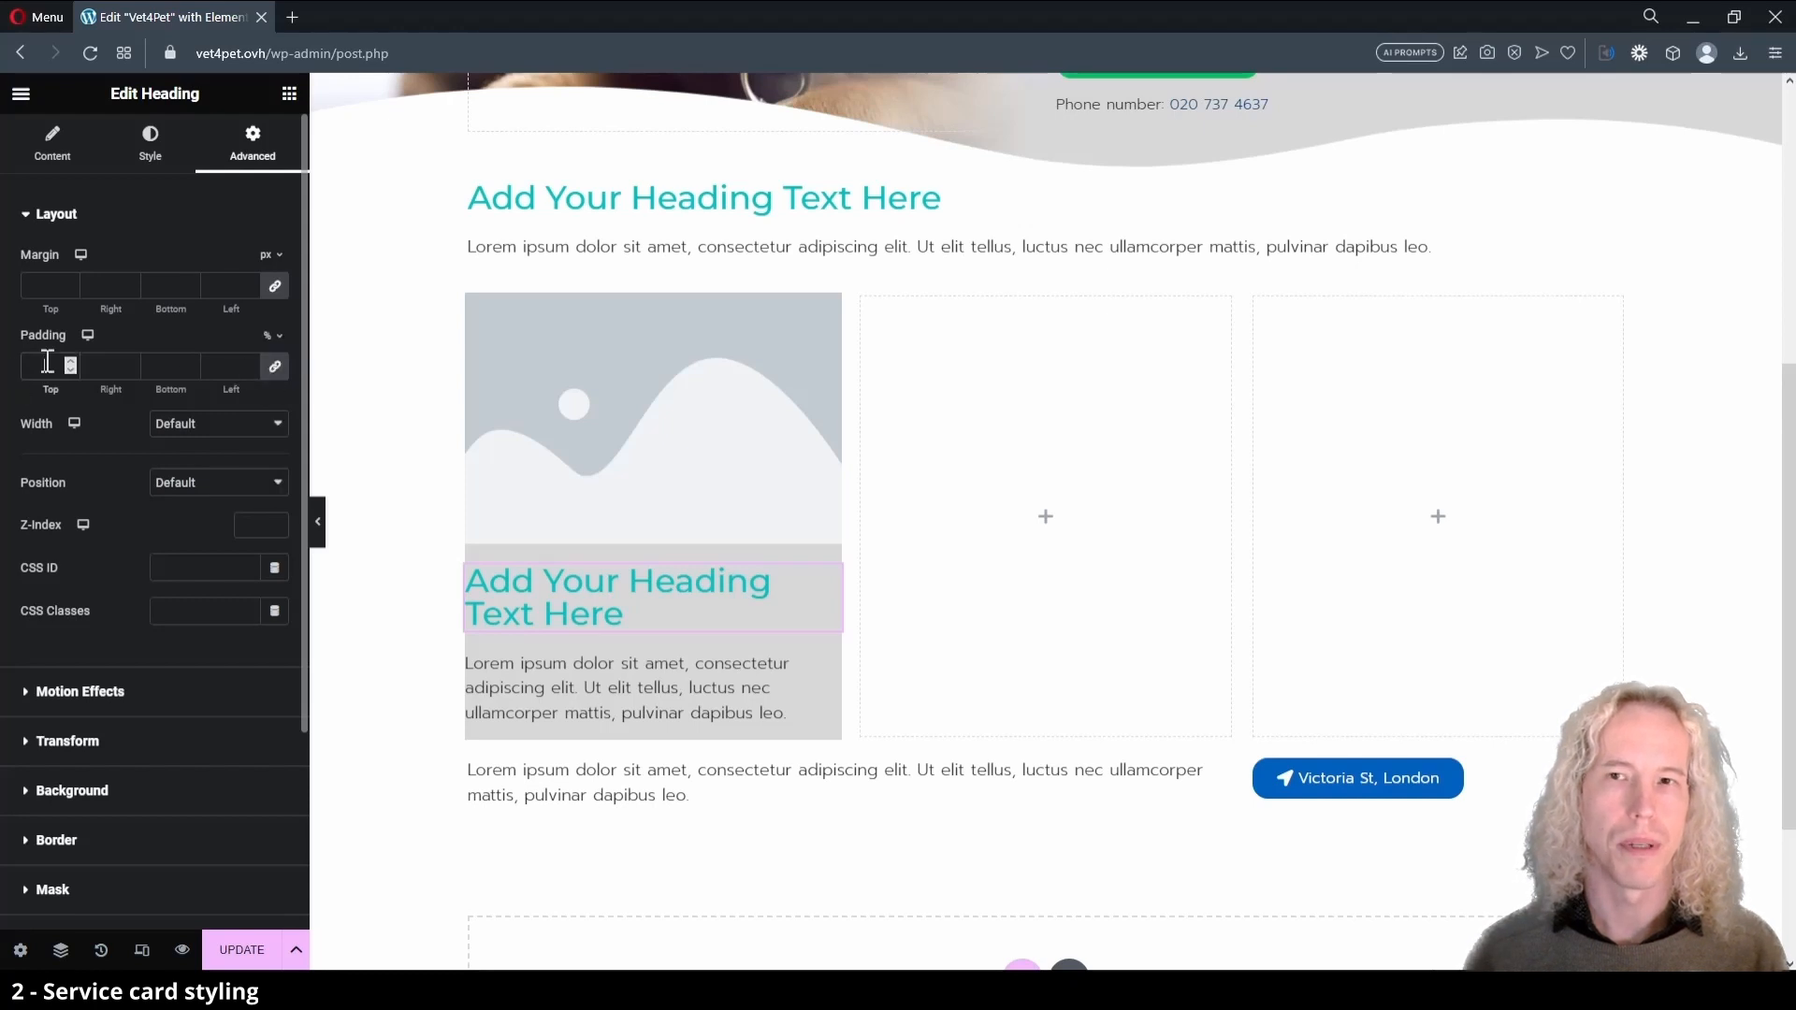
click(46, 365)
text(2)
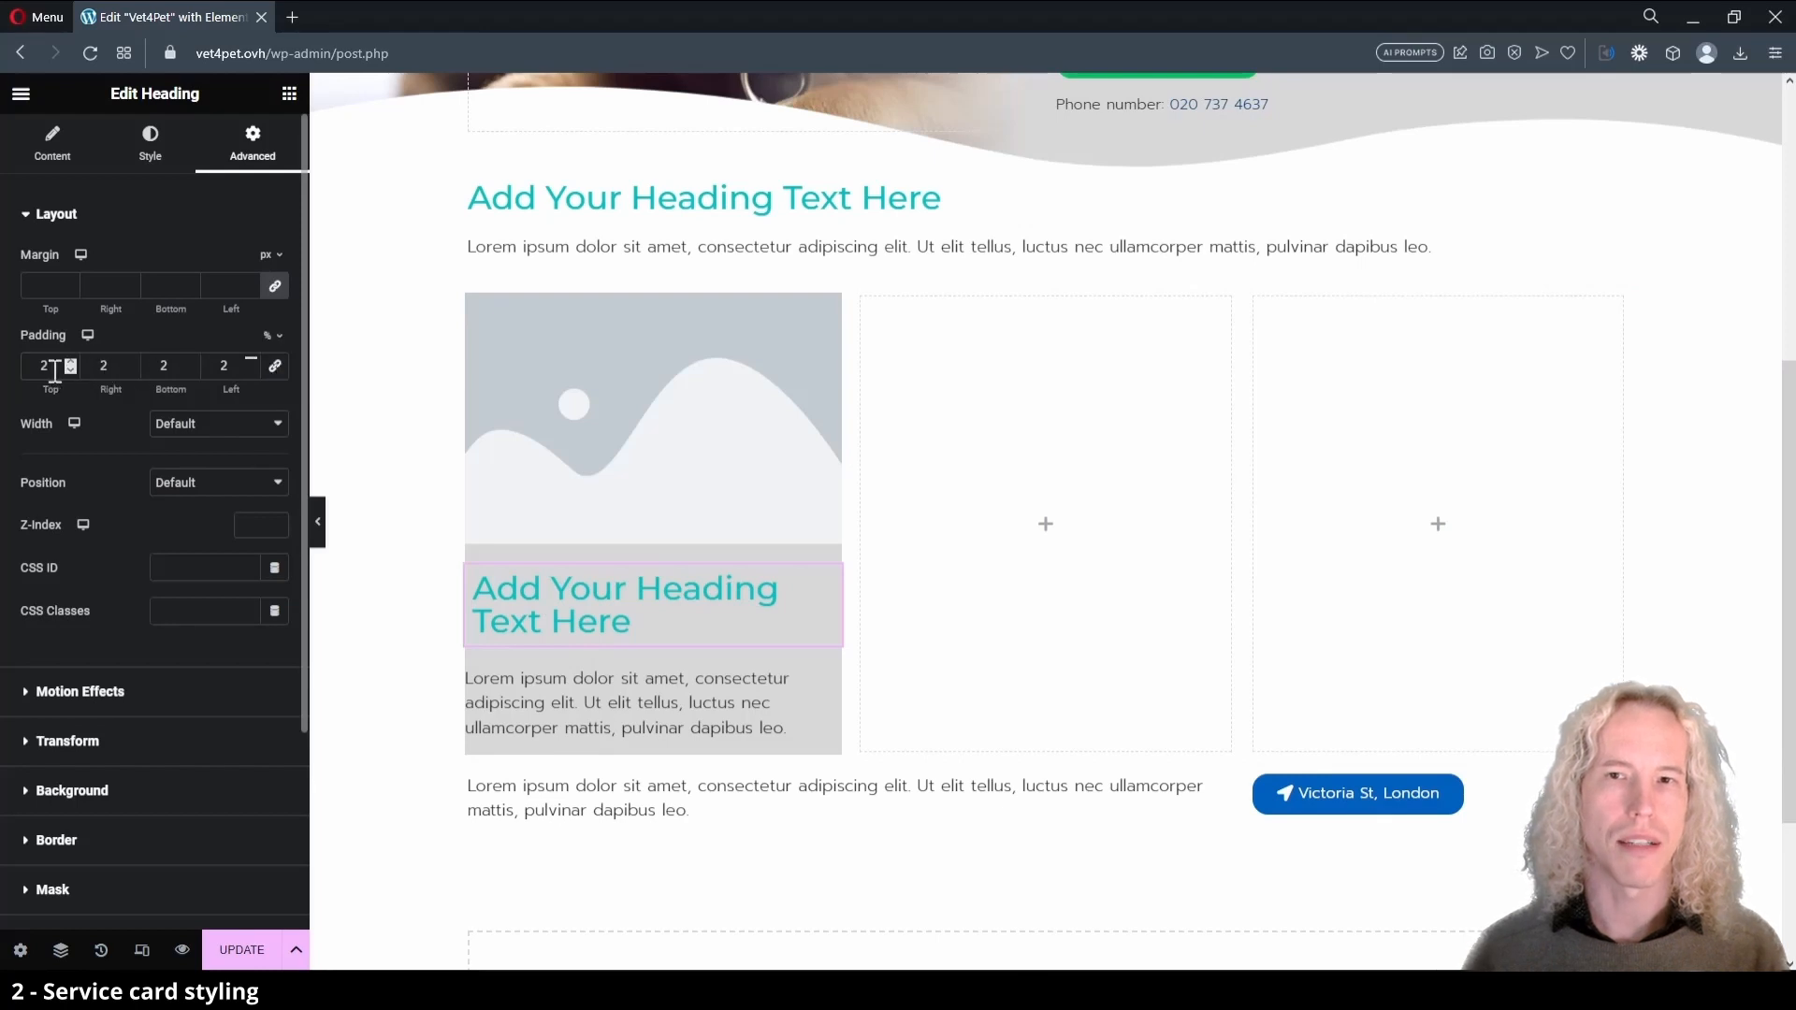
key(BackSpace)
text(0)
key(Tab)
key(Tab)
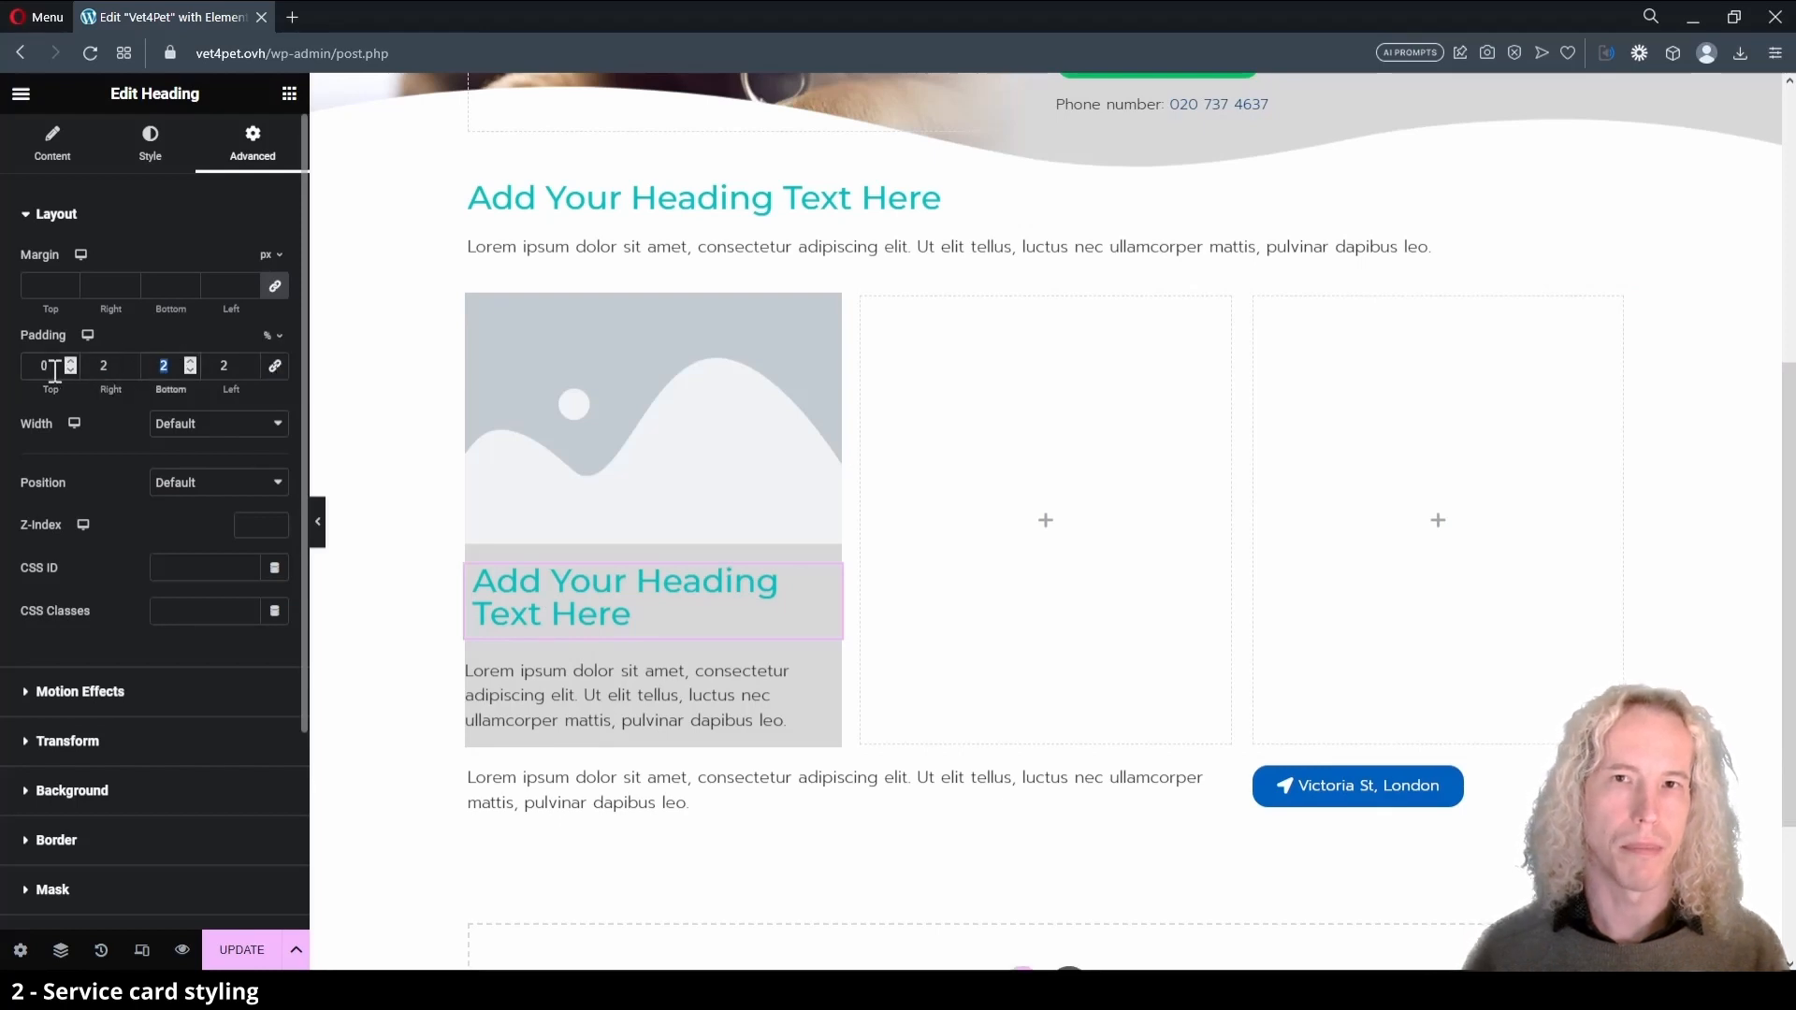
text(0)
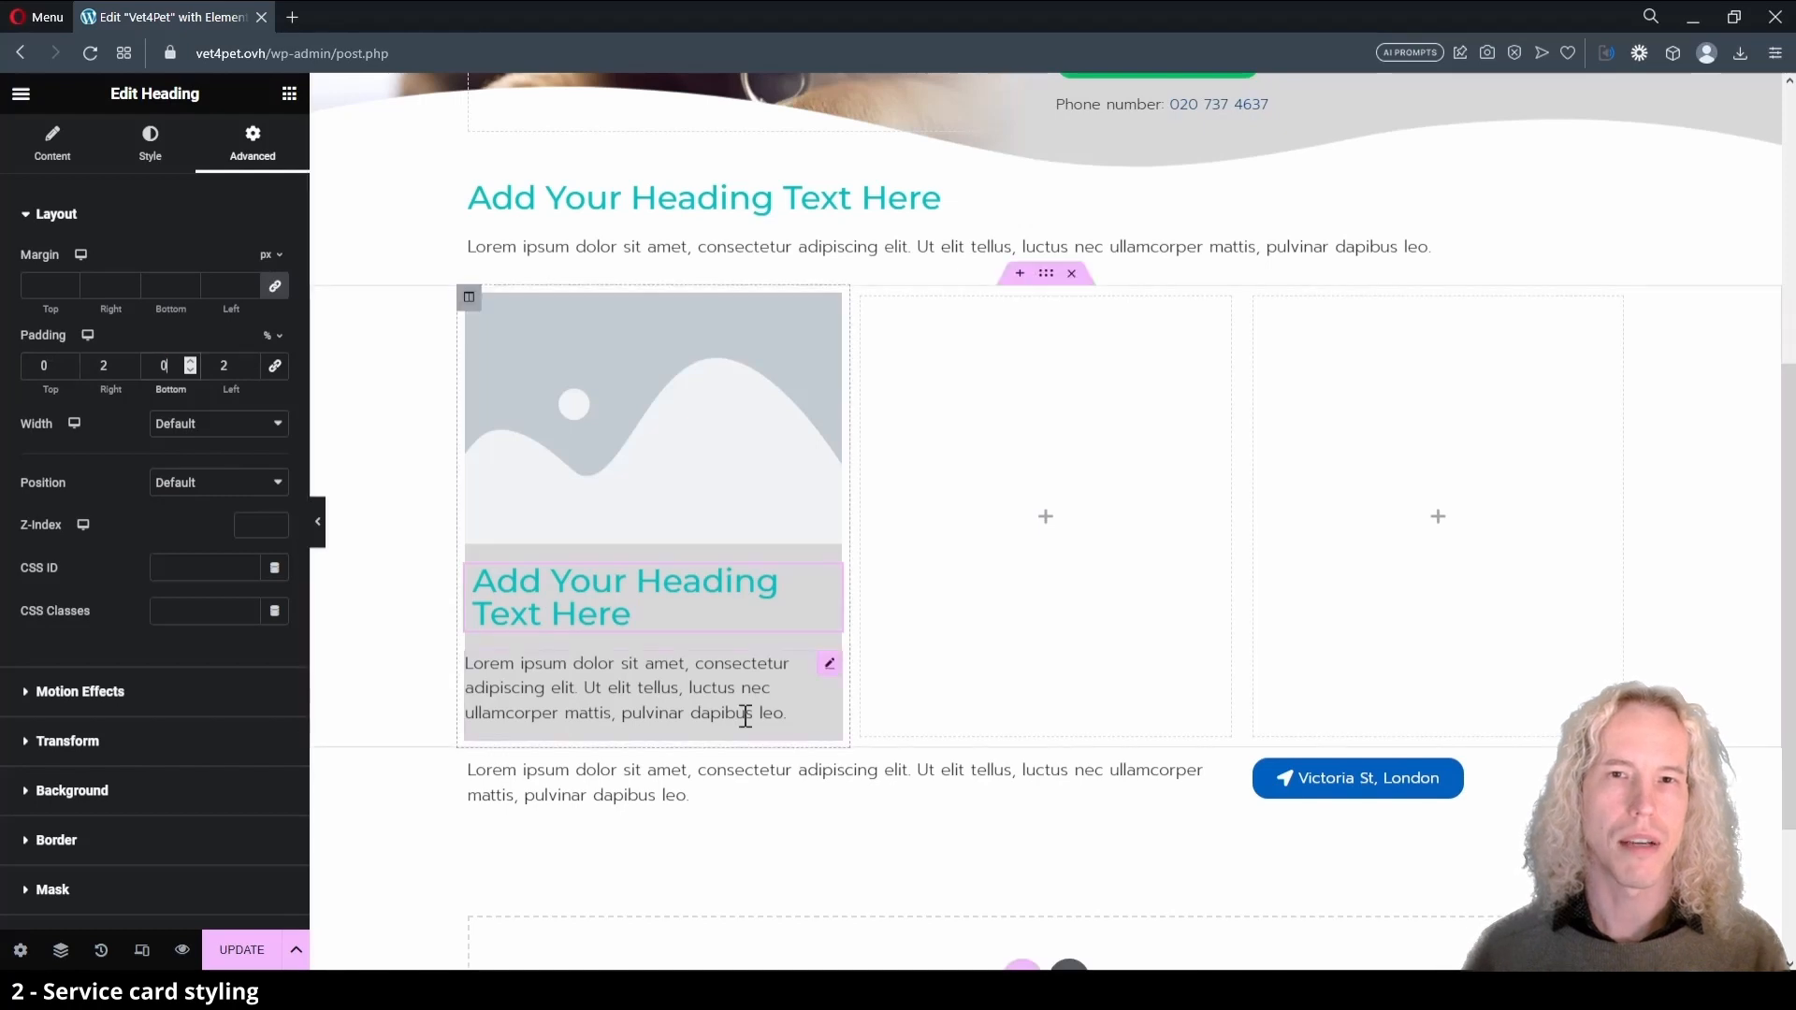
- Set the service card text block's padding in percent to 0 for top and bottom and 2 for right and left
click(829, 665)
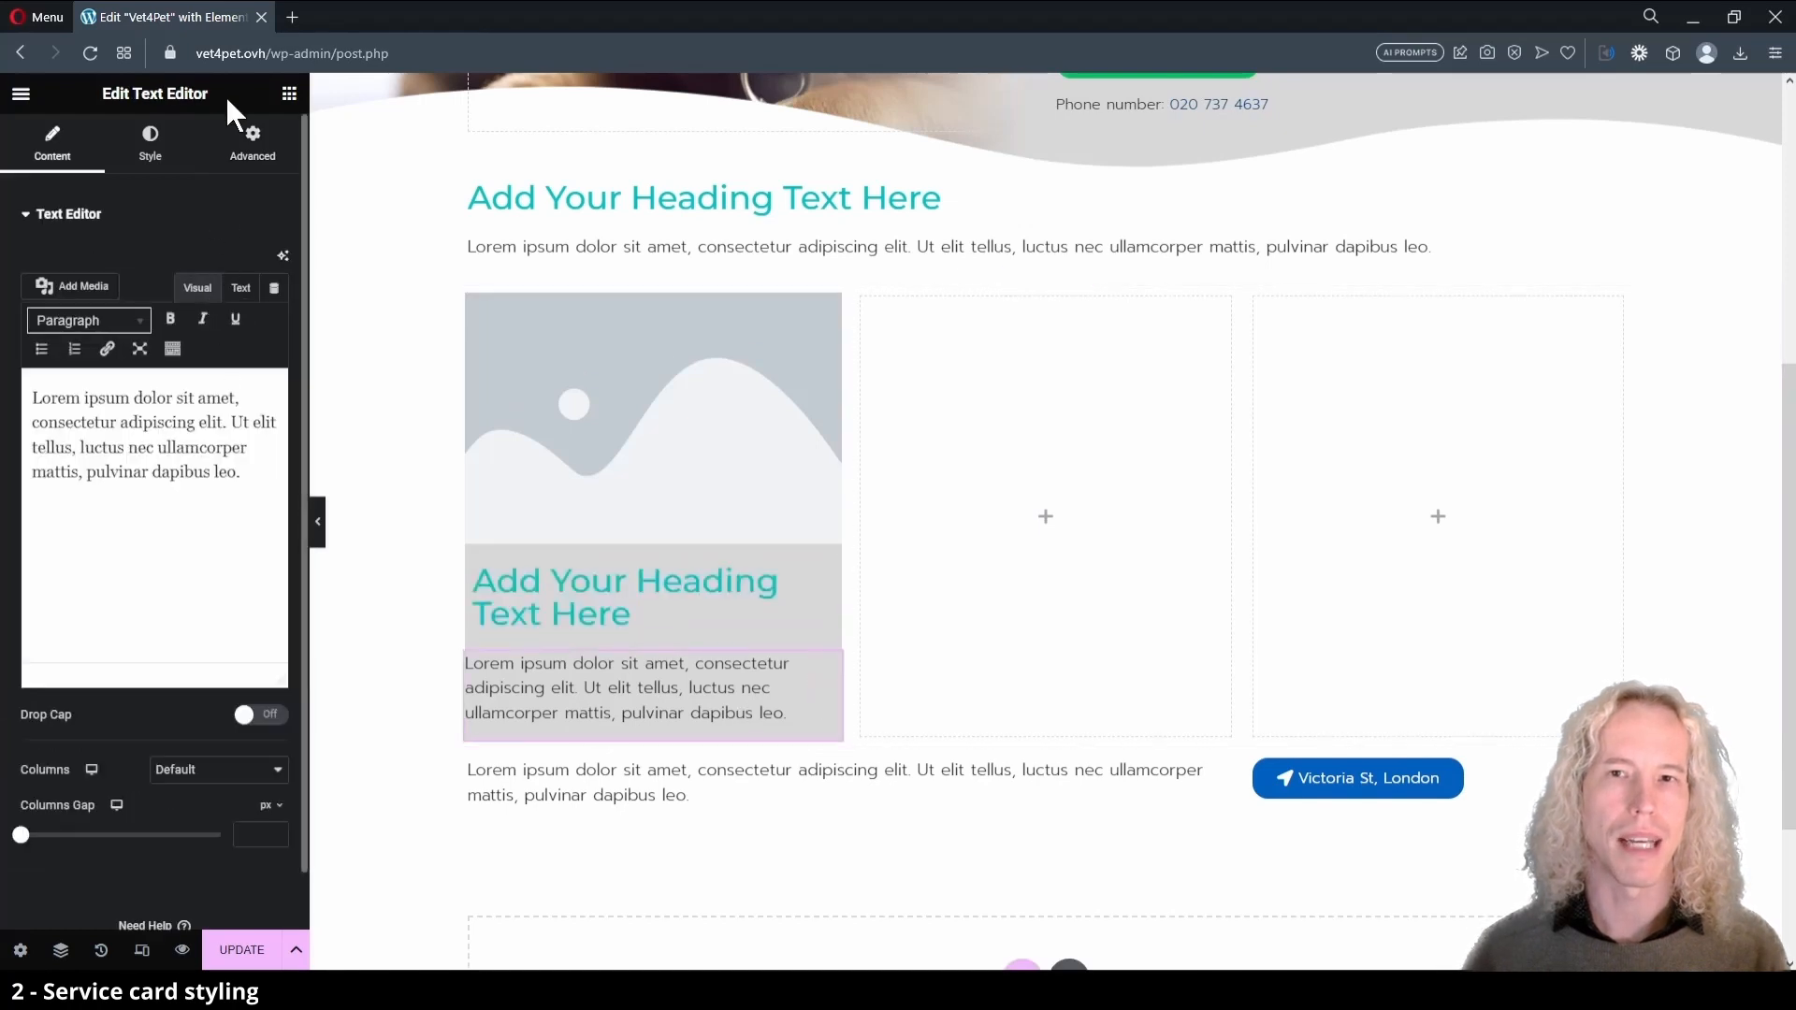
click(252, 142)
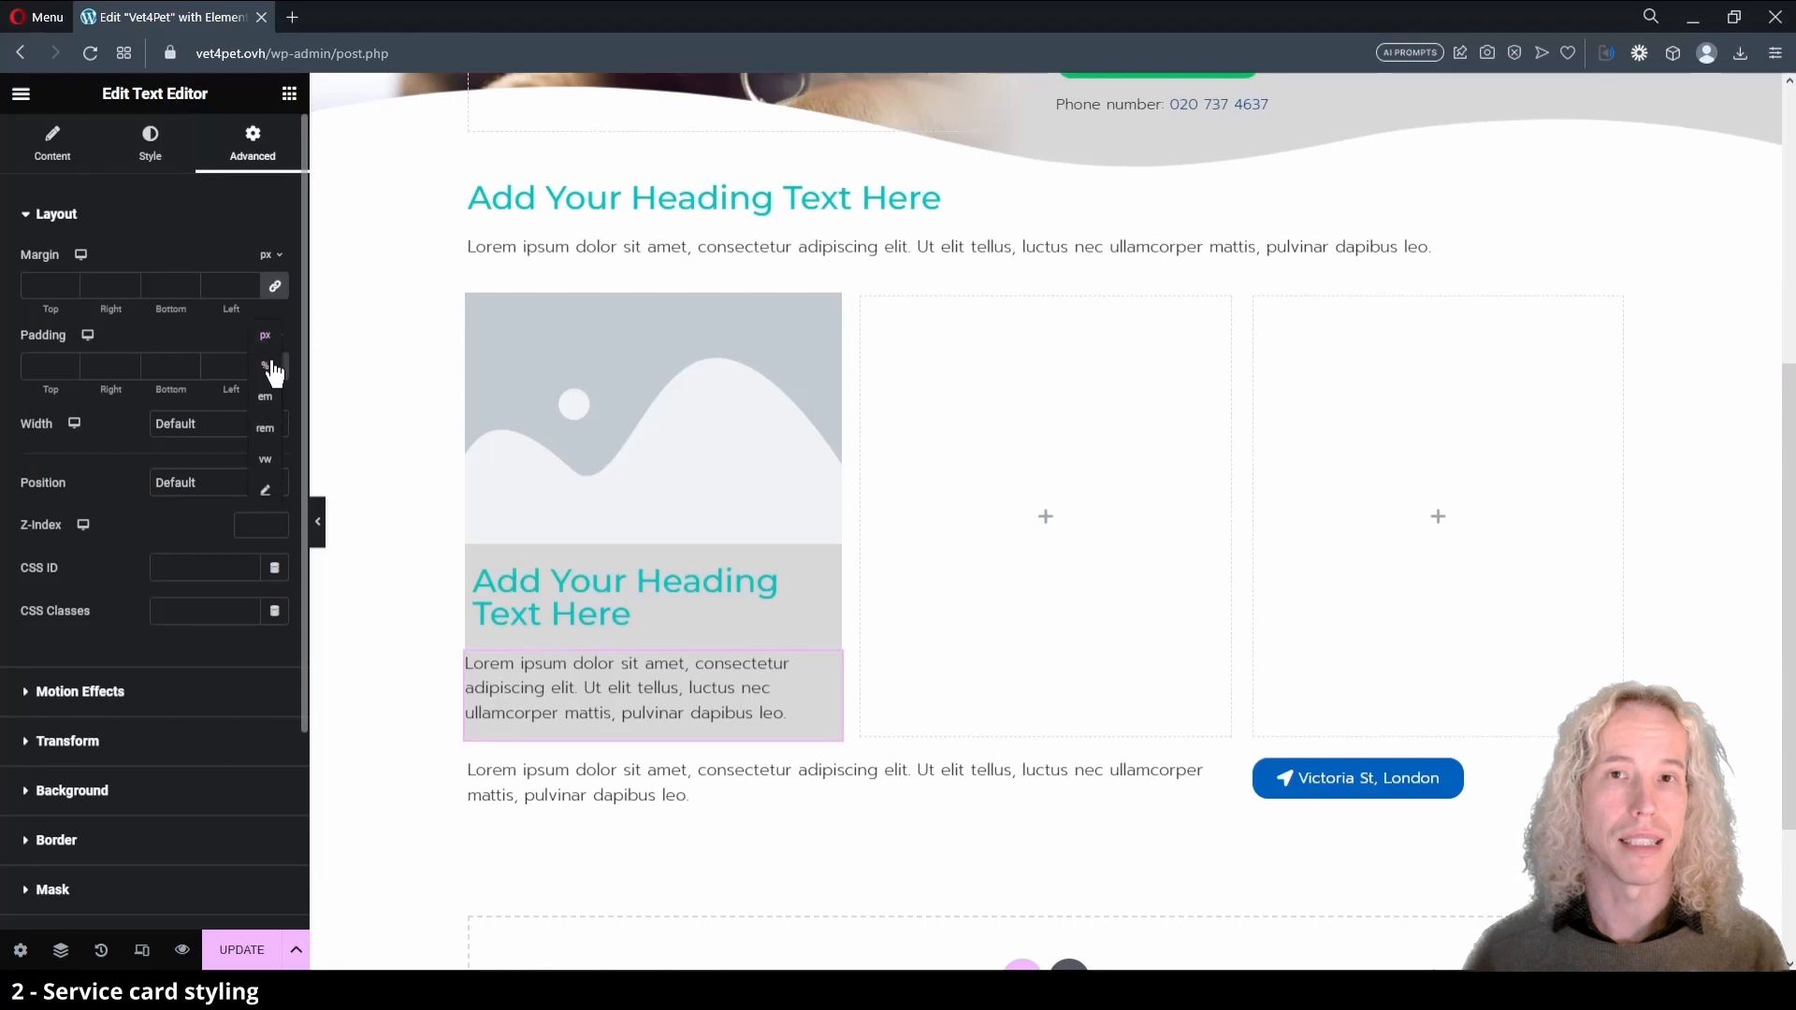
click(274, 374)
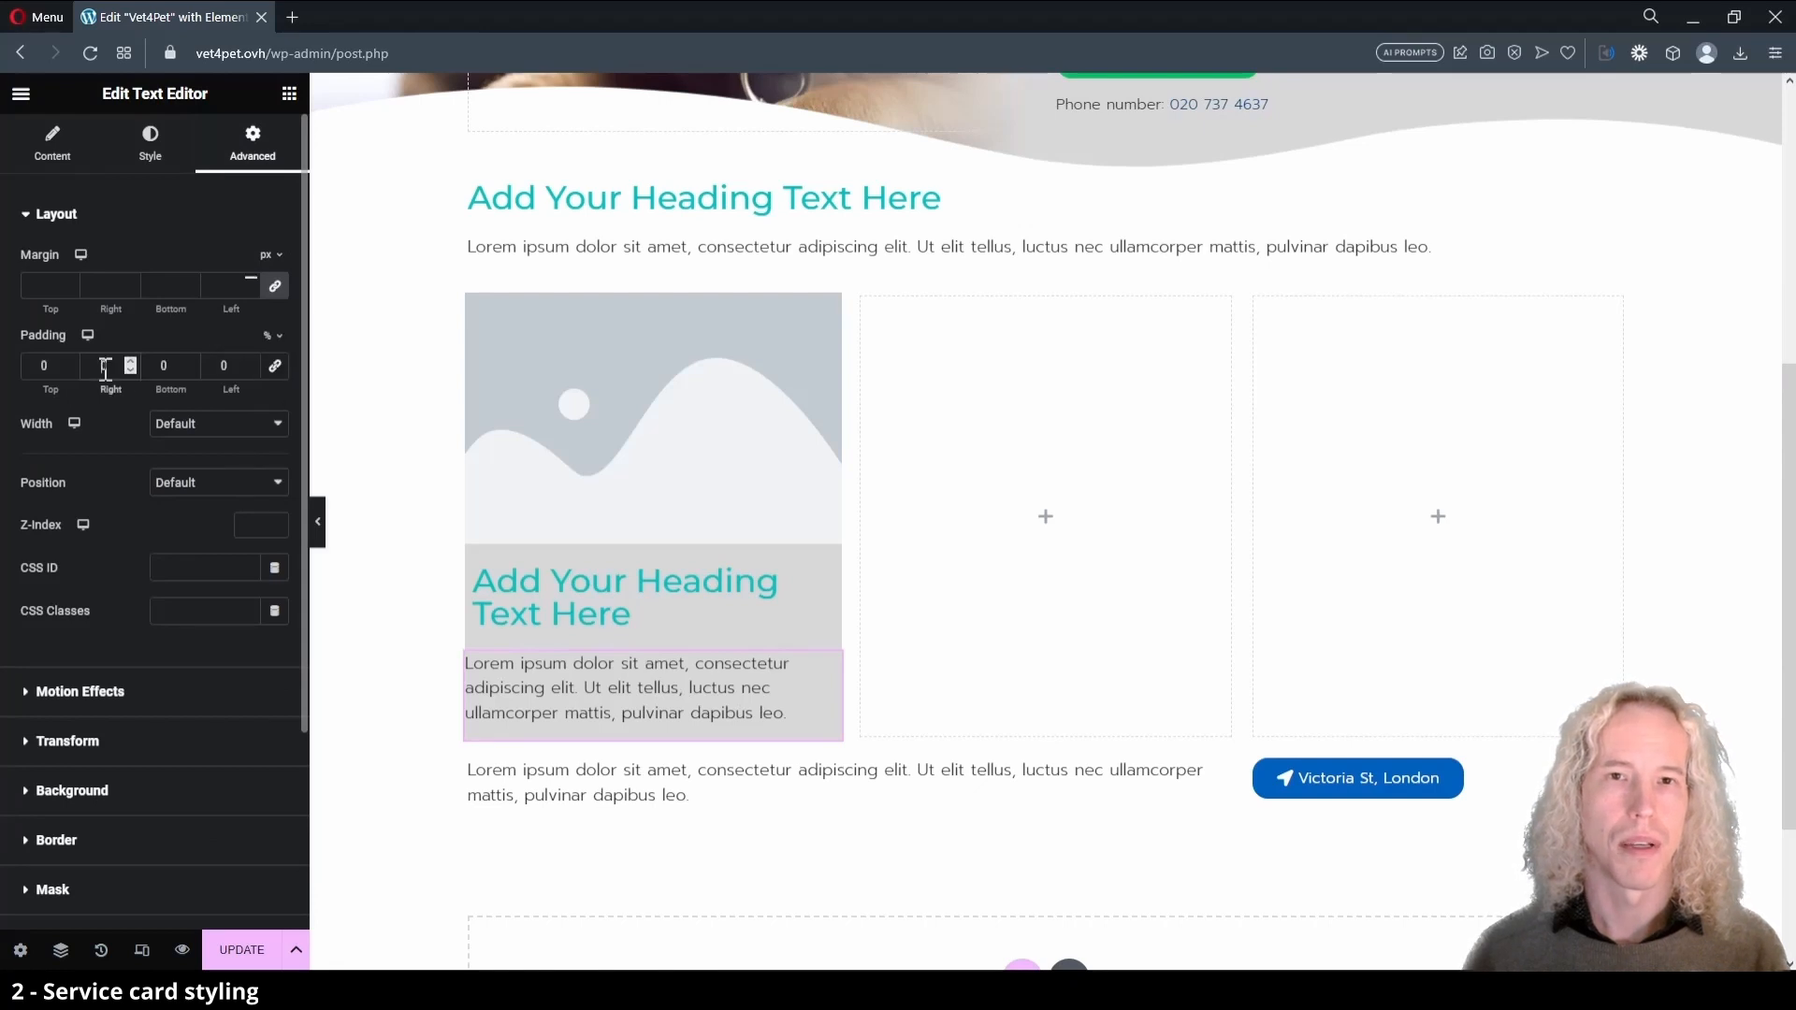
drag(211, 367, 244, 364)
text(2)
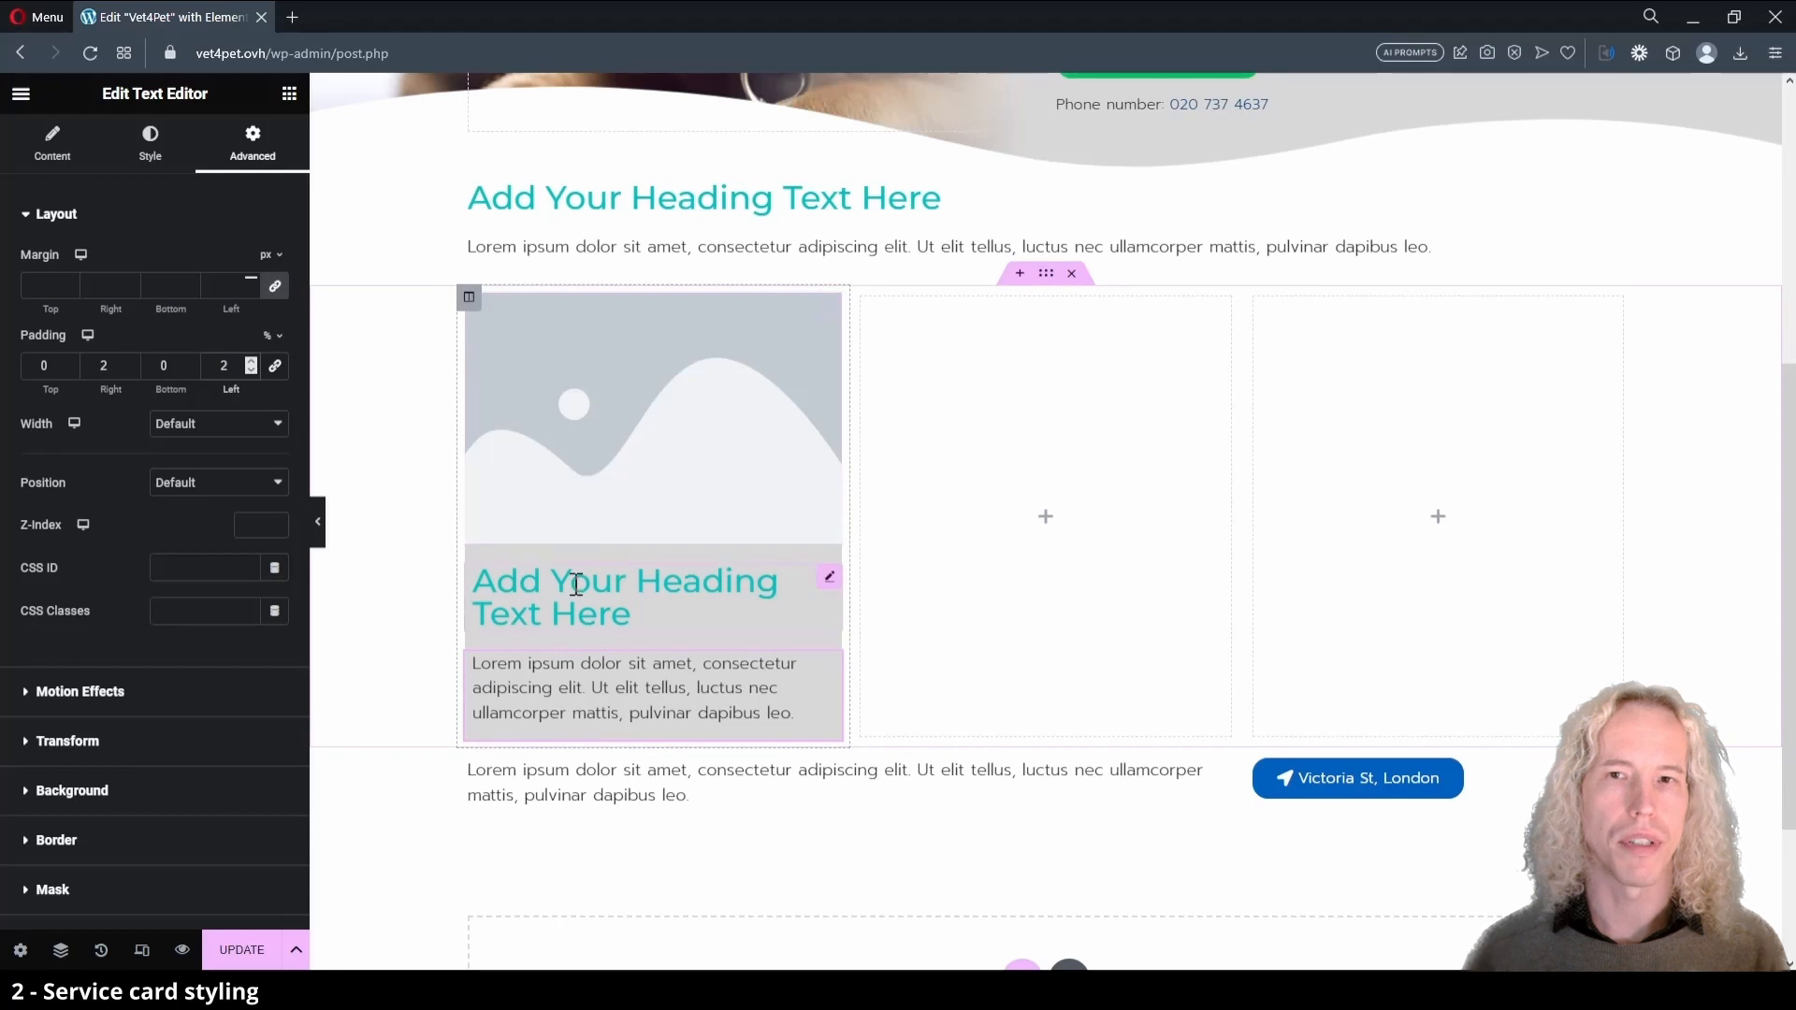
- Give the service card column a classic hover background, starting from the global Background colour and darkening it to #CBCBCB
click(469, 297)
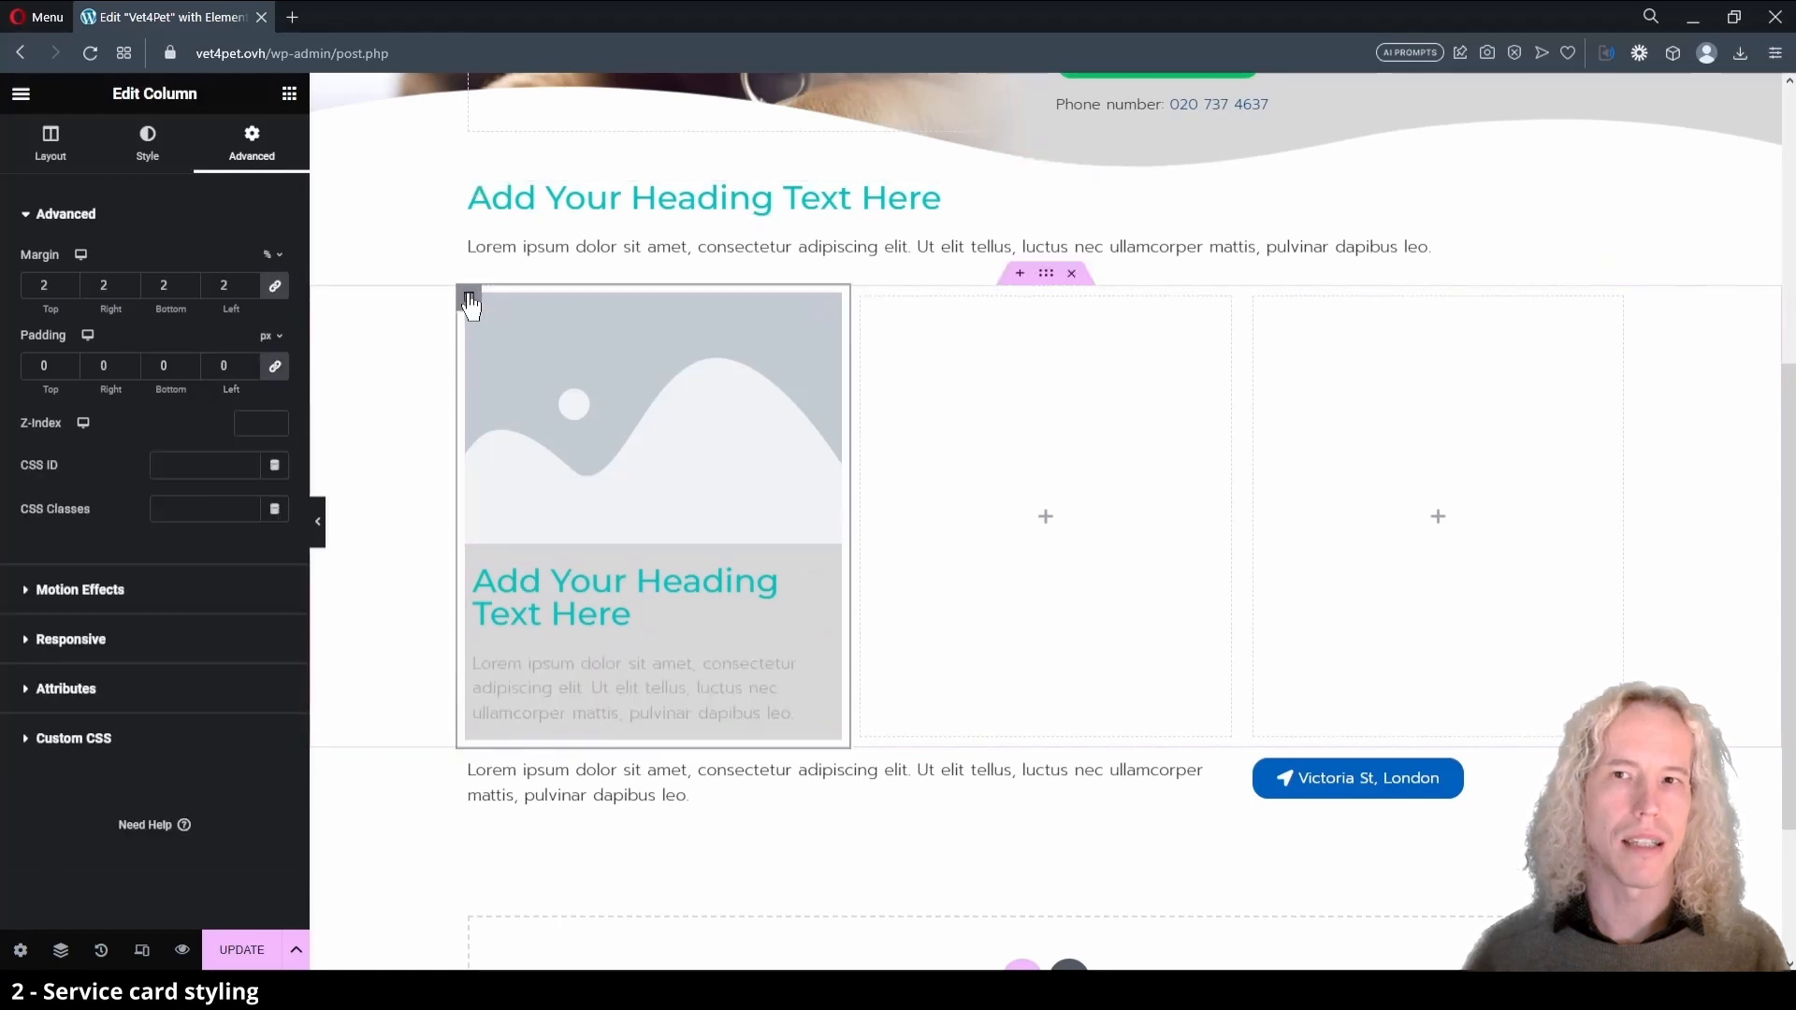
click(150, 159)
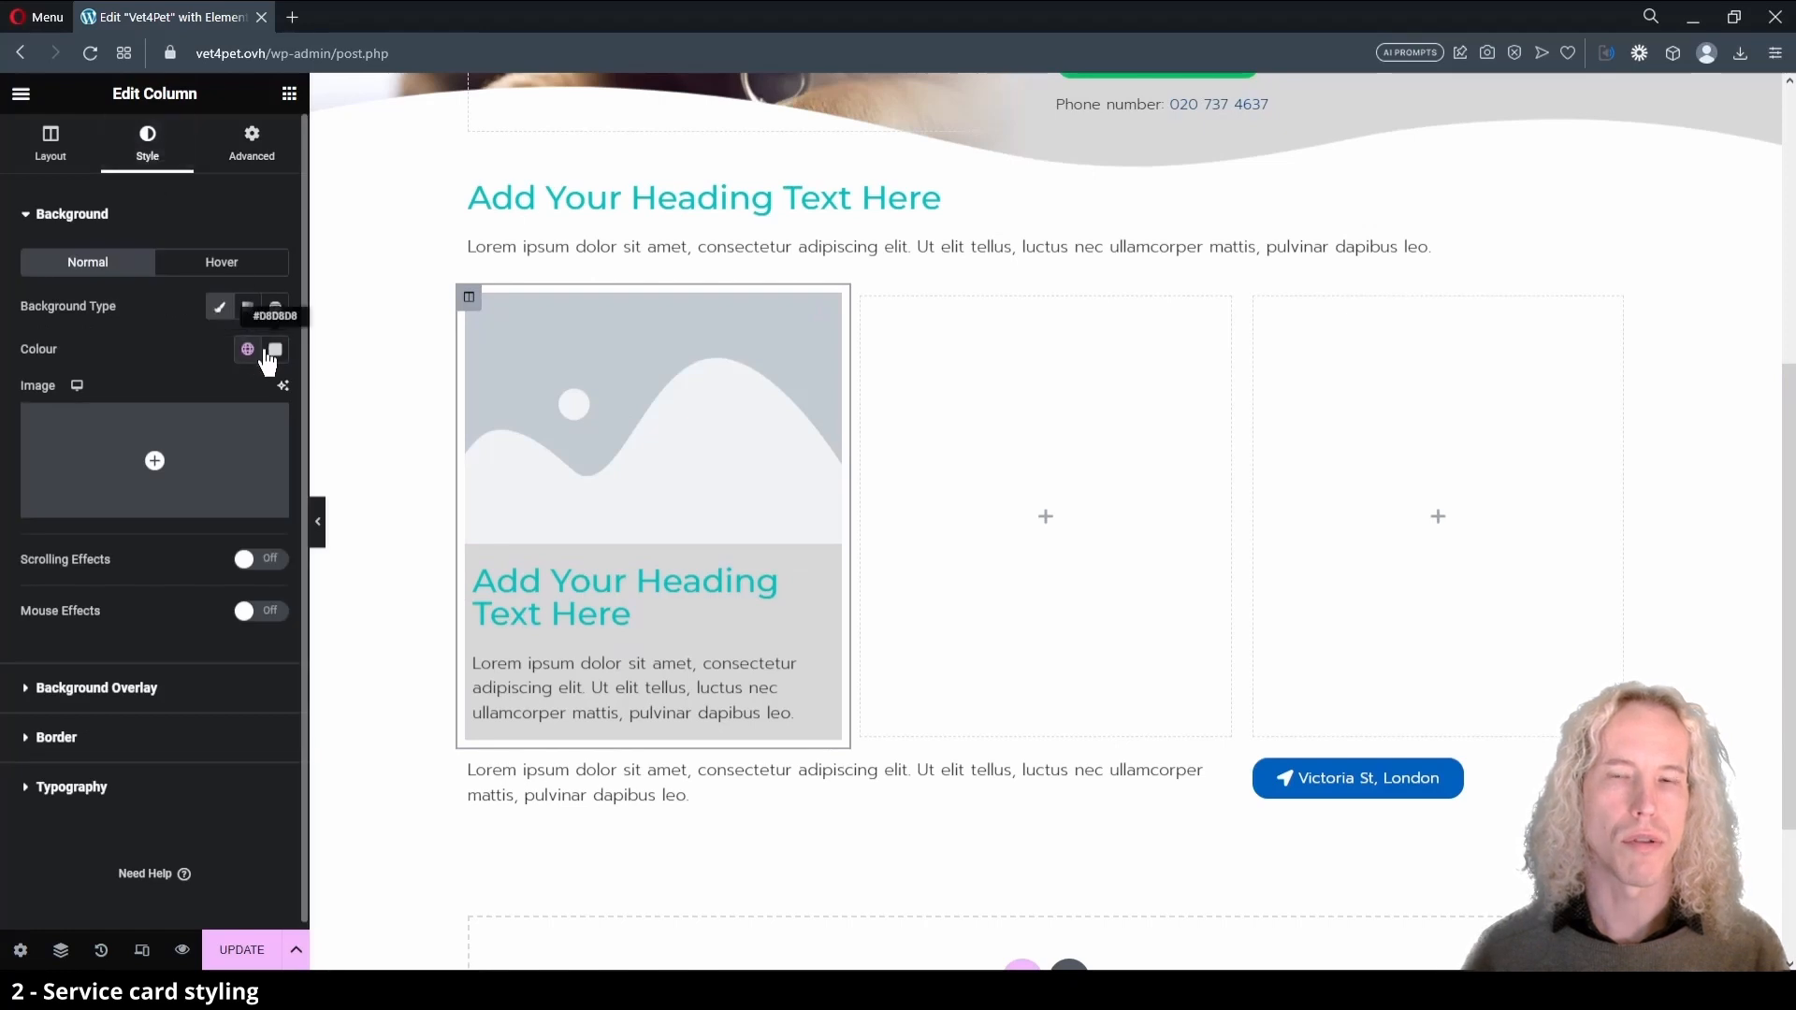
click(217, 273)
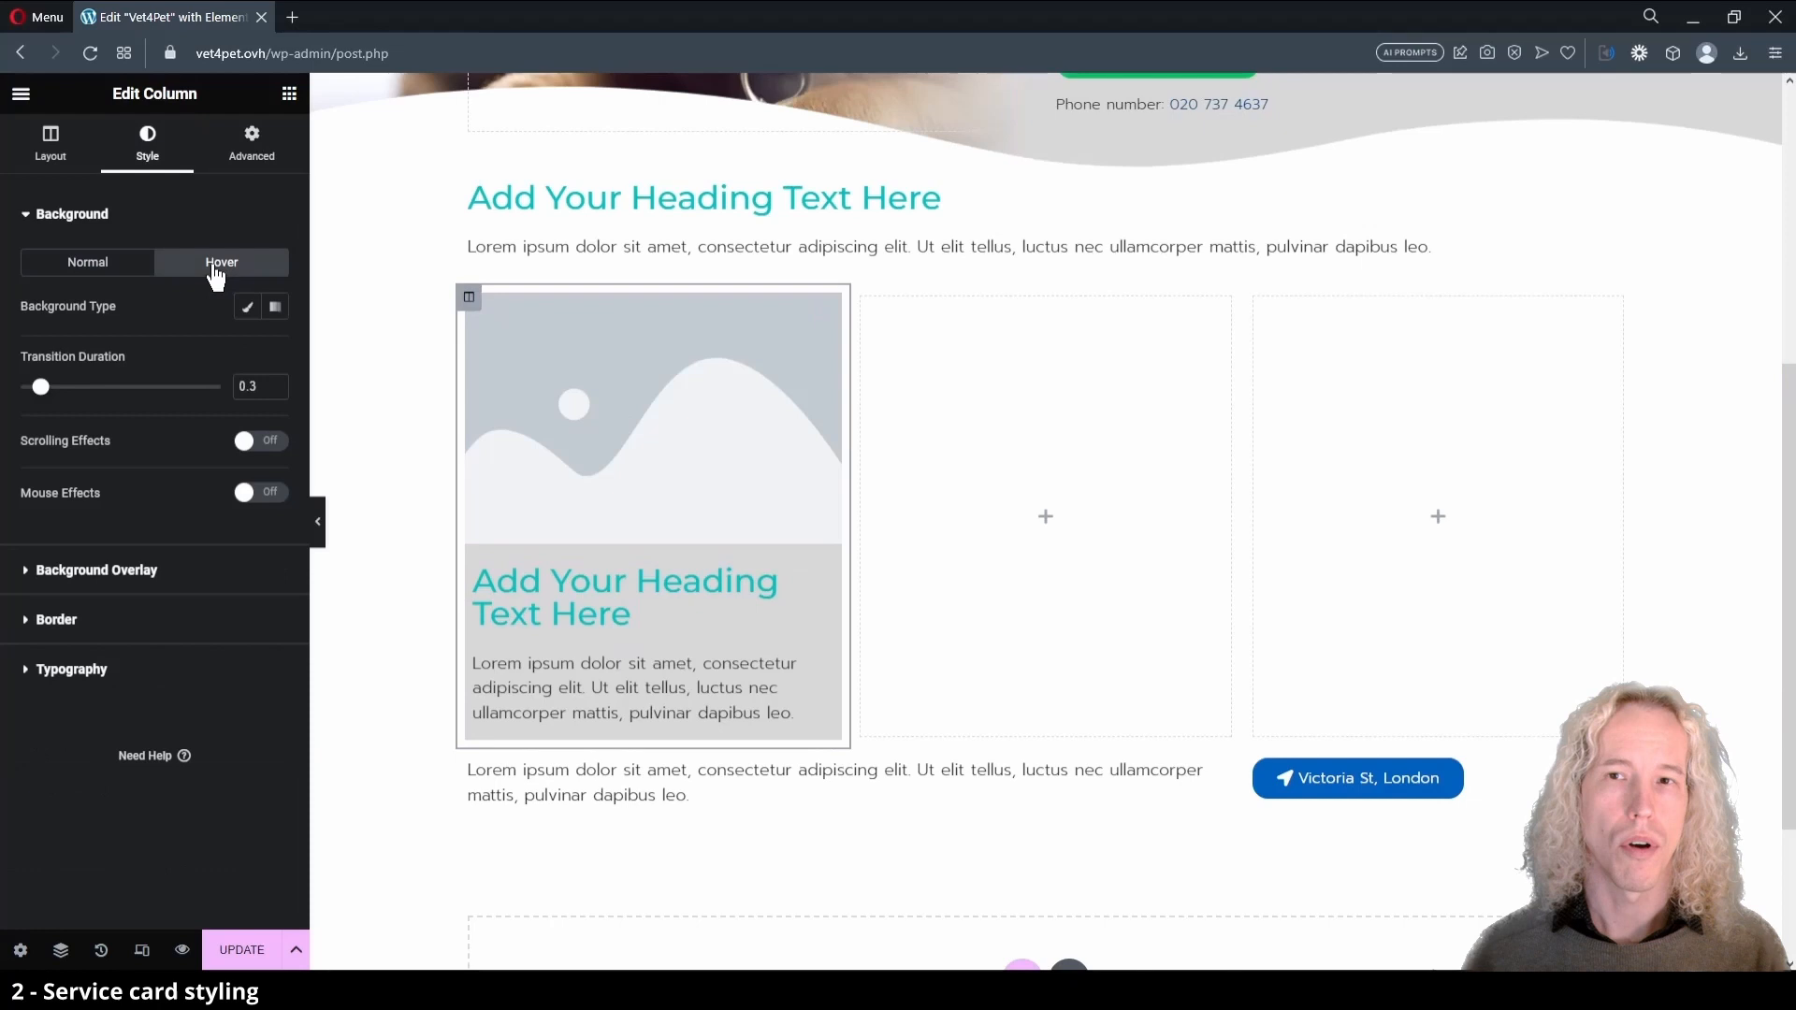
click(248, 309)
click(250, 352)
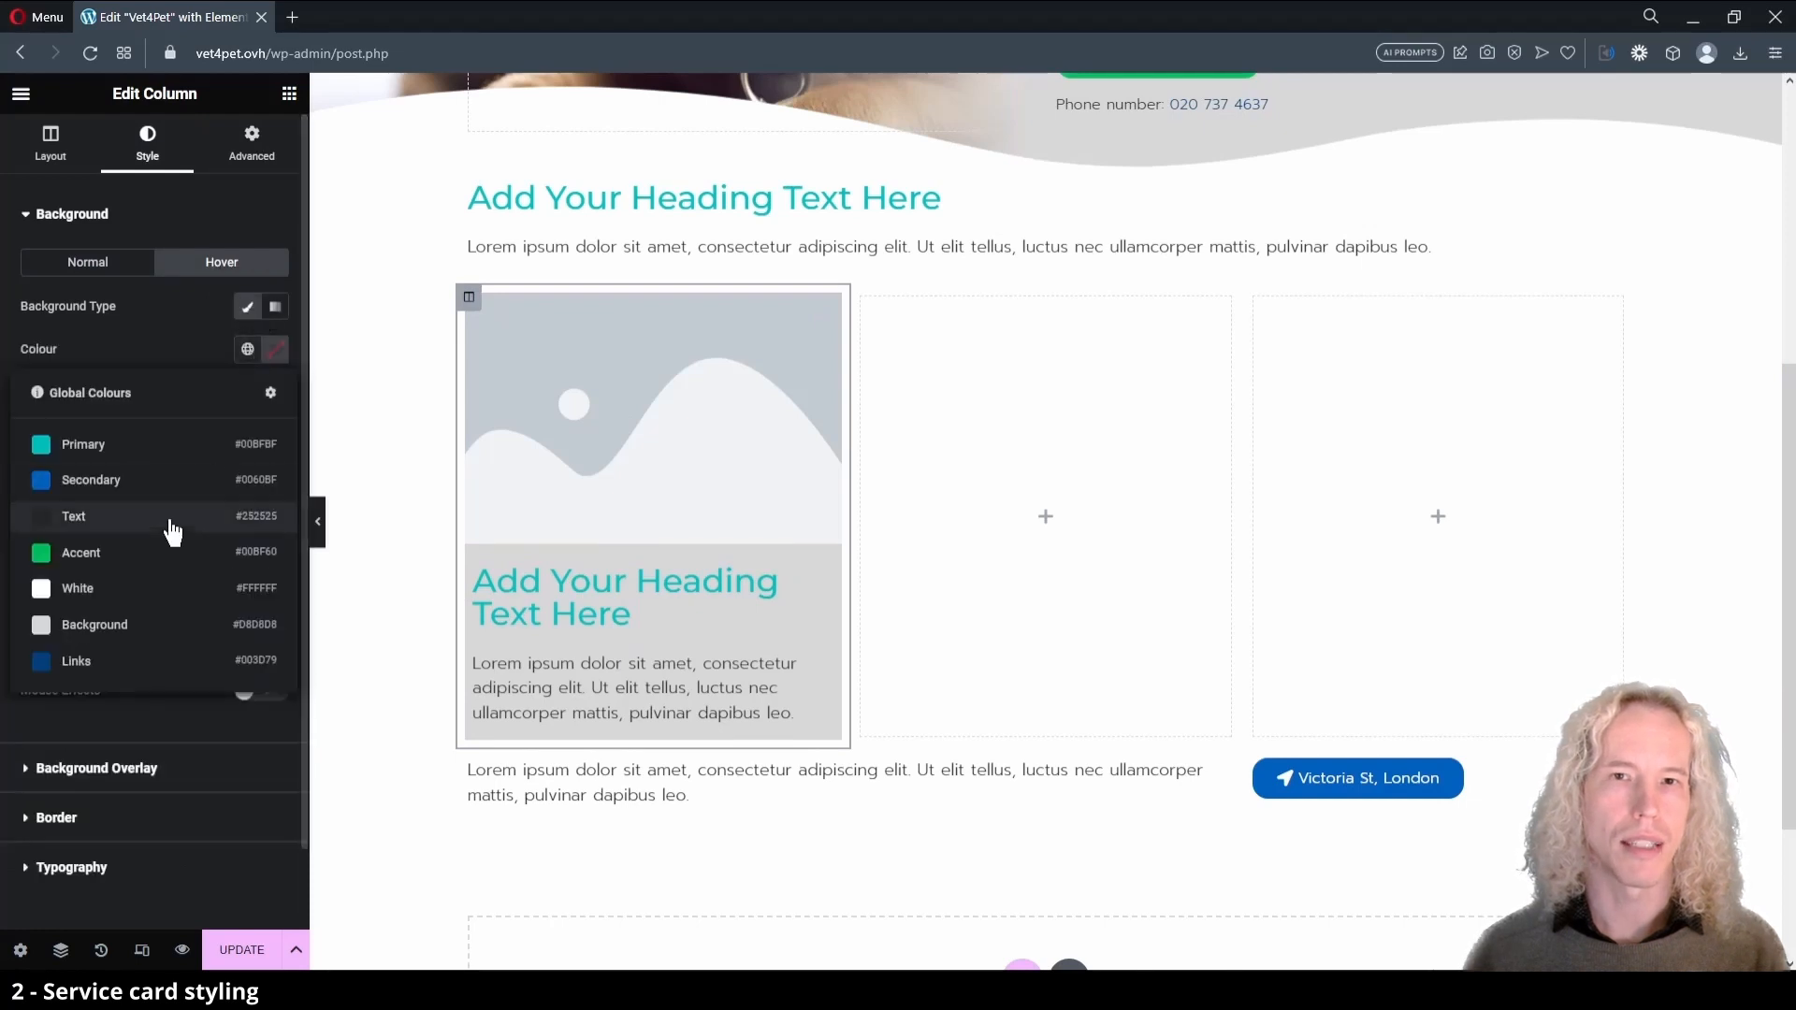
click(113, 614)
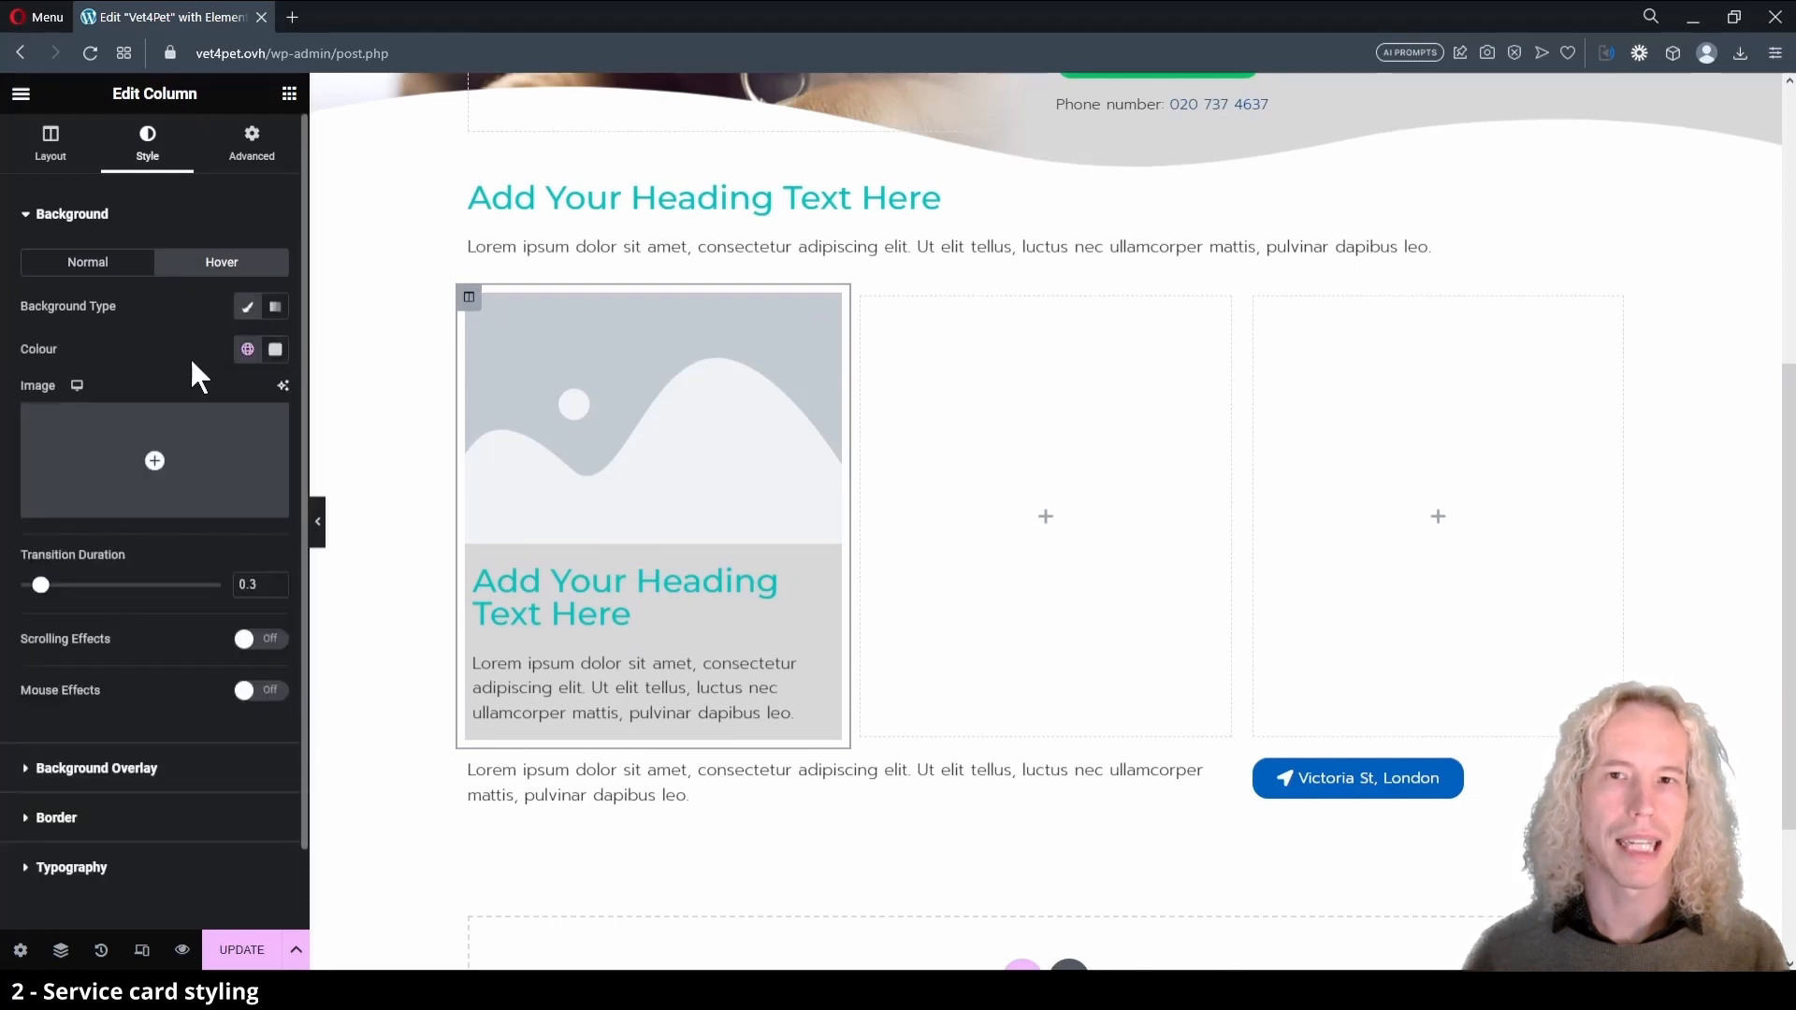
click(275, 350)
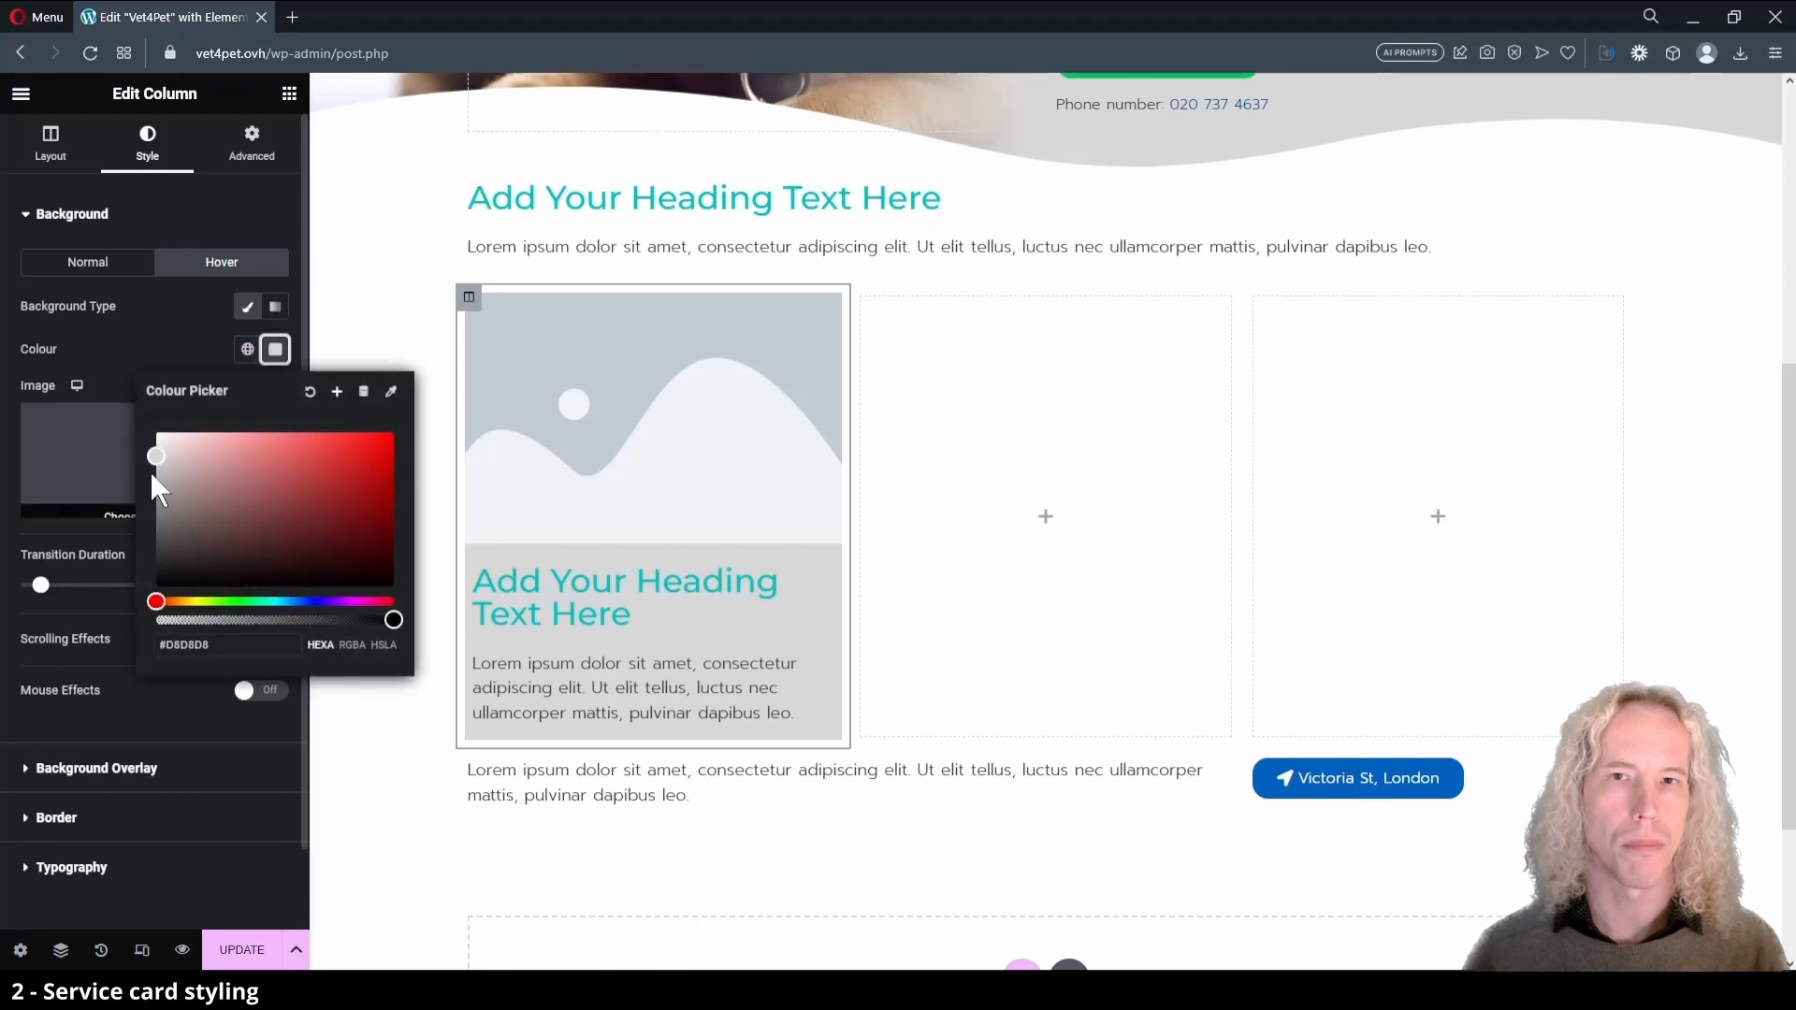
click(154, 462)
drag(154, 462, 156, 464)
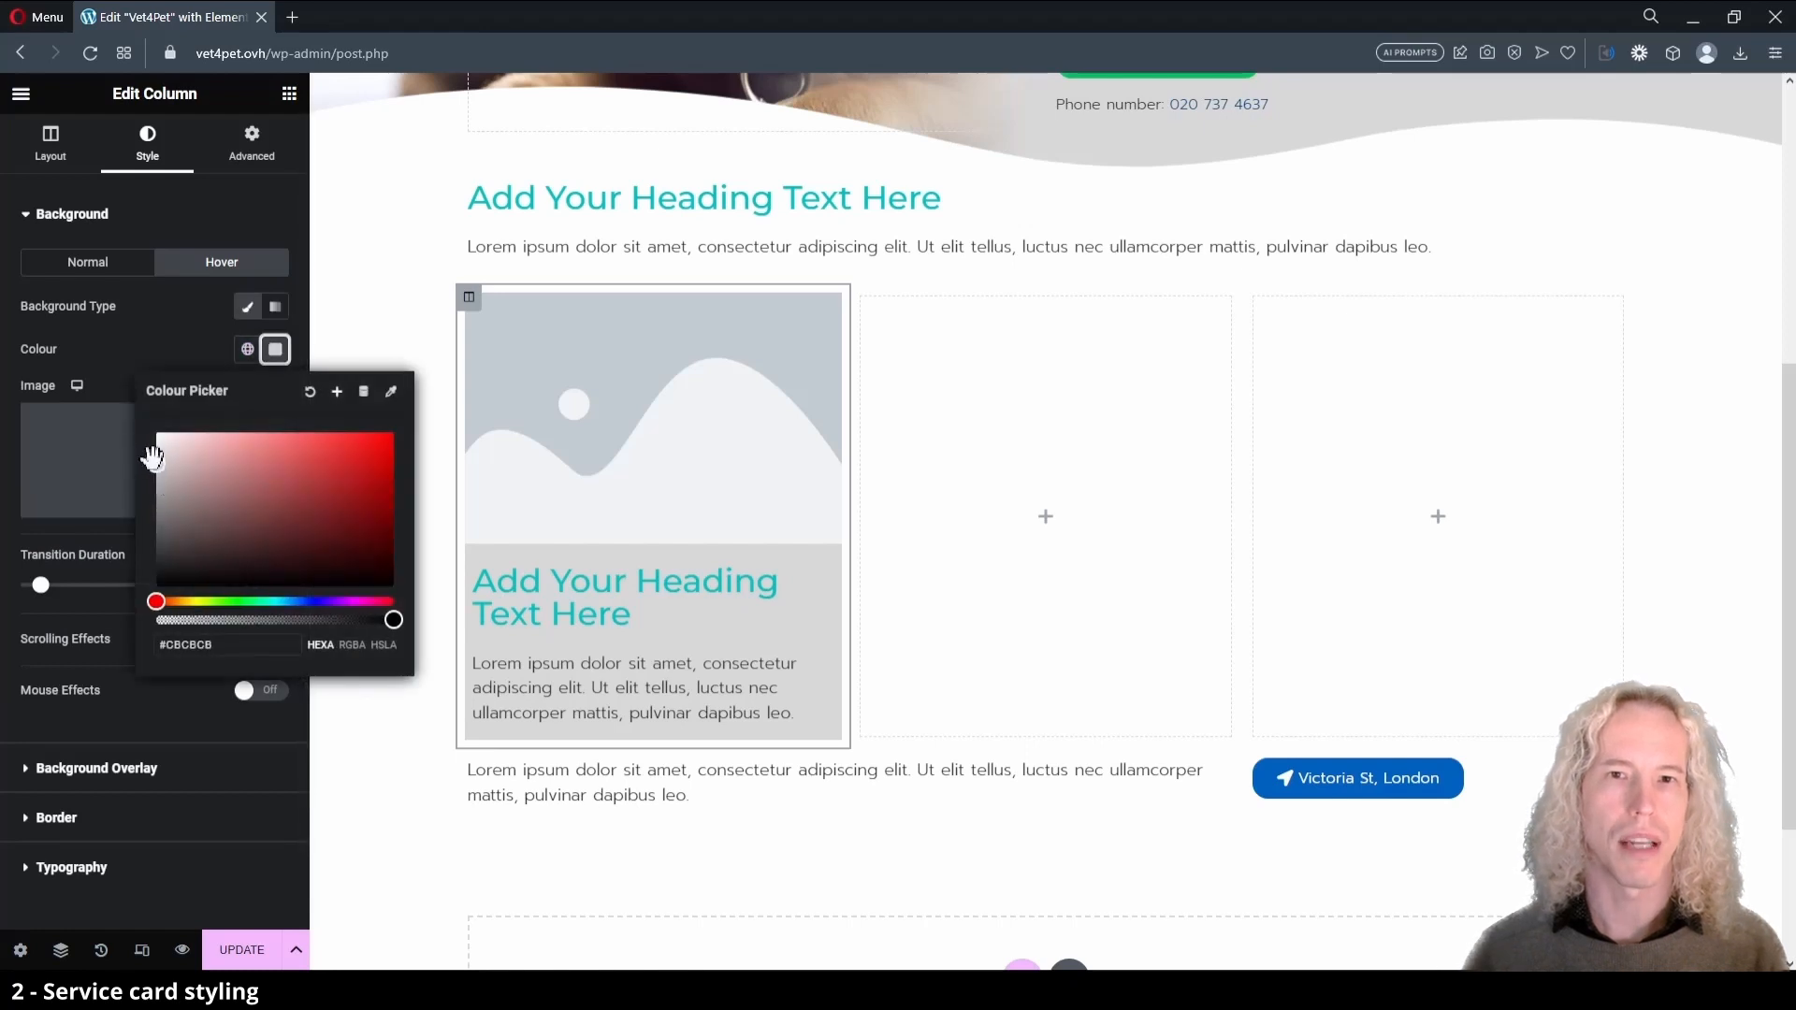
click(190, 342)
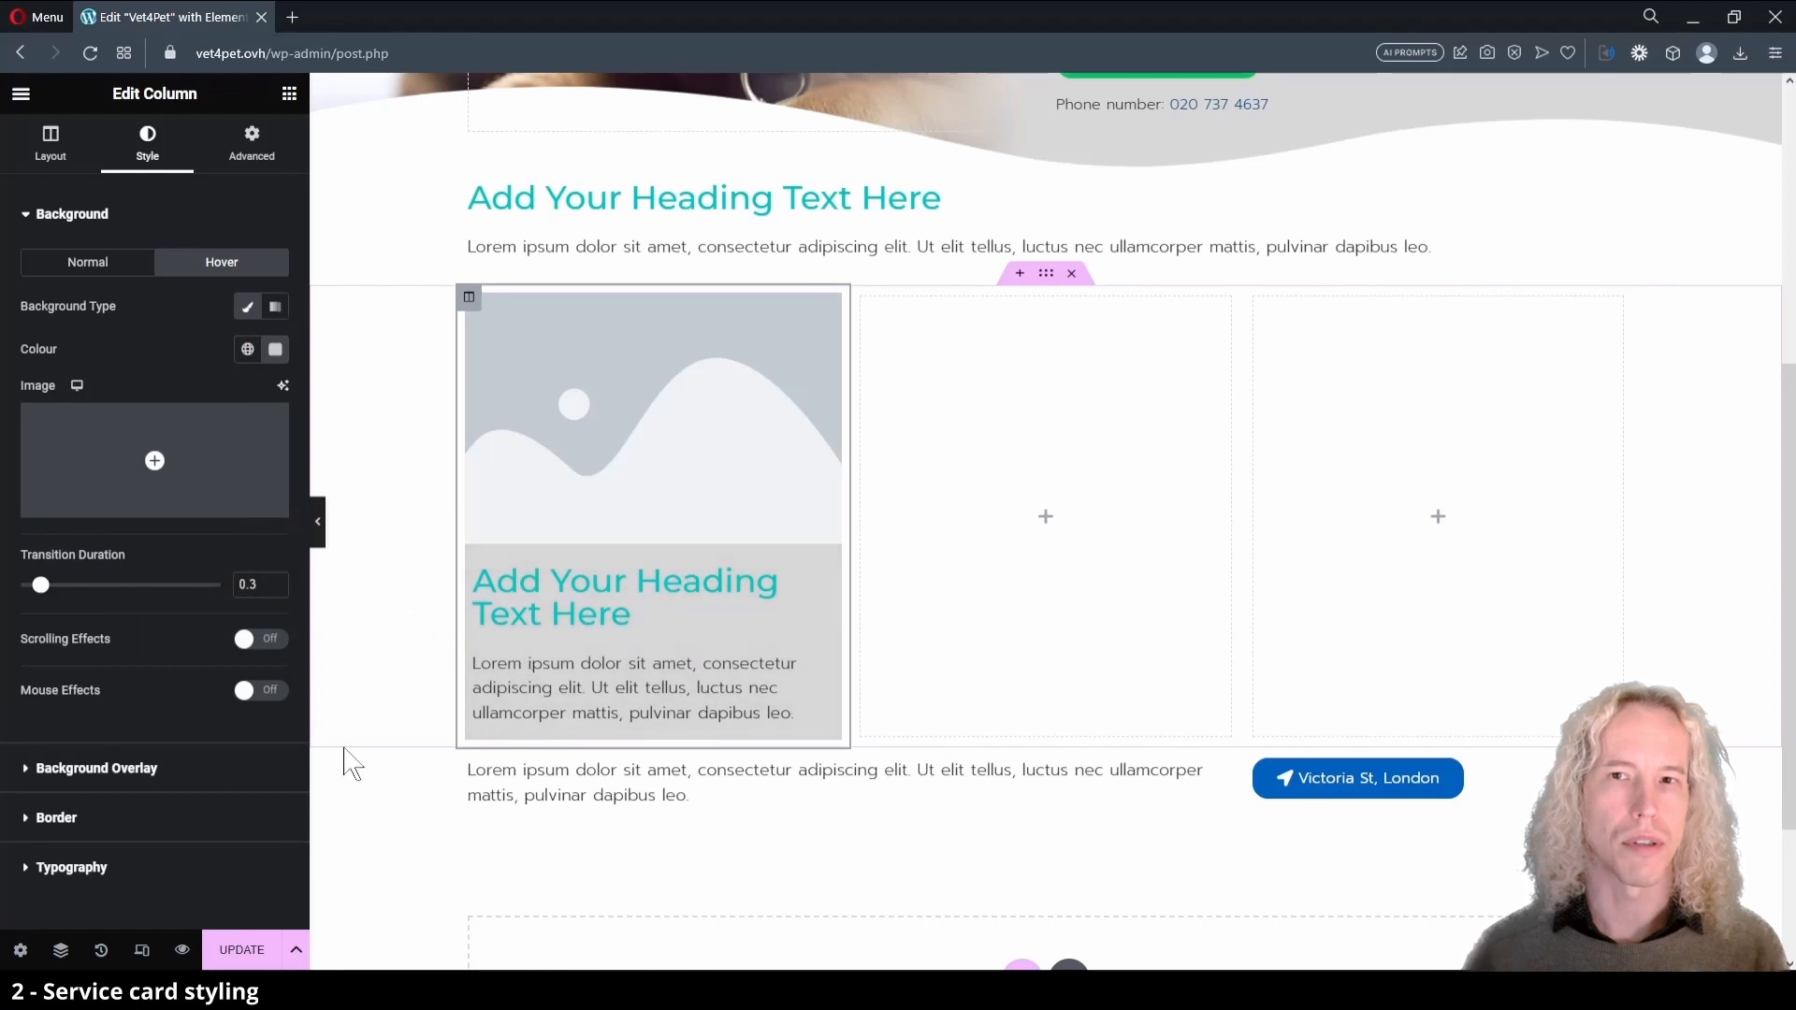
- Set the service card heading's text colour to the global Secondary colour
click(534, 579)
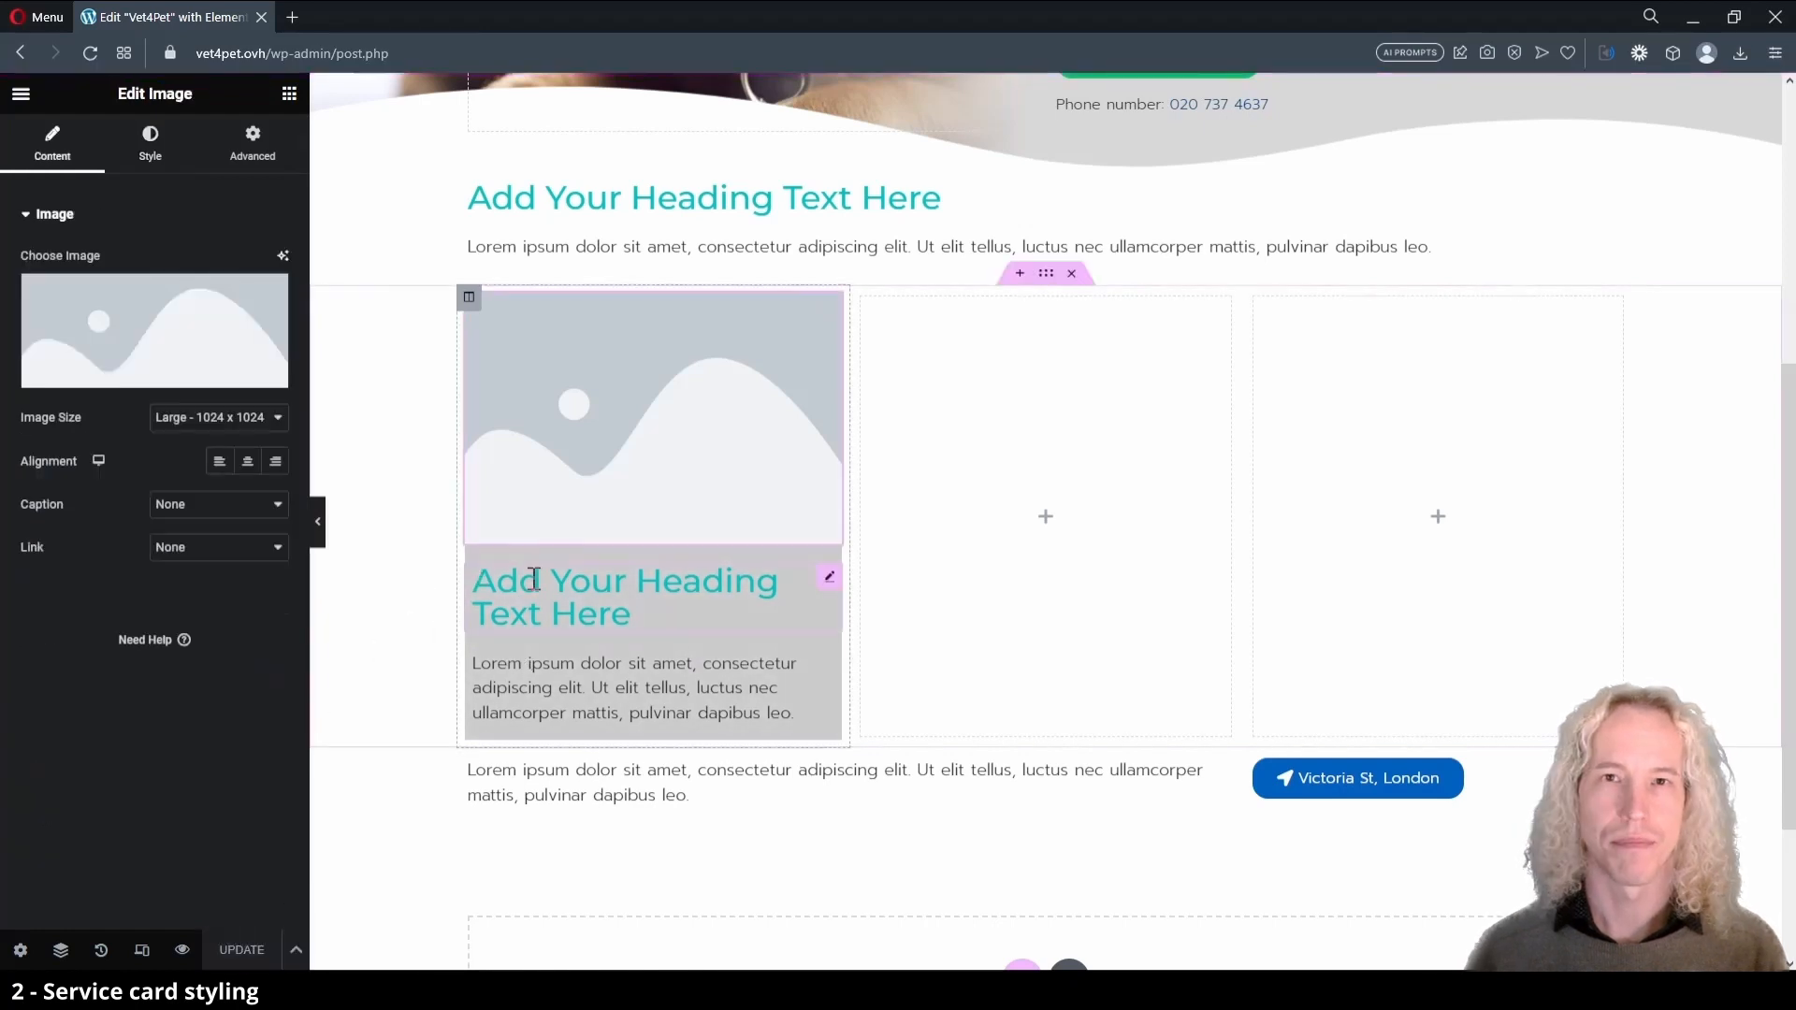
click(534, 579)
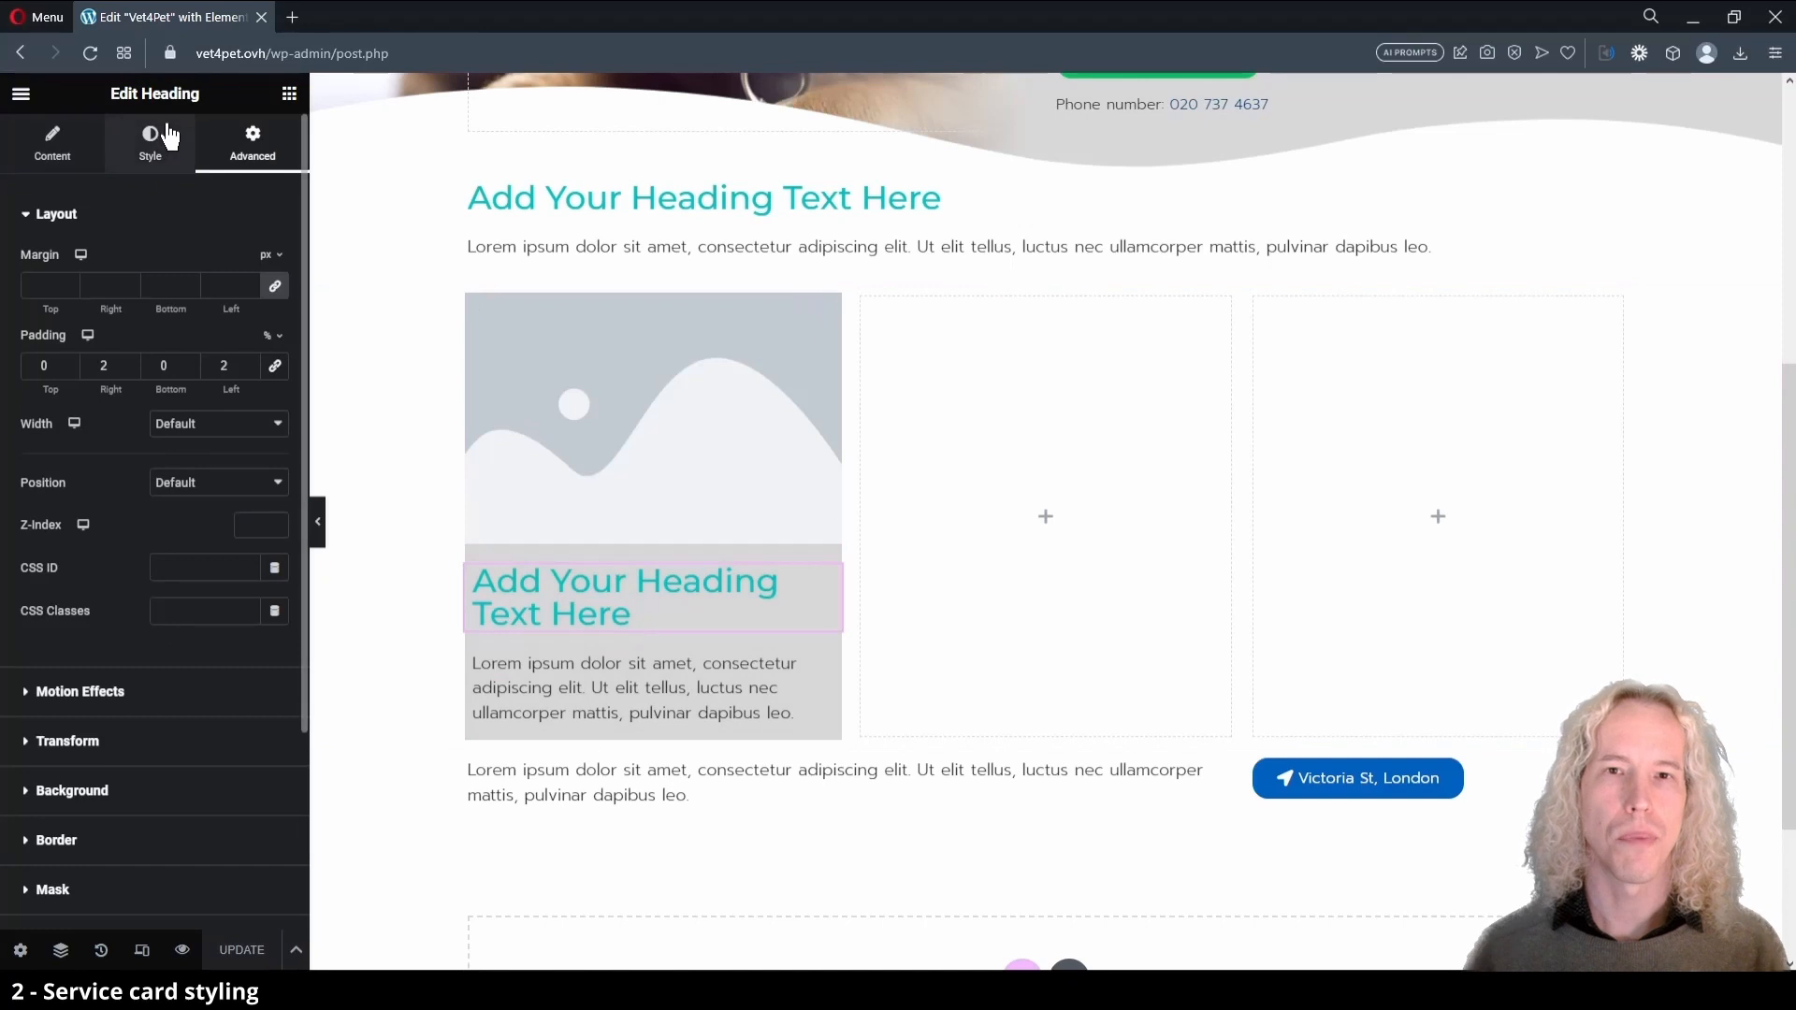
click(151, 159)
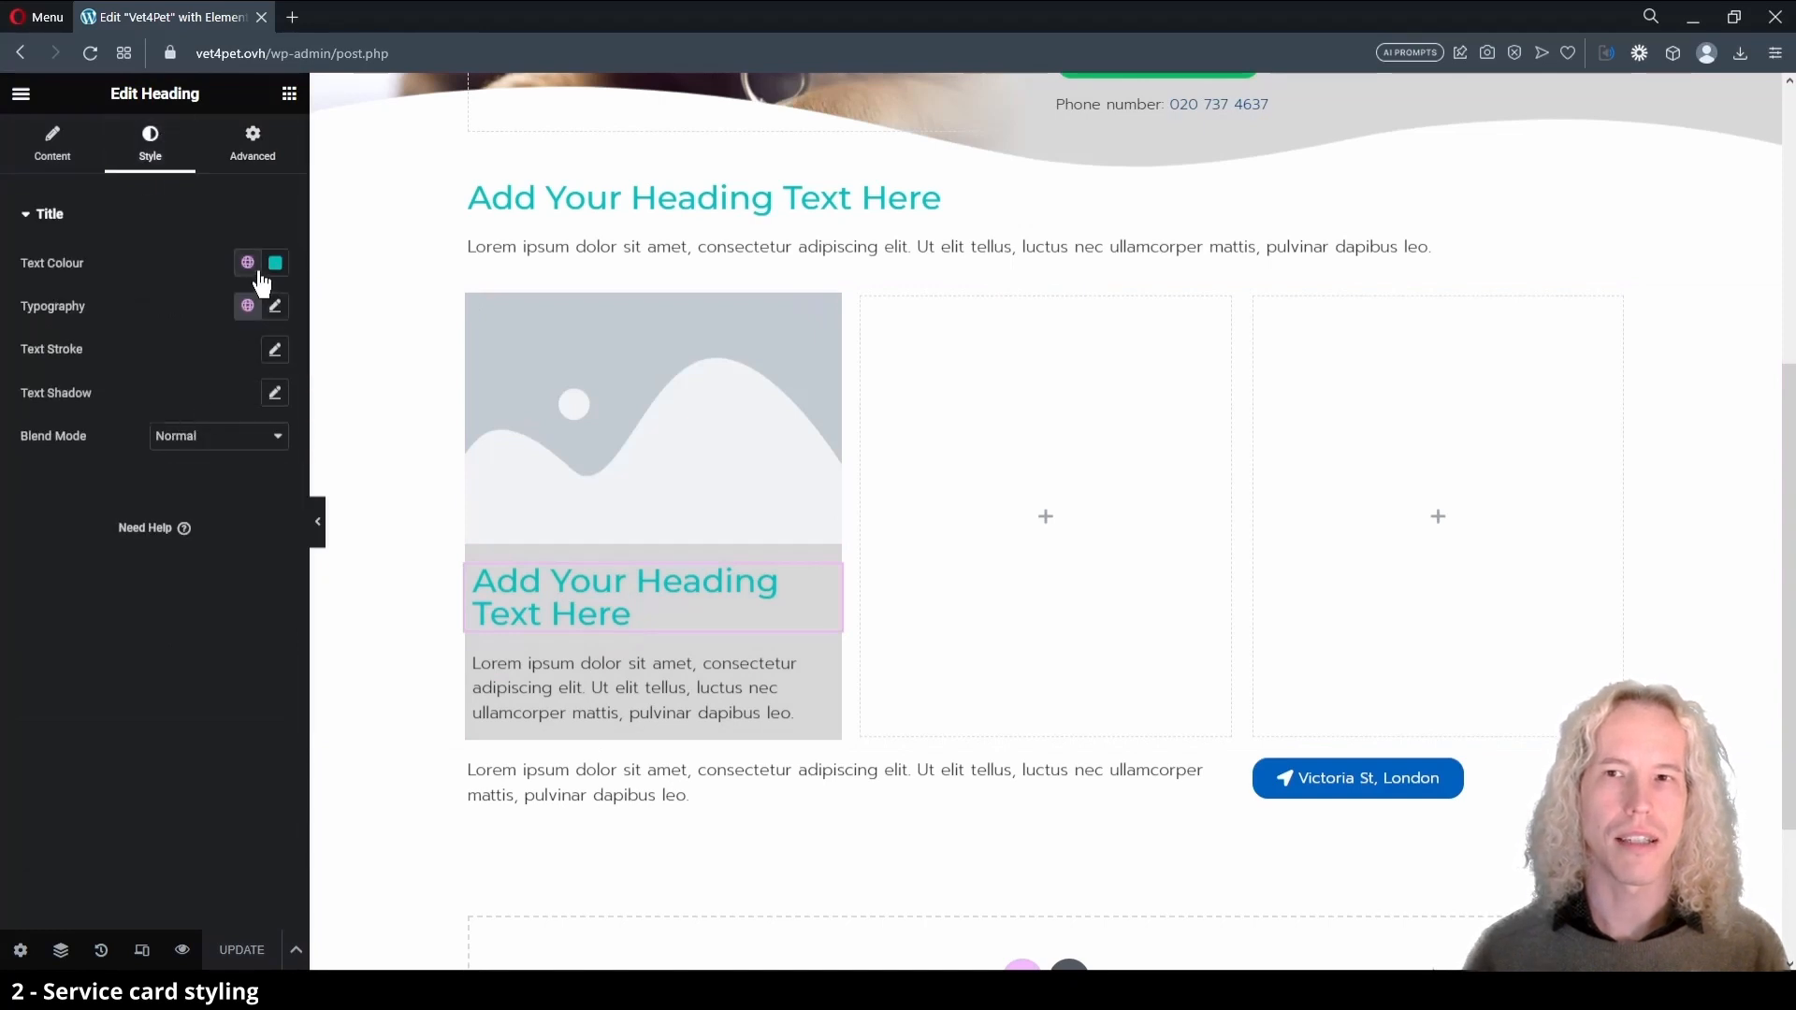
click(250, 265)
click(145, 400)
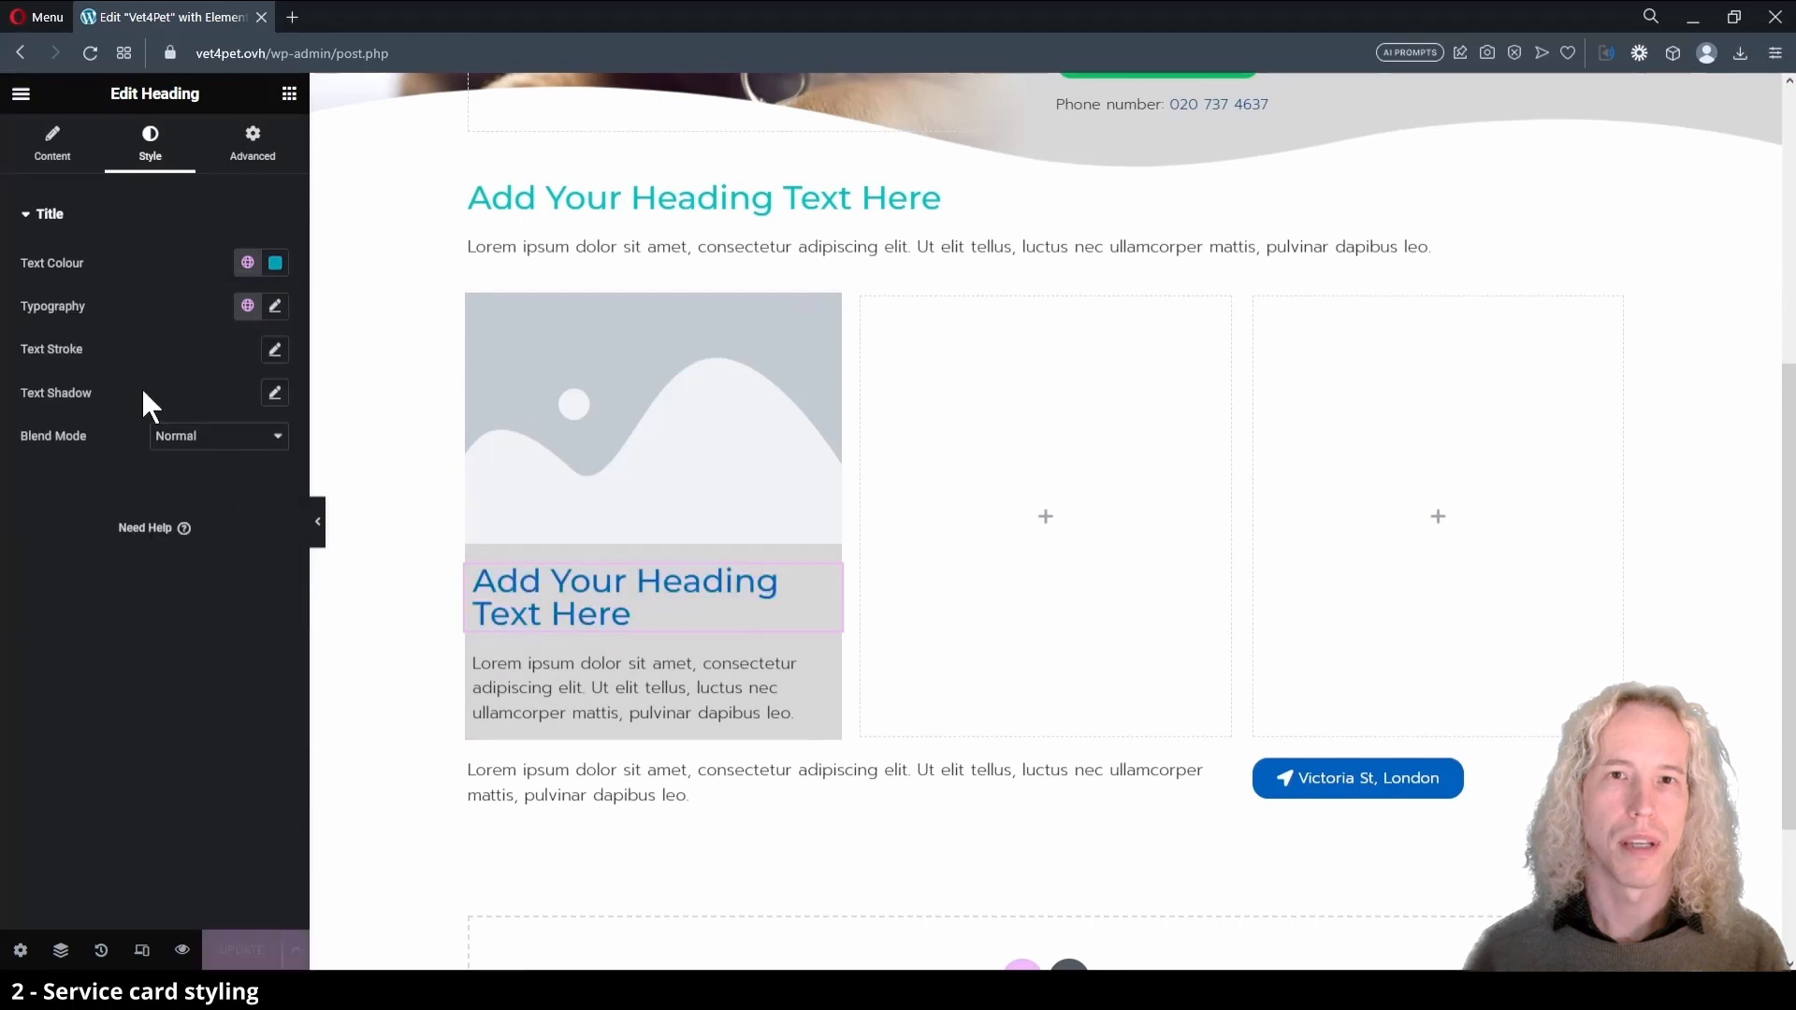
- Set the service card heading's HTML tag to H4
click(56, 150)
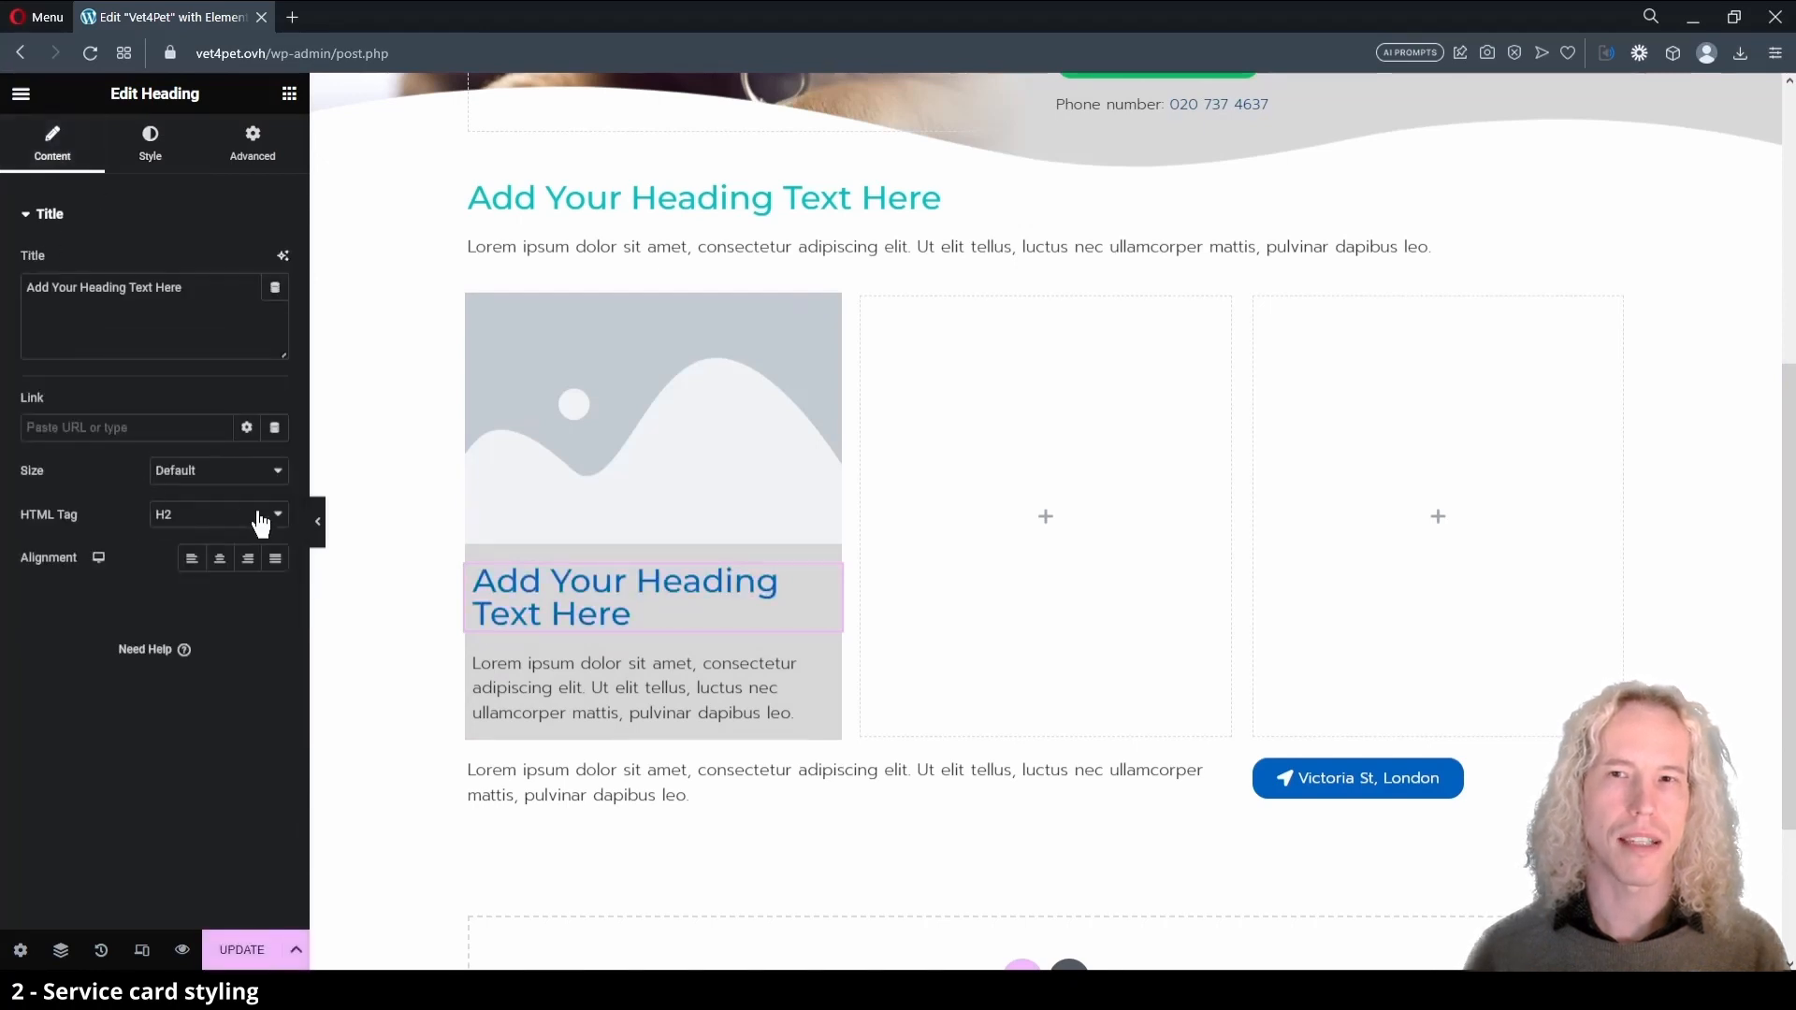
click(221, 606)
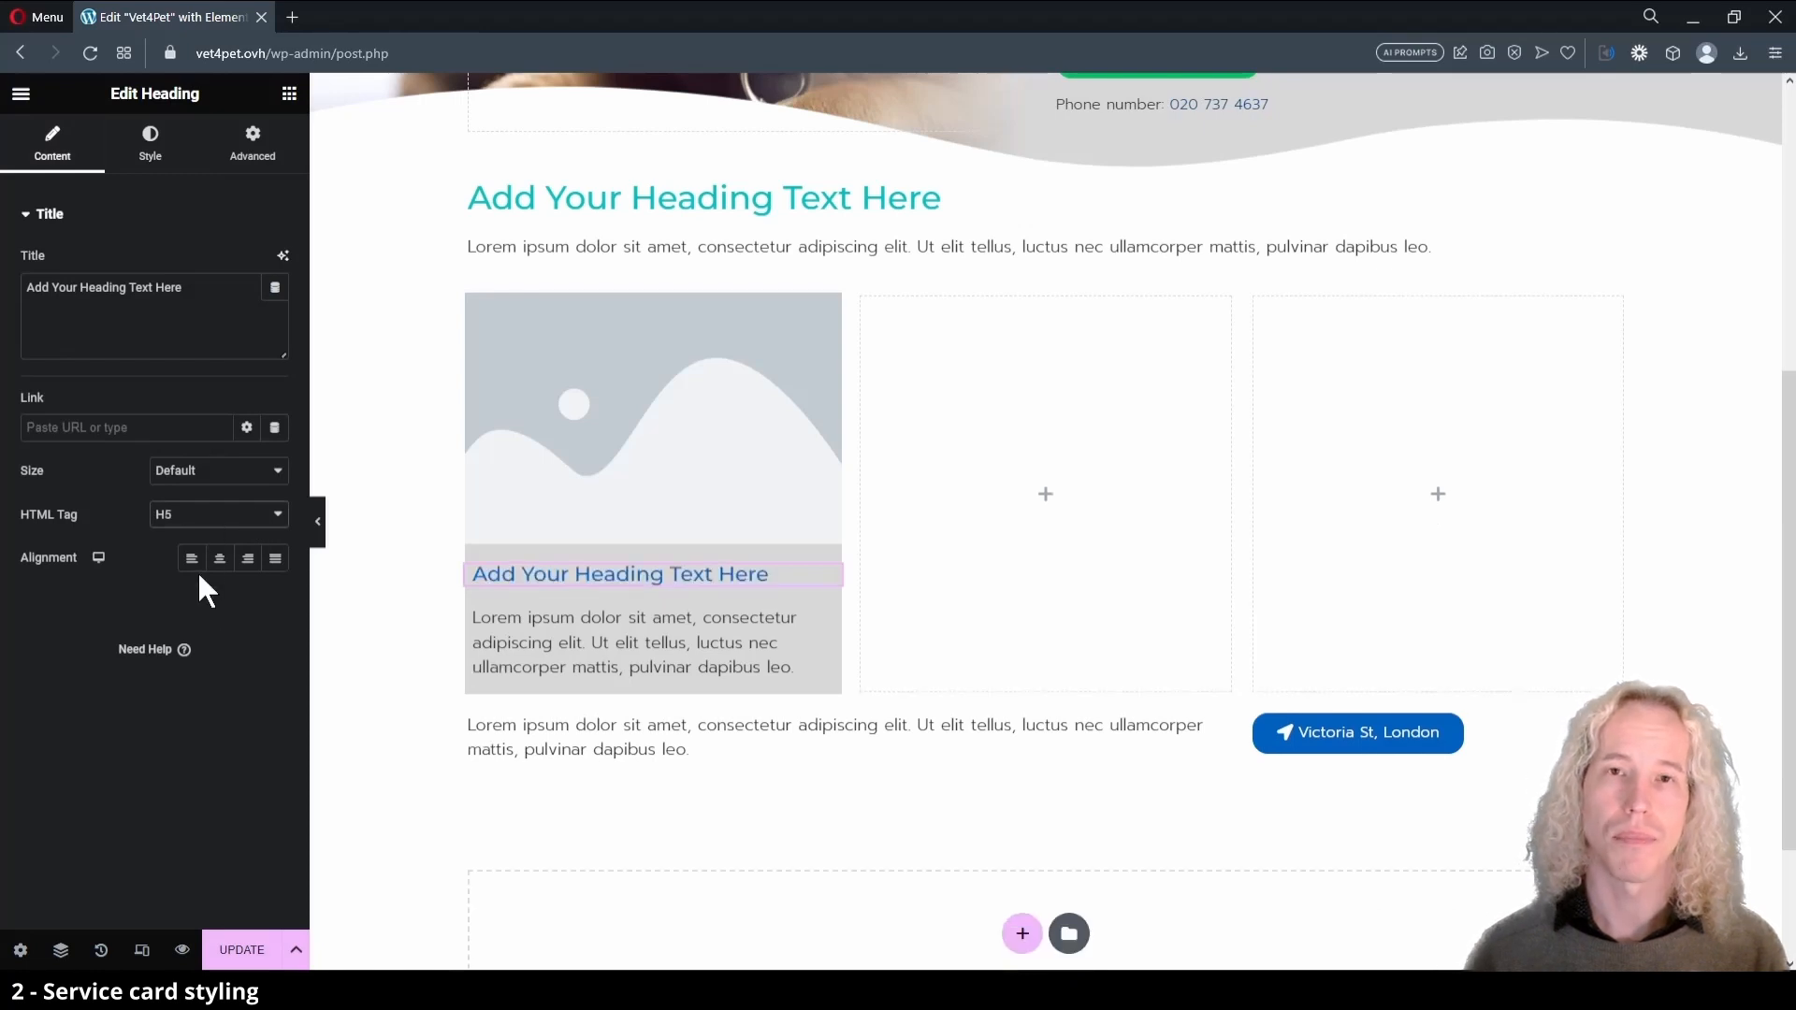
key(Up)
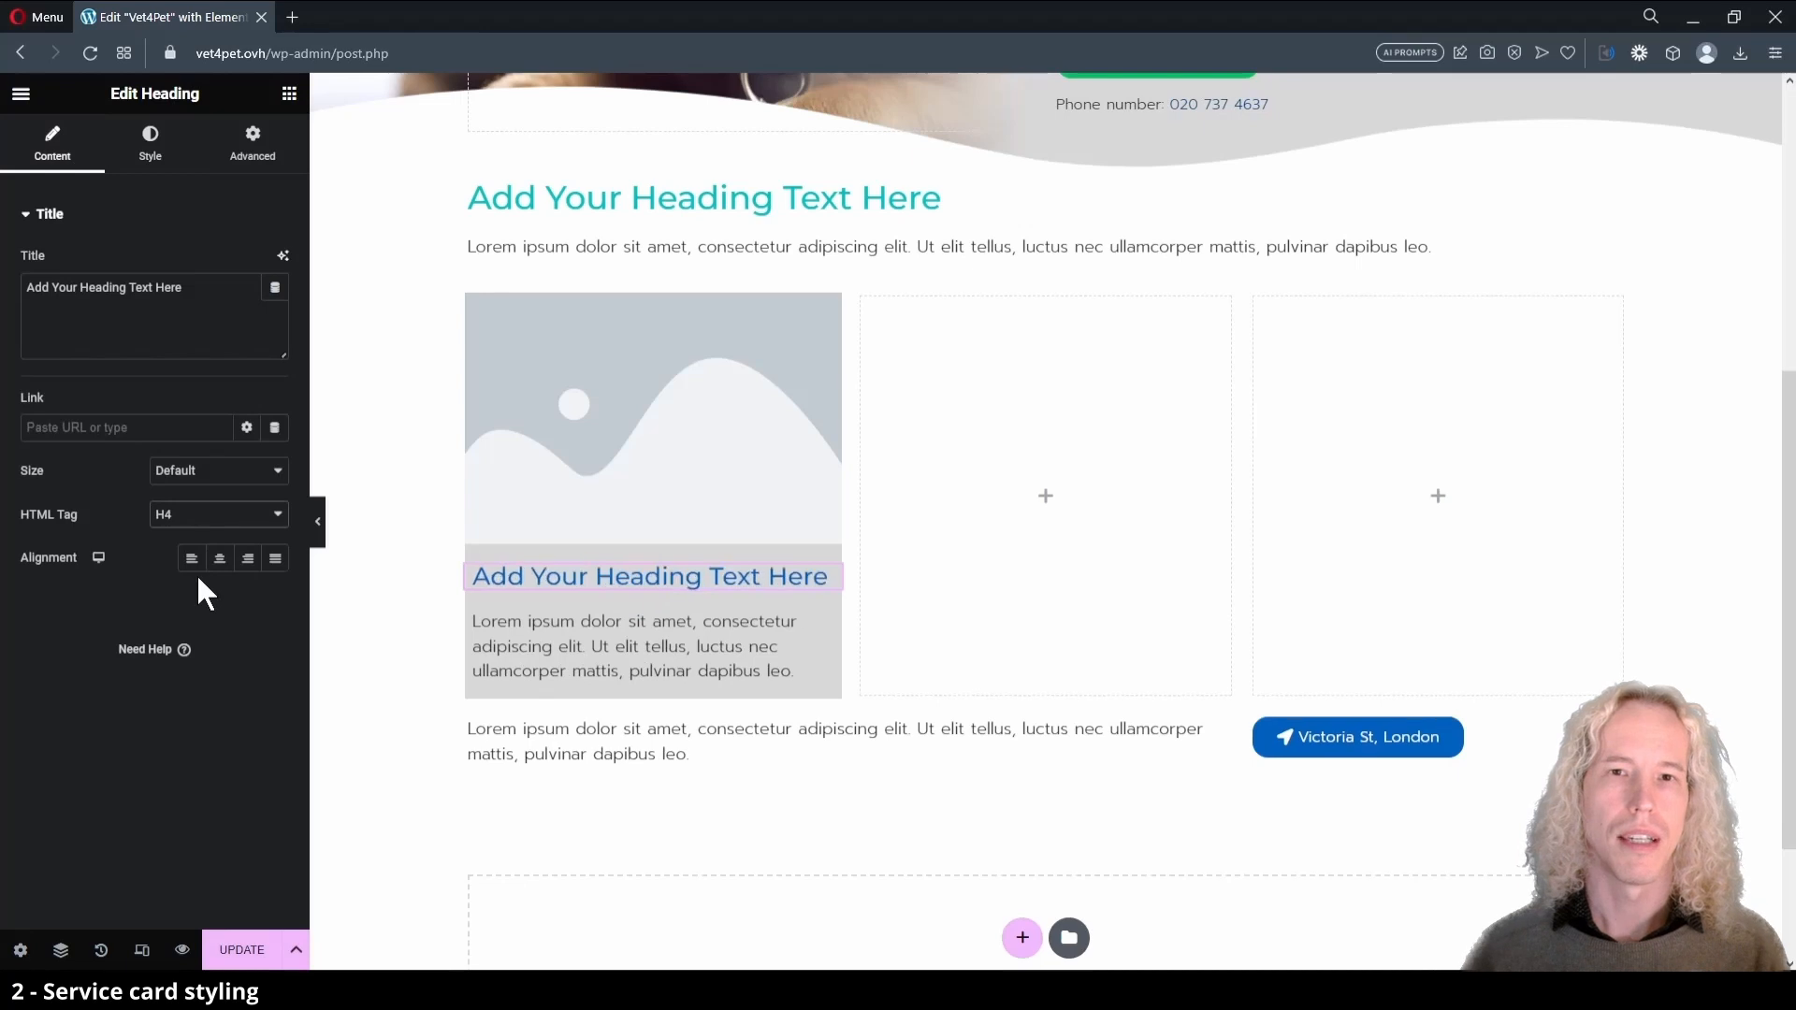
- Generate AI images from "happy dog at vet's clinic, smiling vet, high quality, photographic, perfect face, intricate details, 4k" and use the first as the card image
click(622, 481)
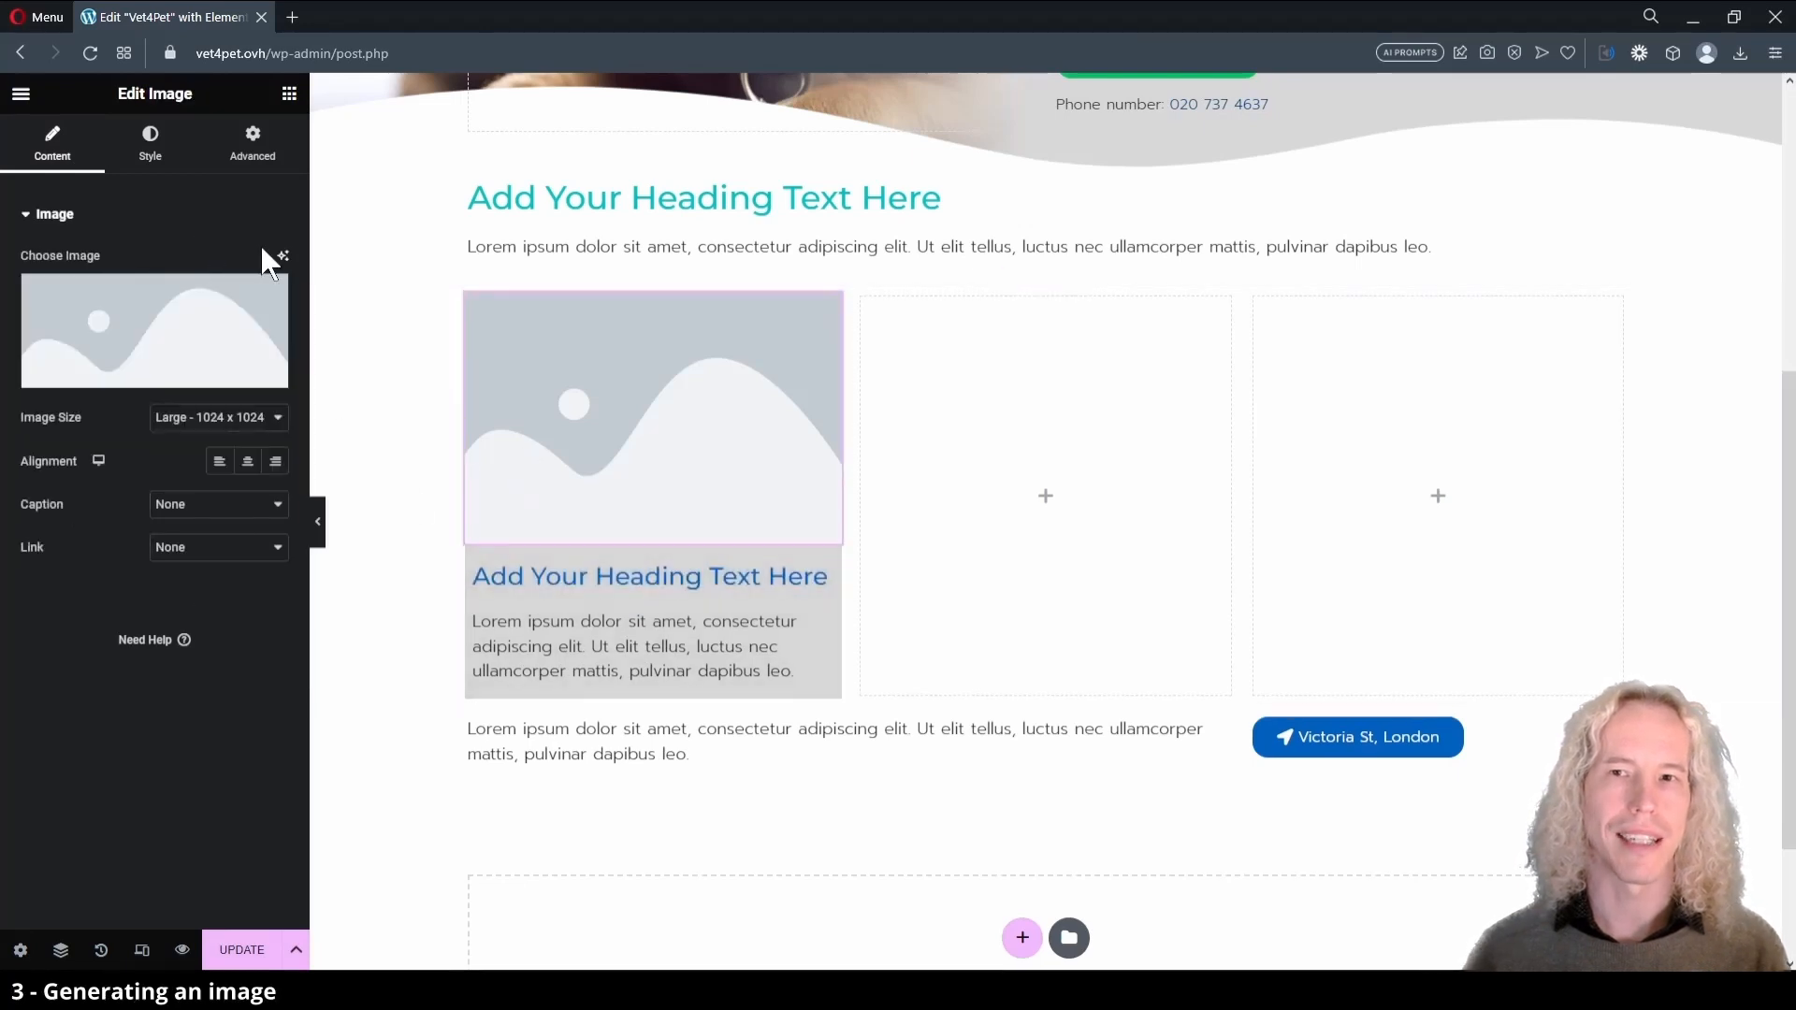
click(283, 255)
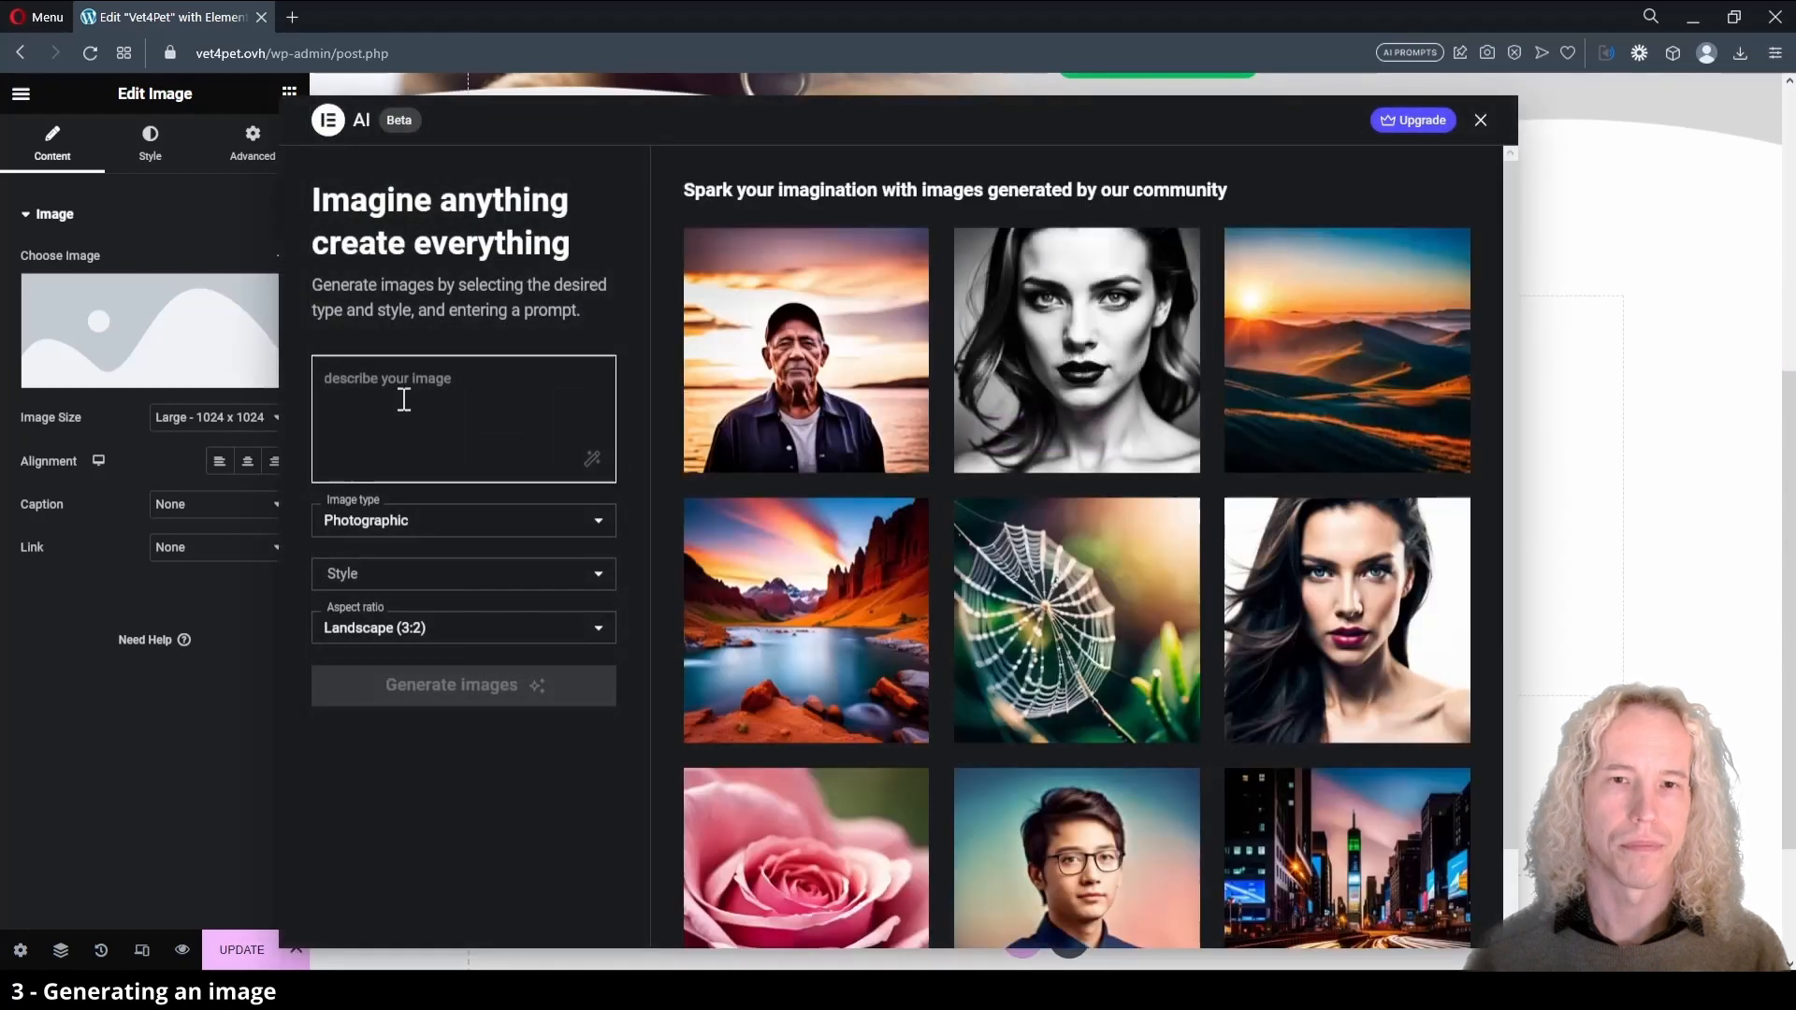
click(404, 399)
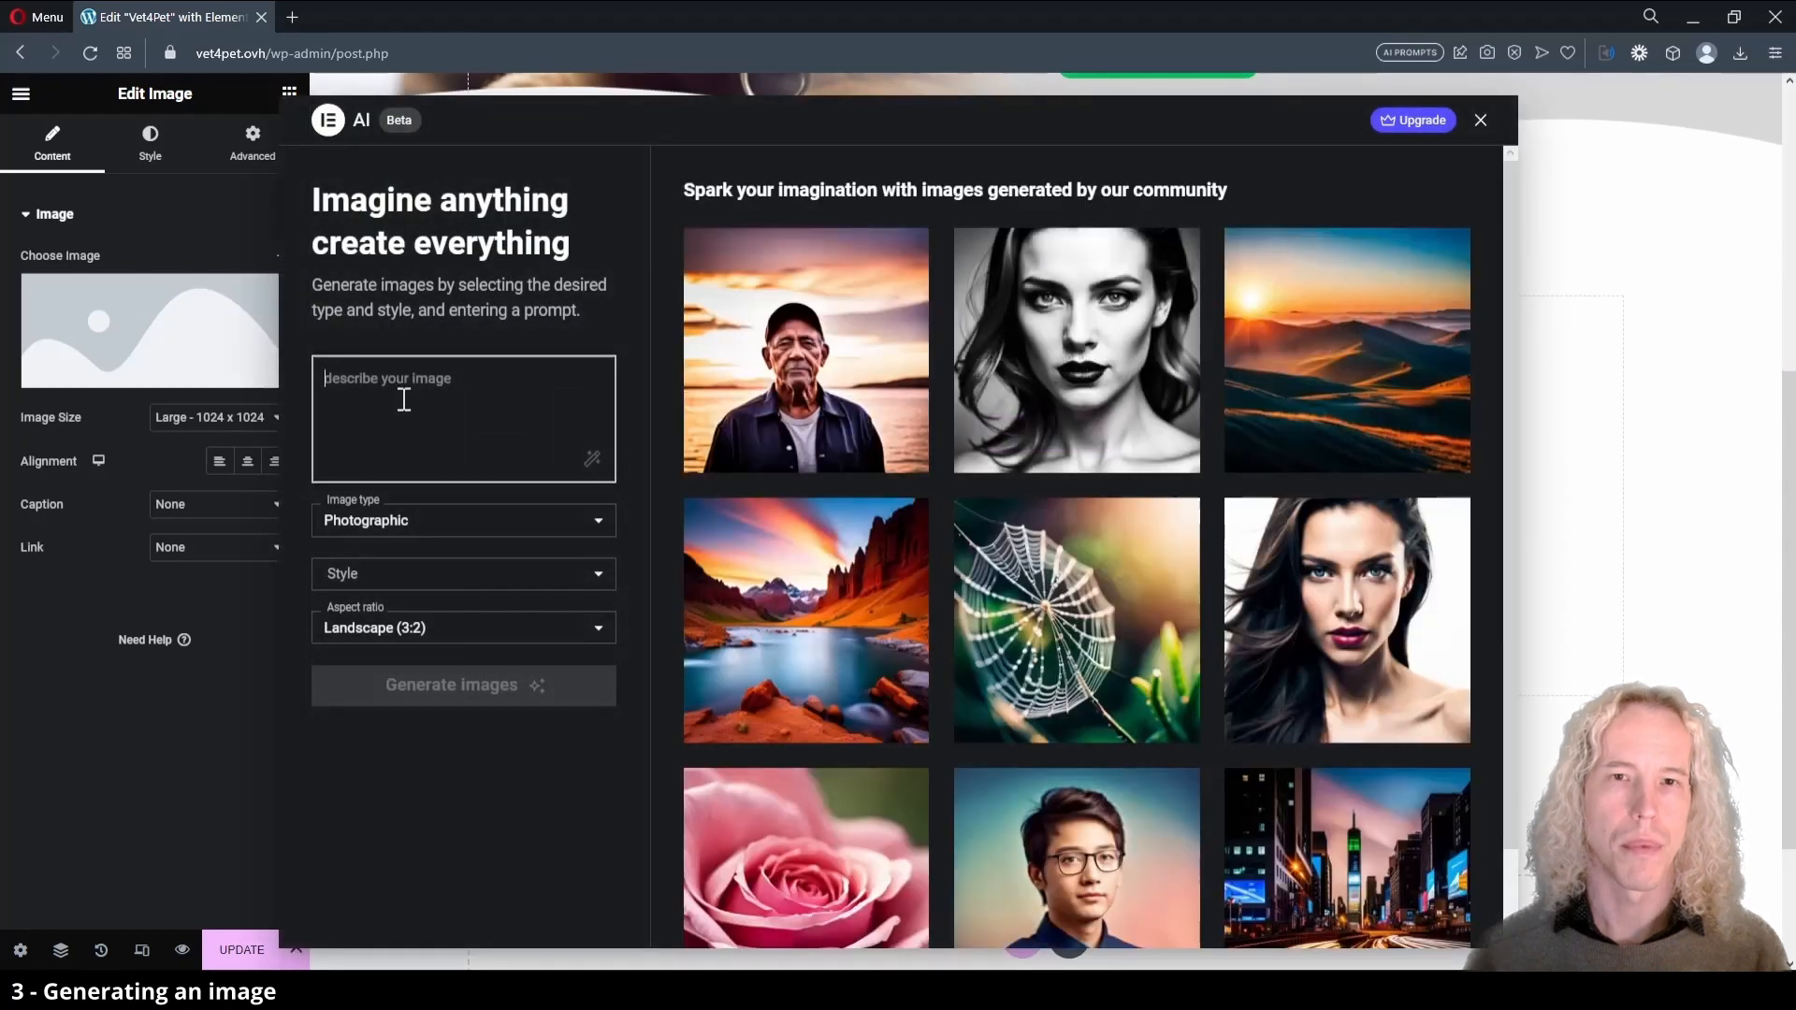
text(happy dog at vet's)
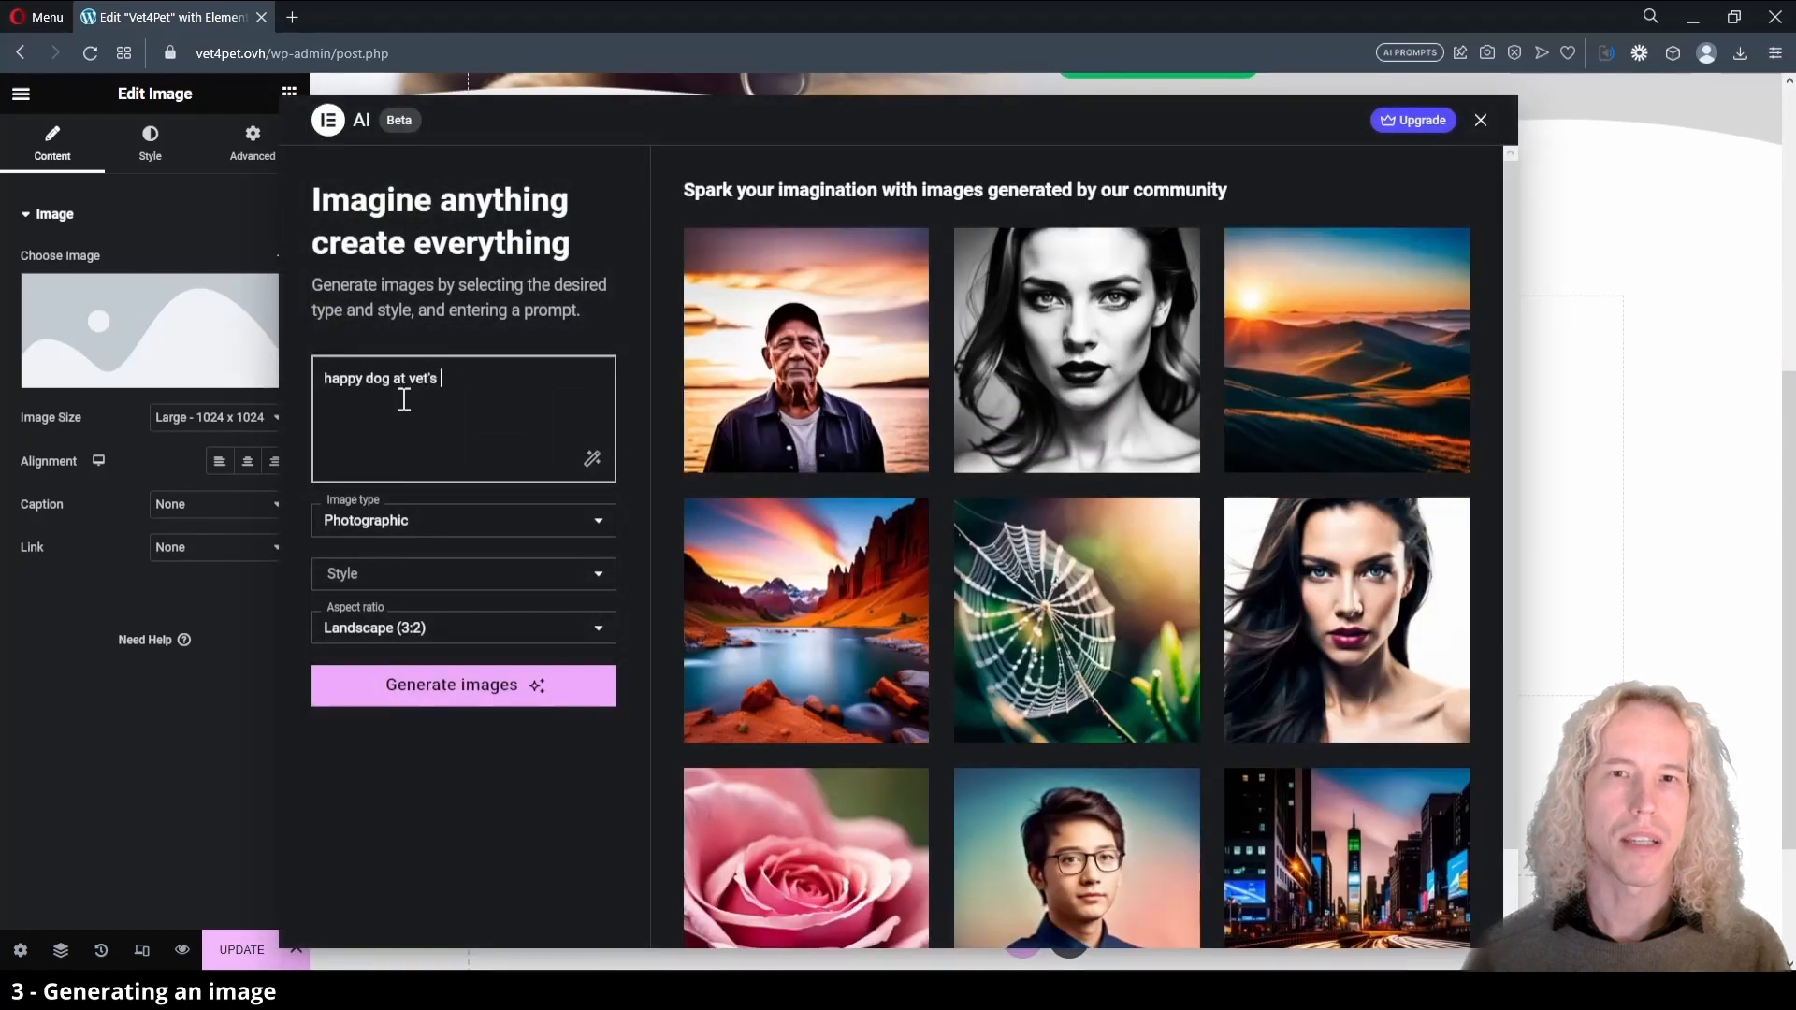
text( clinic, smiling vet, )
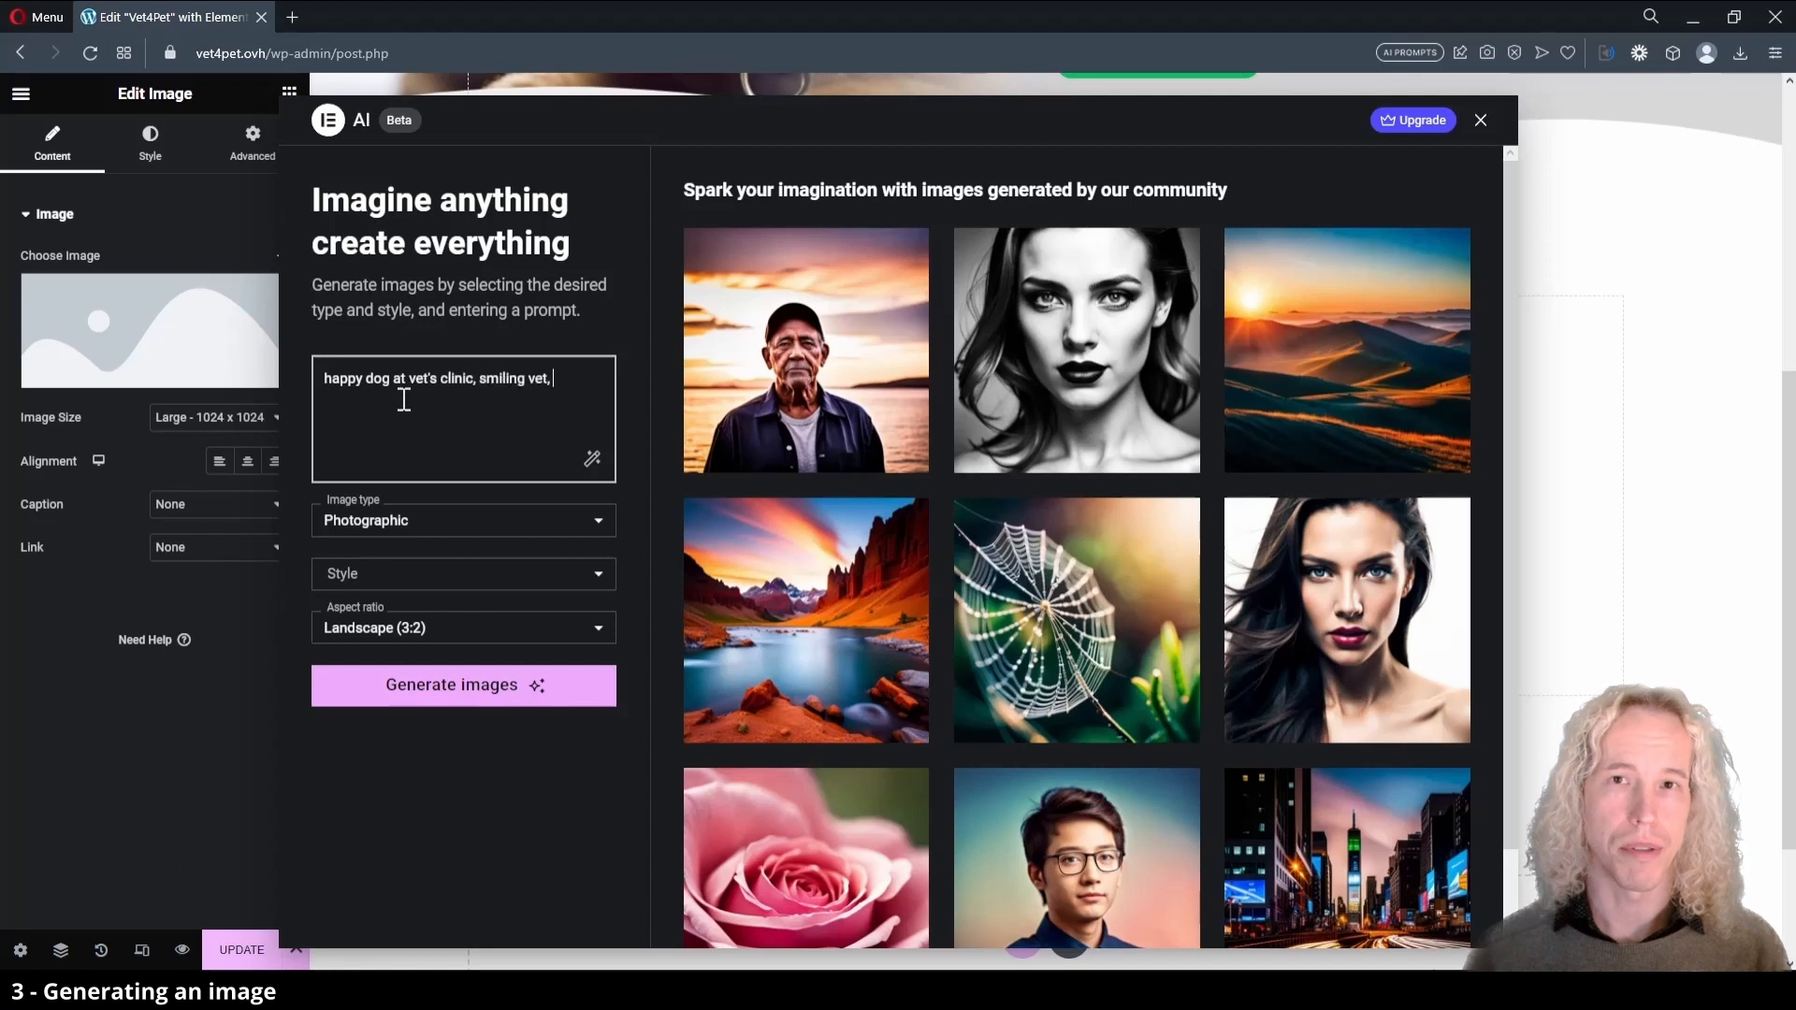
text(high quality, photographic, perfect face, int)
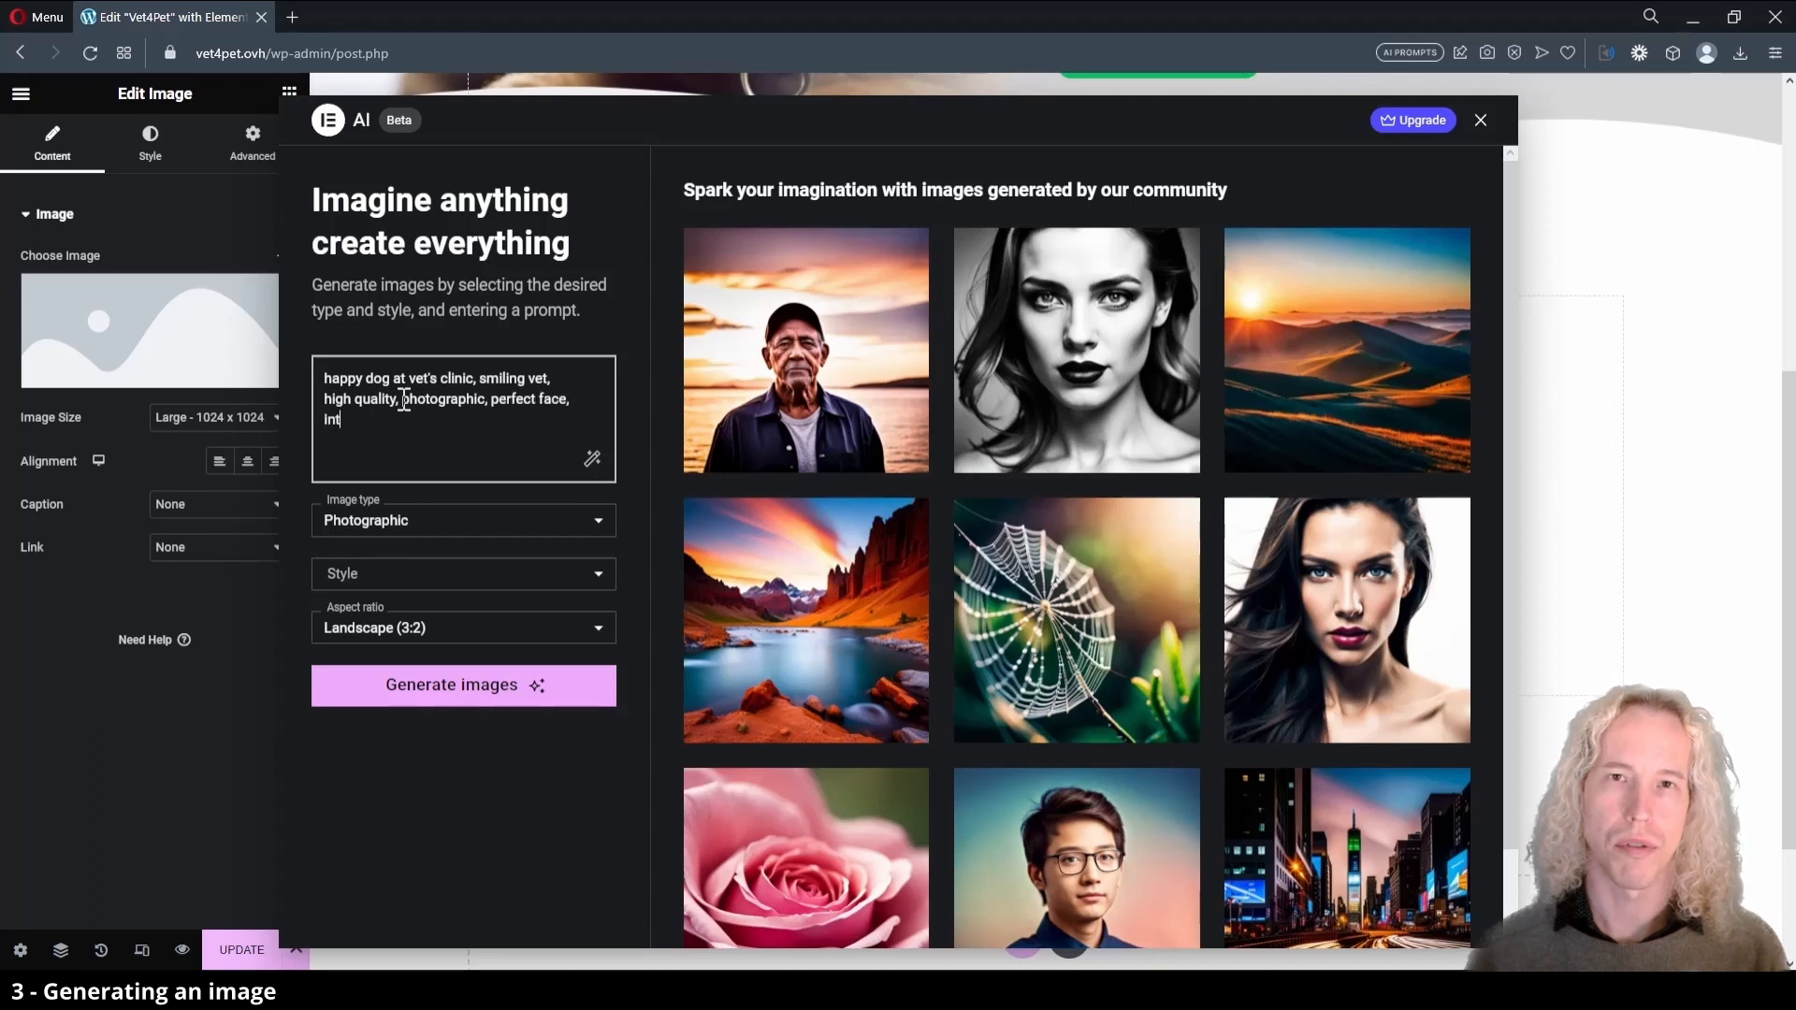
text(ate details, 4k)
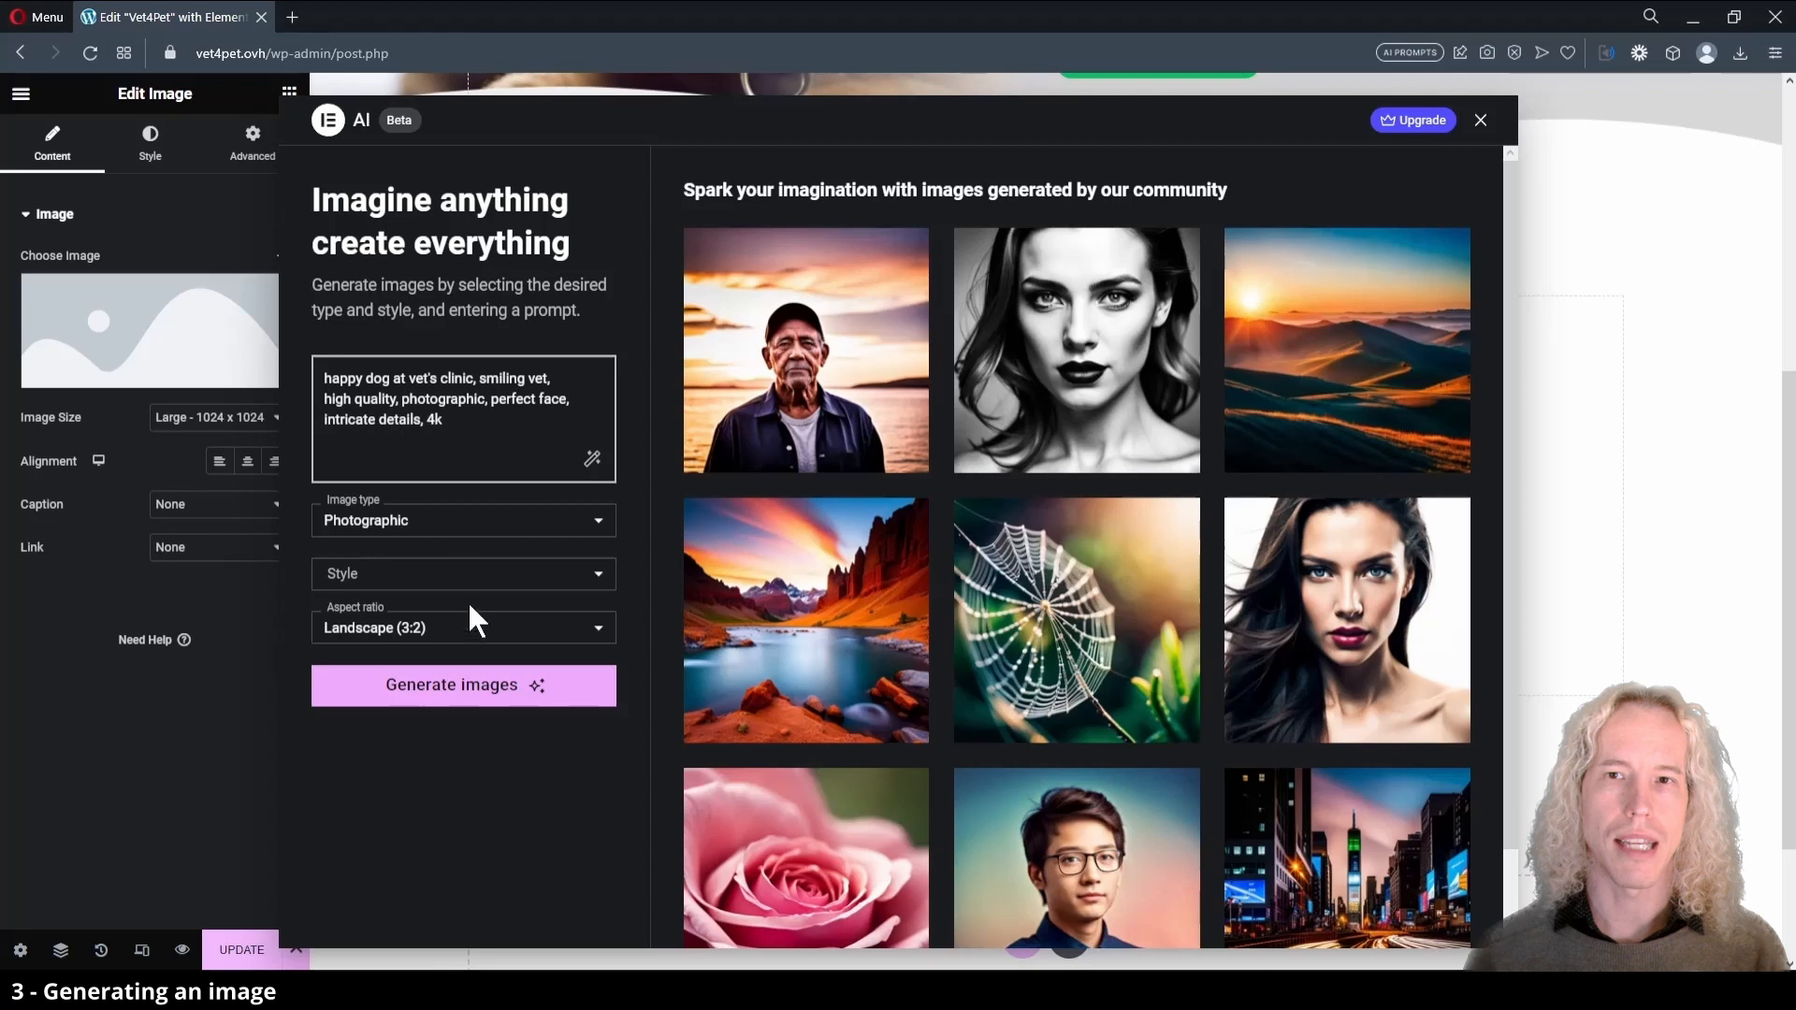
click(474, 697)
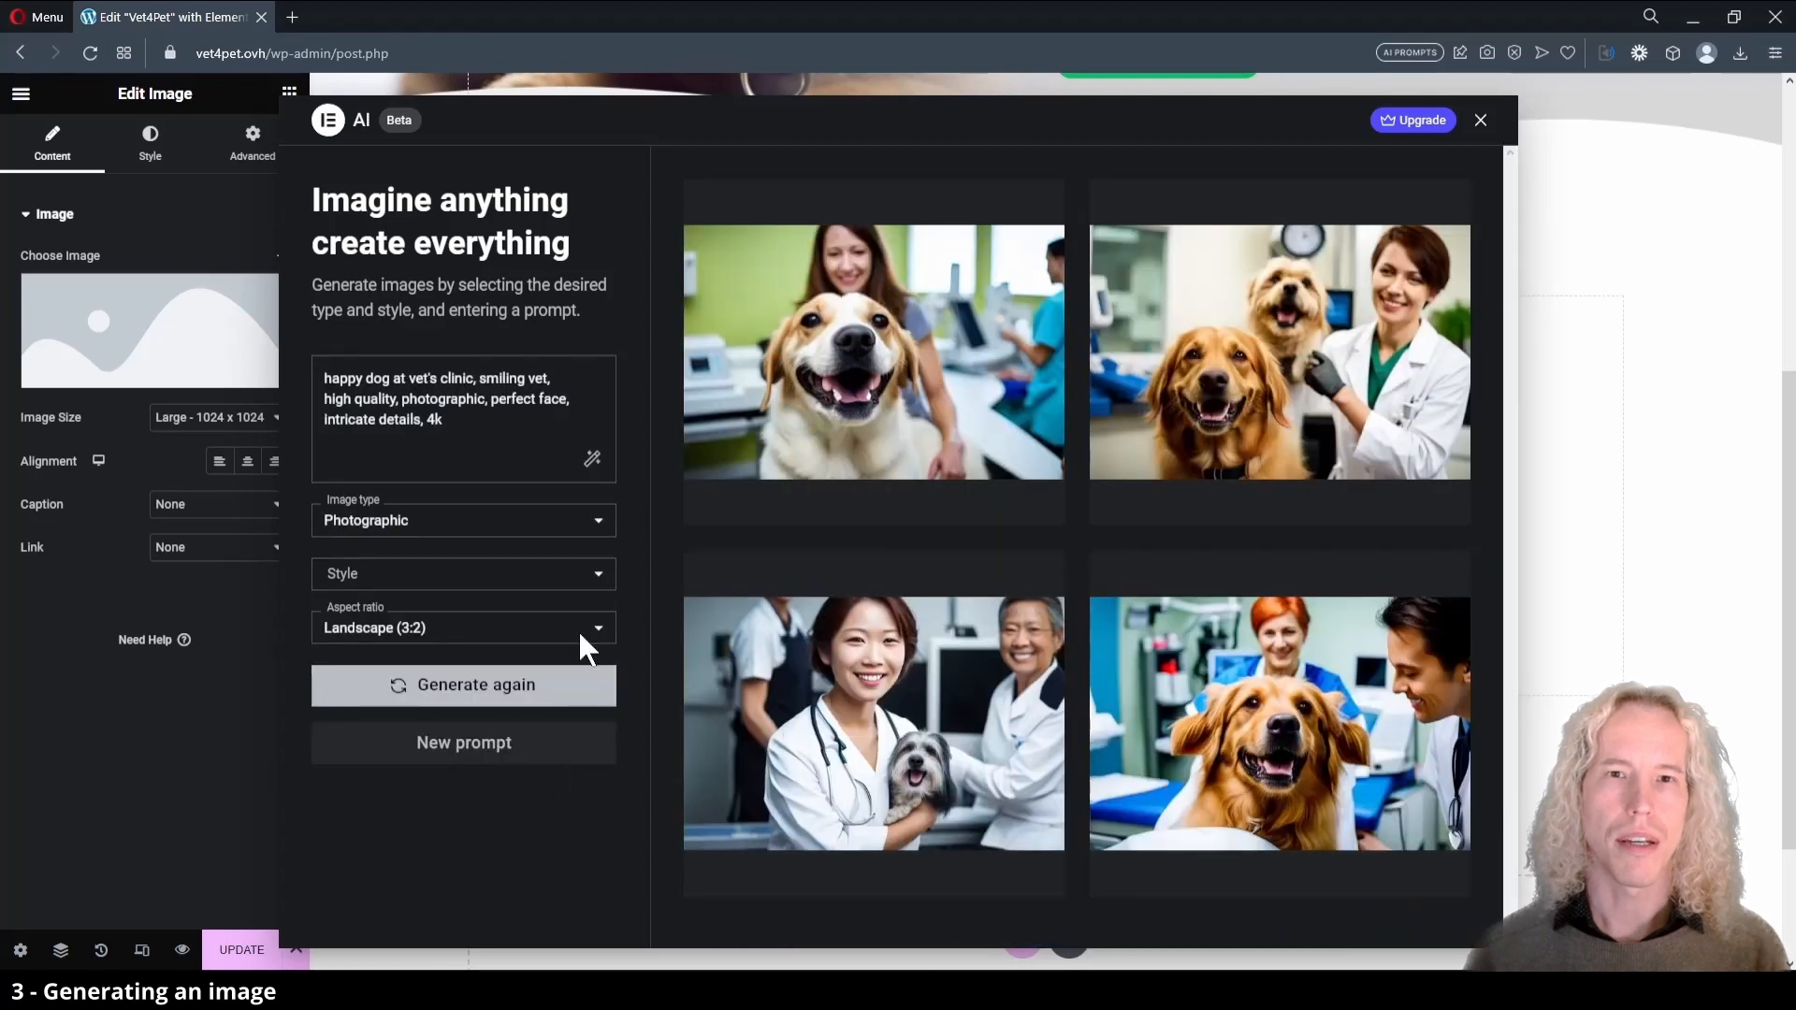
mouse_move(921, 439)
click(813, 485)
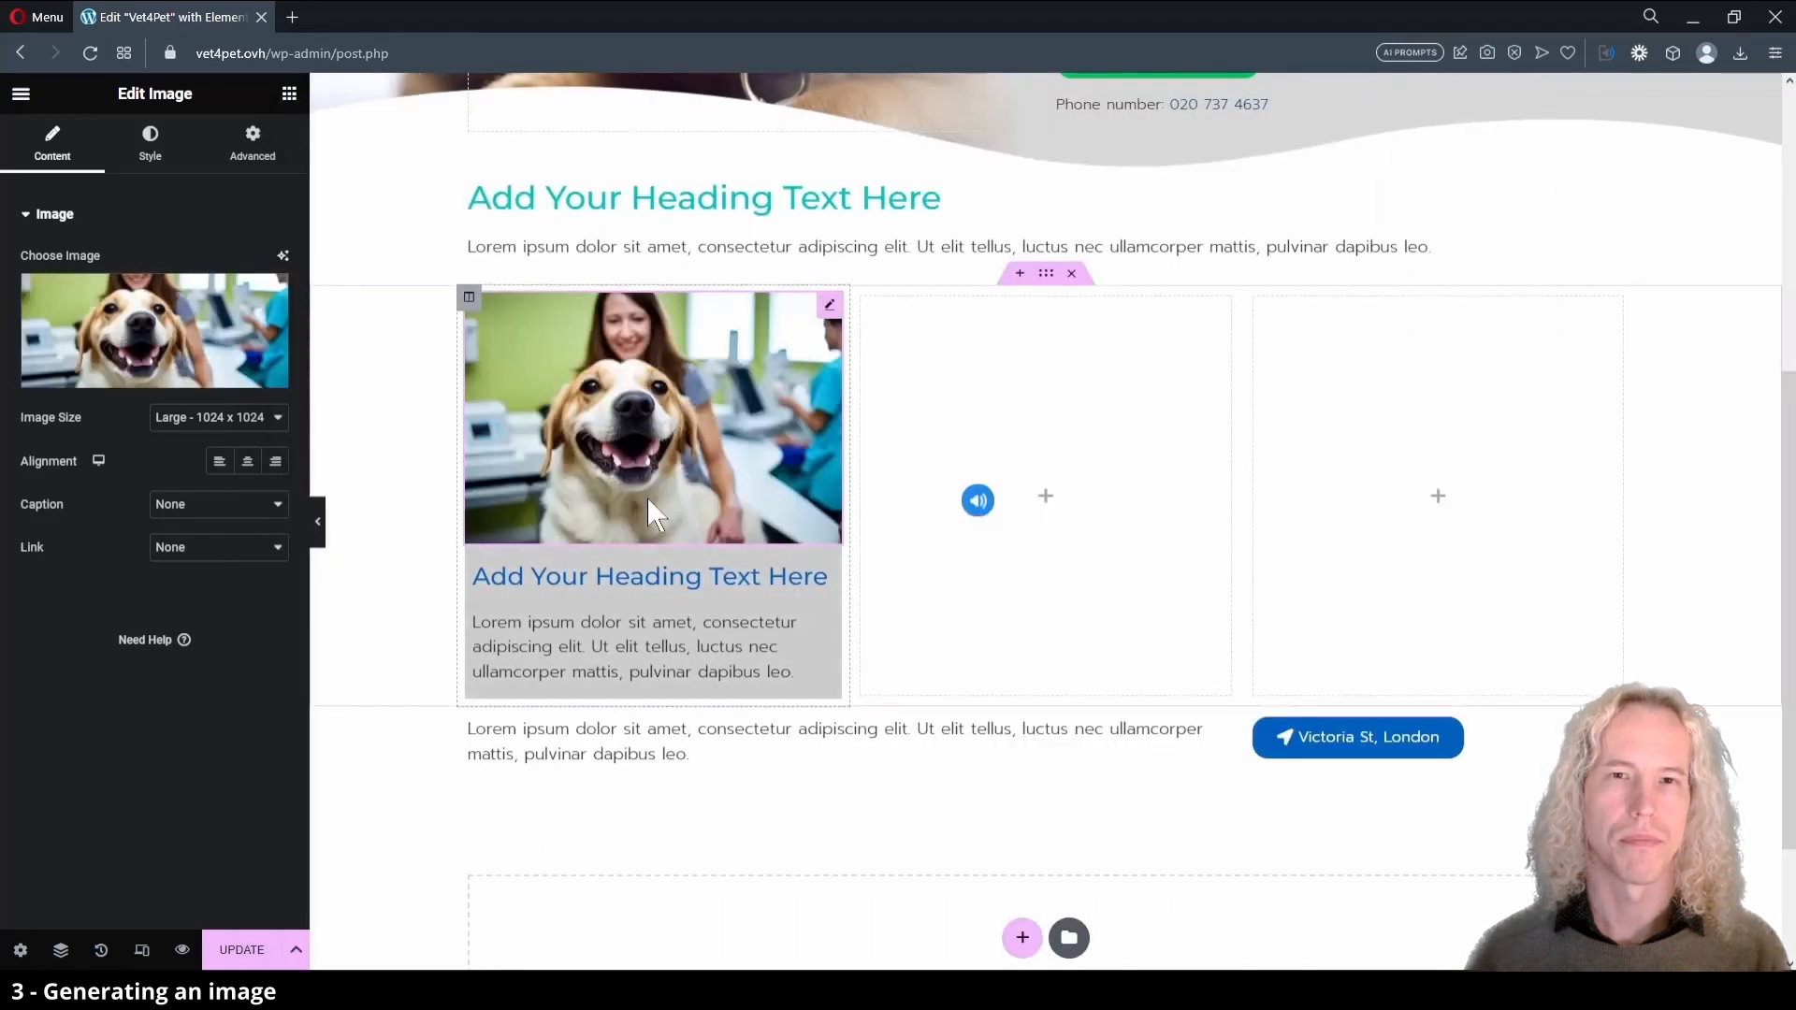
- Change the service card heading's title to "Health checks & Vaccinations"
click(636, 572)
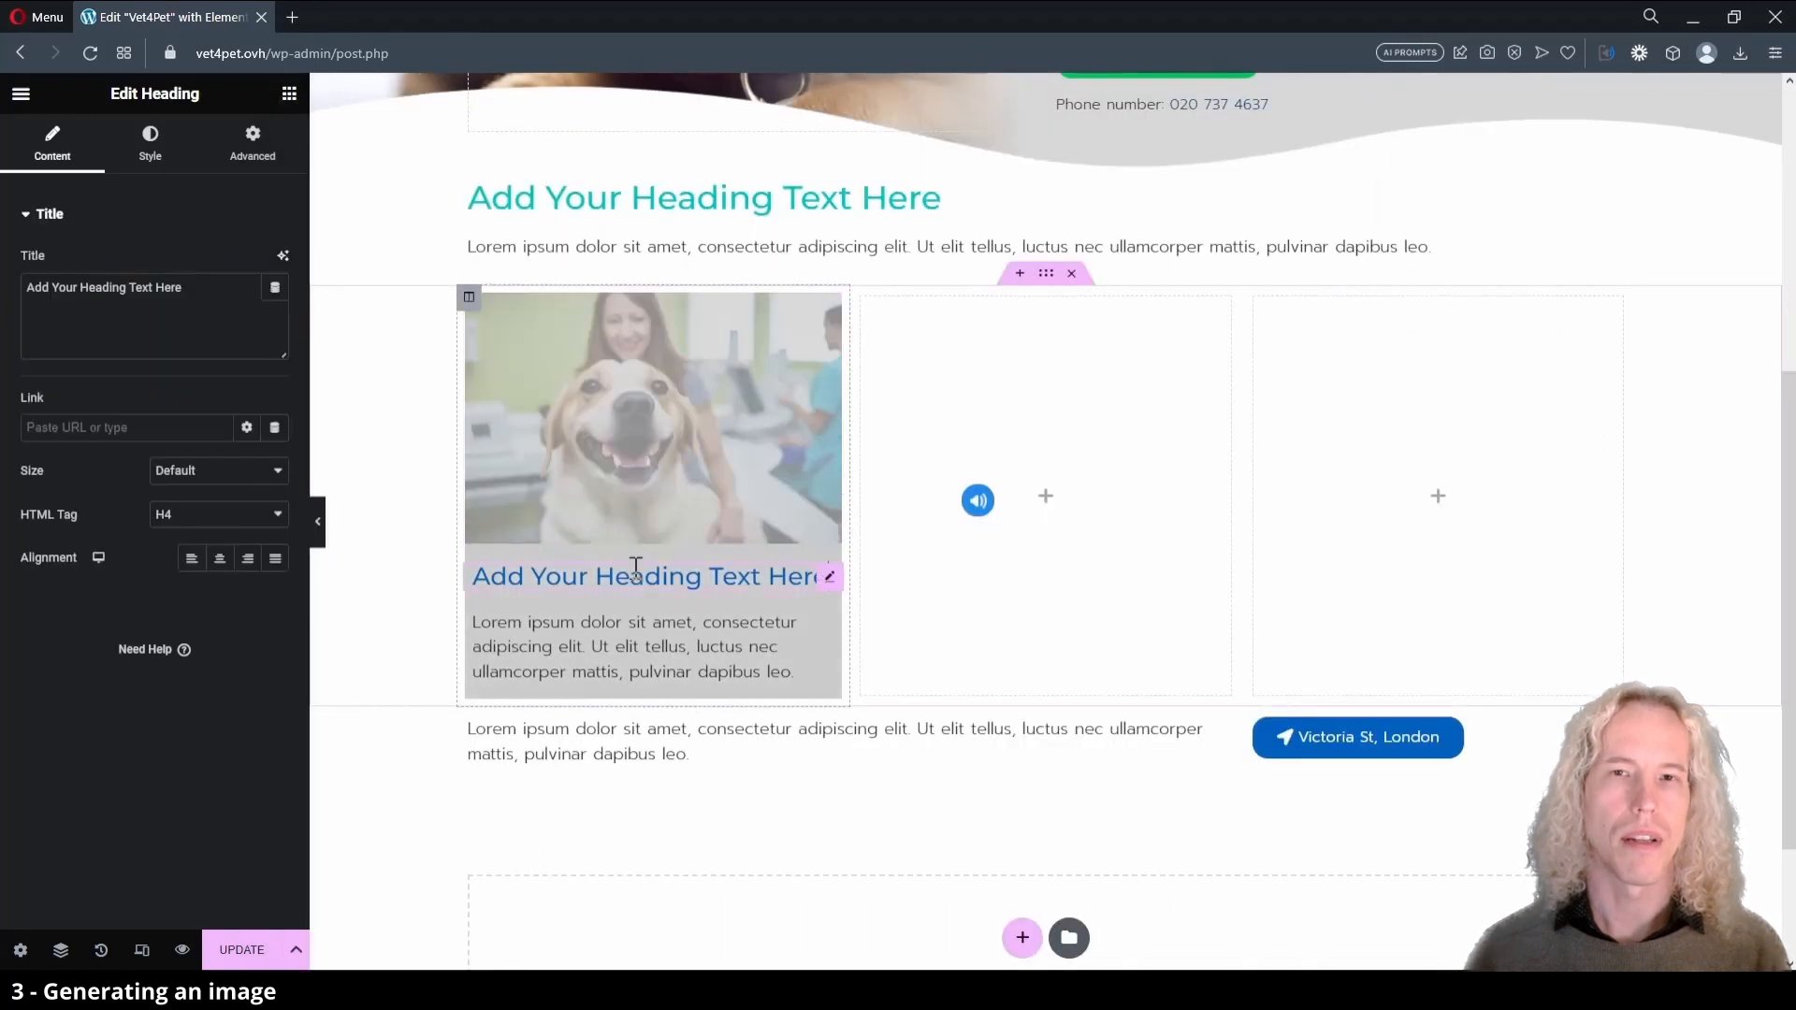
triple_click(192, 283)
text(Health)
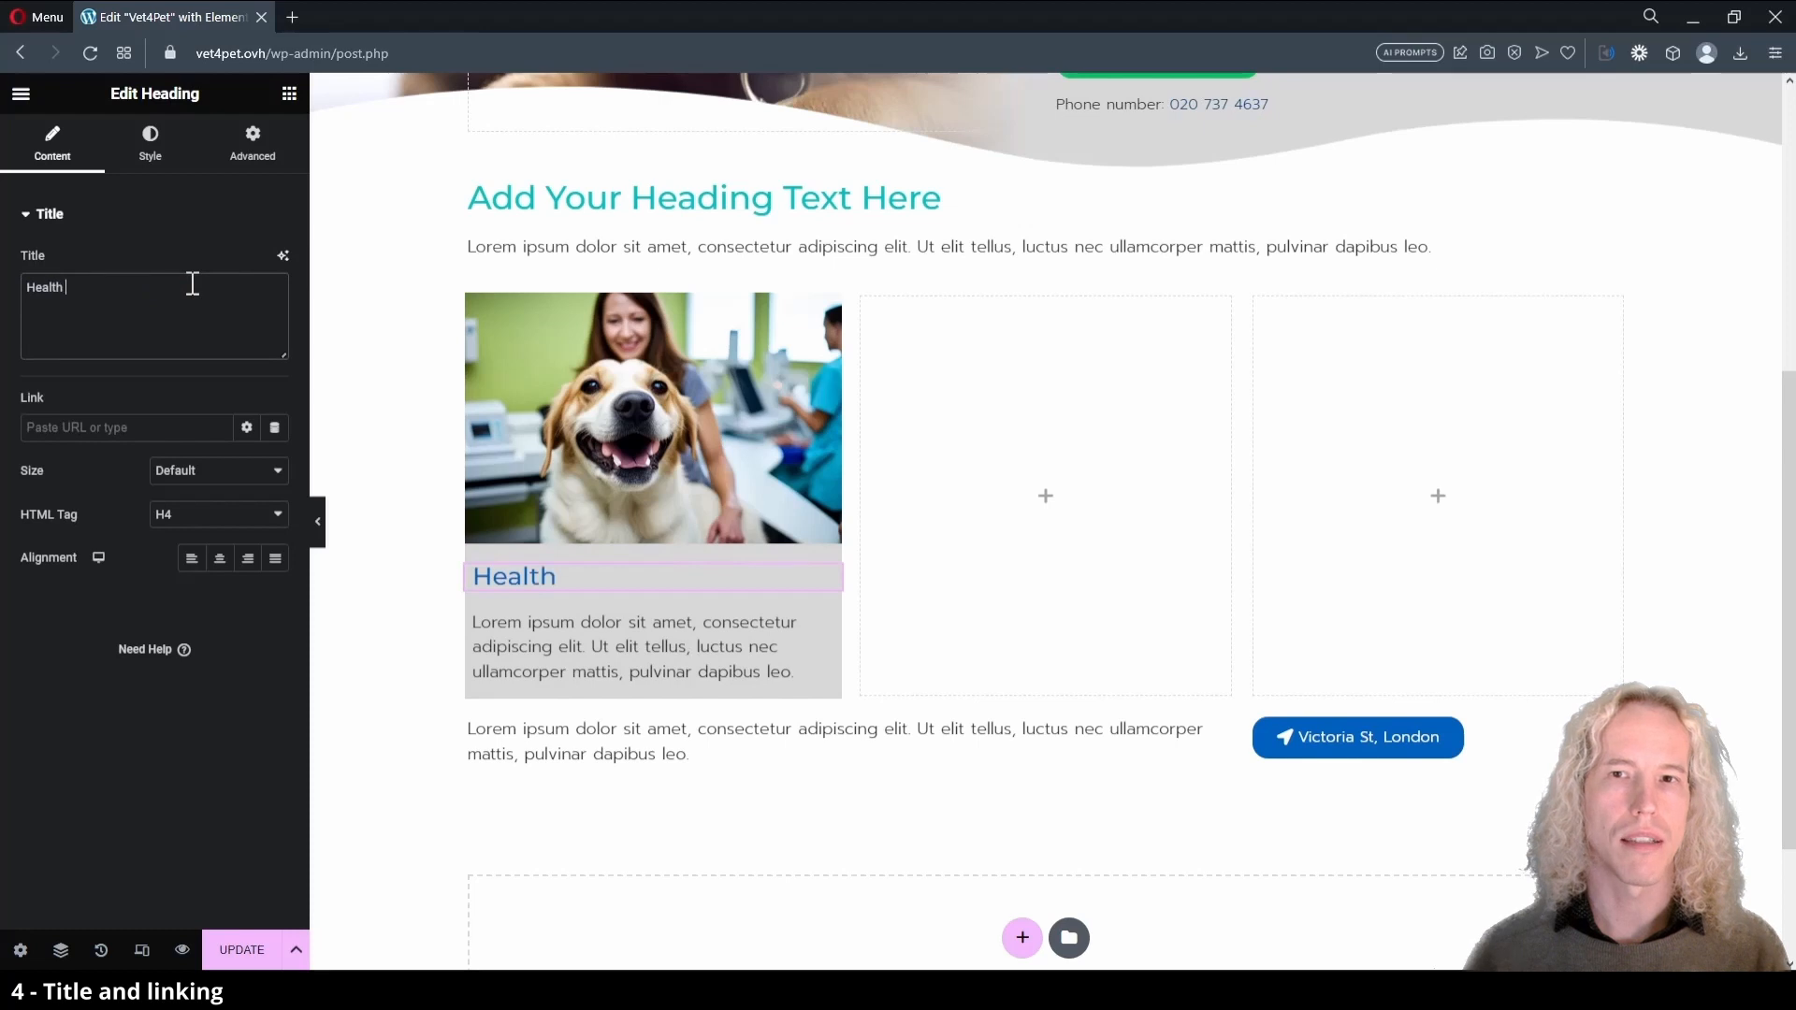
text( checks )
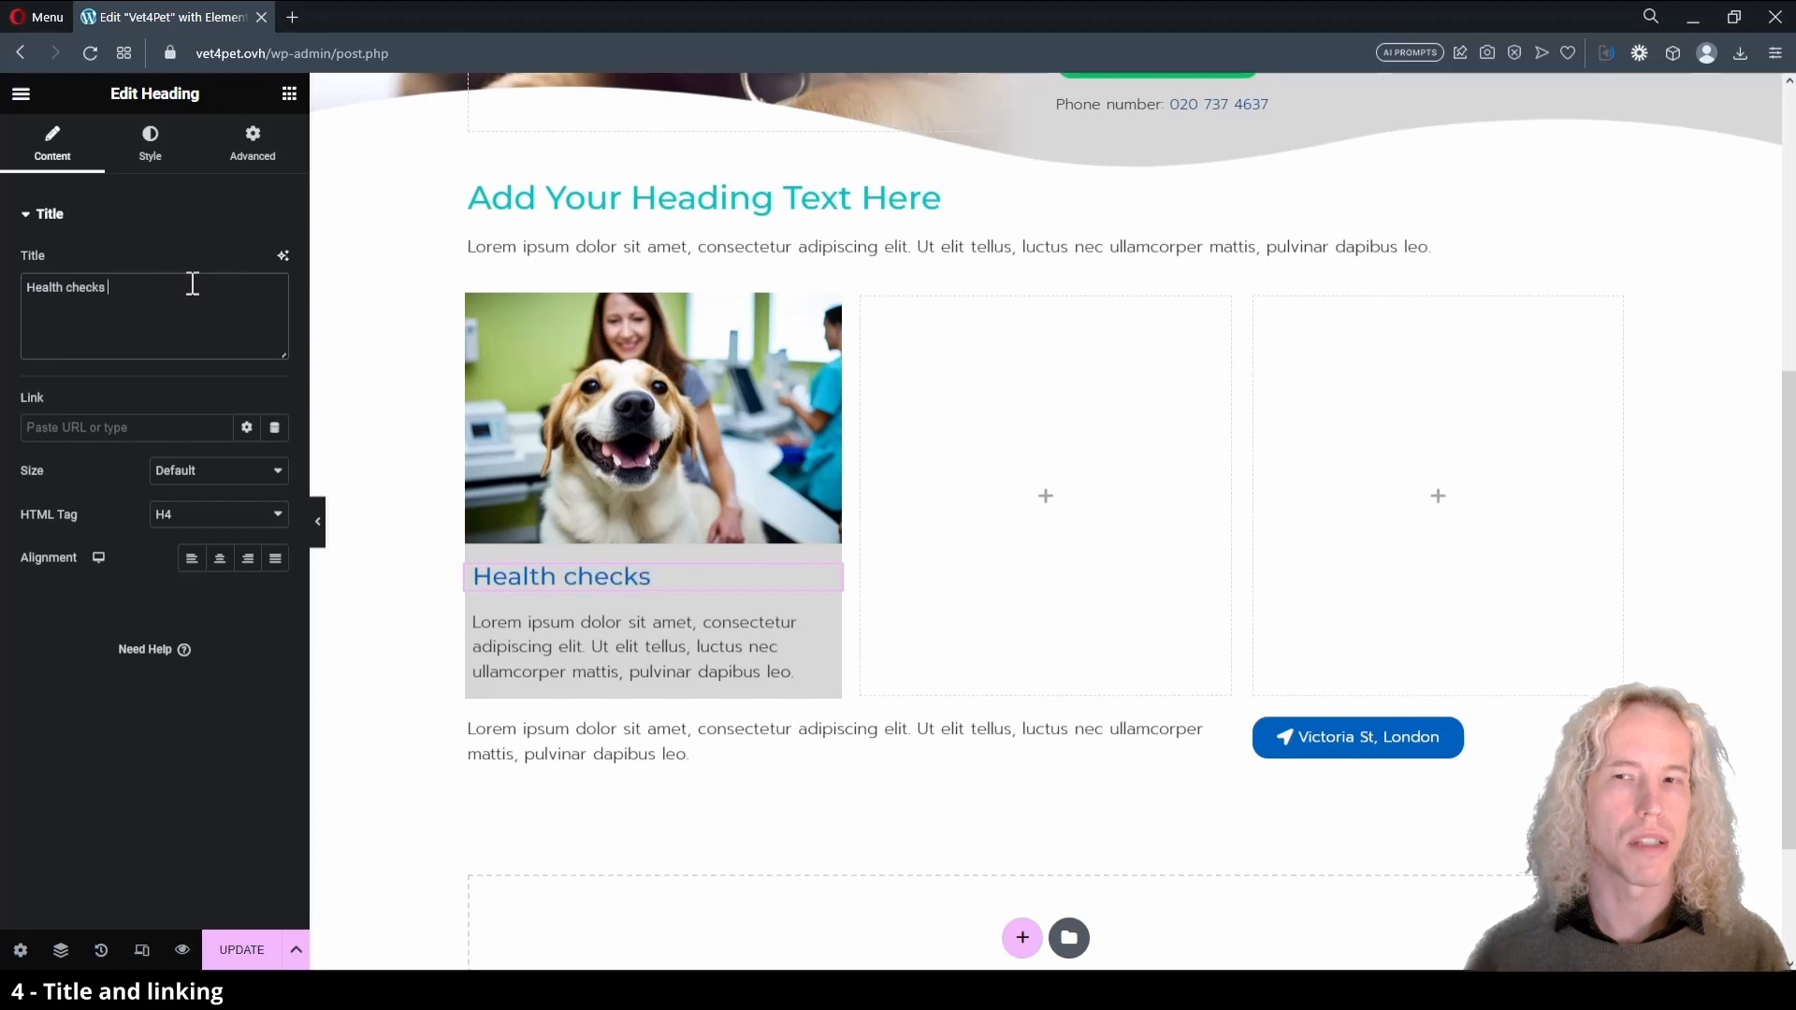
text(& Vaccination)
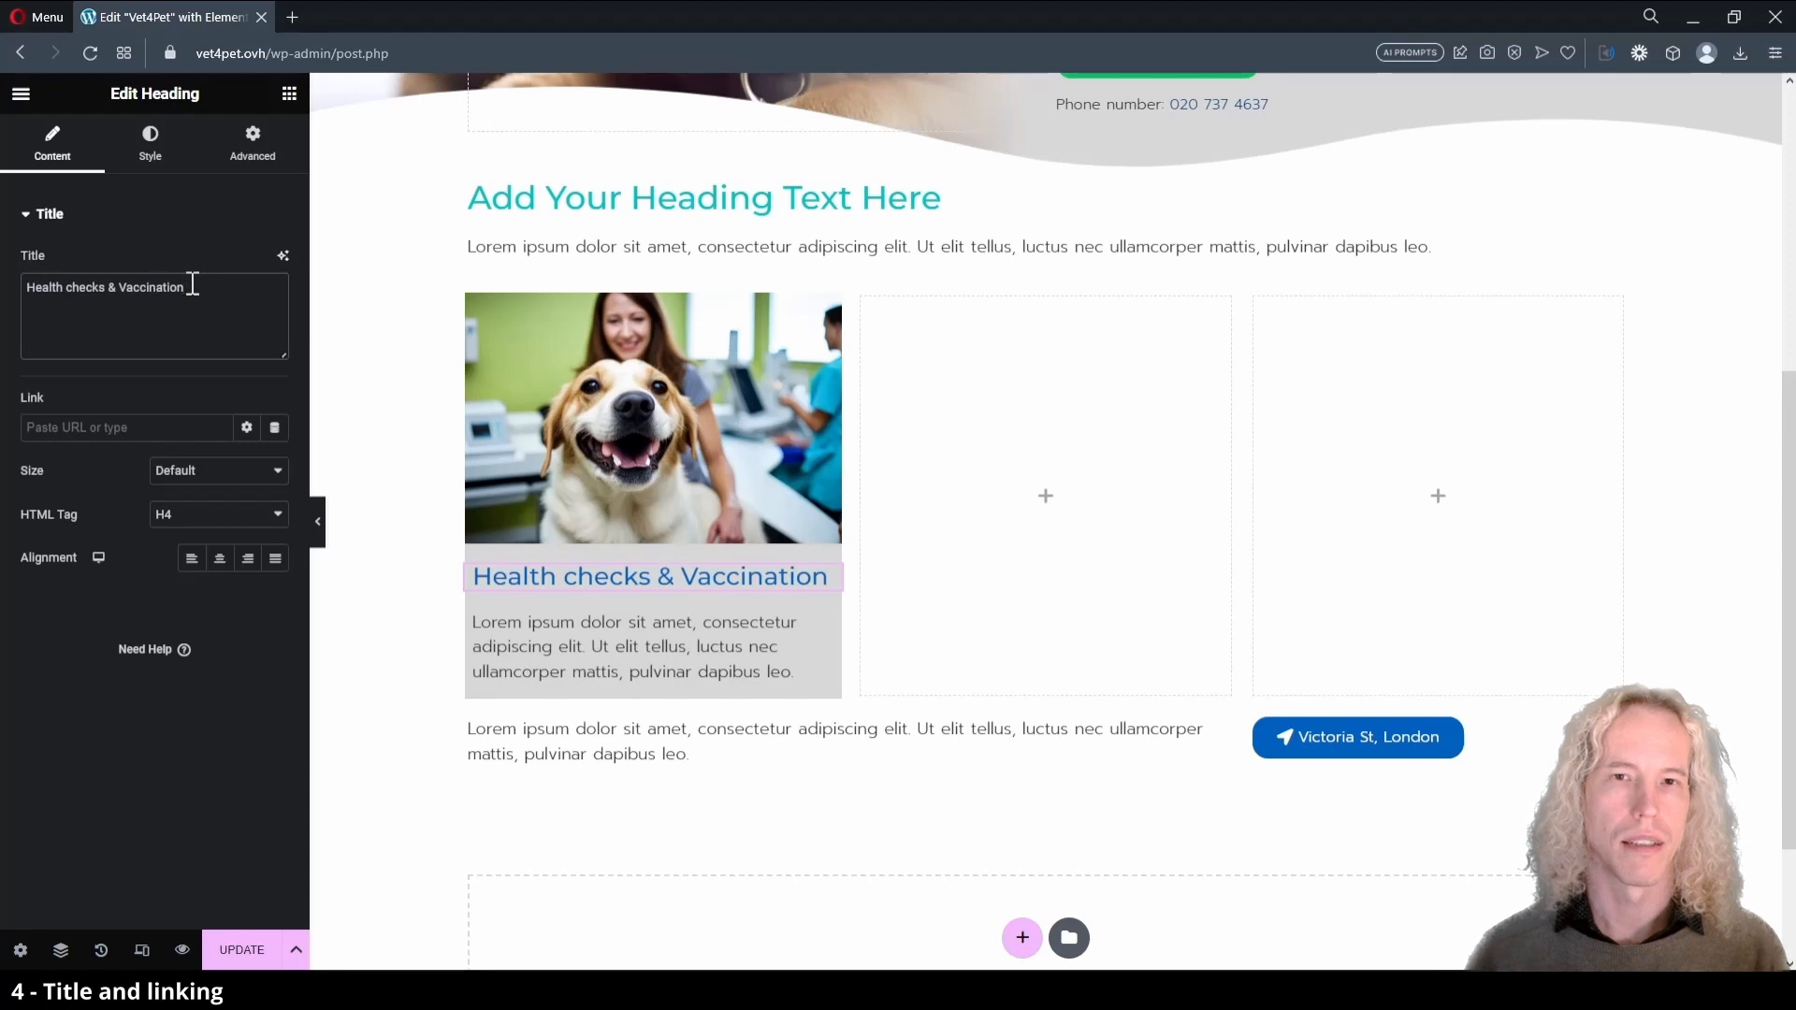
text(s)
key(ctrl+a)
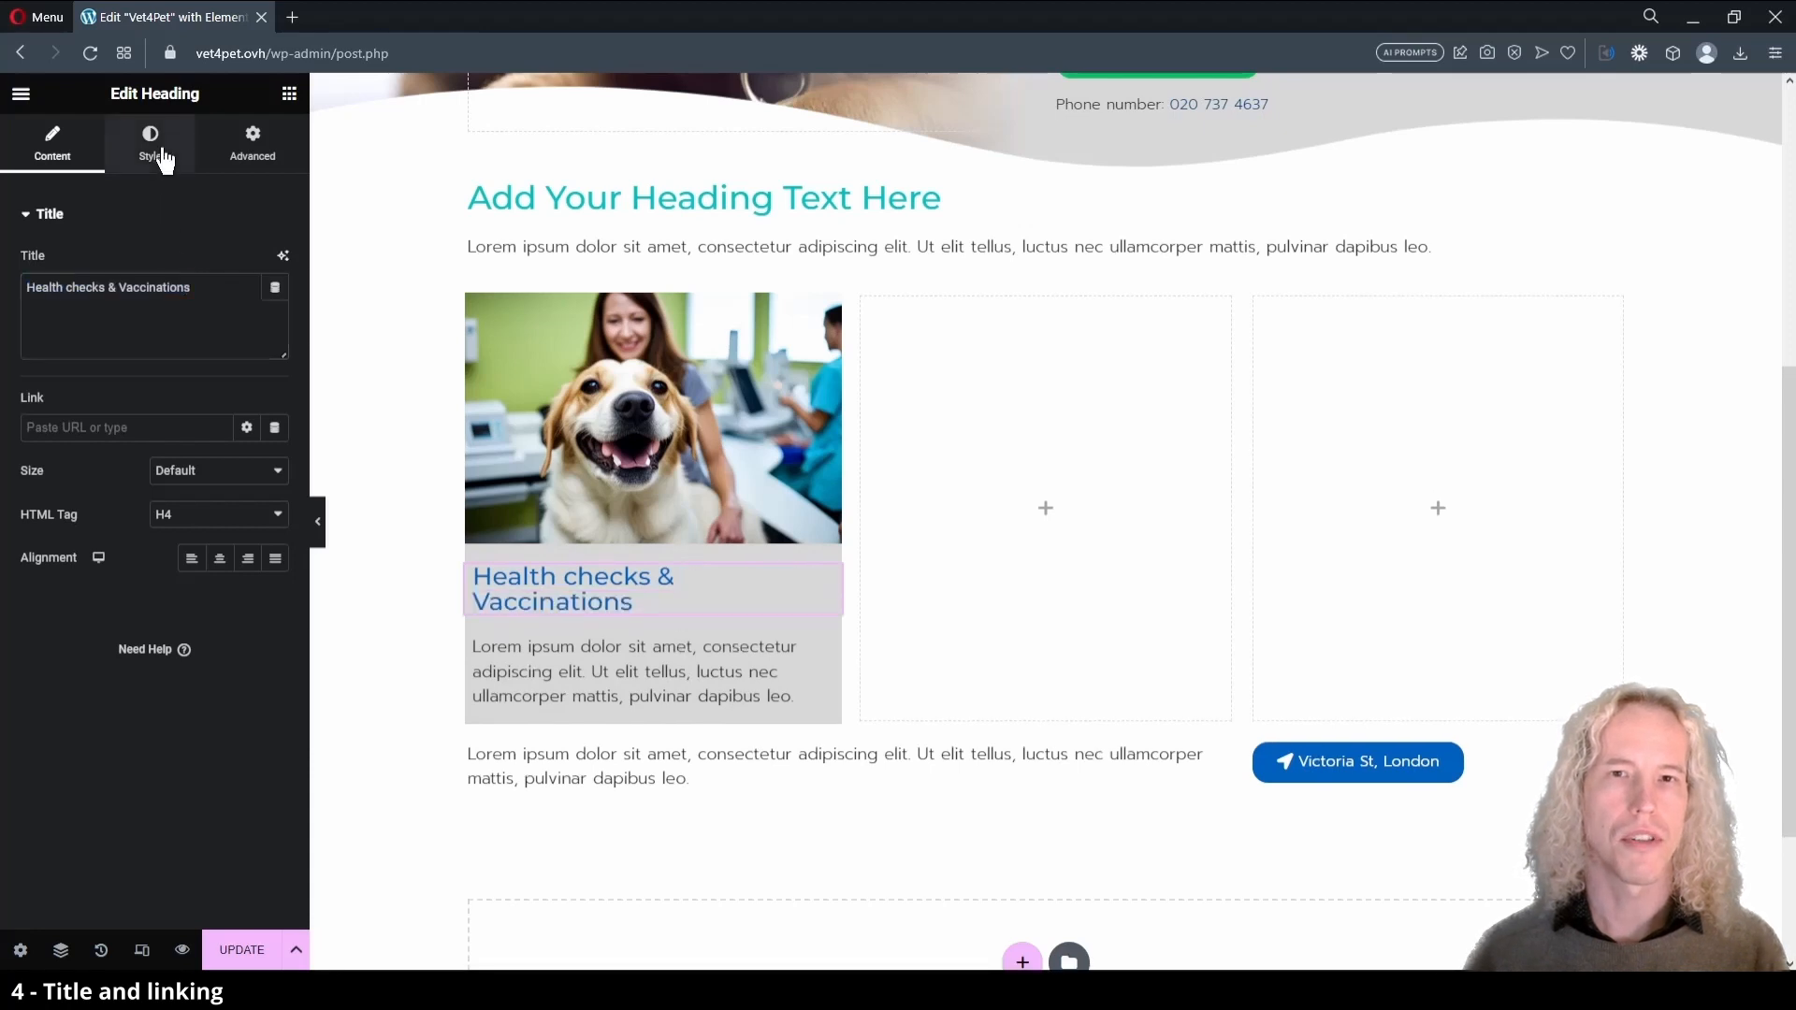
- Set the service card heading's font size to 1.4 em in its typography settings
click(164, 159)
click(275, 306)
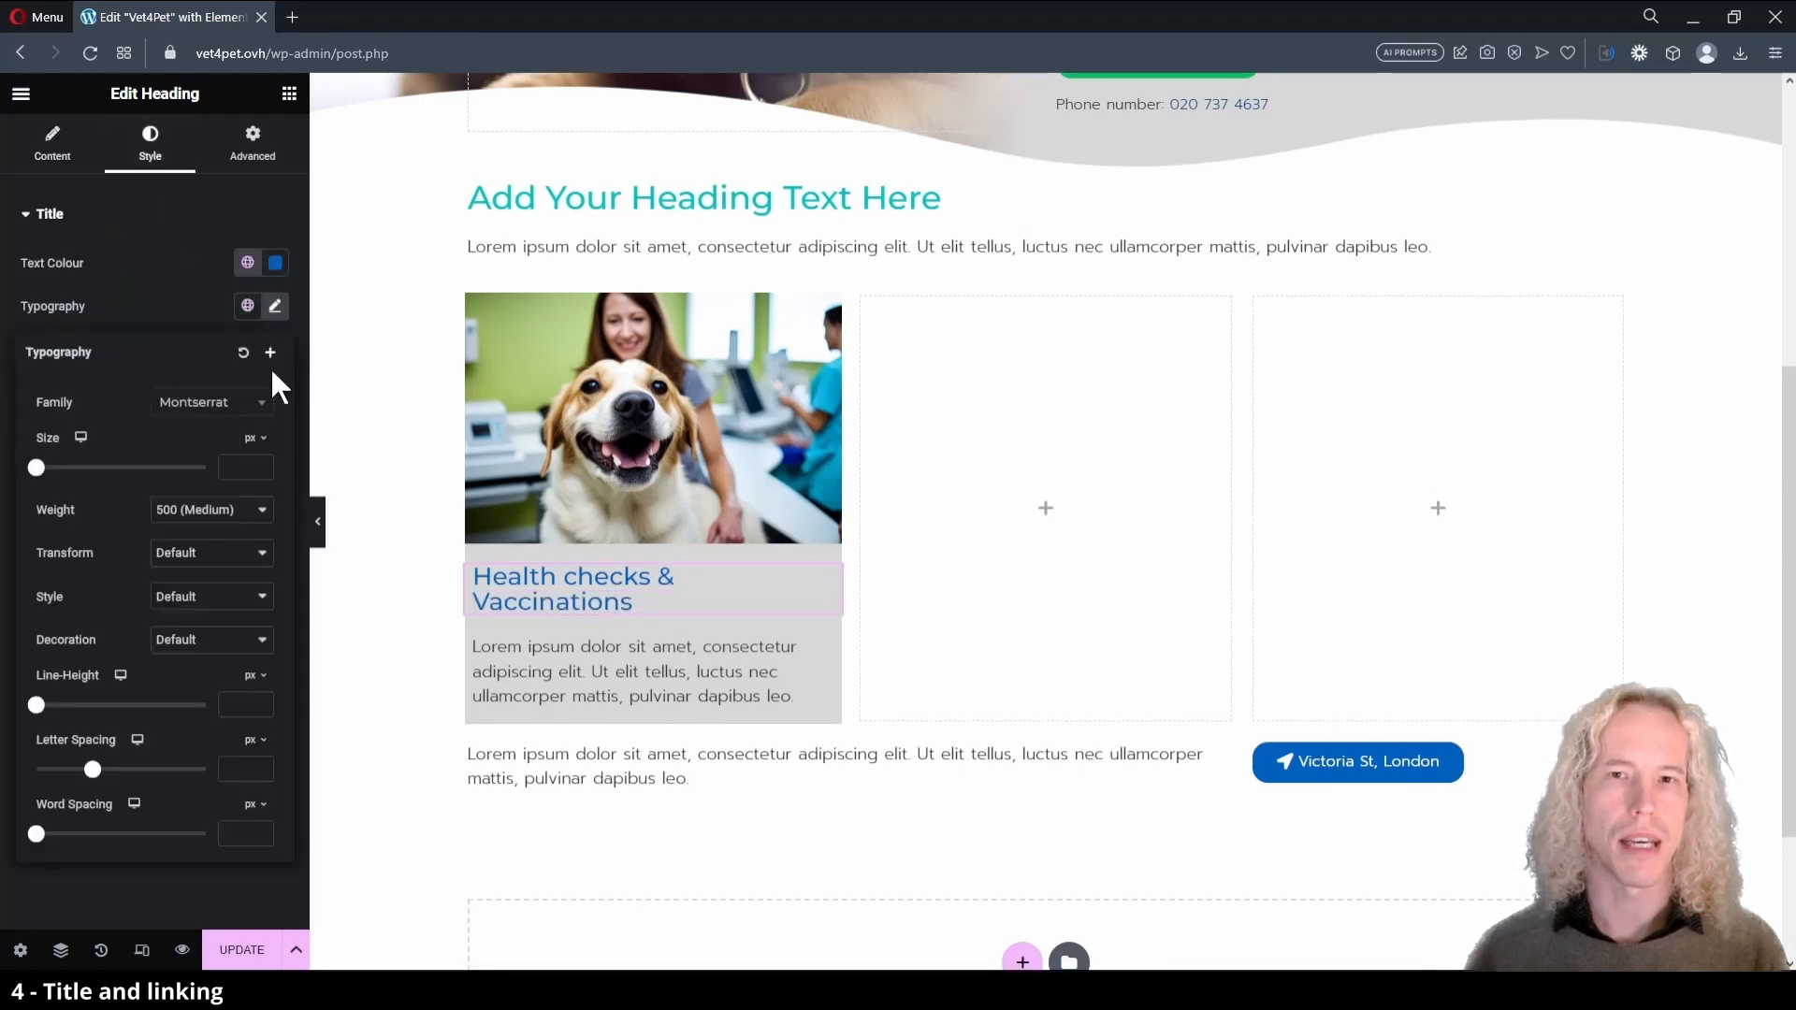
click(257, 439)
click(252, 483)
drag(41, 479, 63, 482)
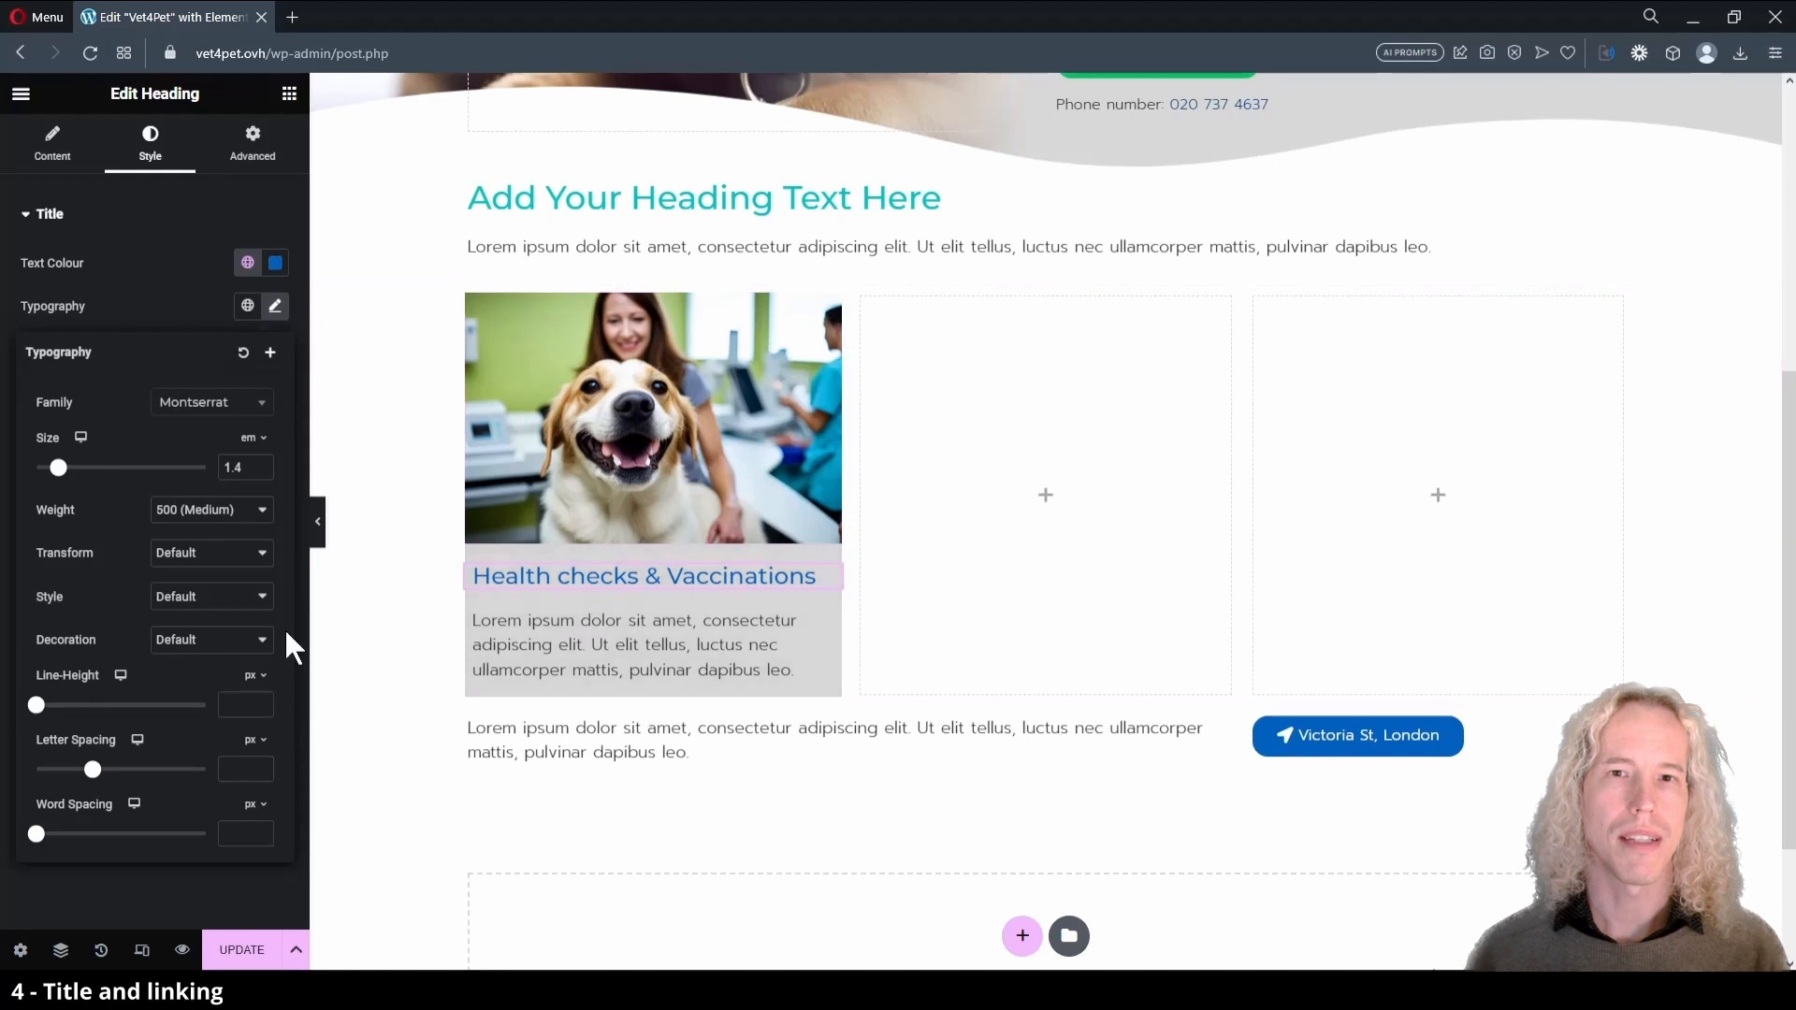
- Link the service card image to the custom URL /services and copy that link address
click(617, 416)
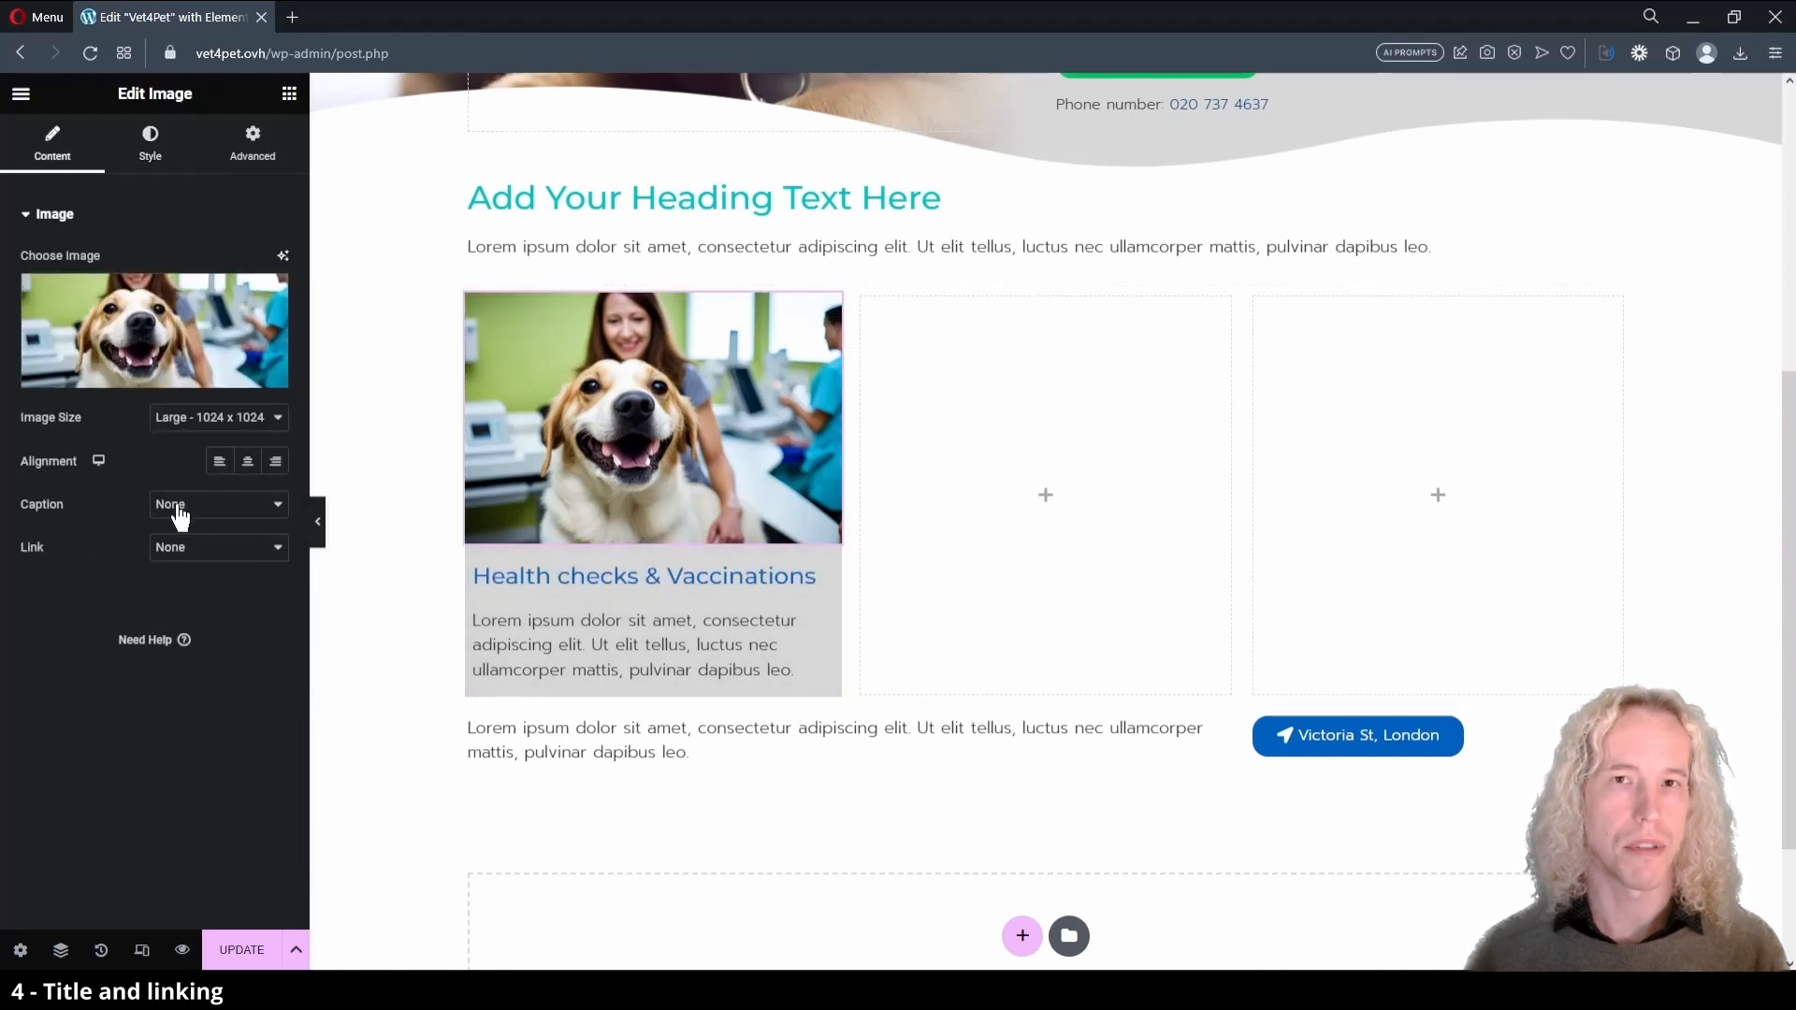
click(202, 601)
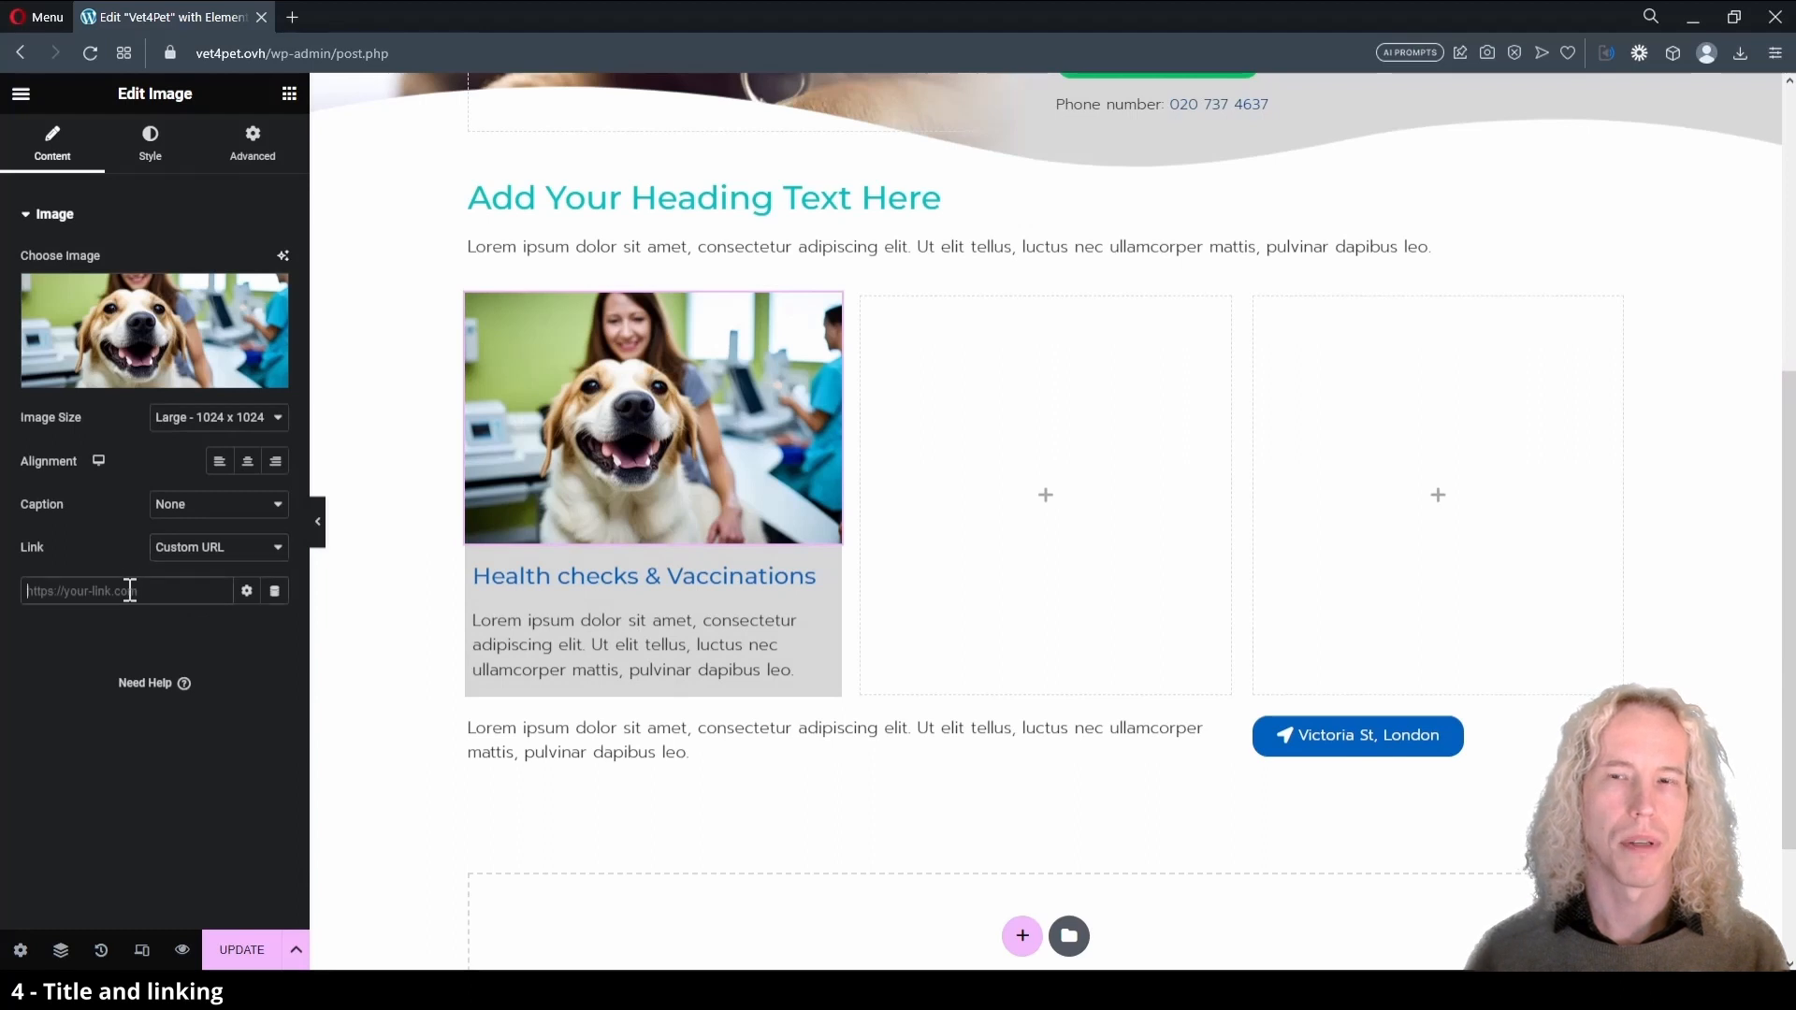
text(/services)
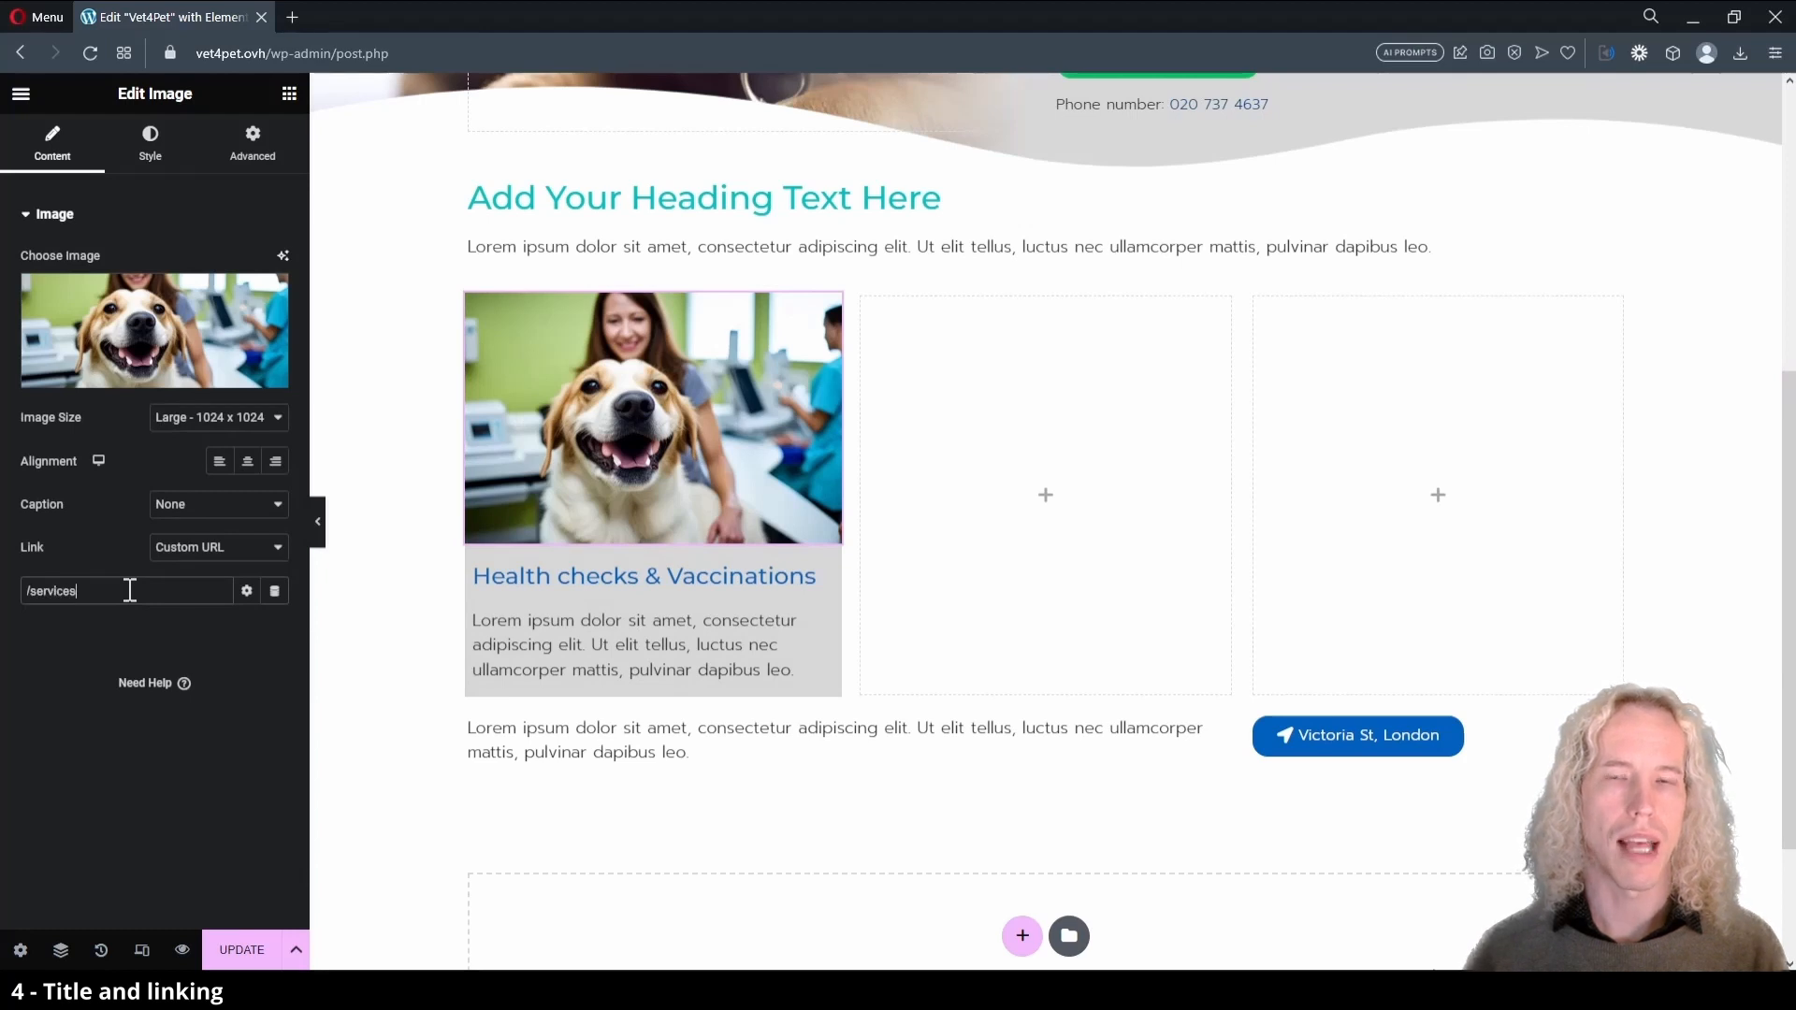
key(ctrl+a)
key(ctrl+c)
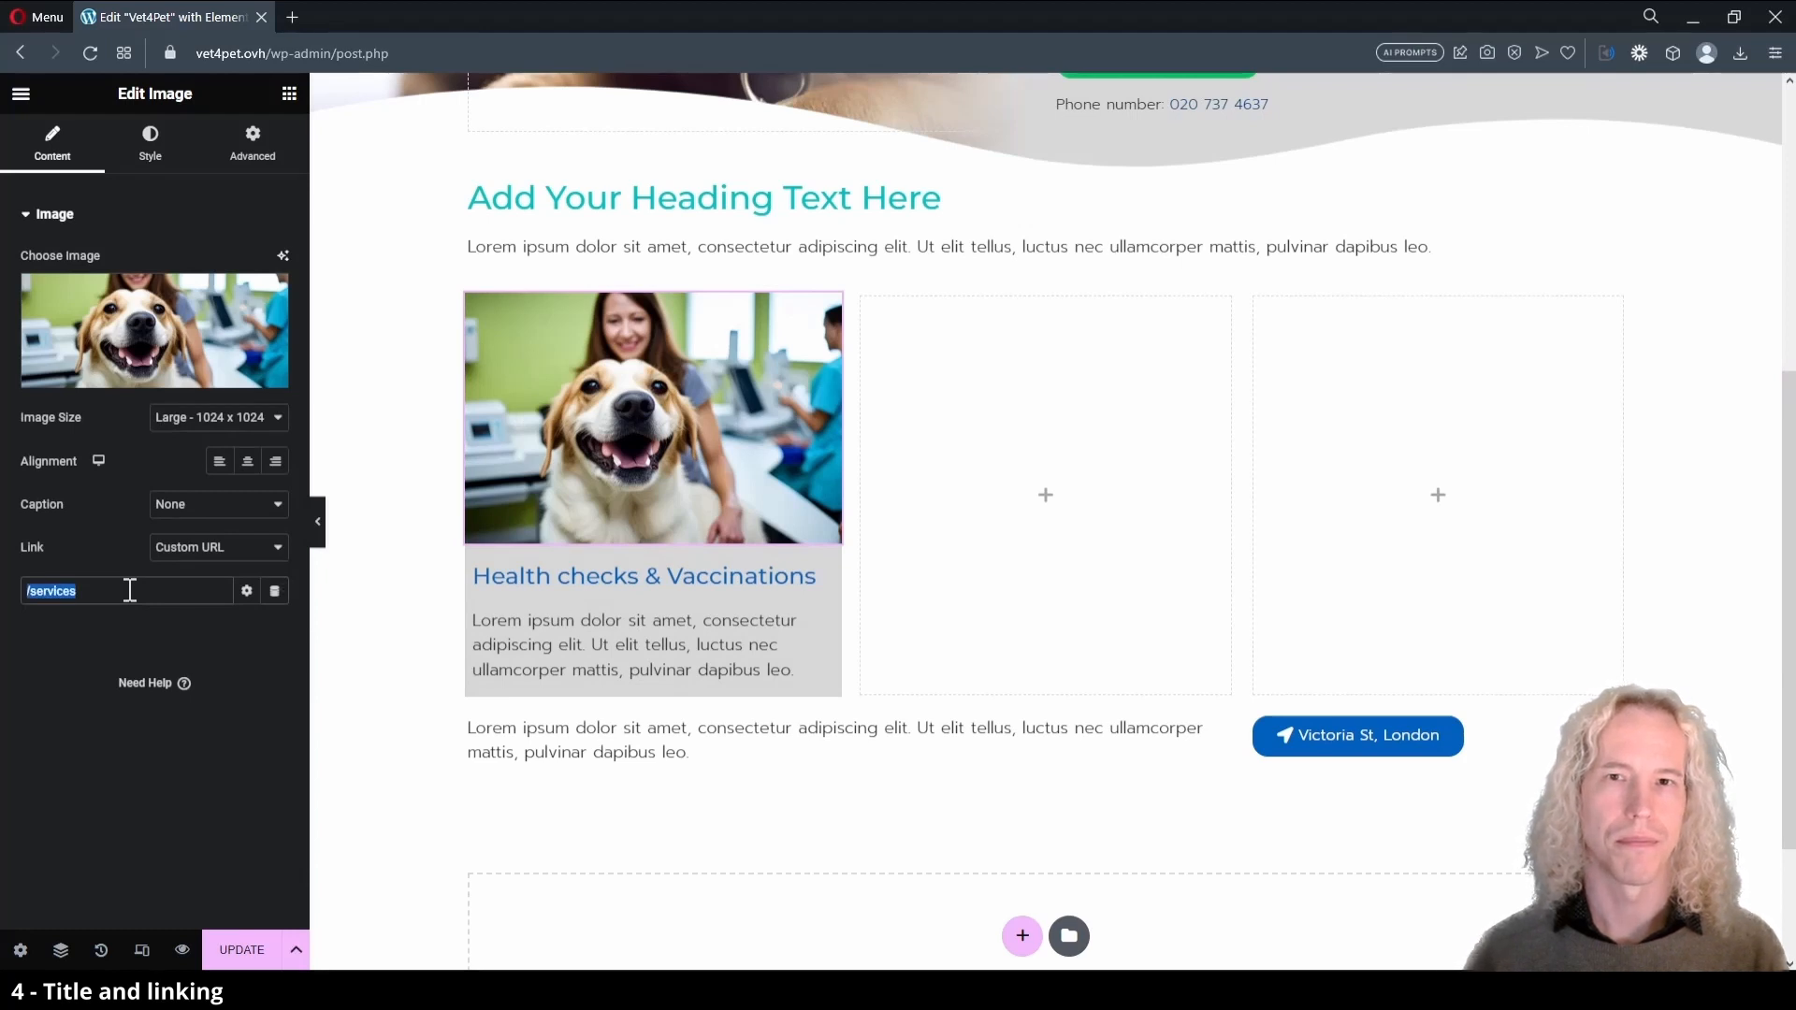
- Link the "Health checks & Vaccinations" heading to the copied /services address and update the page
click(658, 575)
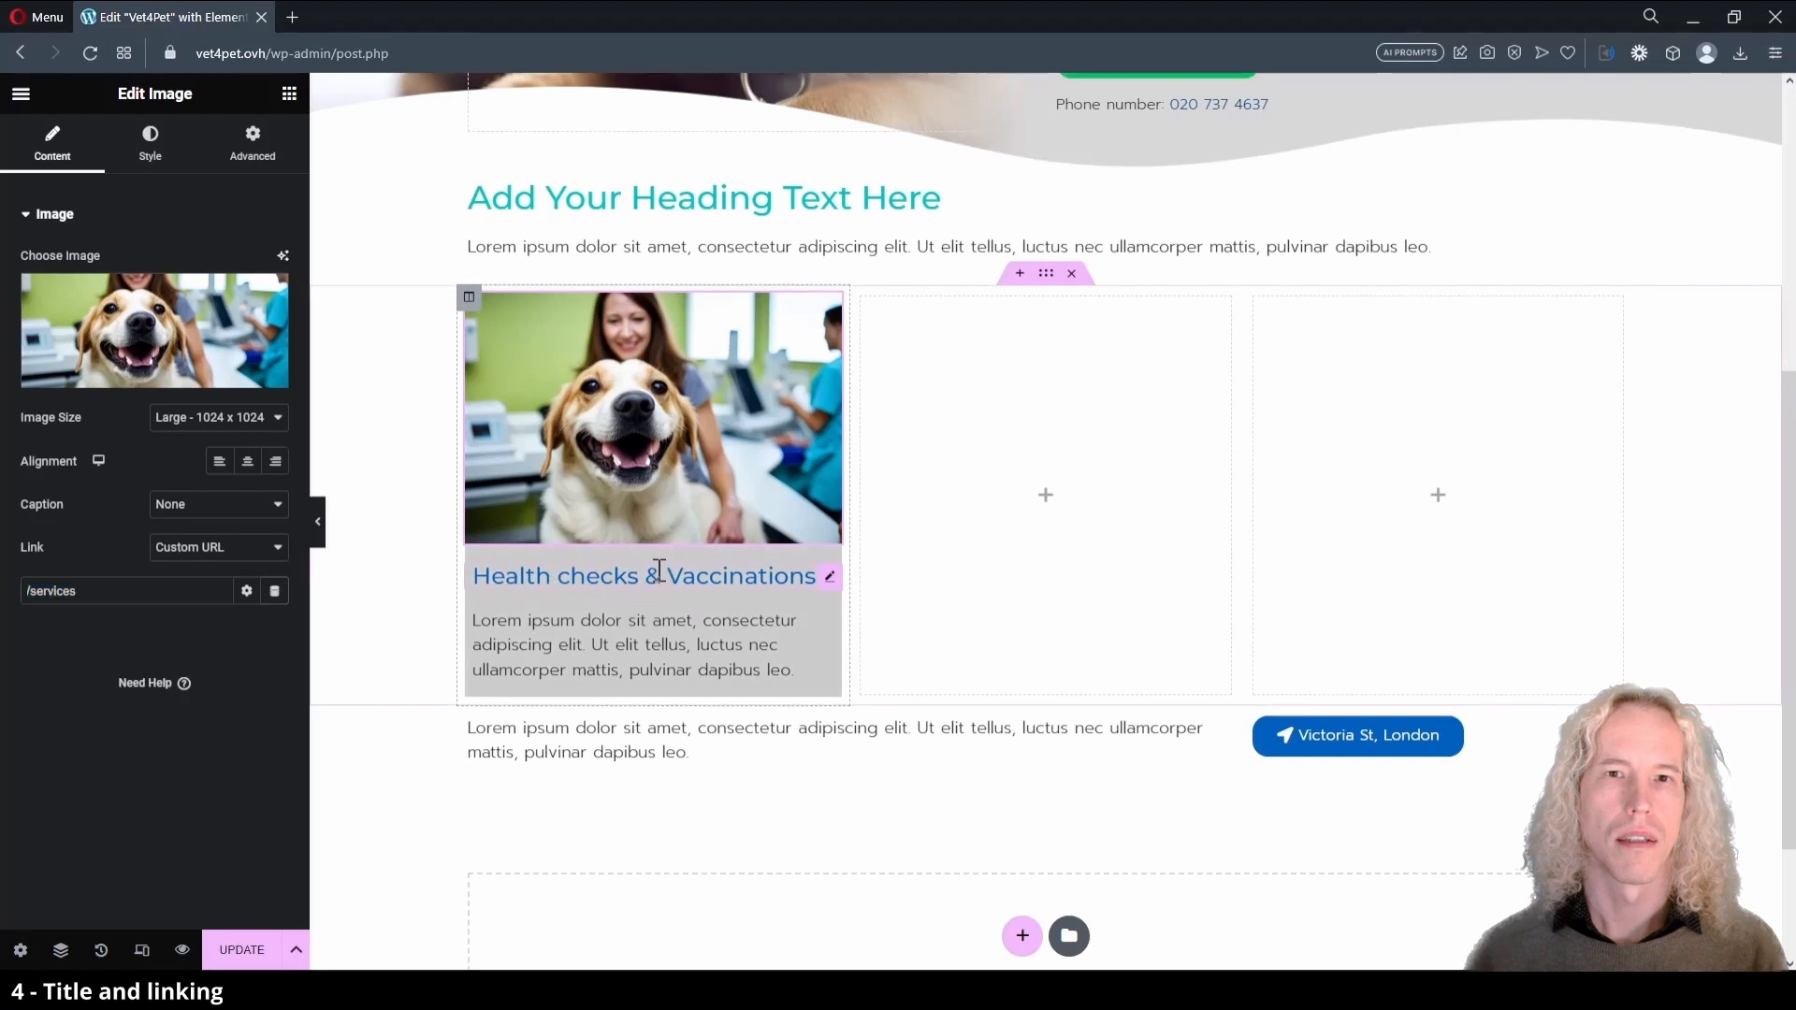
click(57, 148)
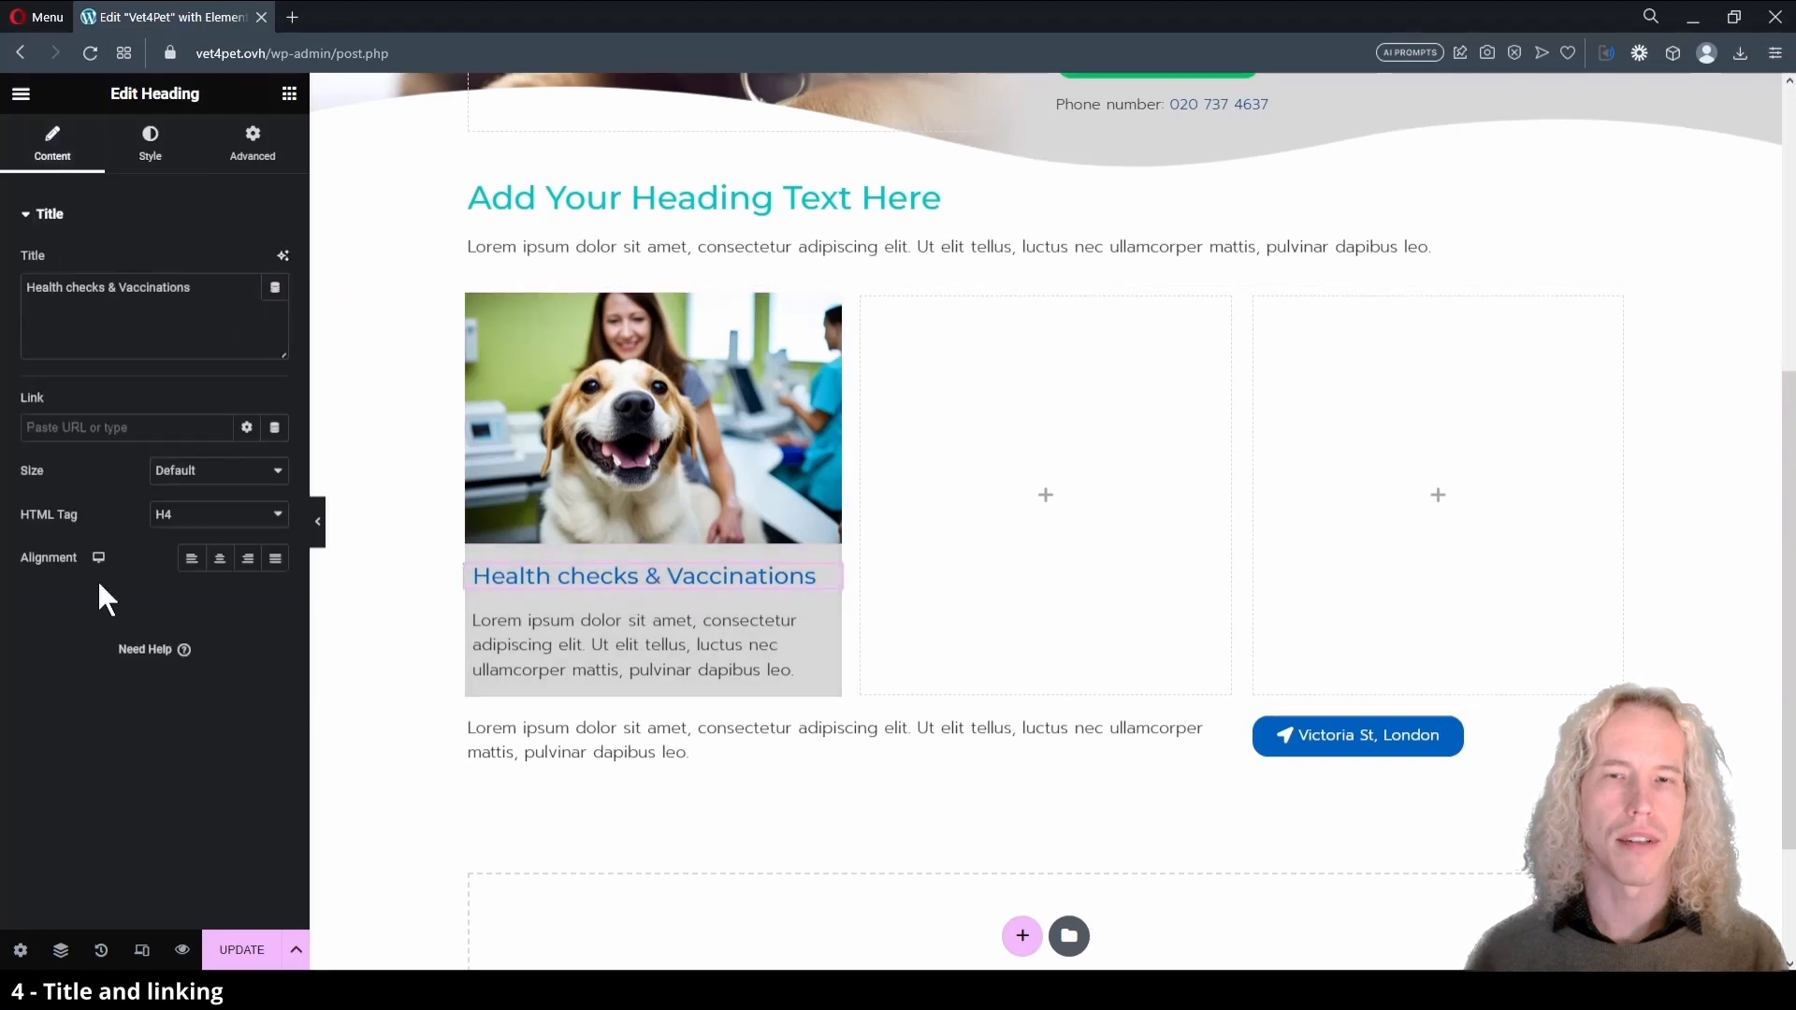
click(159, 437)
key(ctrl+v)
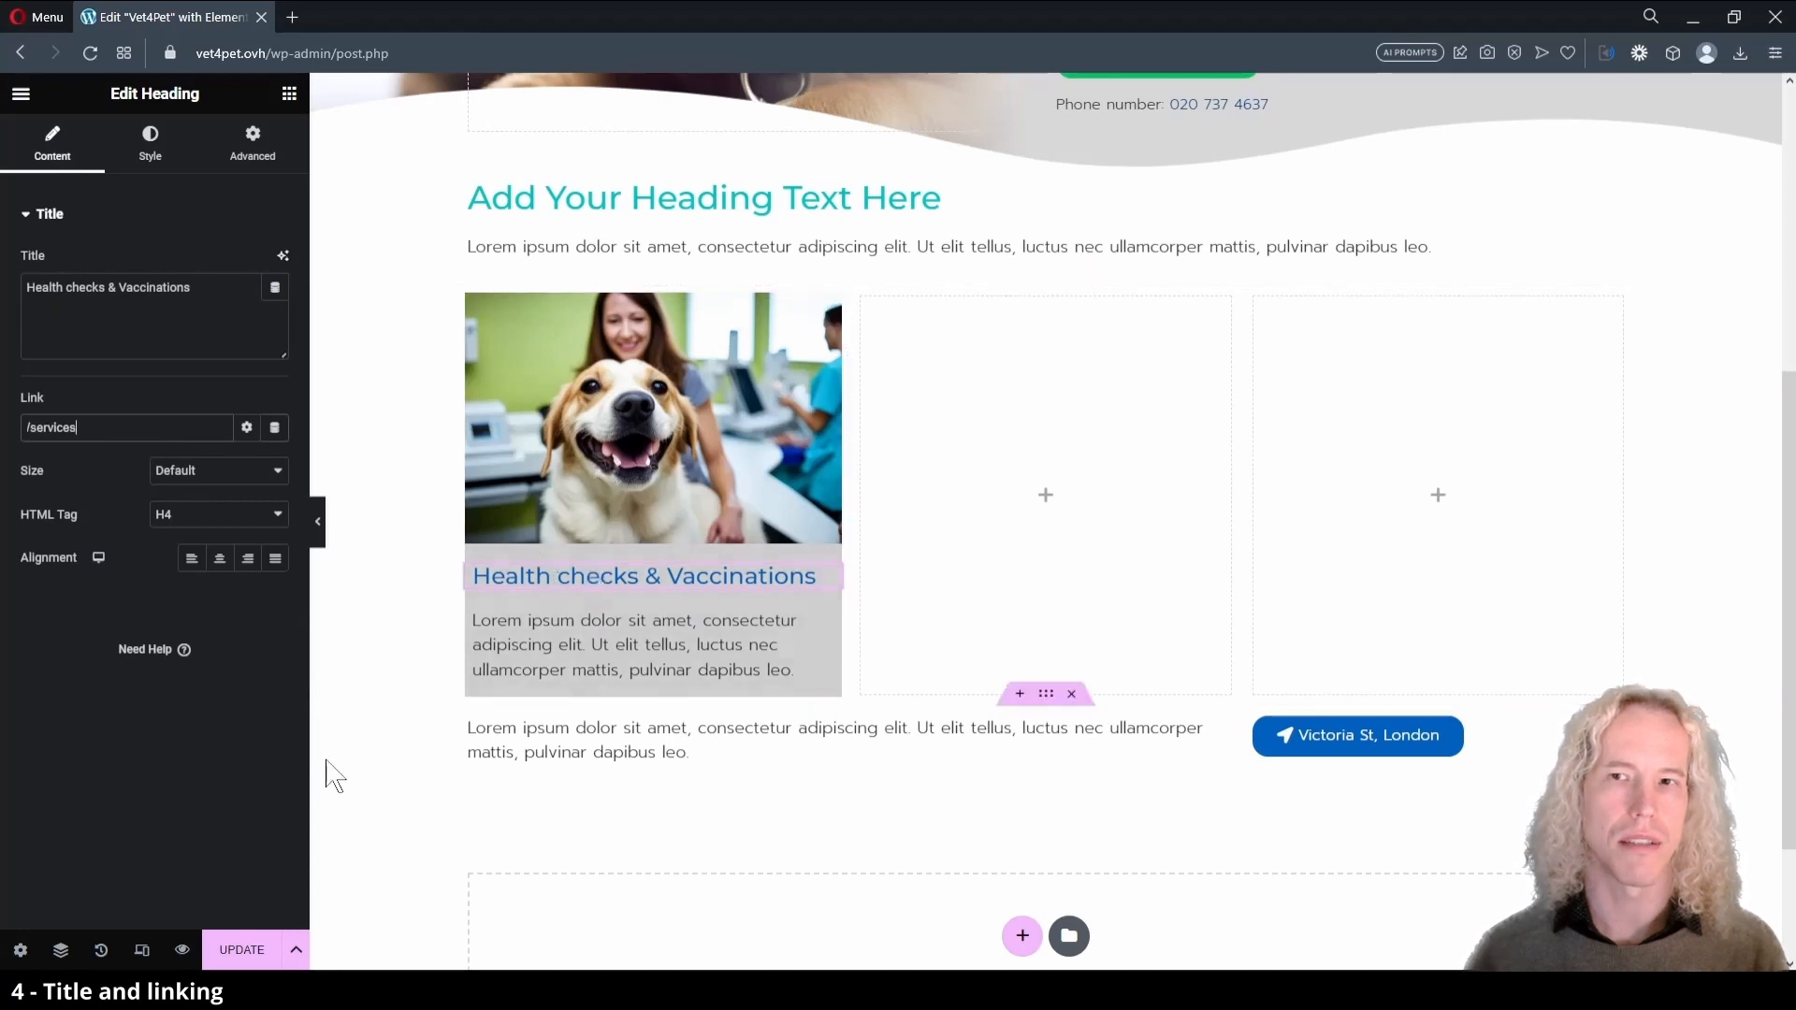
click(242, 949)
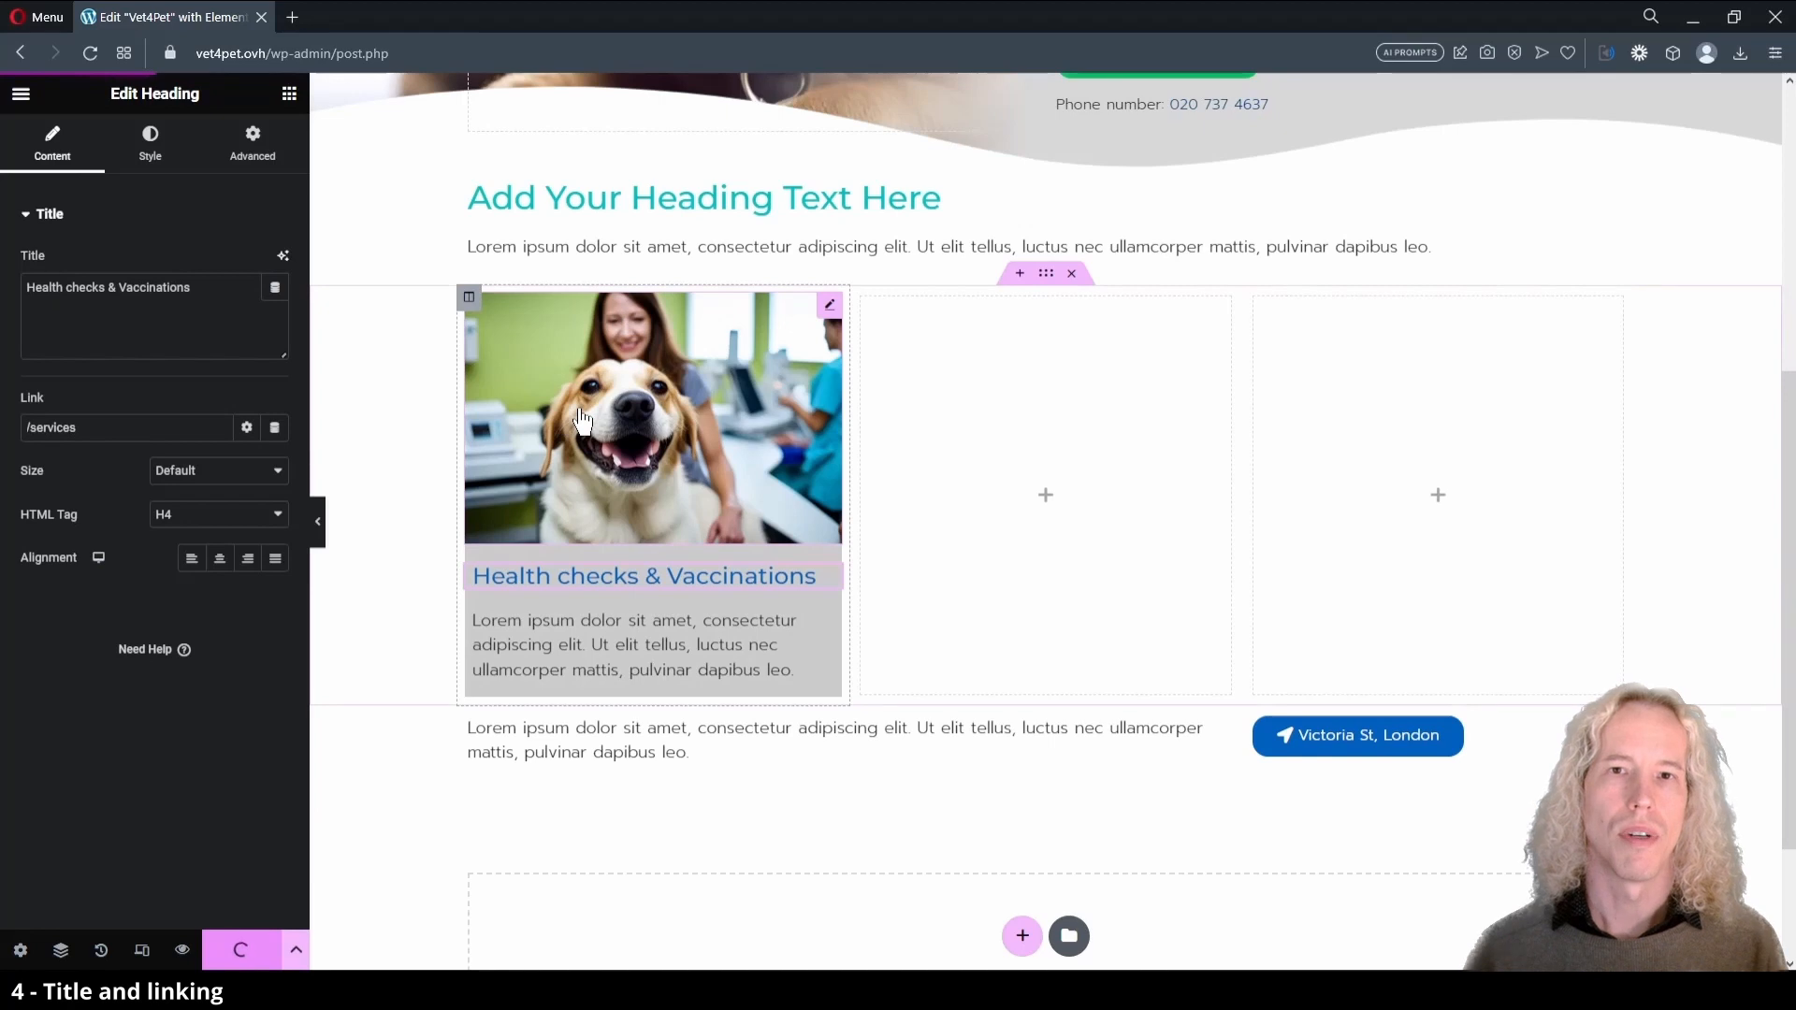
- Duplicate the finished "Health checks & Vaccinations" card column twice
right_click(466, 301)
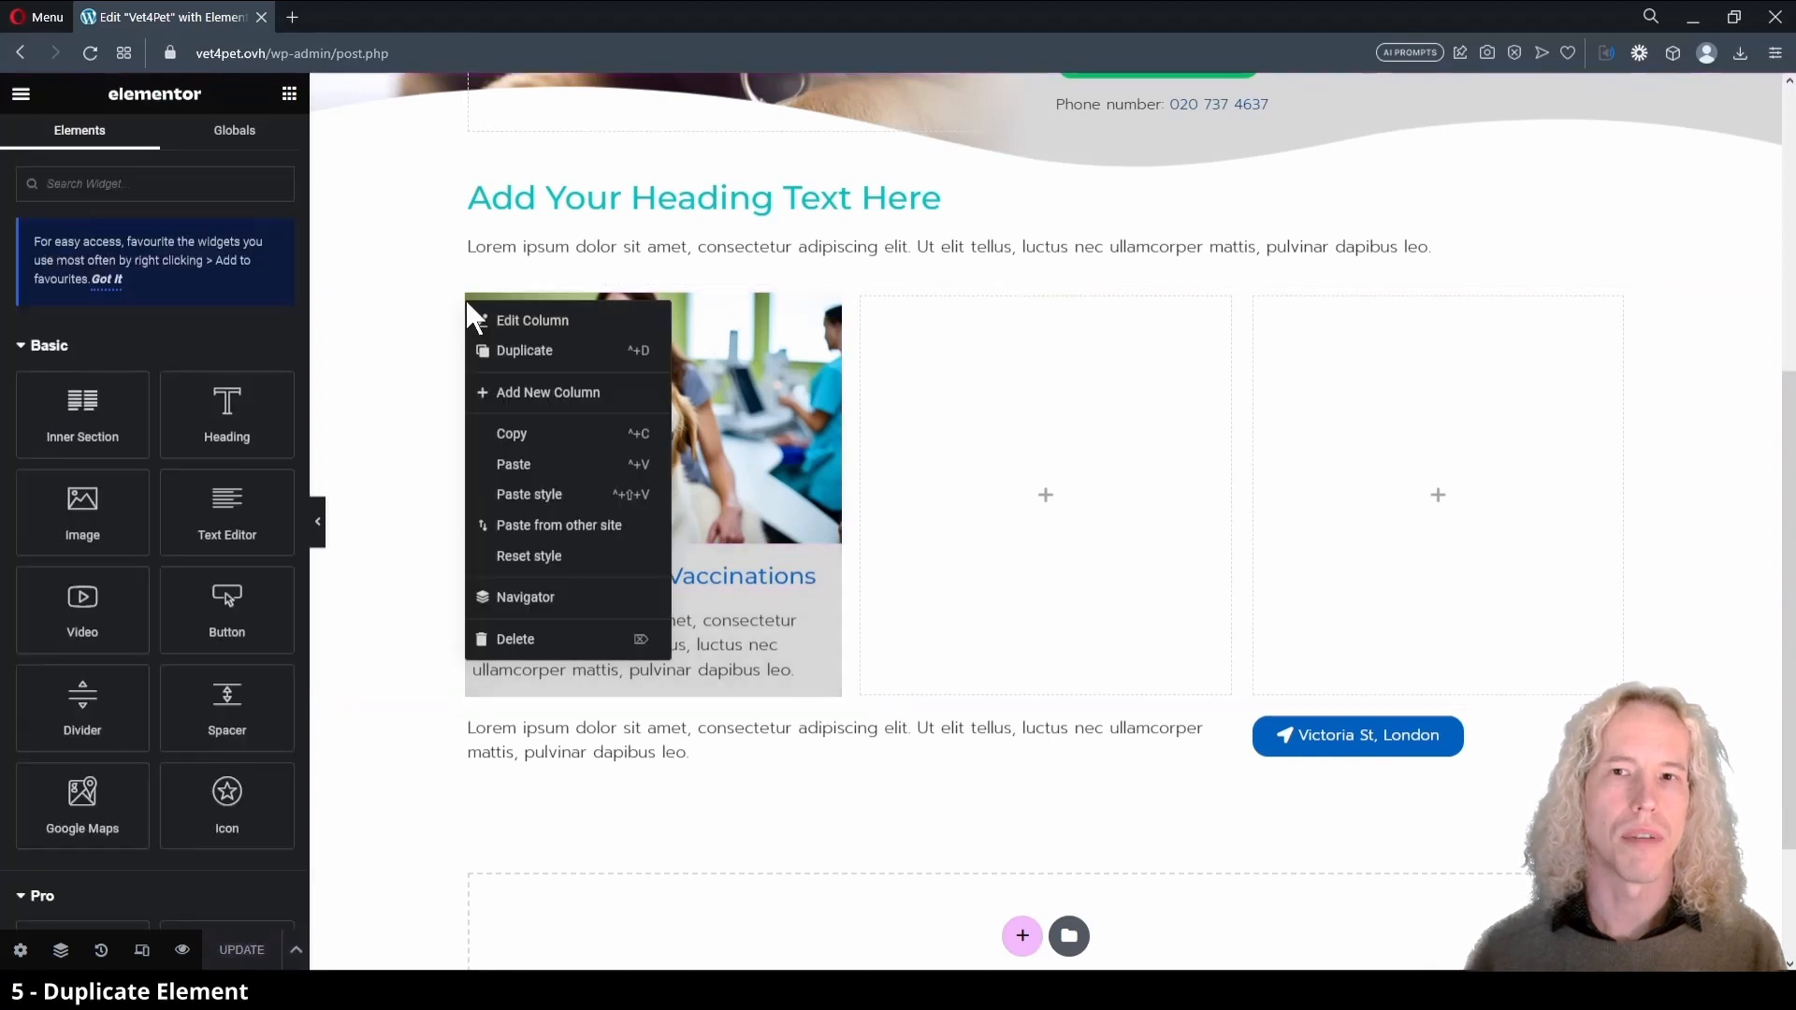
click(506, 360)
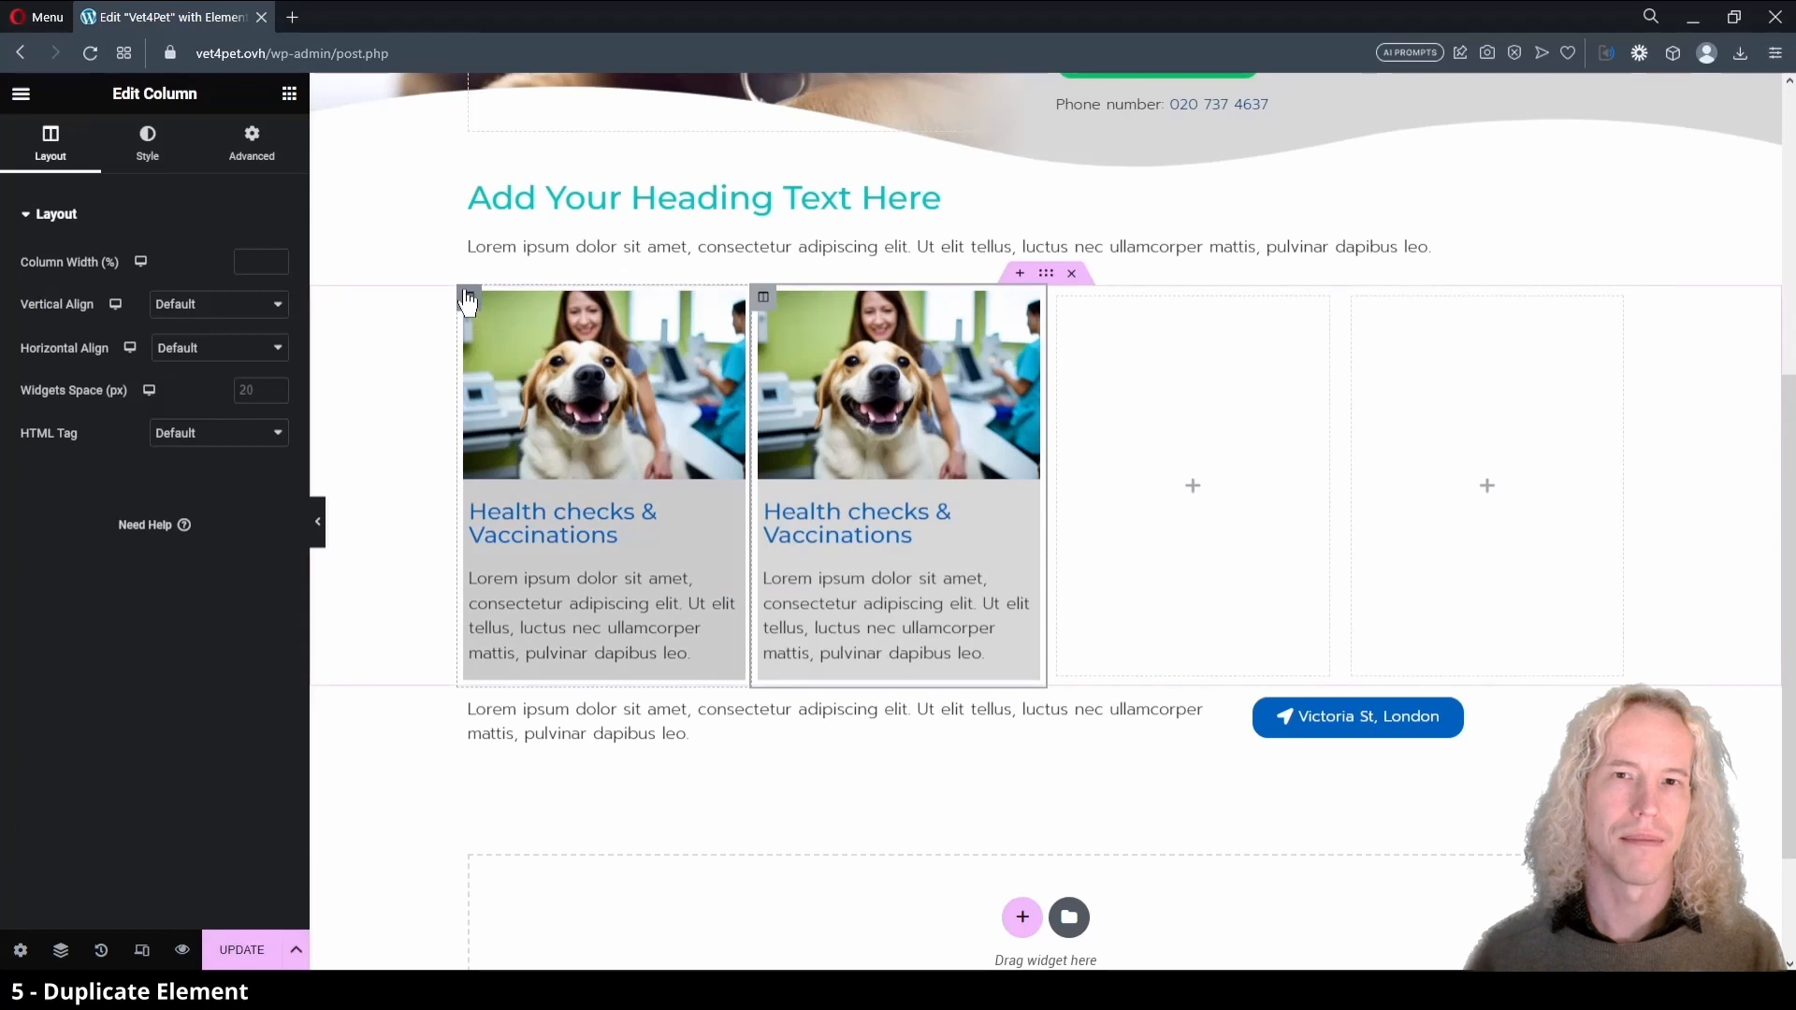
right_click(466, 301)
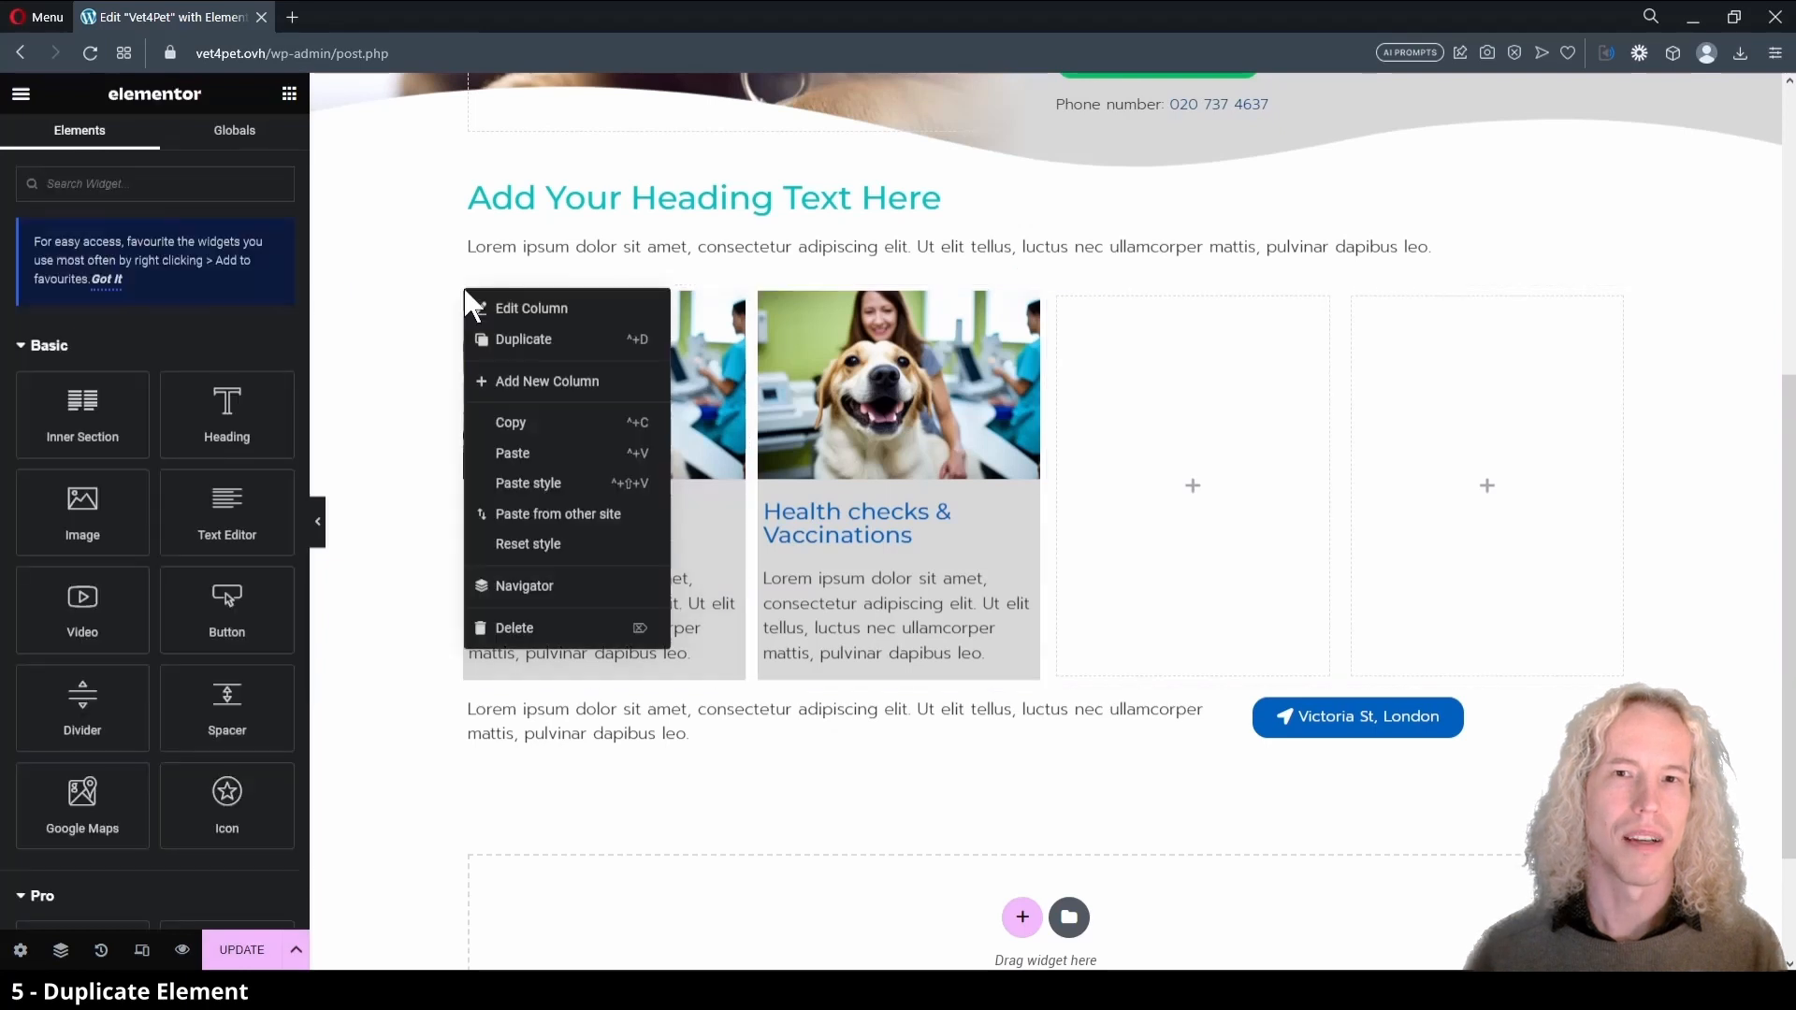
click(535, 352)
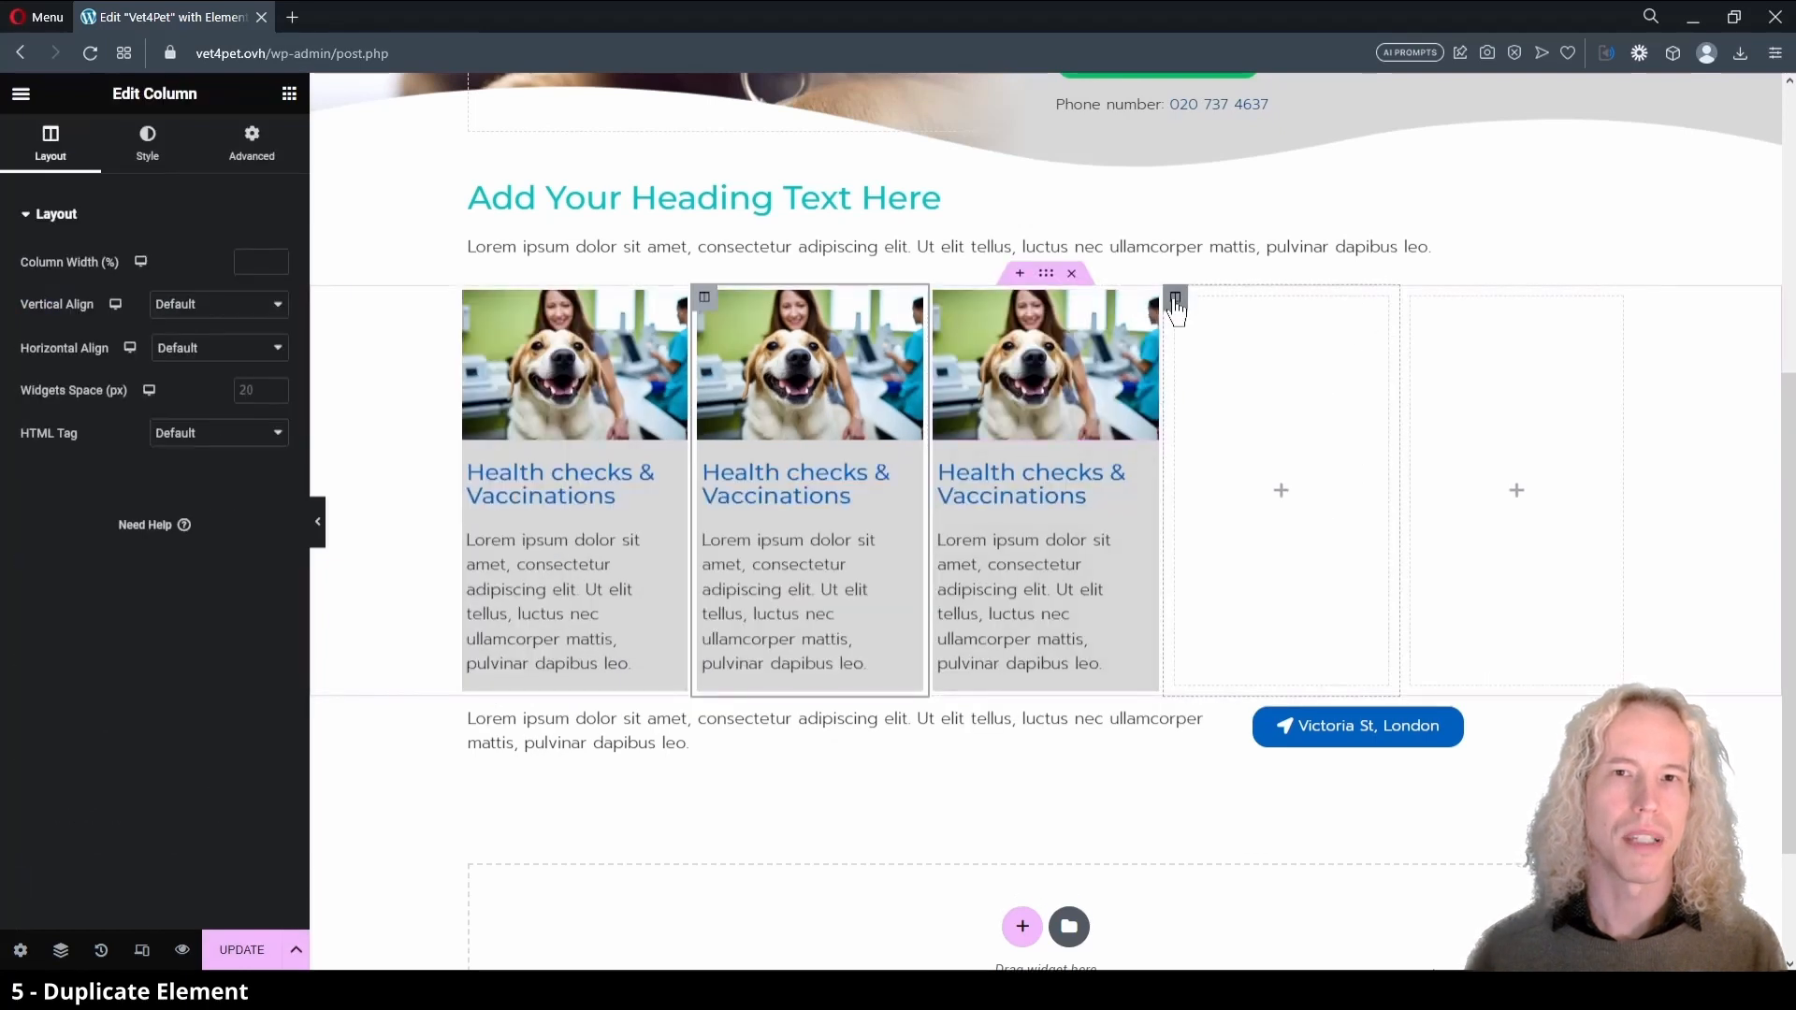
- Delete the two empty columns from the service cards section
right_click(1176, 308)
click(1244, 638)
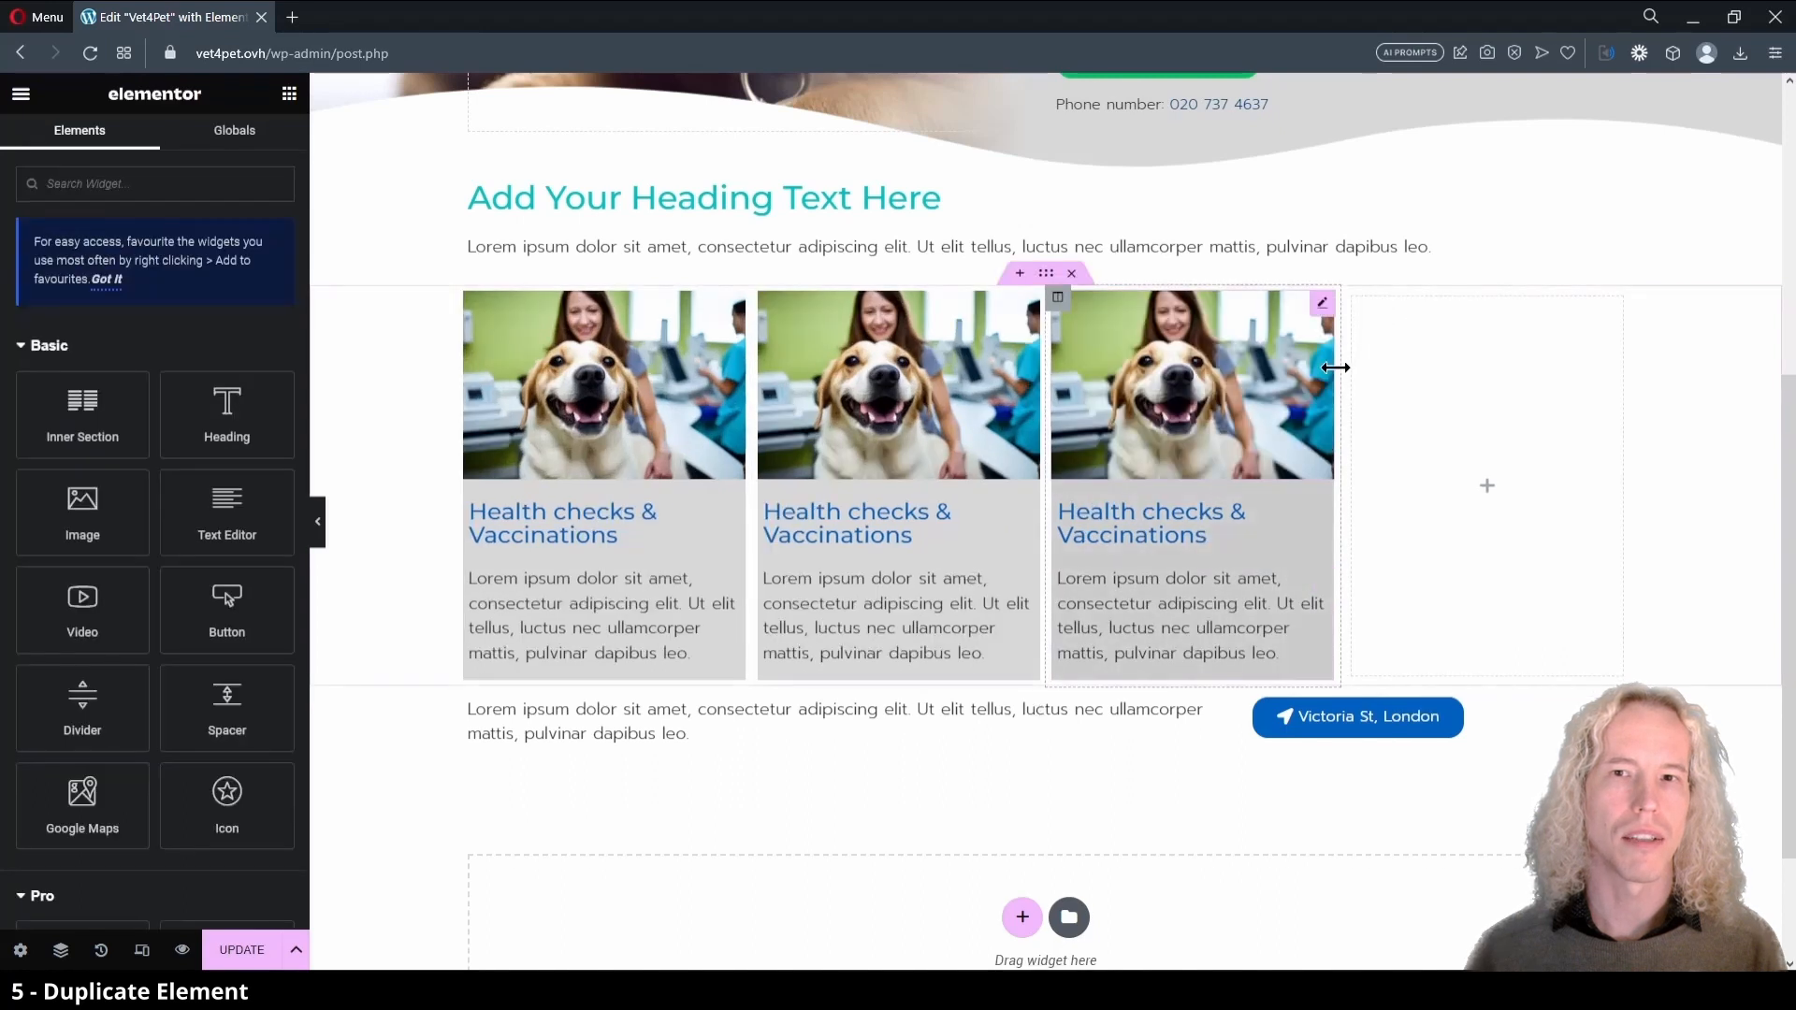
right_click(1352, 297)
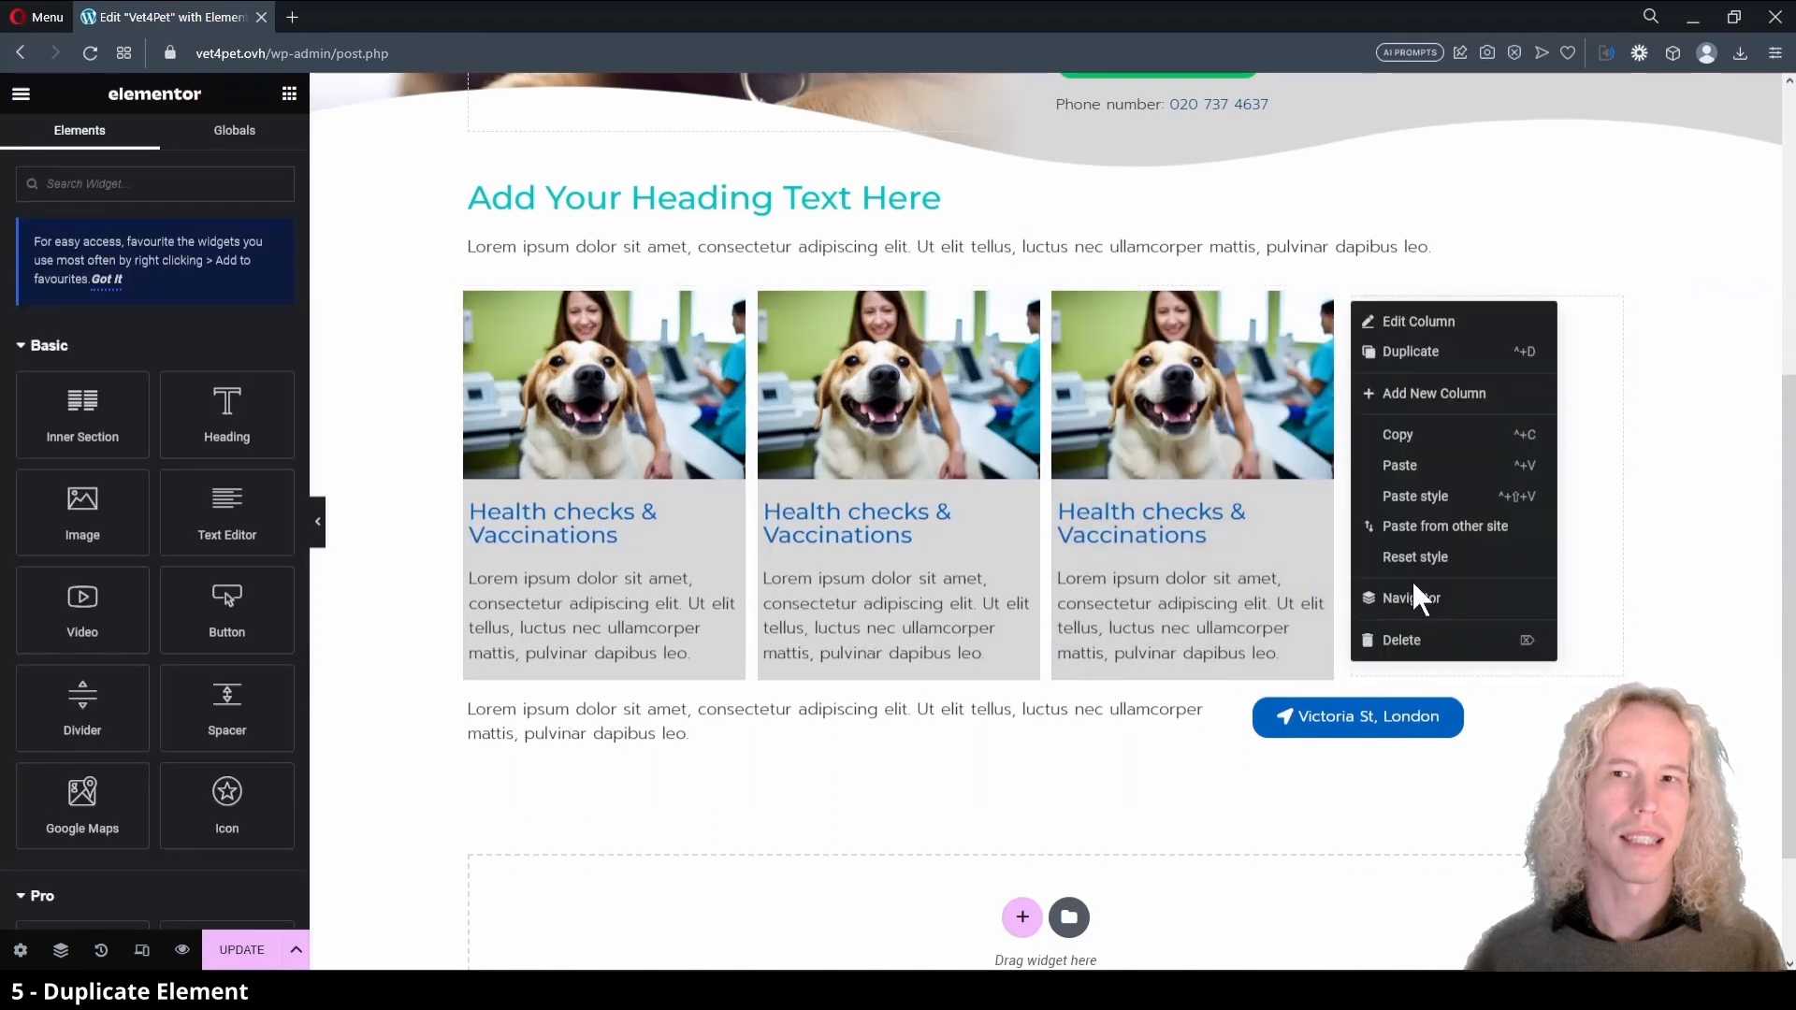
click(1404, 635)
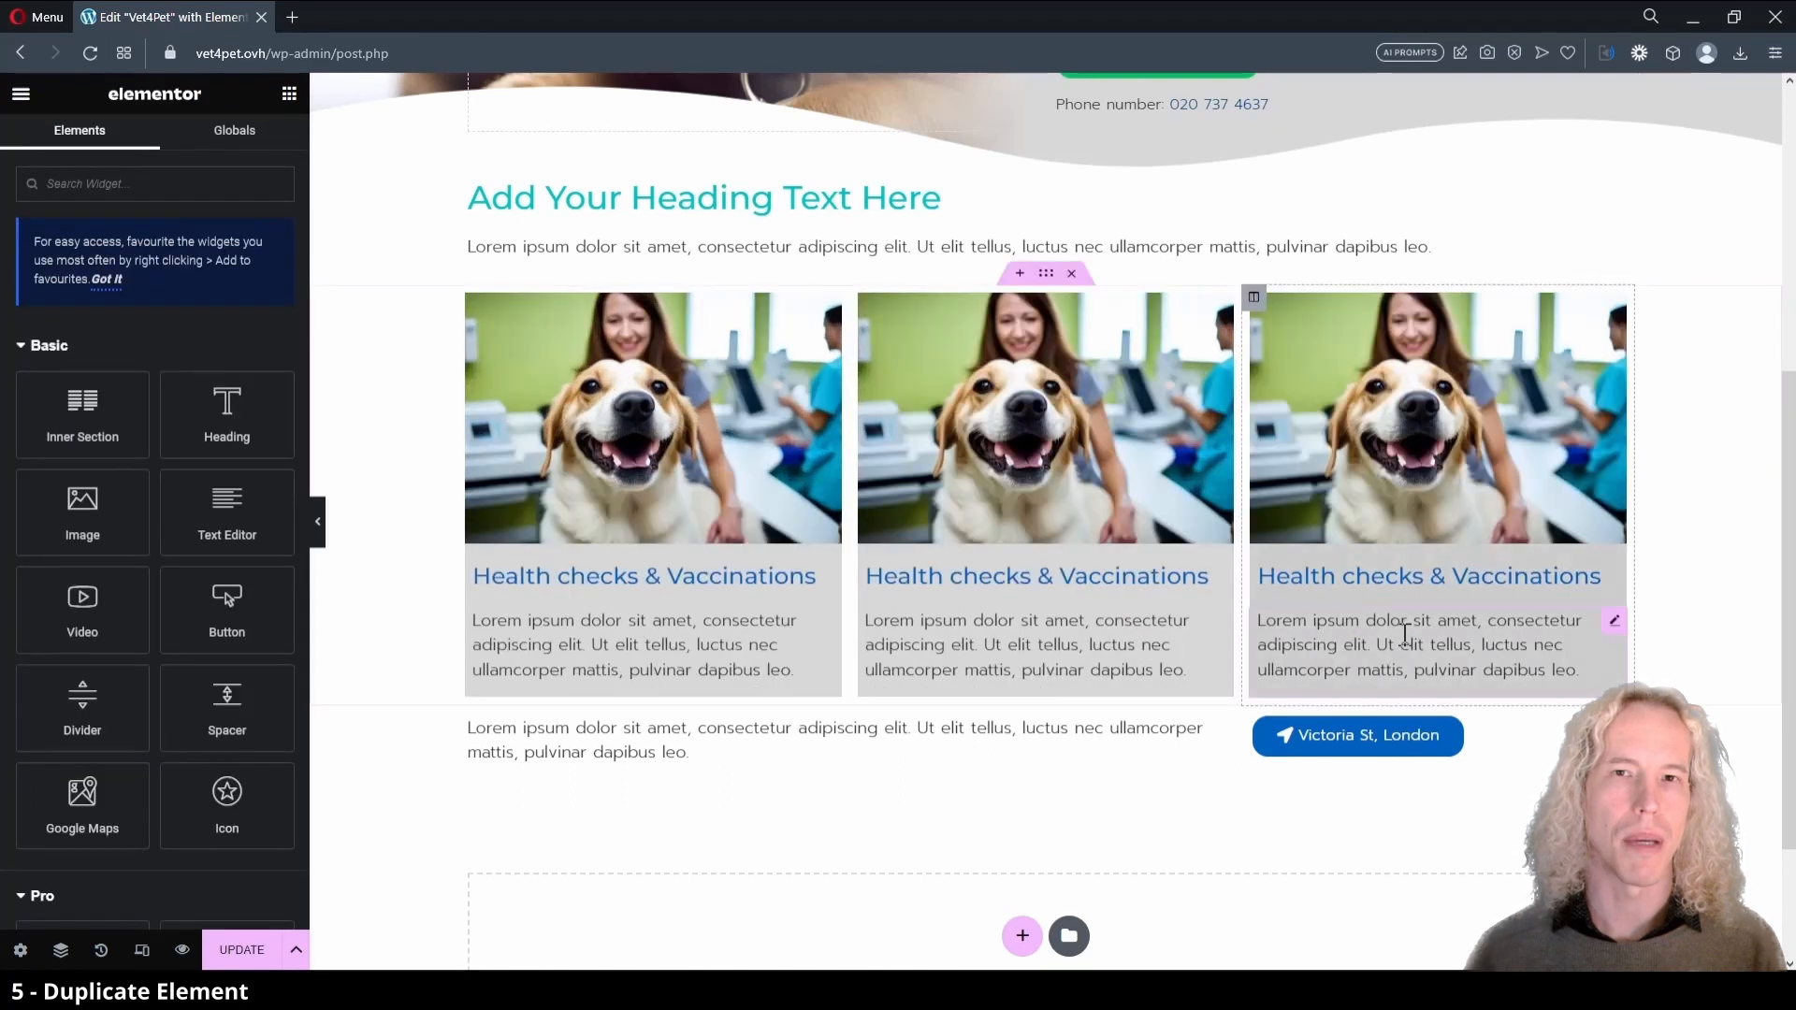
- Start a new AI image prompt for the middle card's image with aspect ratio Landscape (3:2) and image type Photographic
click(999, 445)
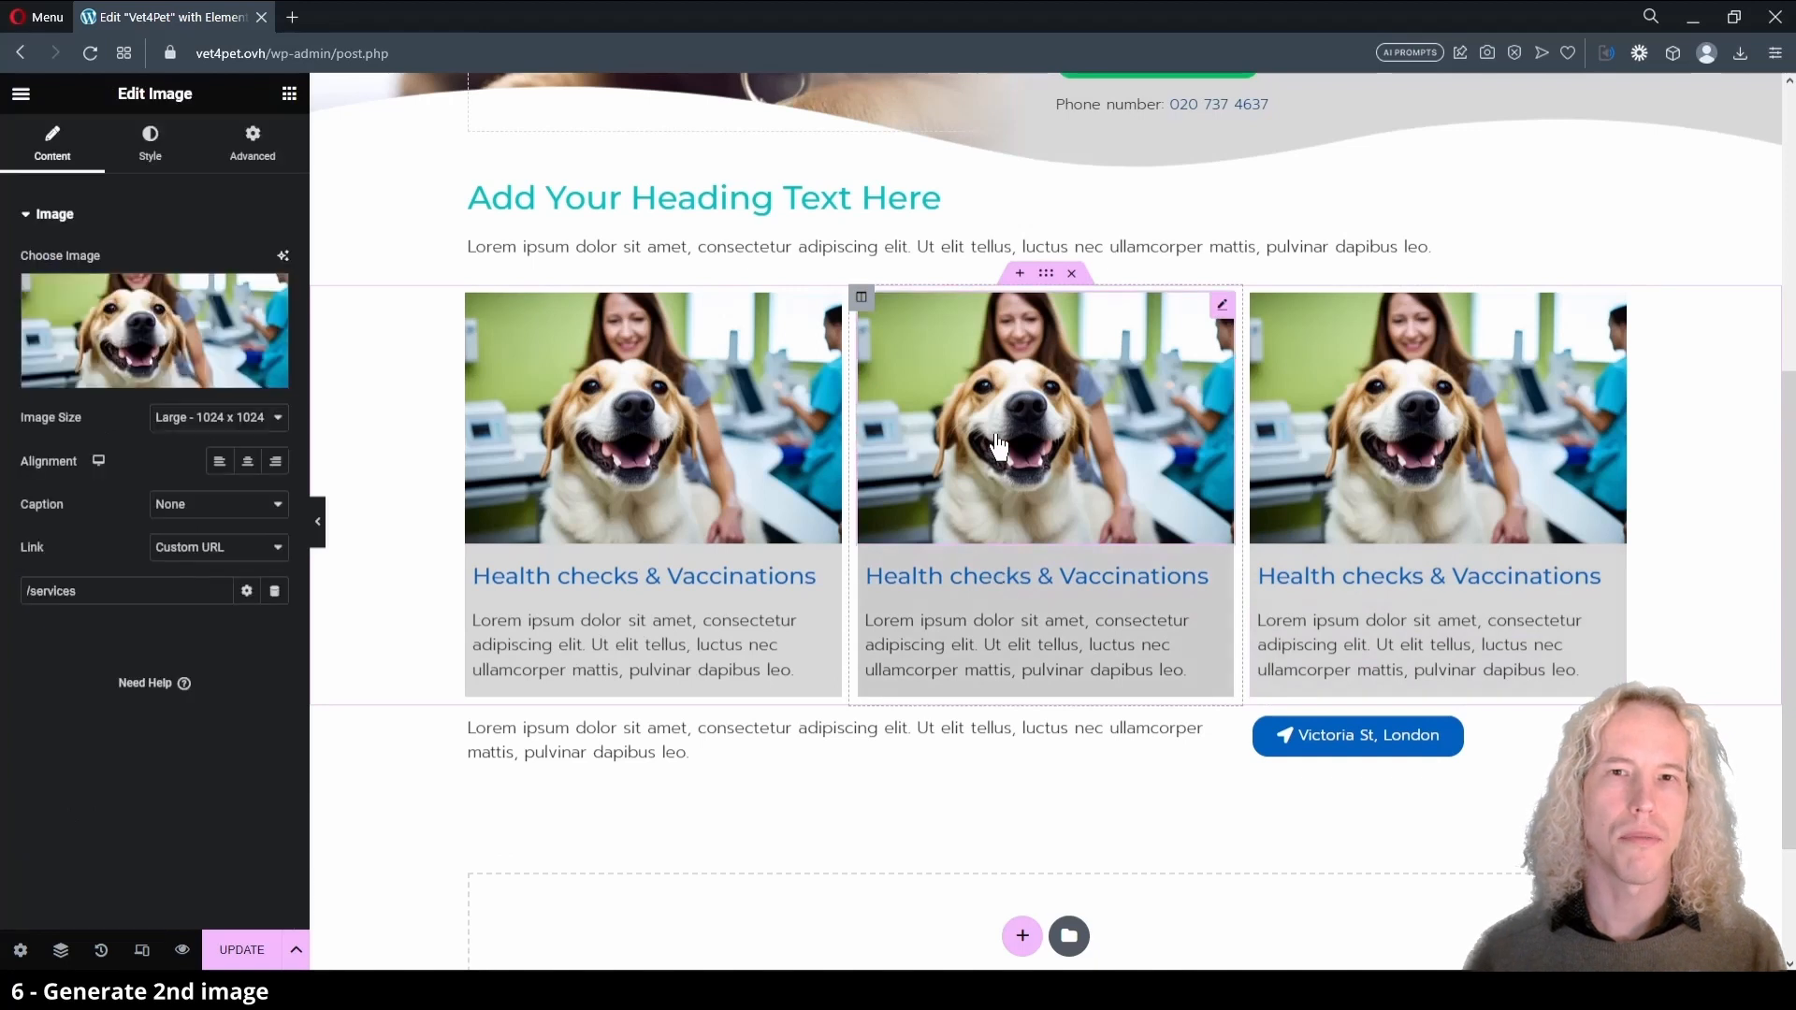
click(286, 258)
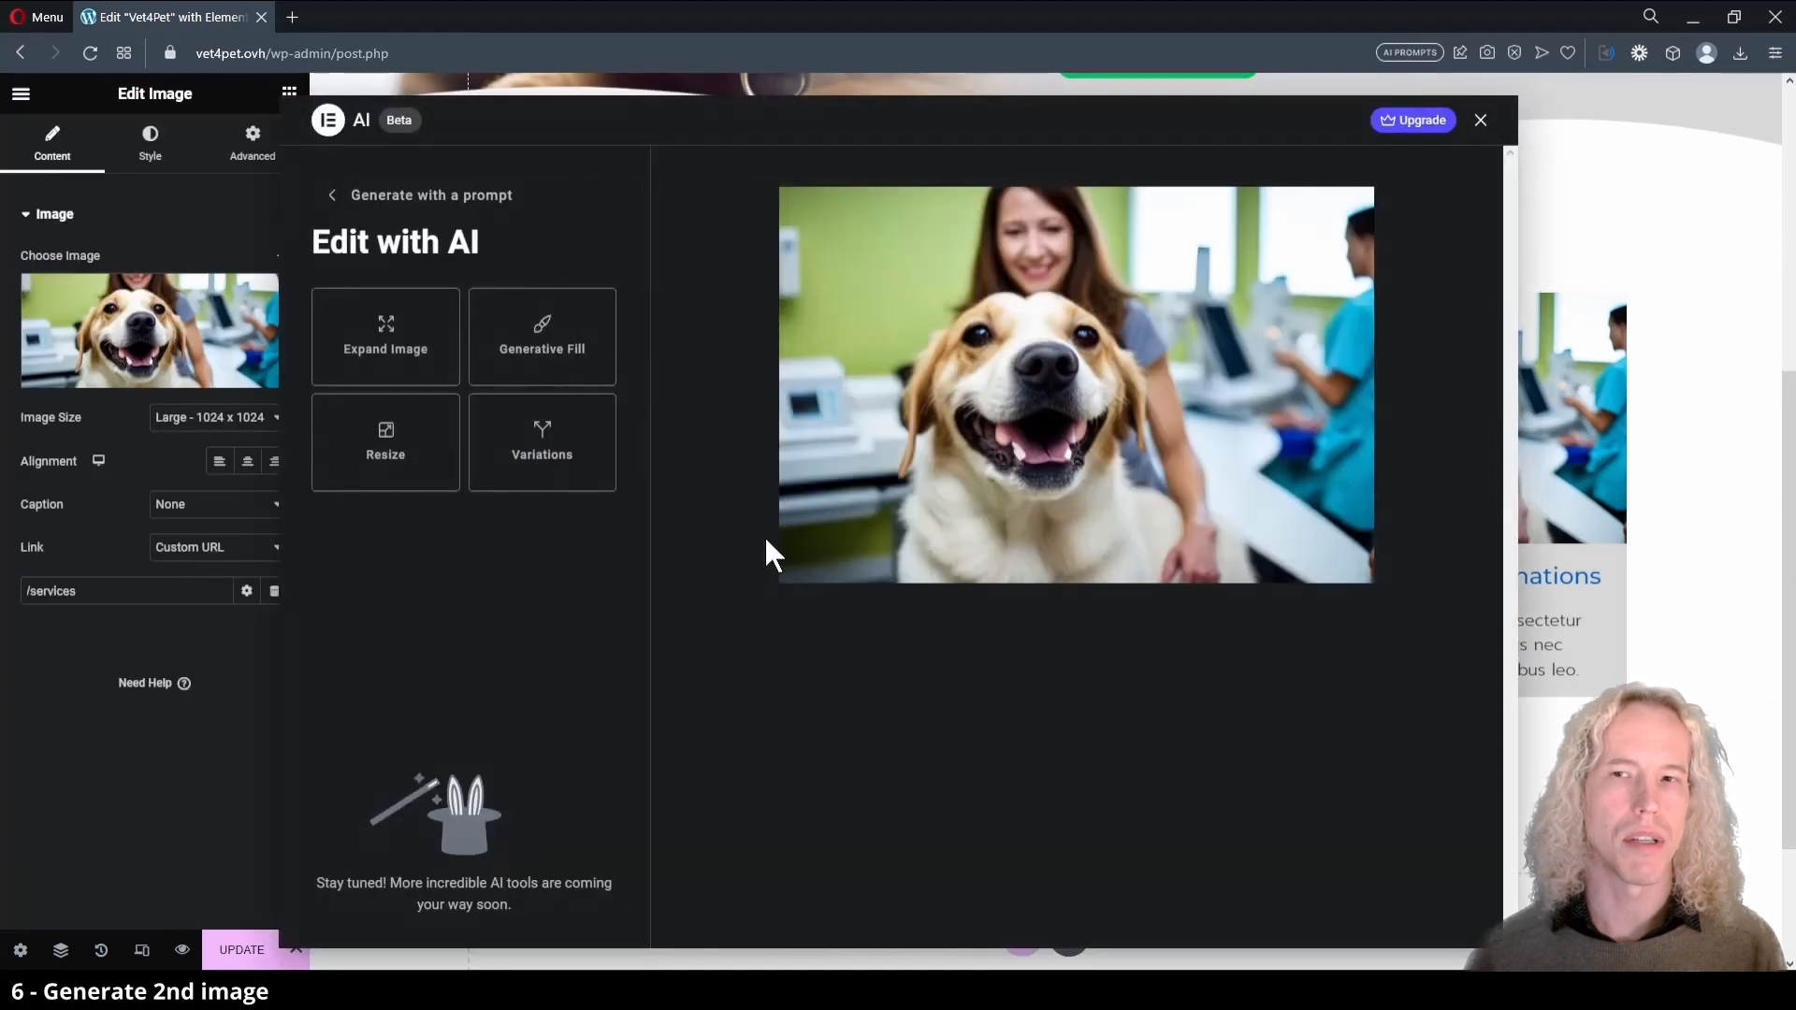
click(413, 194)
click(435, 630)
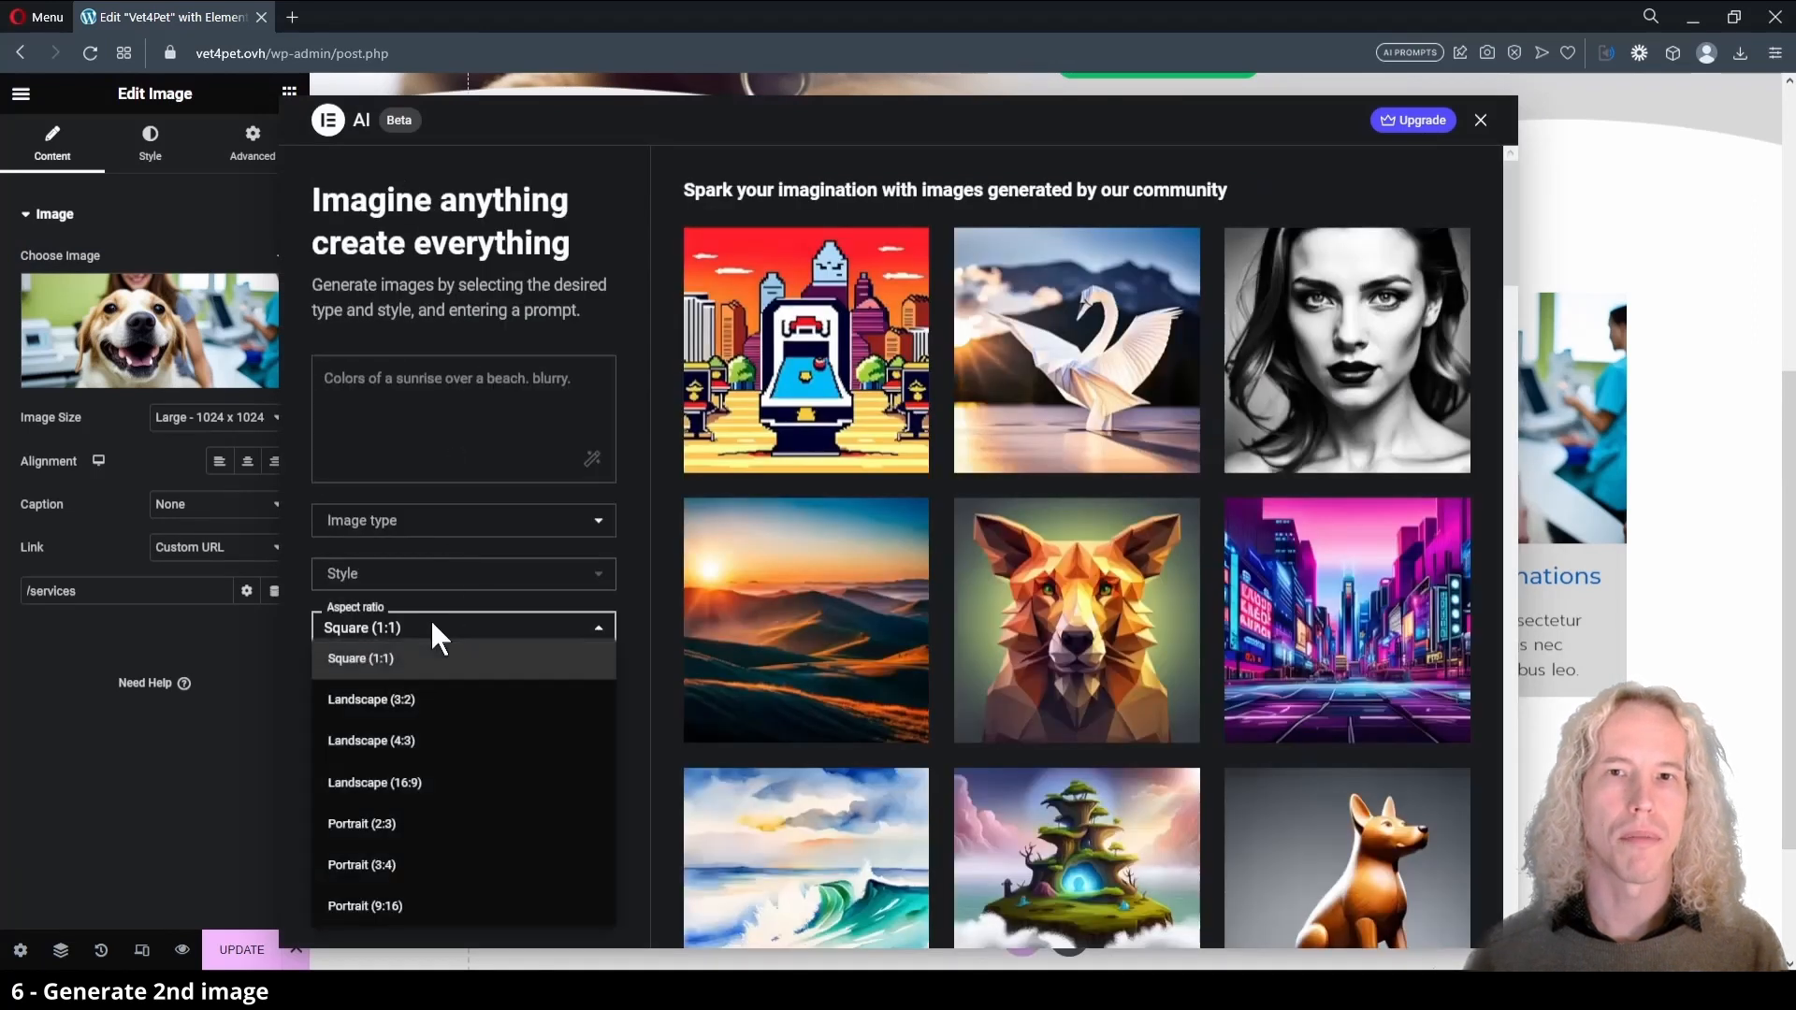
click(407, 711)
click(425, 520)
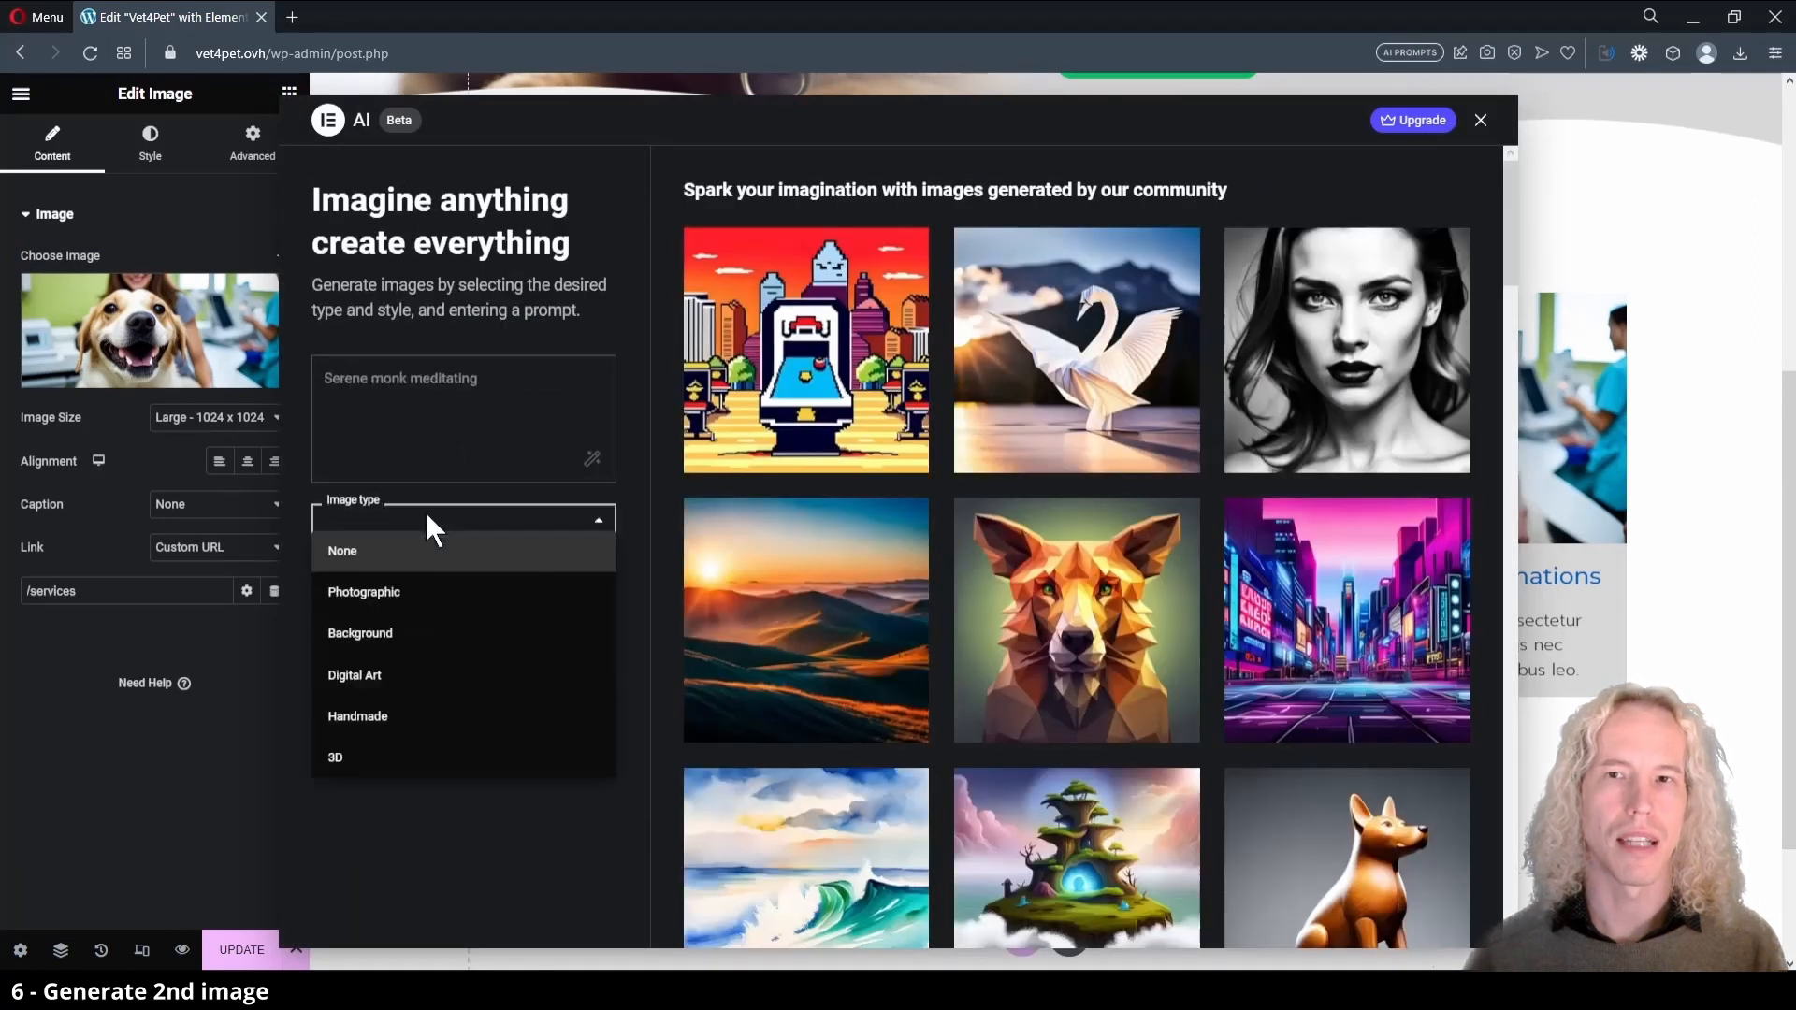
click(418, 595)
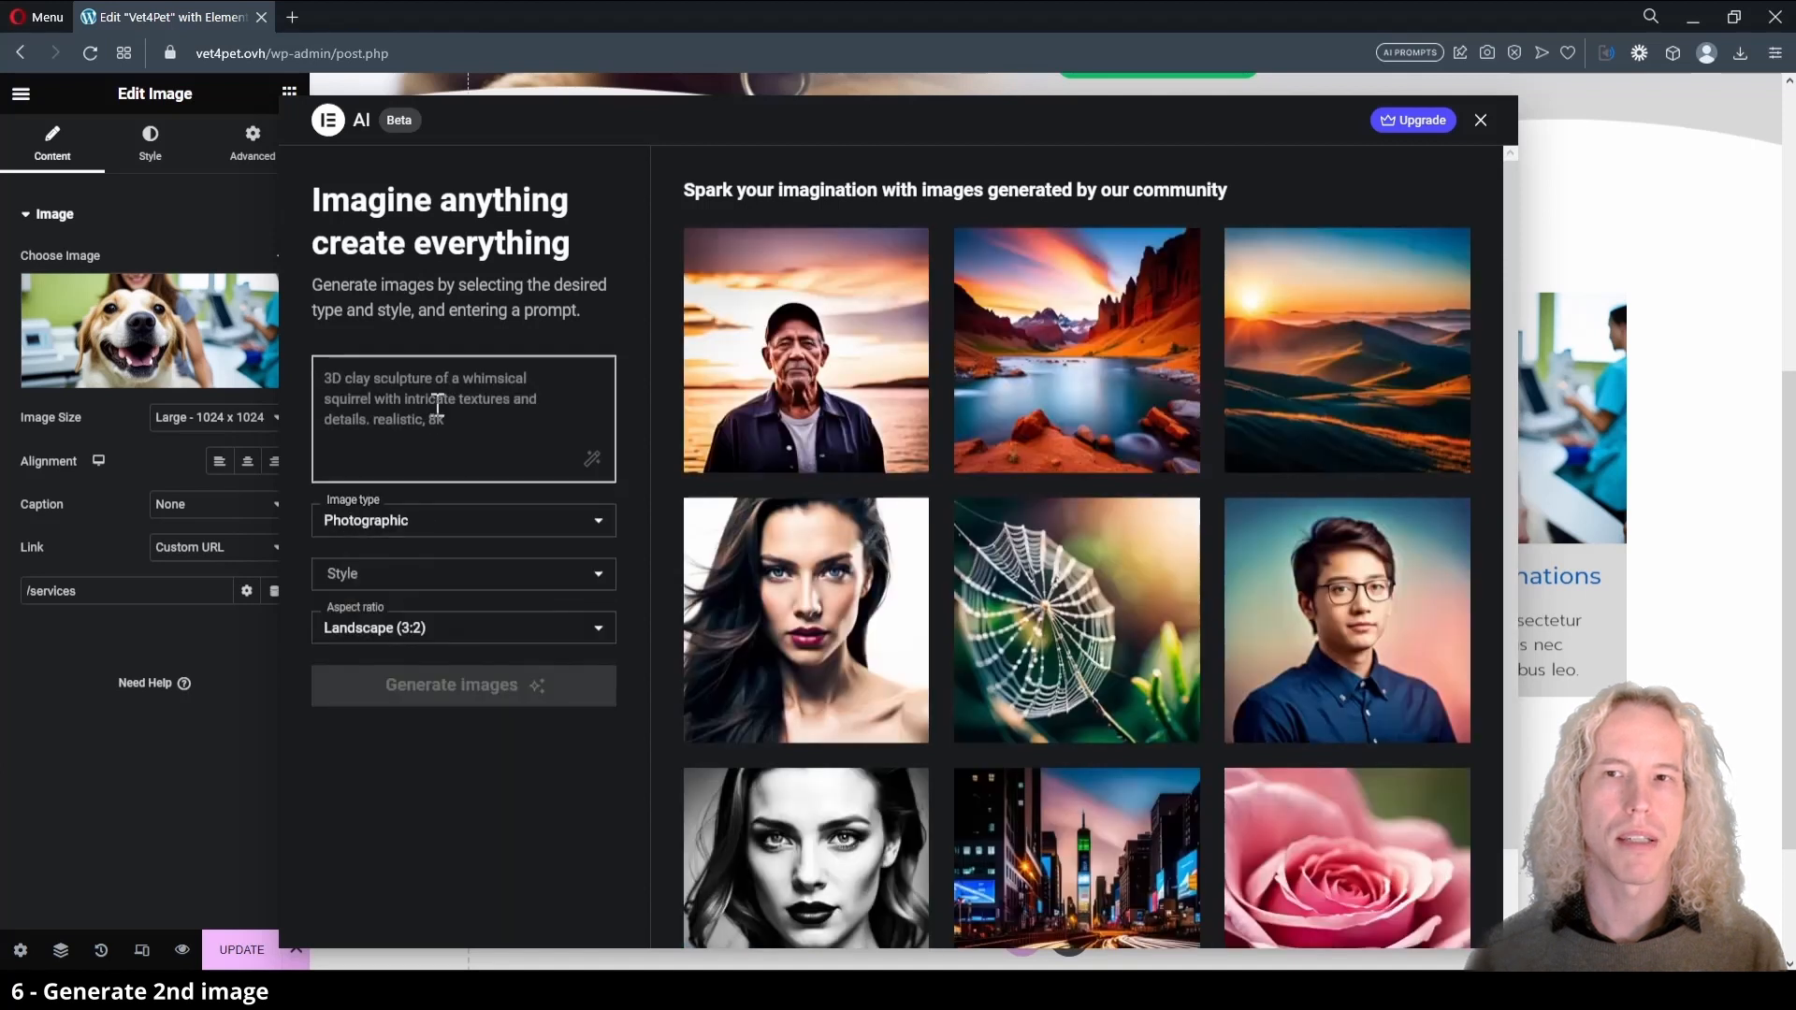
- Generate AI images from "Cute cat looking out from a red cross bag at a vet, intricate details, high quality, 4k, photographic" and use the second result
text(Cute cat looking out from a red cros)
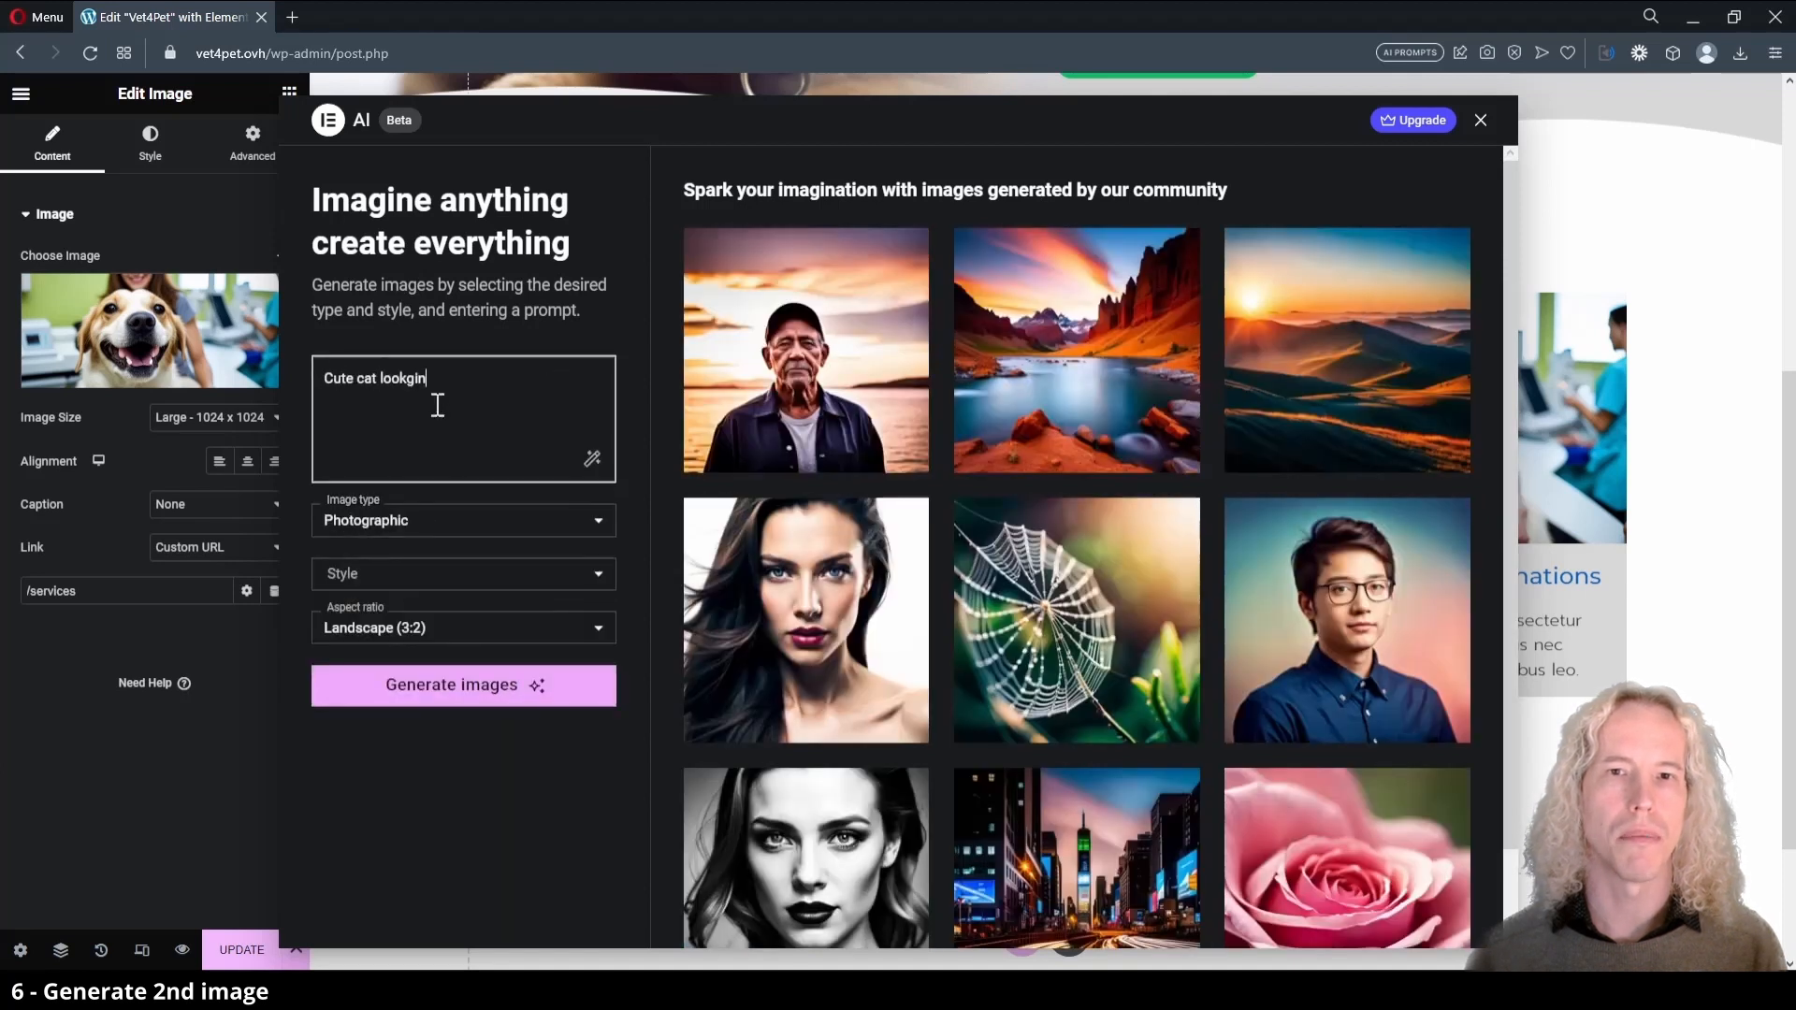
text(s bag at a vet, intricate details, high quality, 4k, photographic)
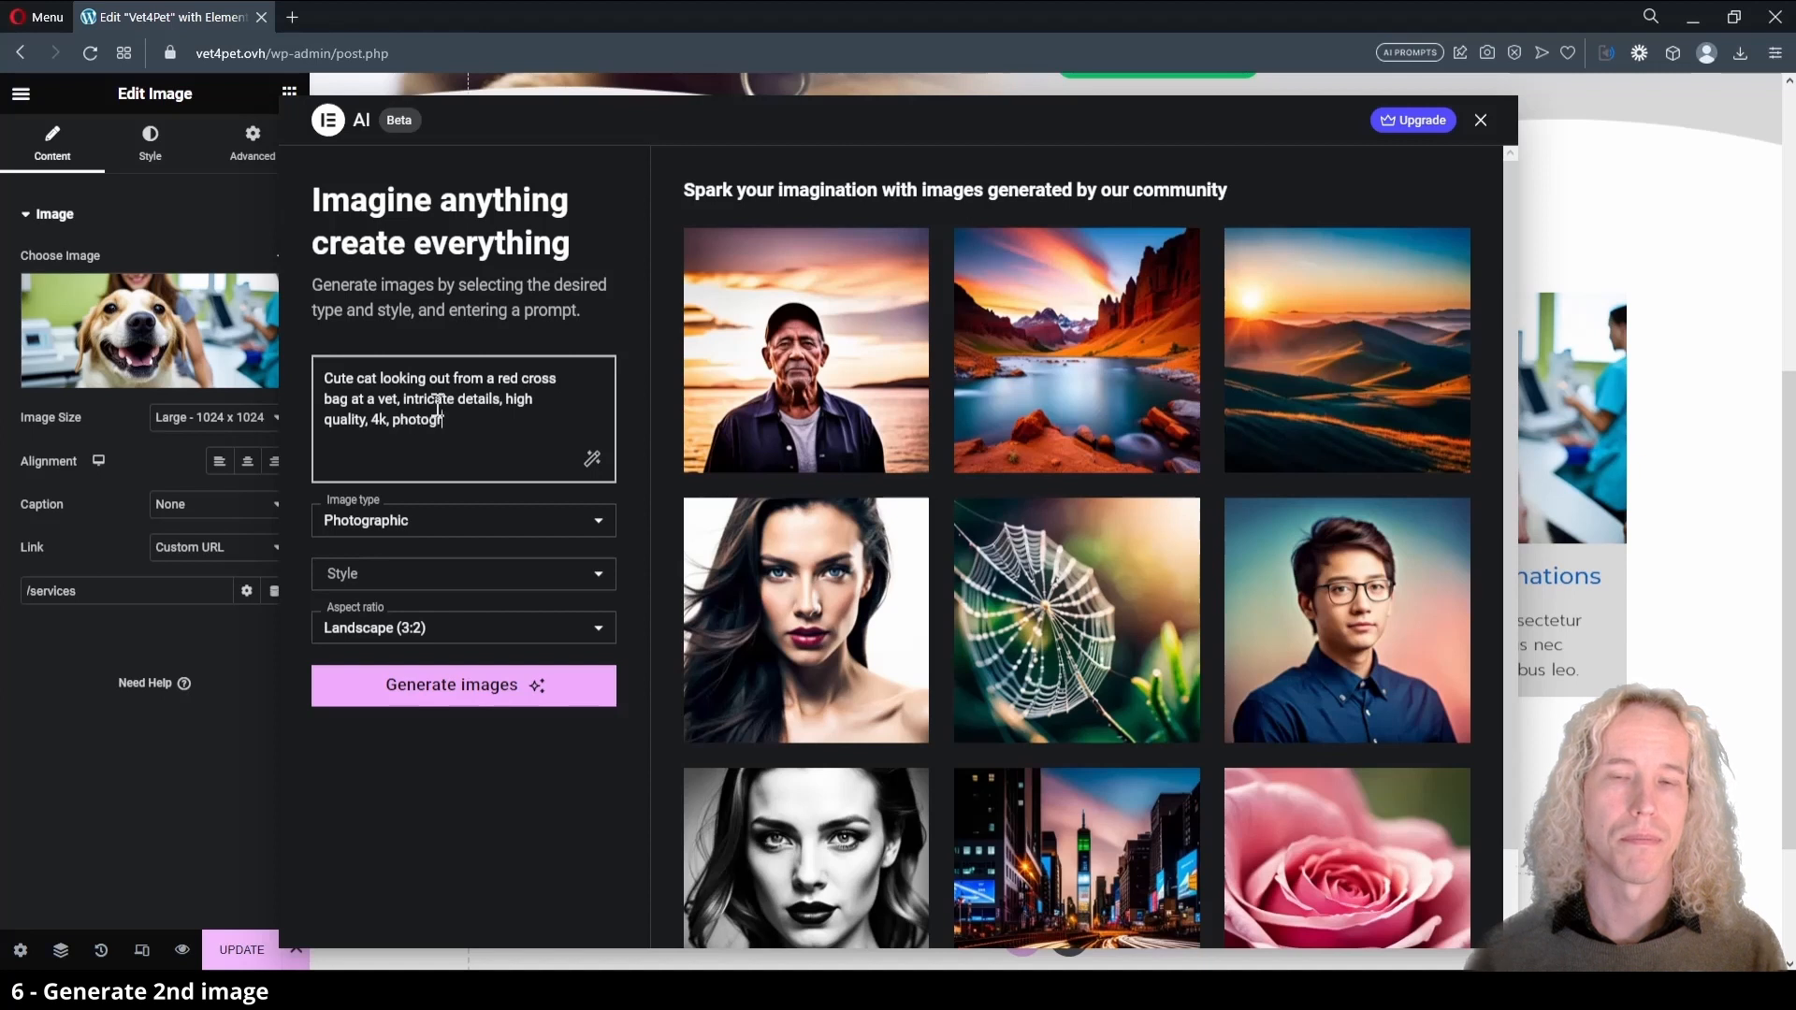
click(436, 689)
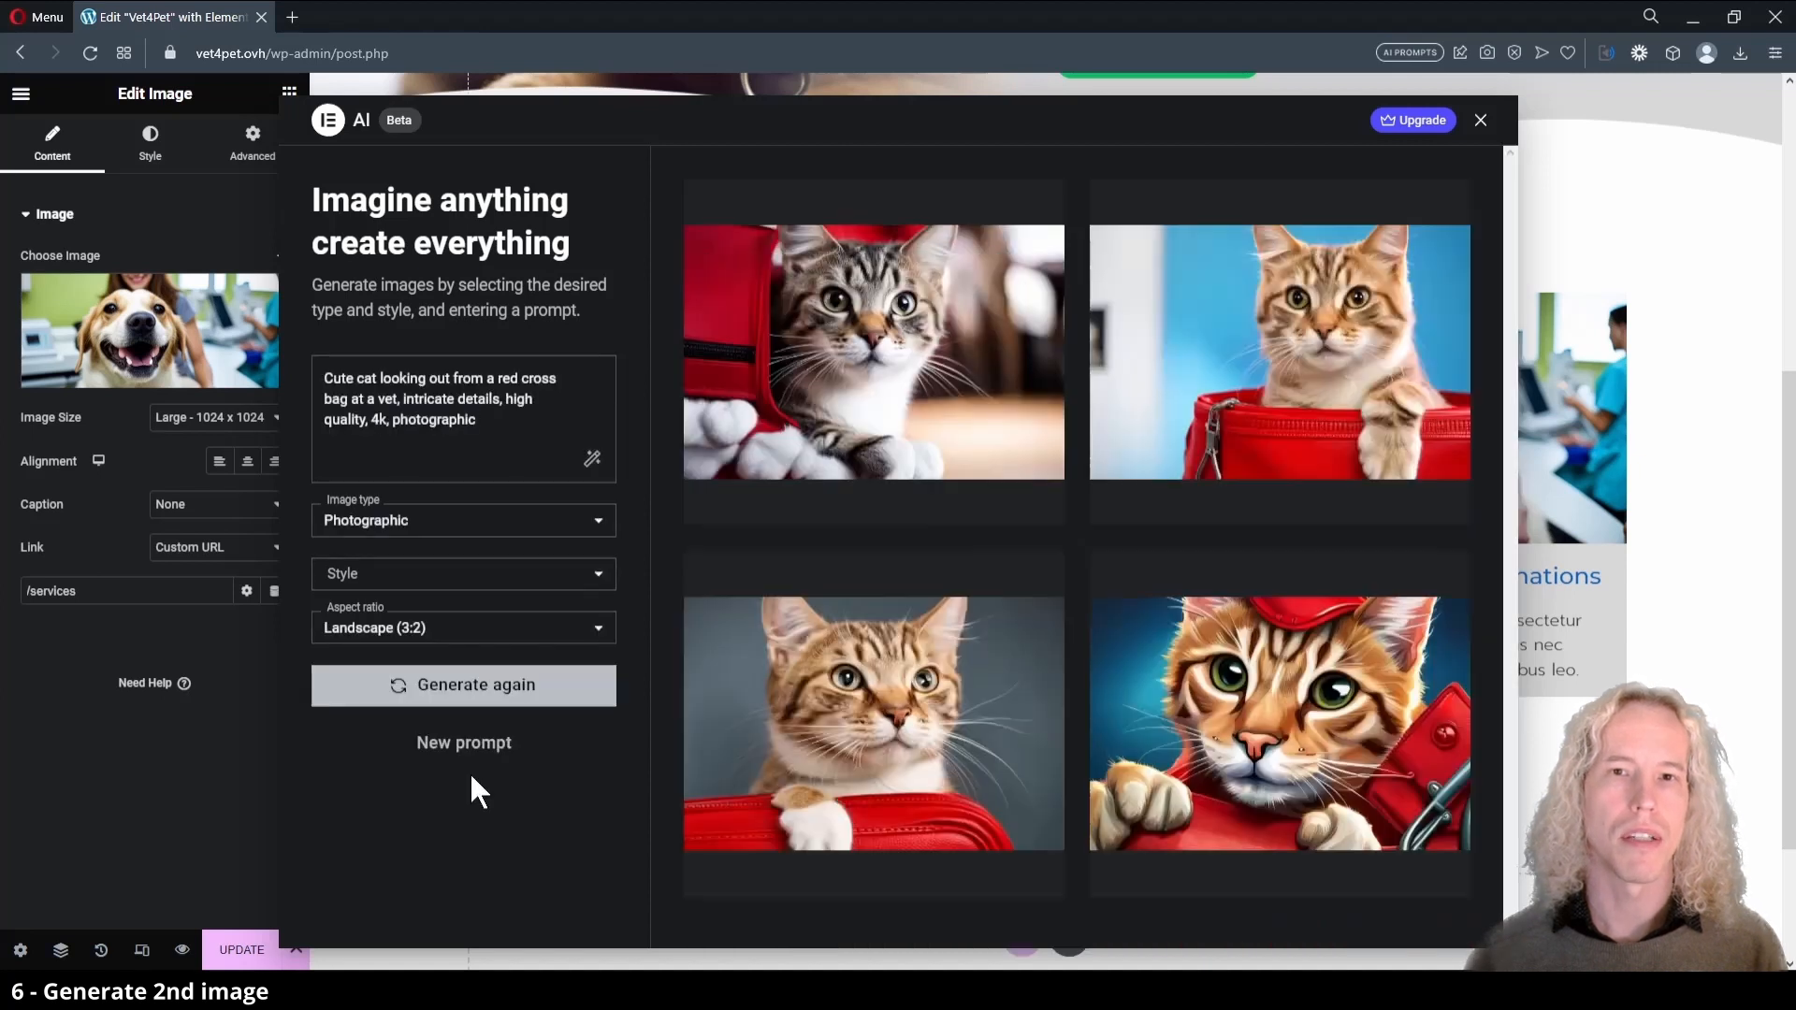
mouse_move(1246, 311)
click(1207, 484)
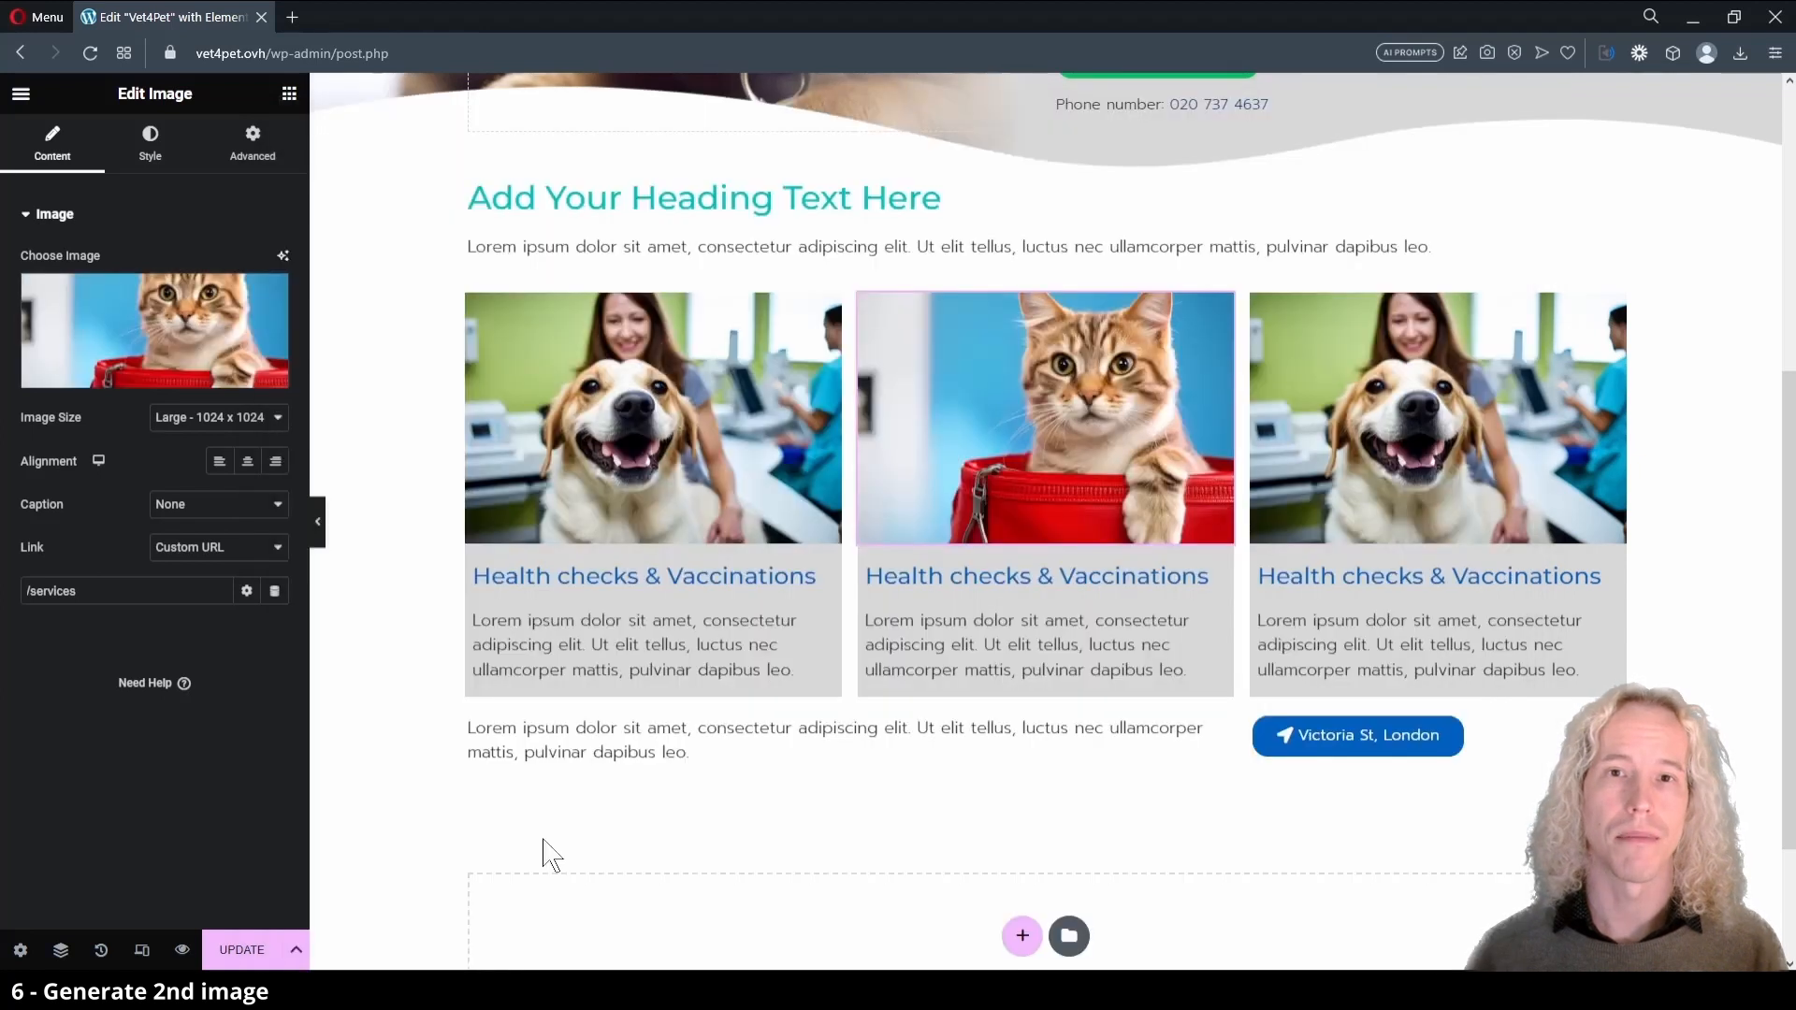
- Change the middle service card's title to "Emergency and Critical Care"
click(962, 577)
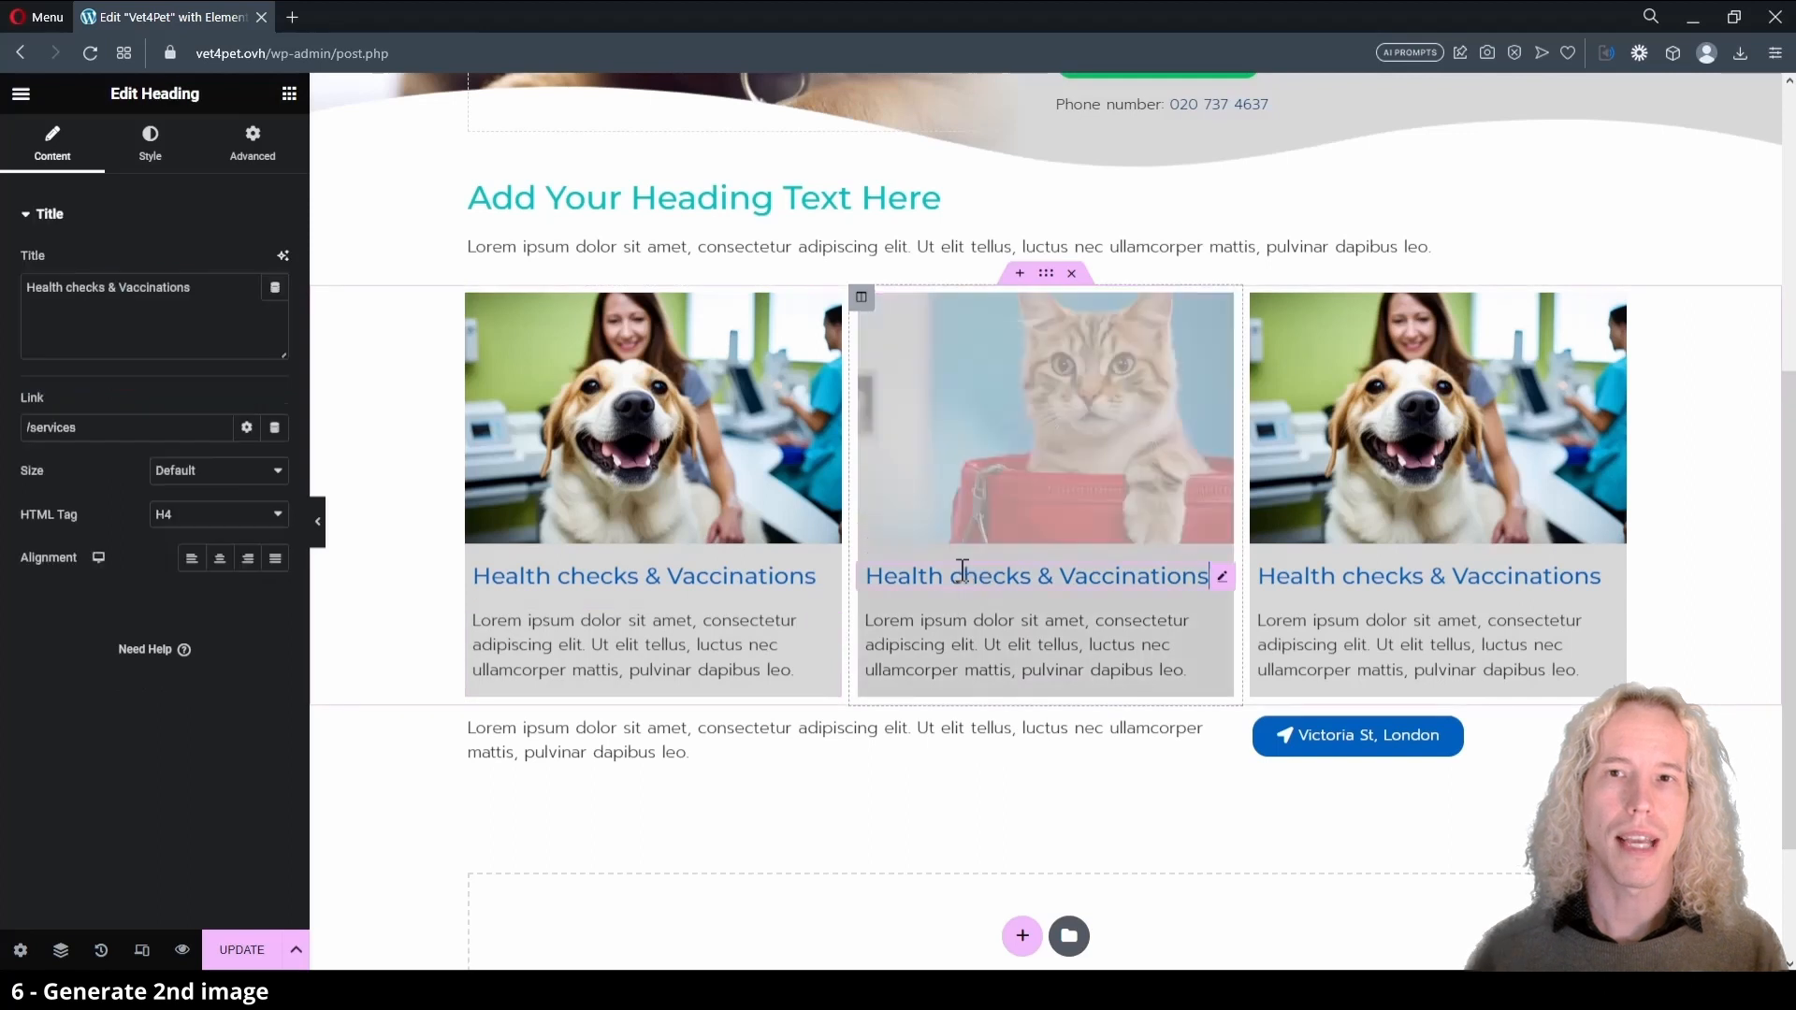
click(145, 349)
key(ctrl+a)
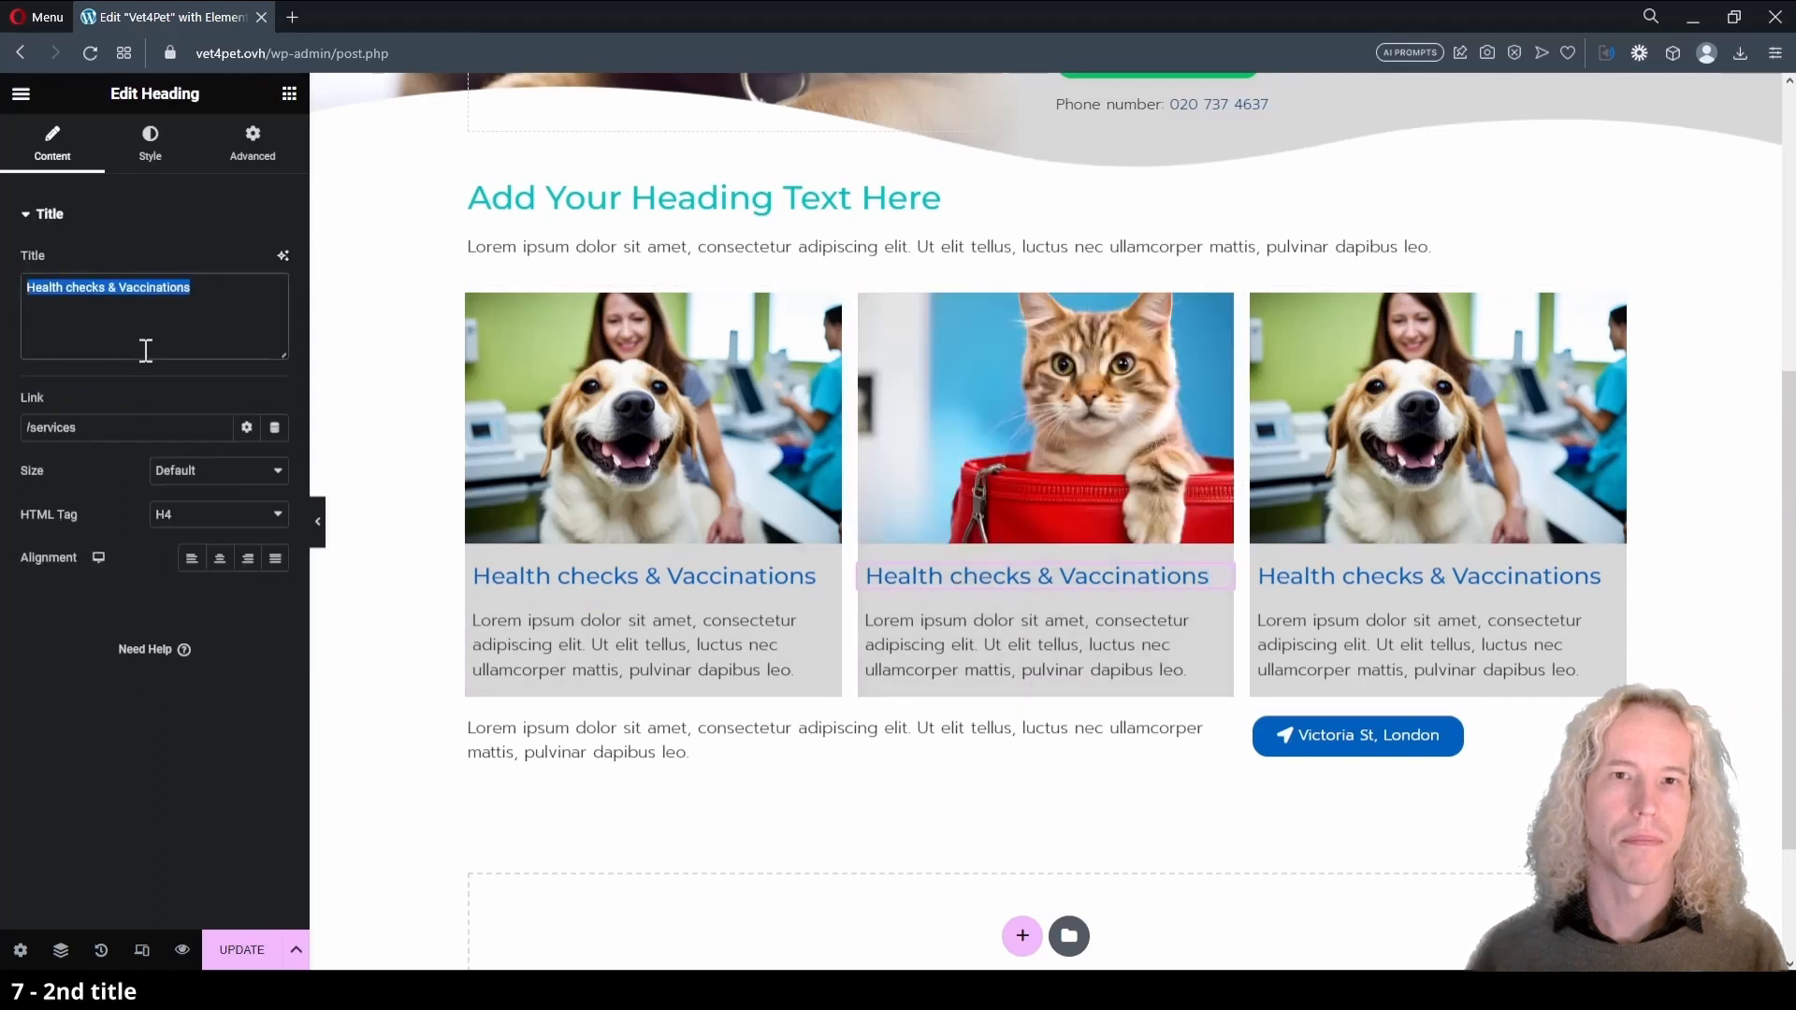
text(Emergency)
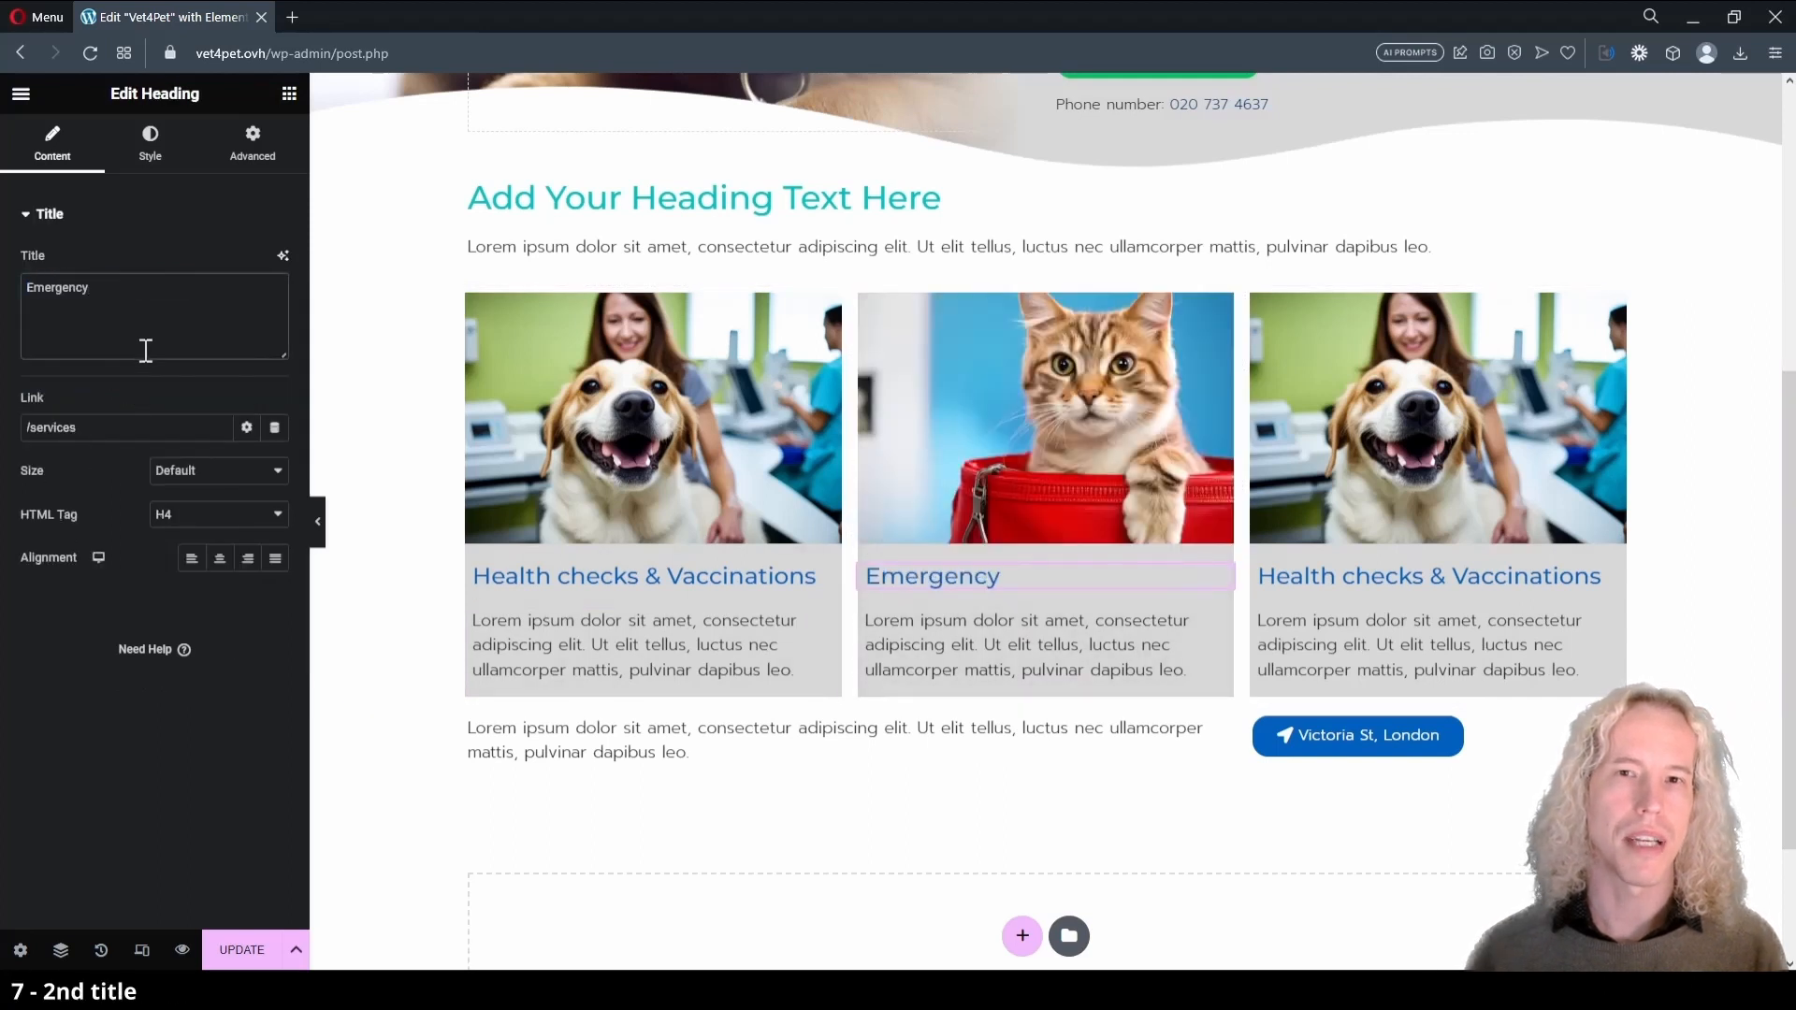
text( and Critical Care)
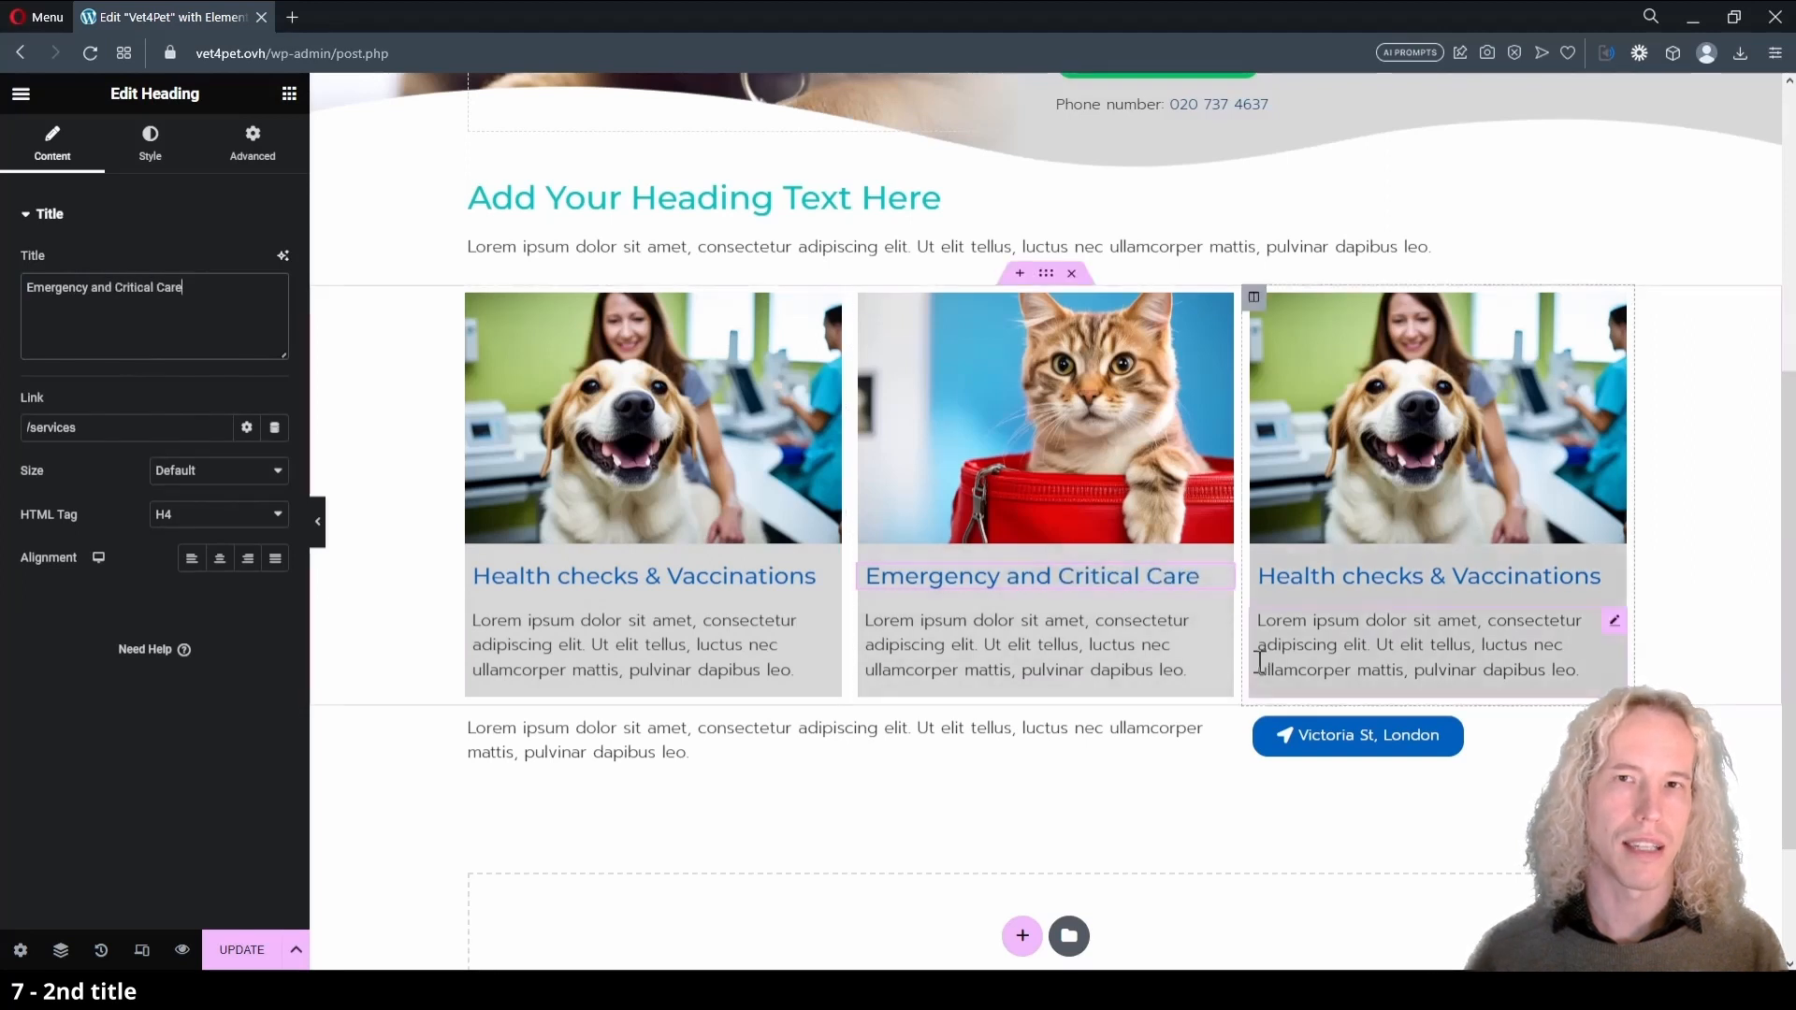
click(1218, 624)
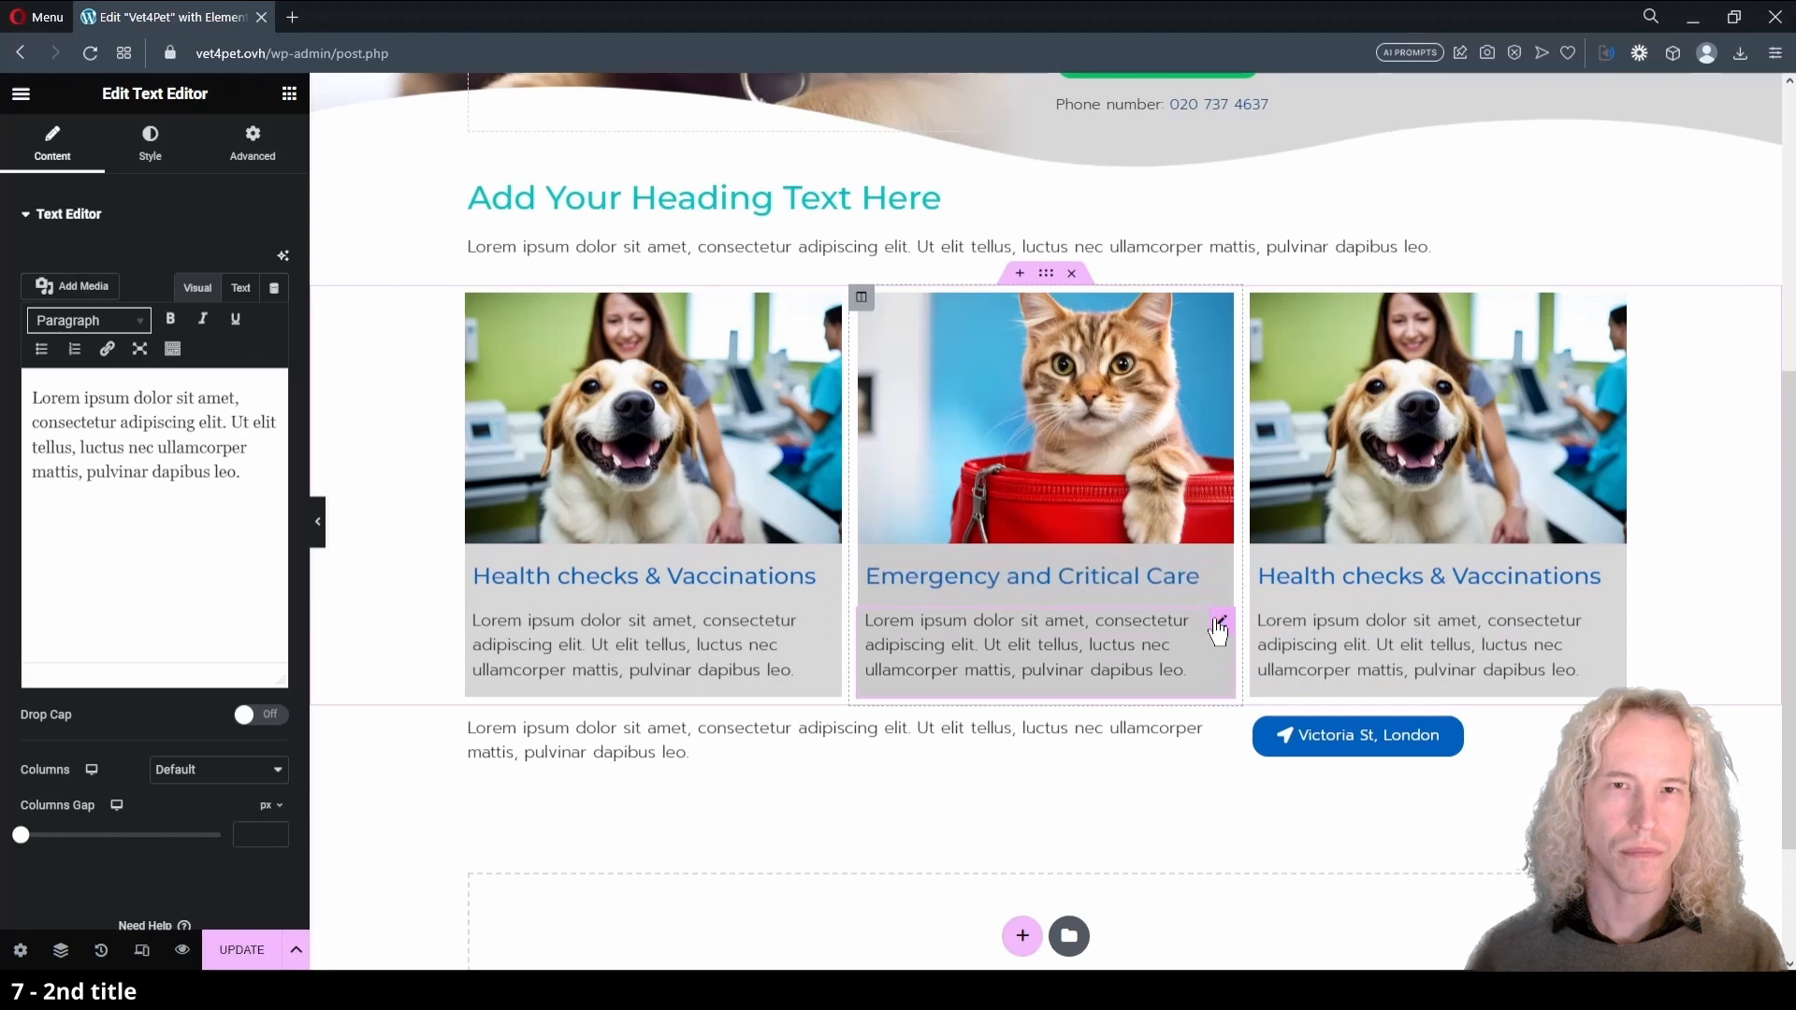
- Enter the AI prompt "Cute dog wearing a hospital robe at vet, intricate details, photographic, high quality, 4k" for the third card's image
click(1615, 307)
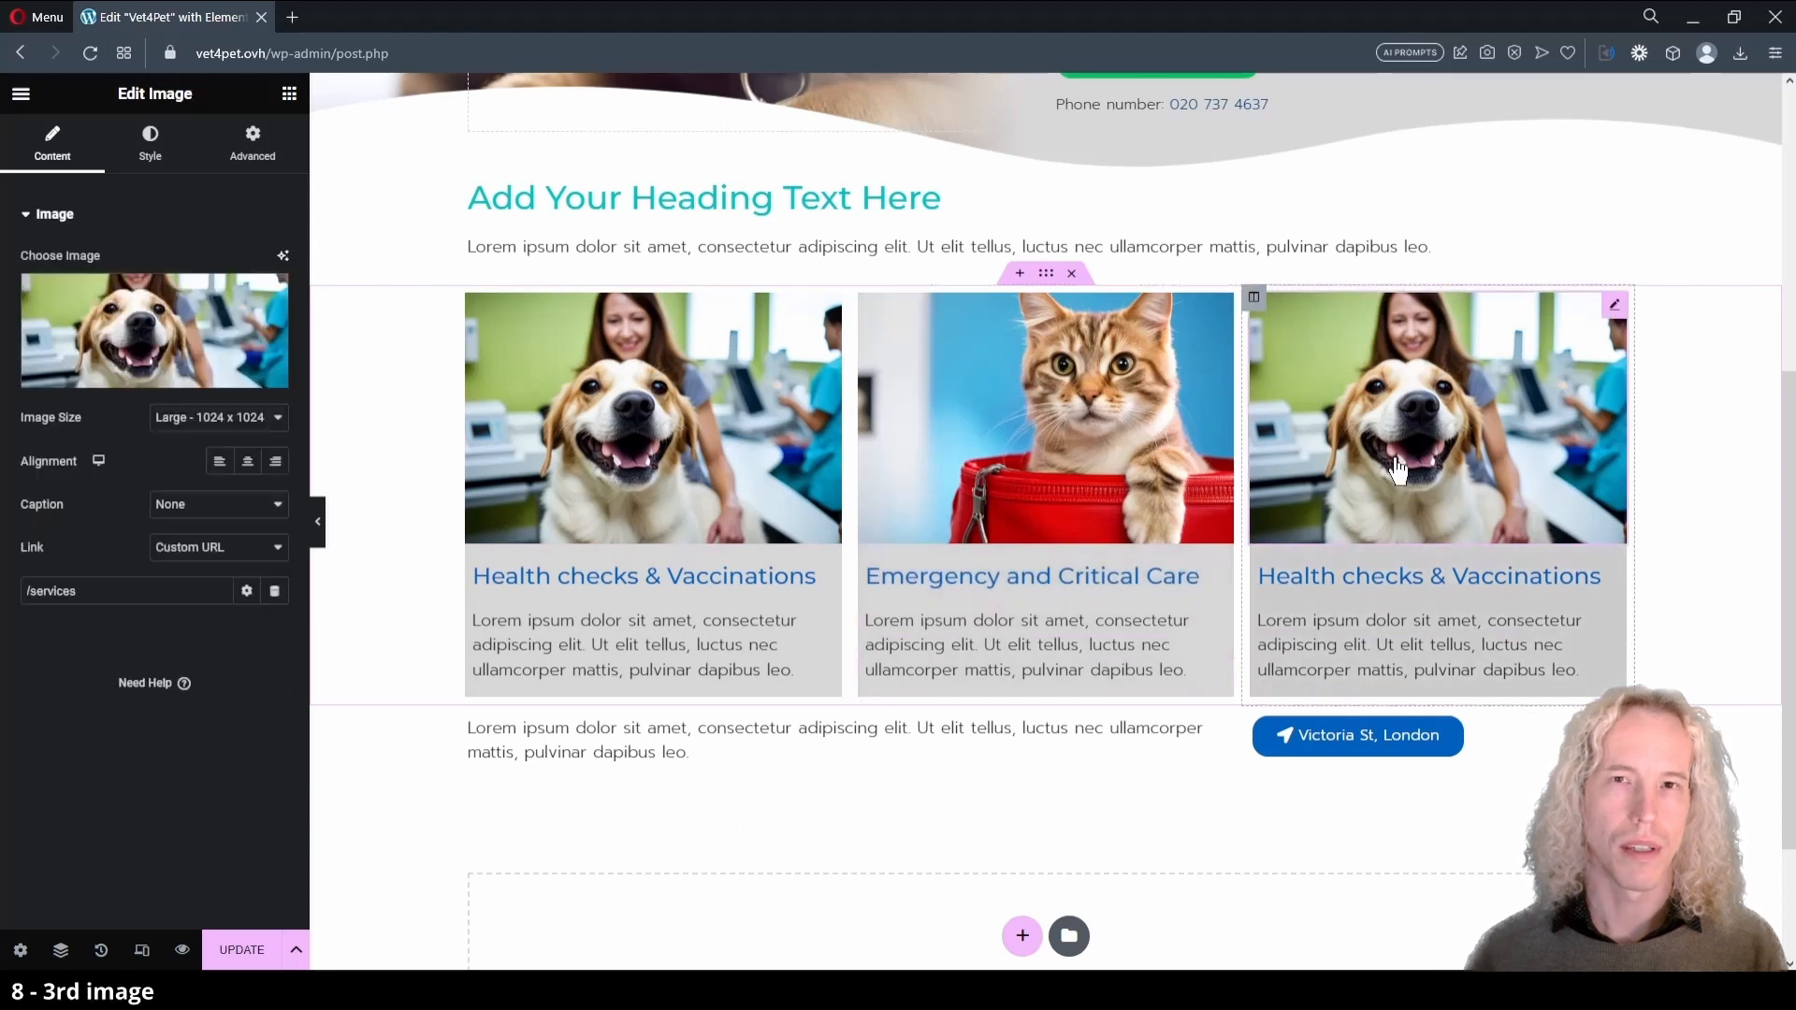
click(282, 255)
click(409, 193)
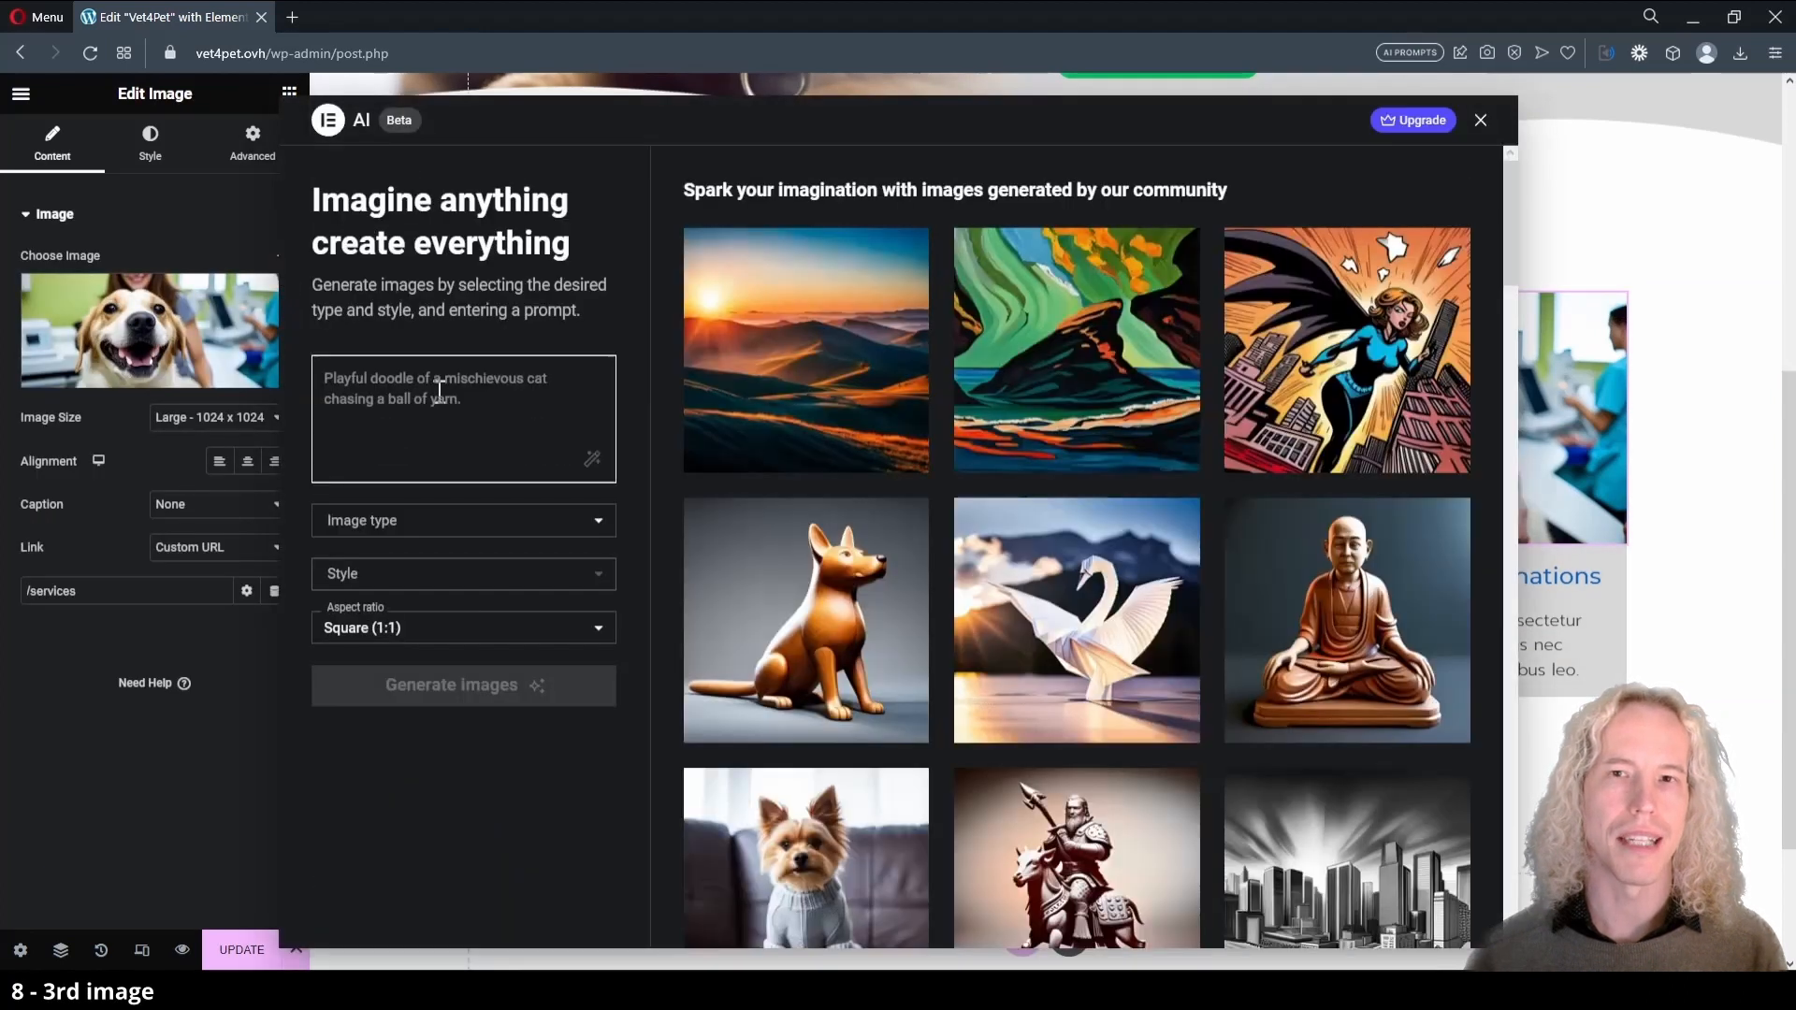
click(439, 390)
text(Cute dog wearing a hospital robe)
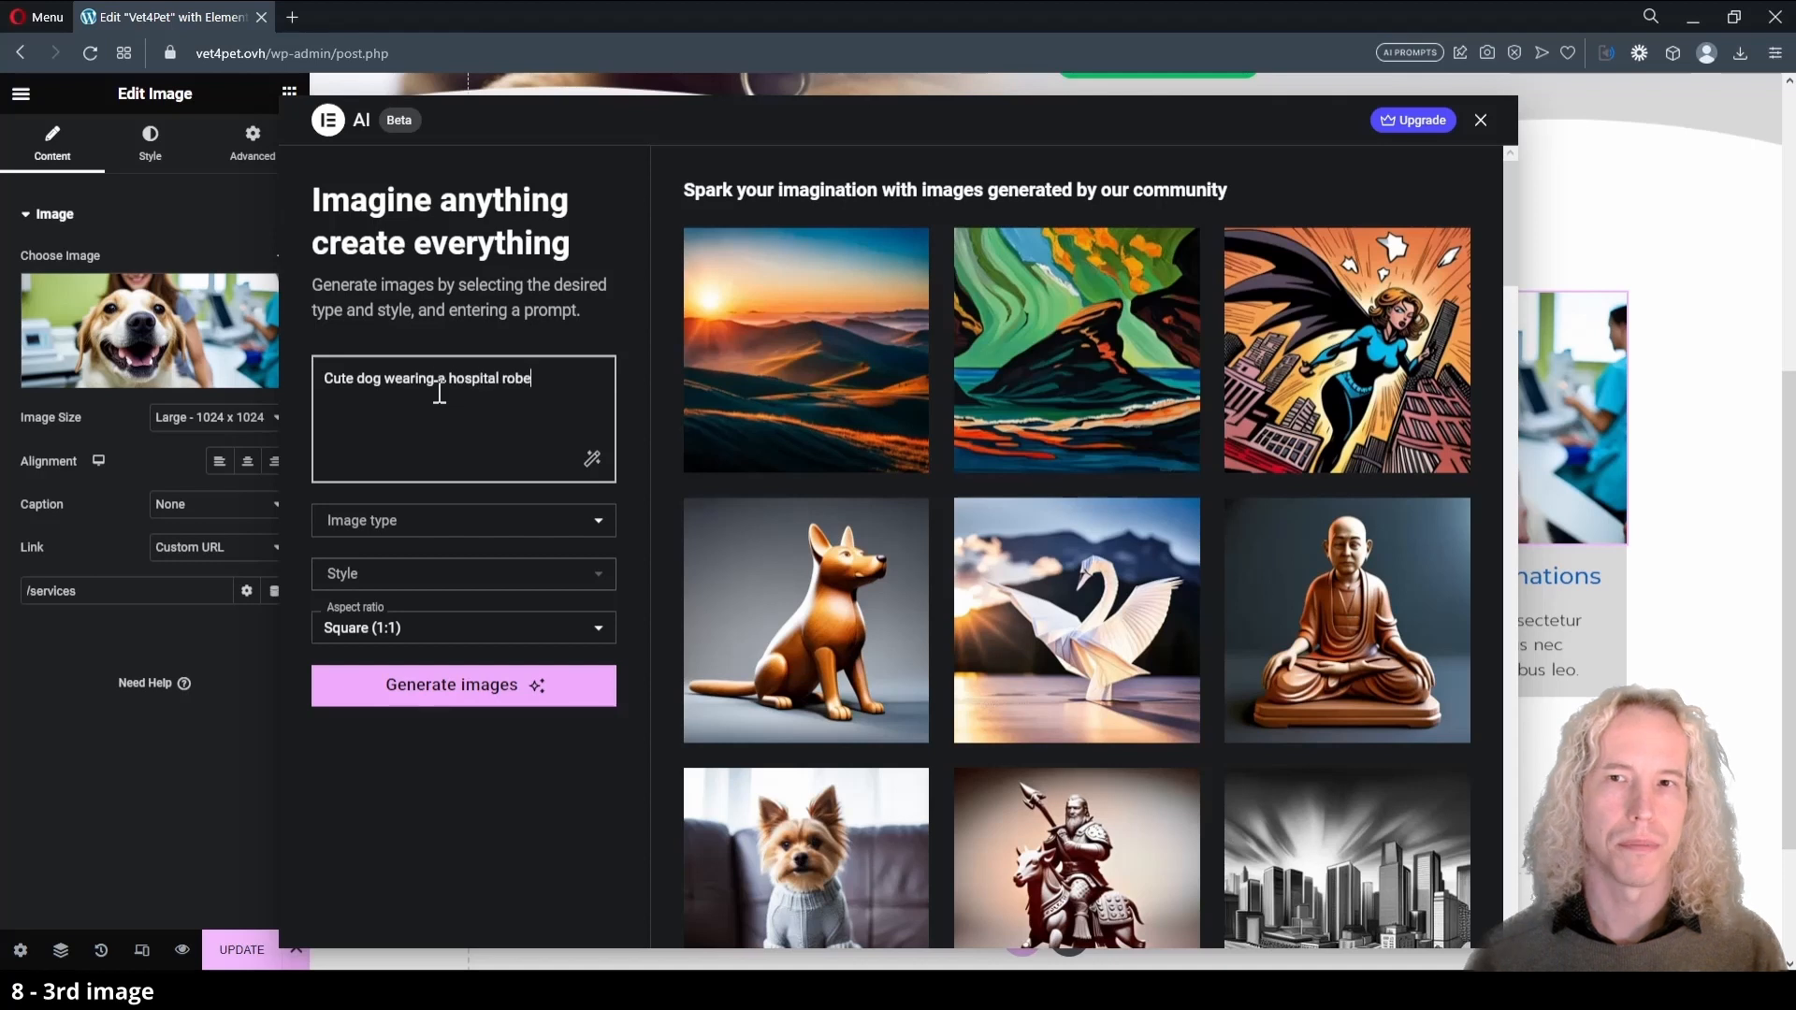
text(ate details, photographic,)
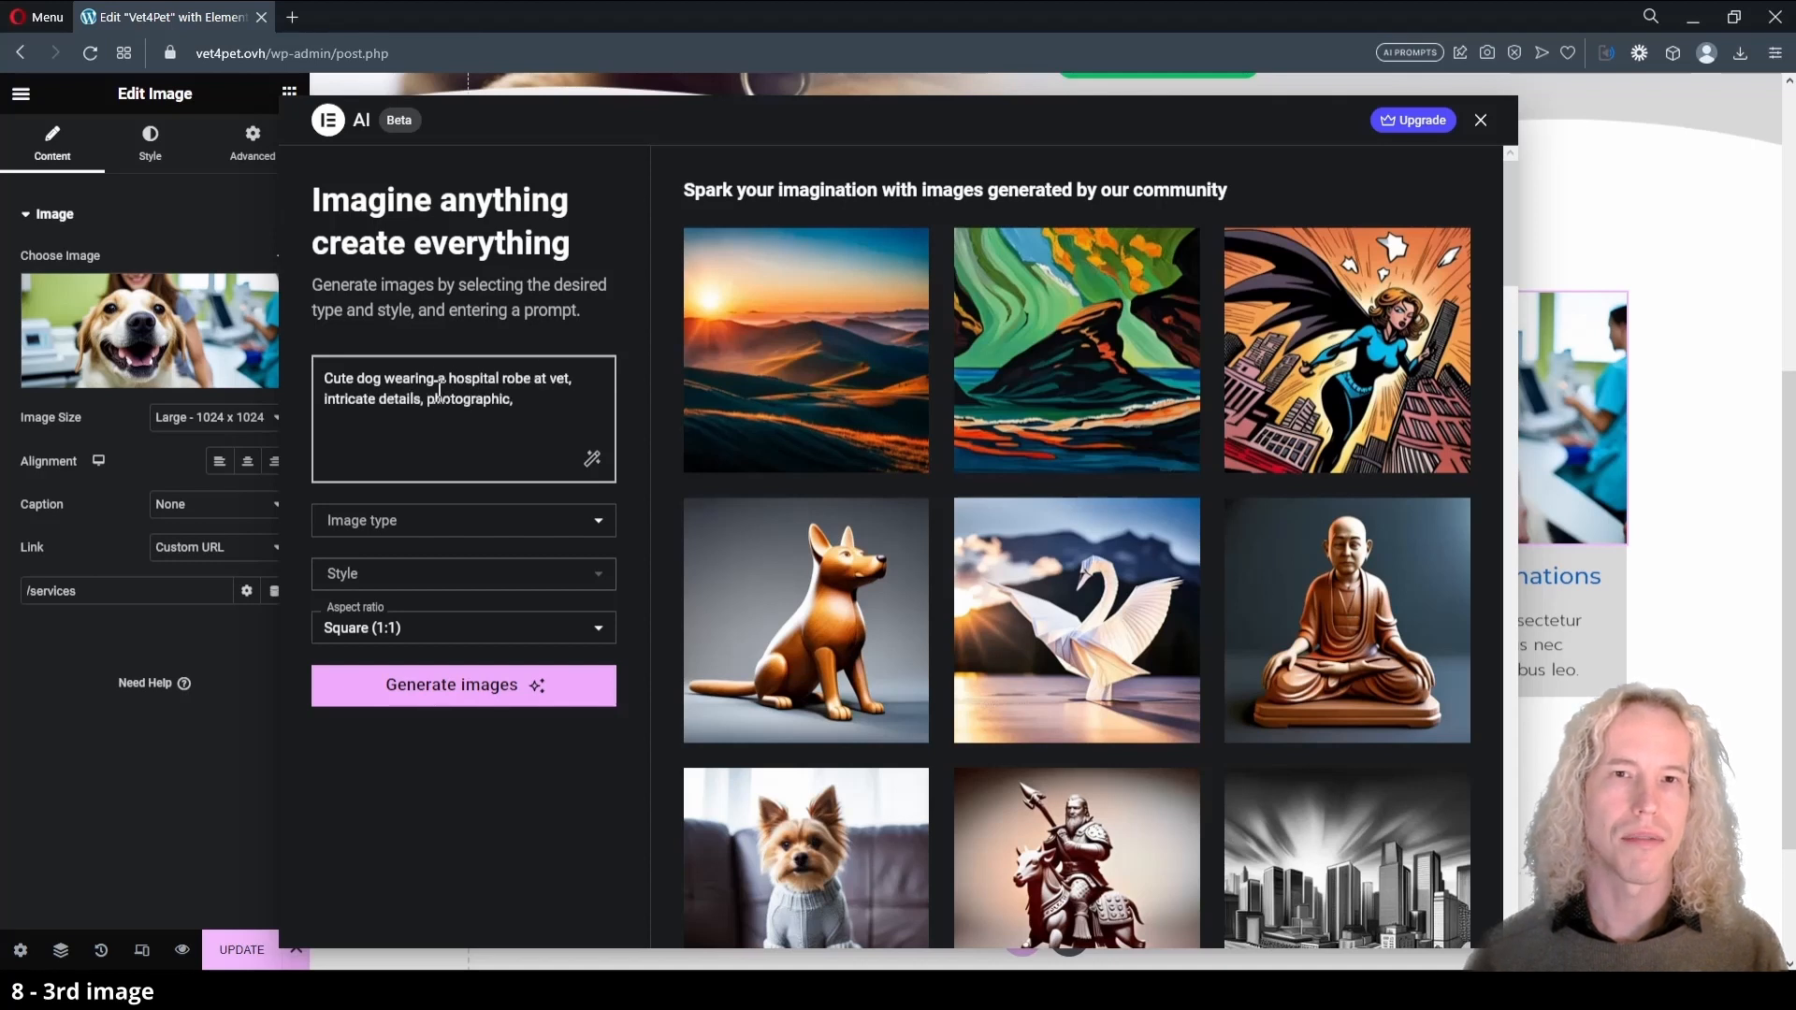
text( high quality, 4k)
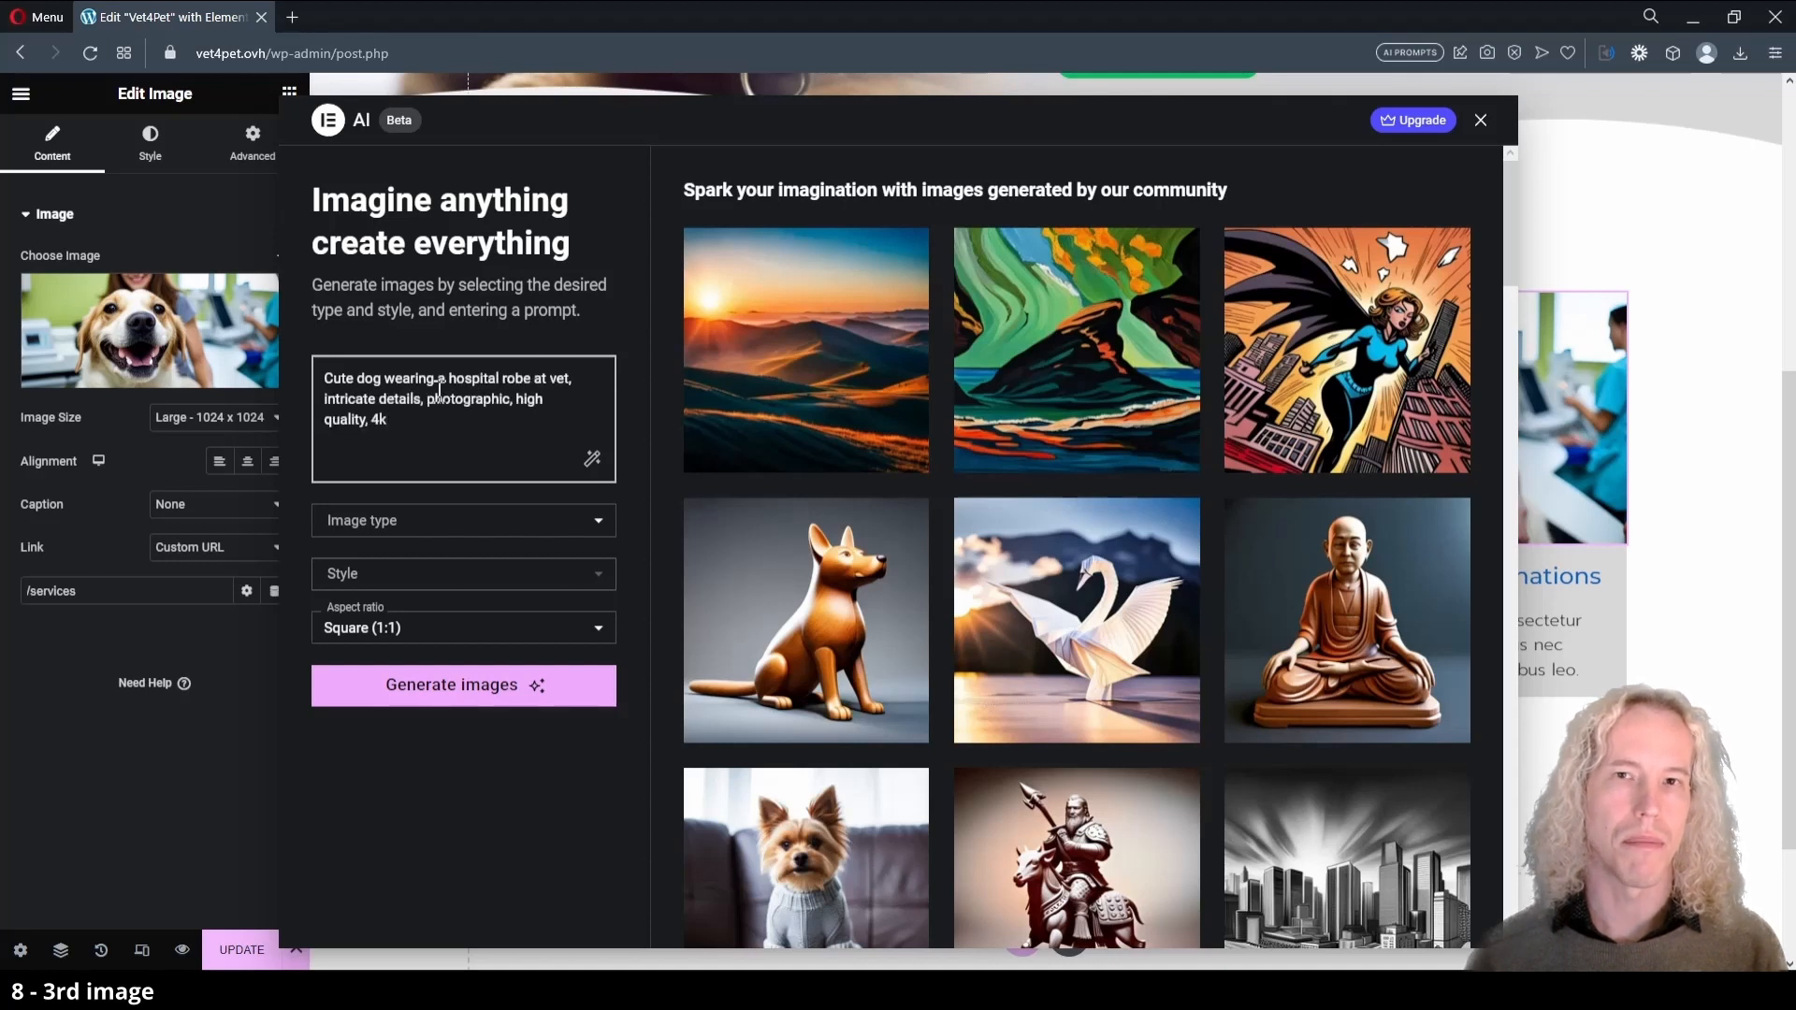
- Generate the images as Photographic in Landscape (3:2) and use the second result as the third card's image
click(464, 627)
click(433, 701)
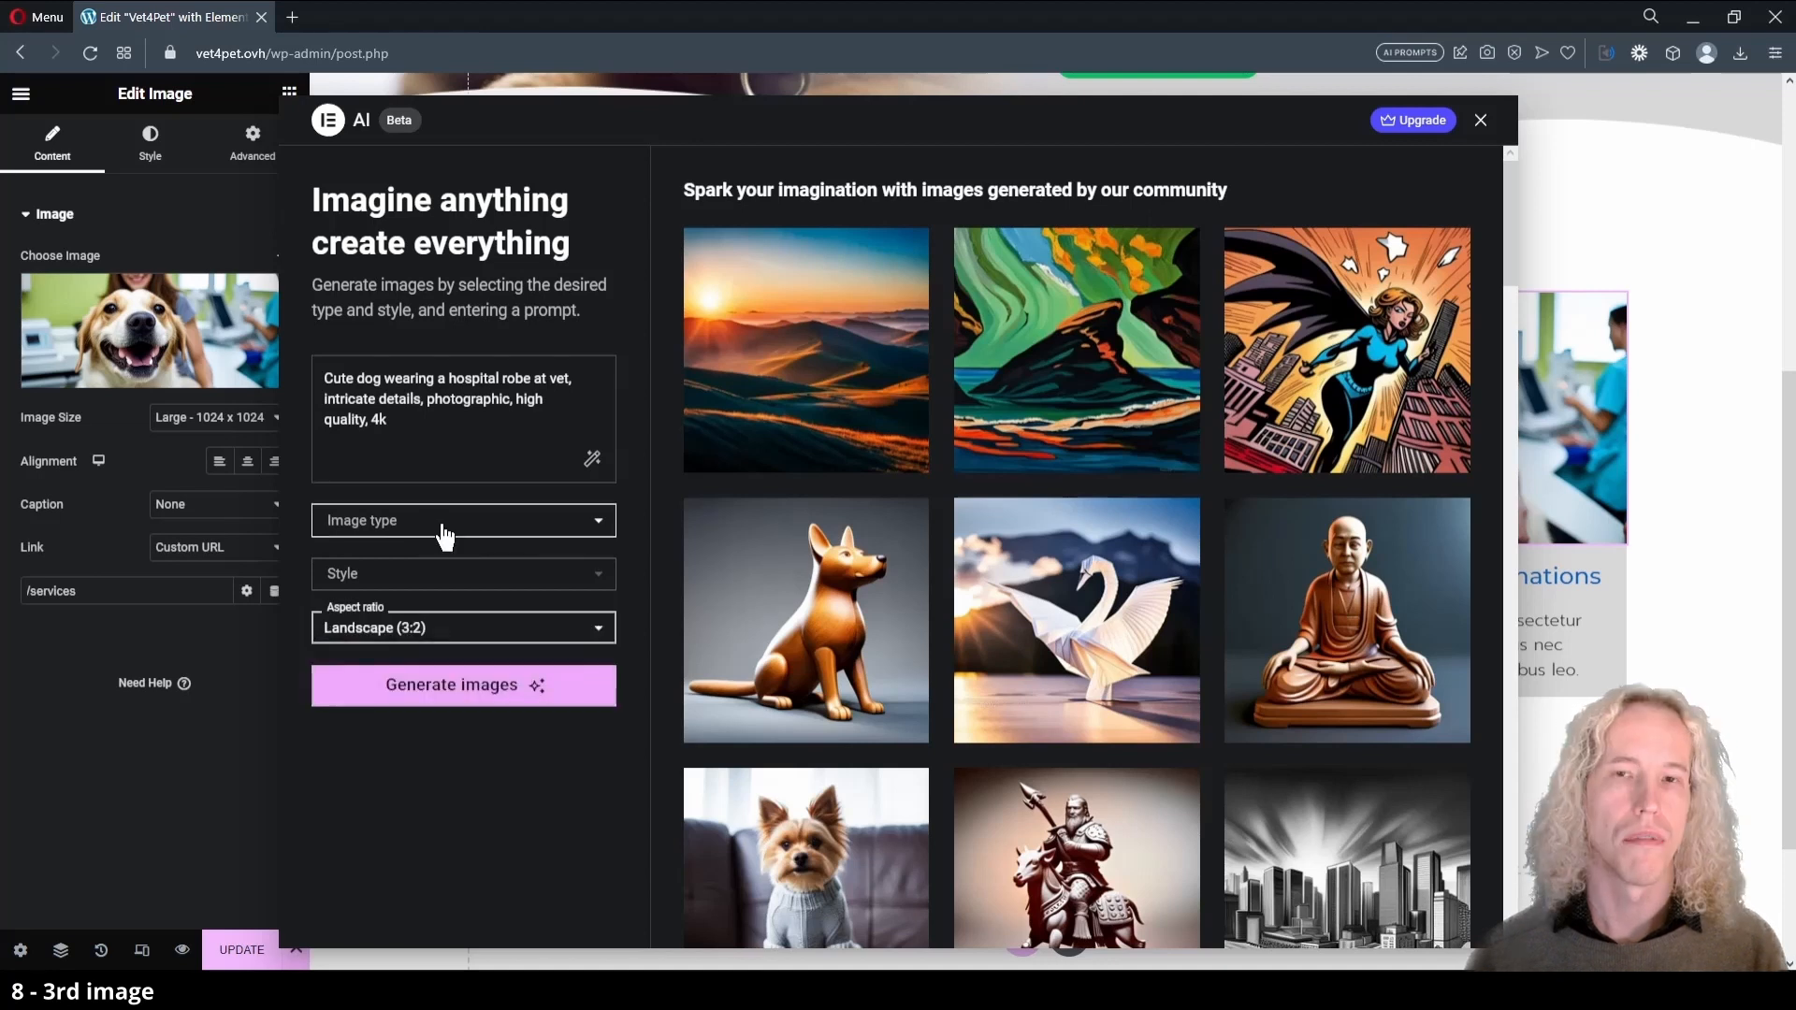
click(440, 526)
click(429, 599)
click(469, 694)
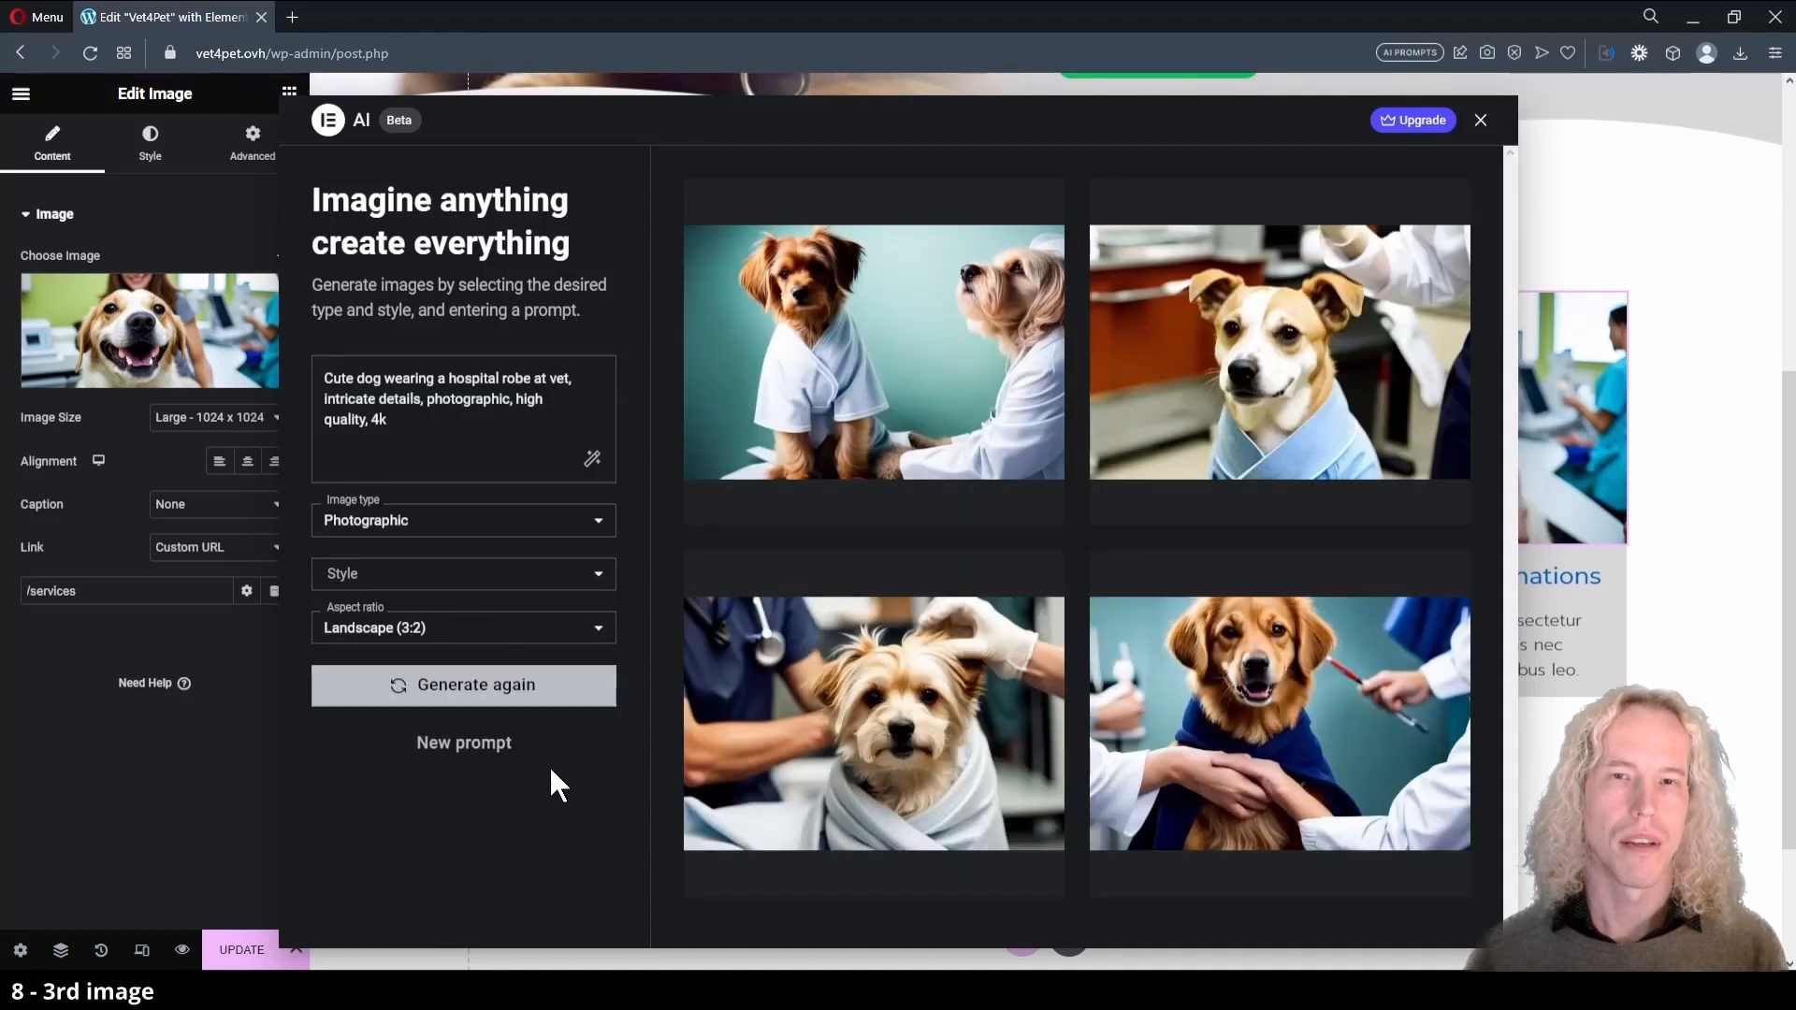
mouse_move(1238, 443)
click(1220, 486)
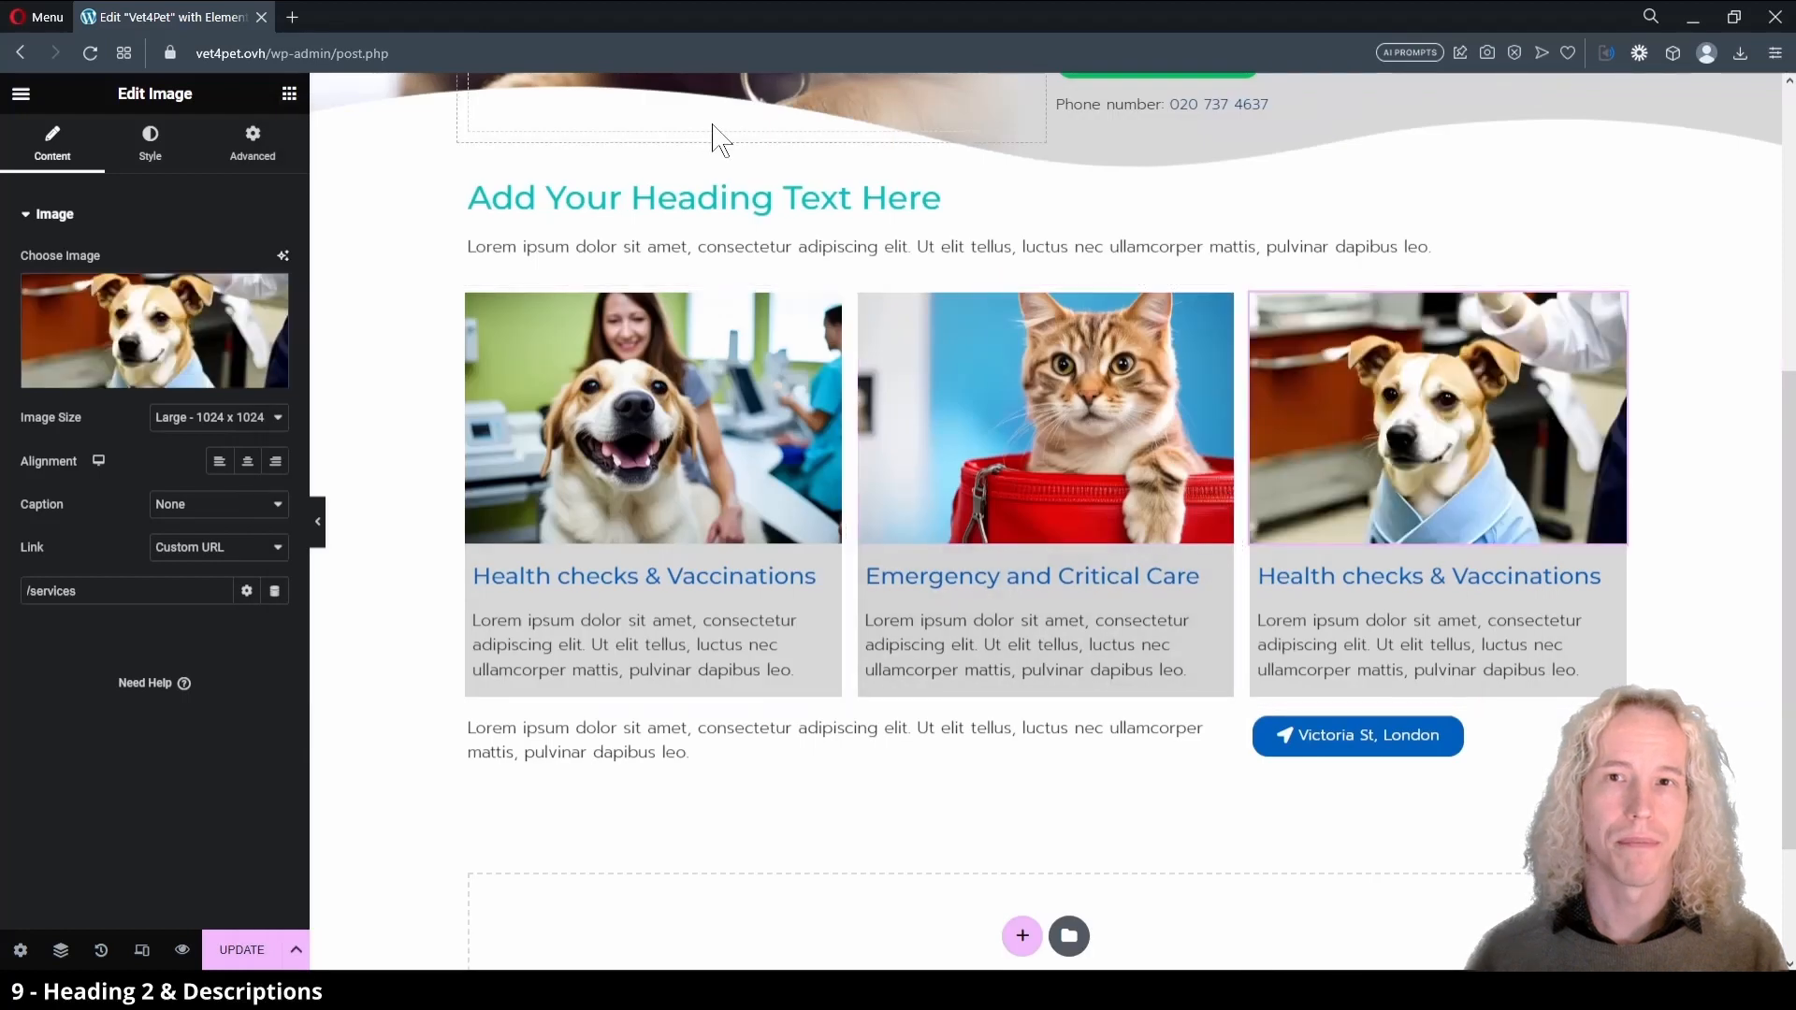
- Replace the placeholder heading above the service cards with "Taking care of your small family members"
click(689, 201)
triple_click(689, 203)
text(Taking ca)
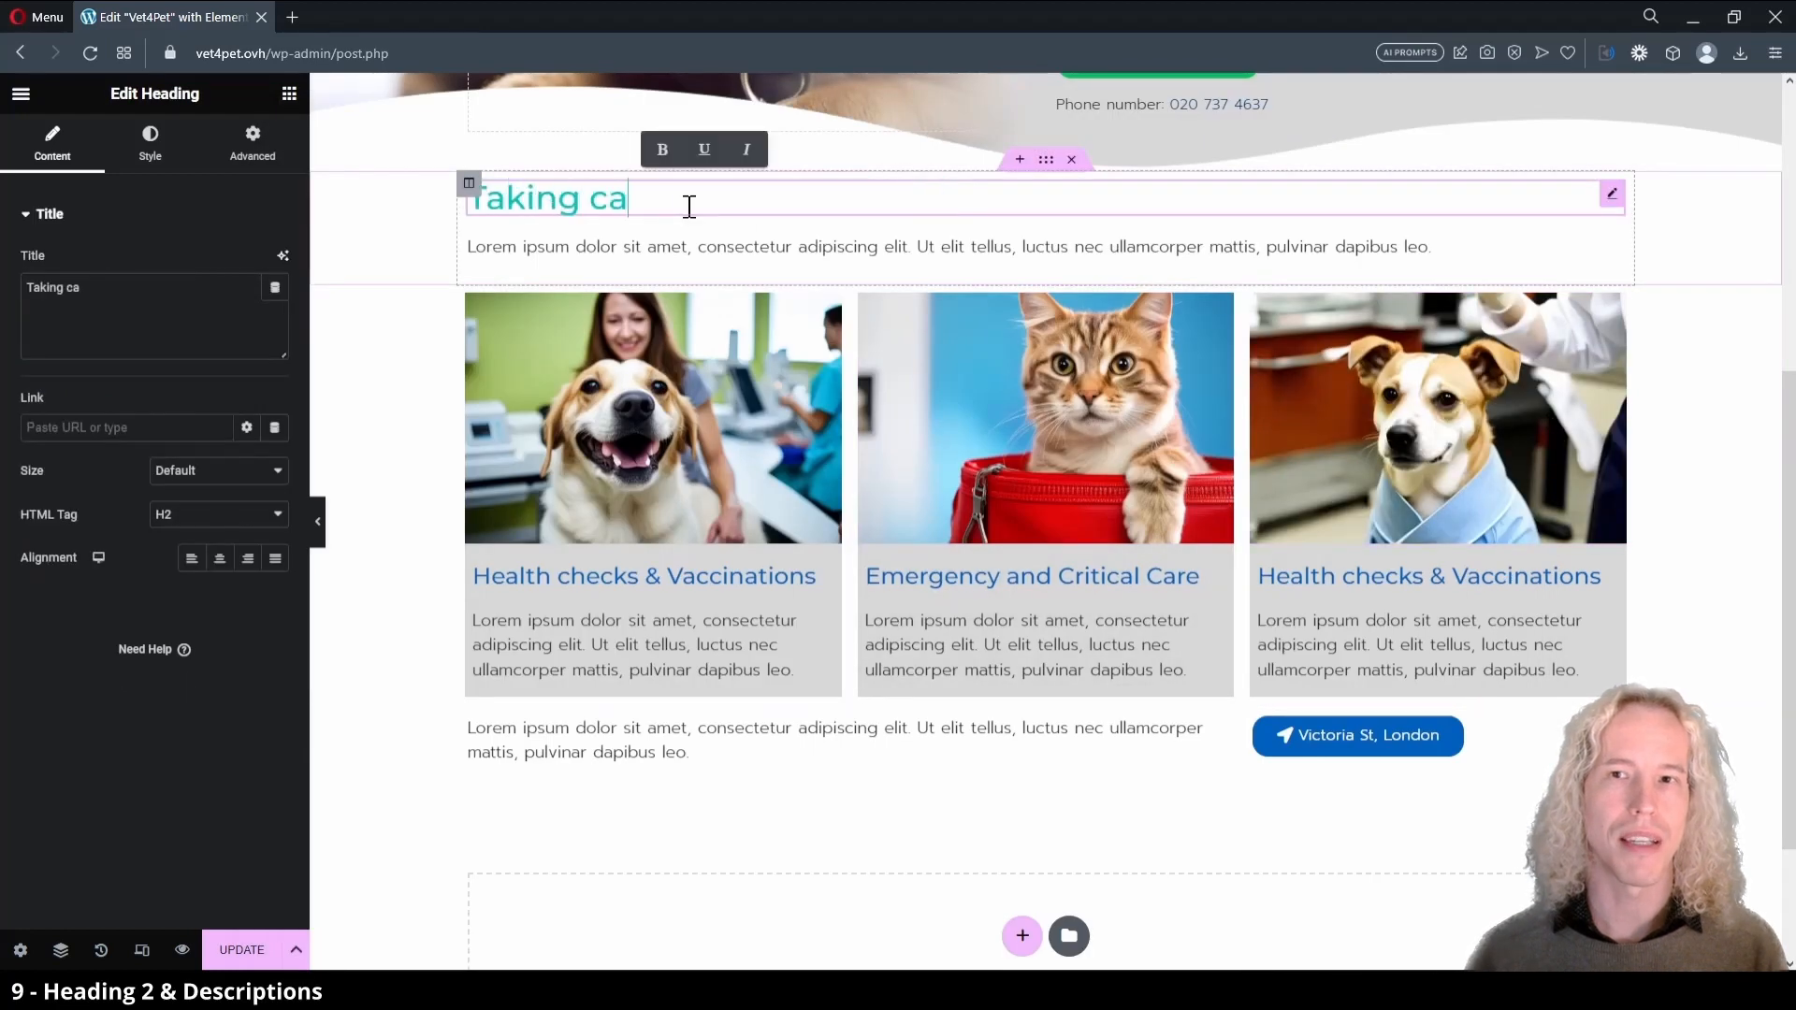
text(re of your small family members)
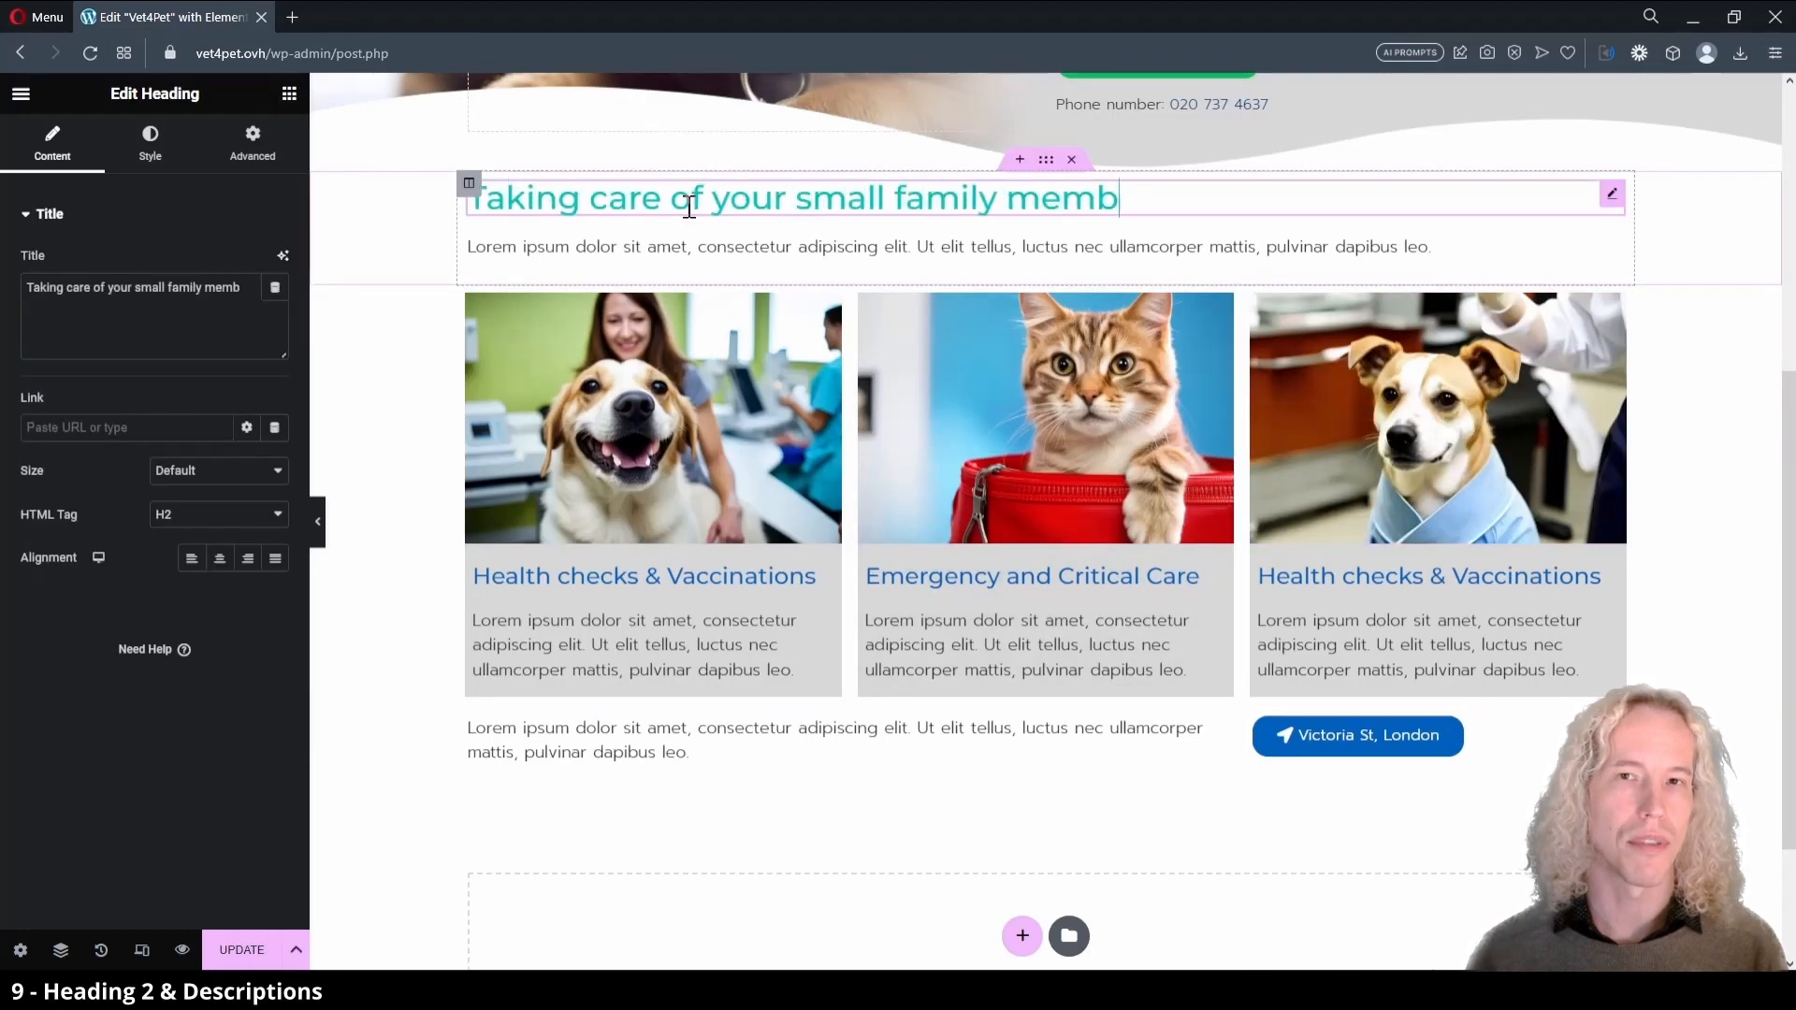
- Replace the placeholder under the section heading with AI text from "Write an opening description for vet's services for a website. Max 50 words."
click(657, 242)
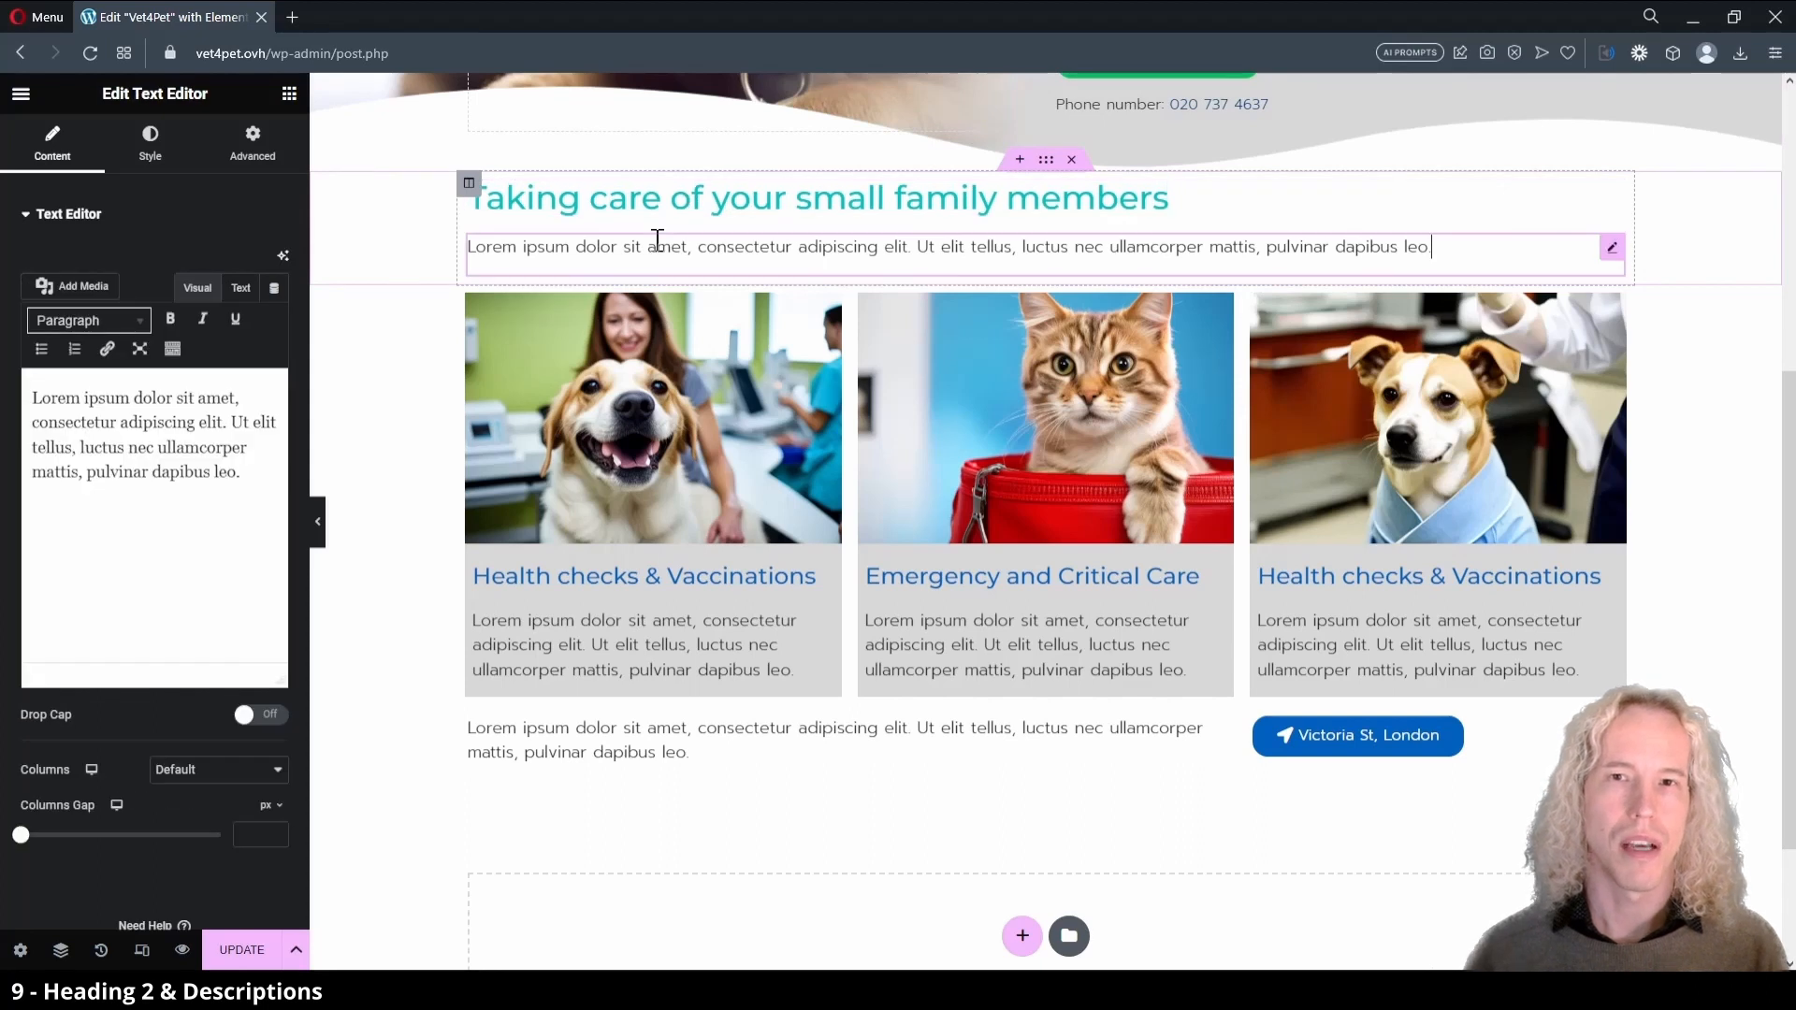
triple_click(658, 241)
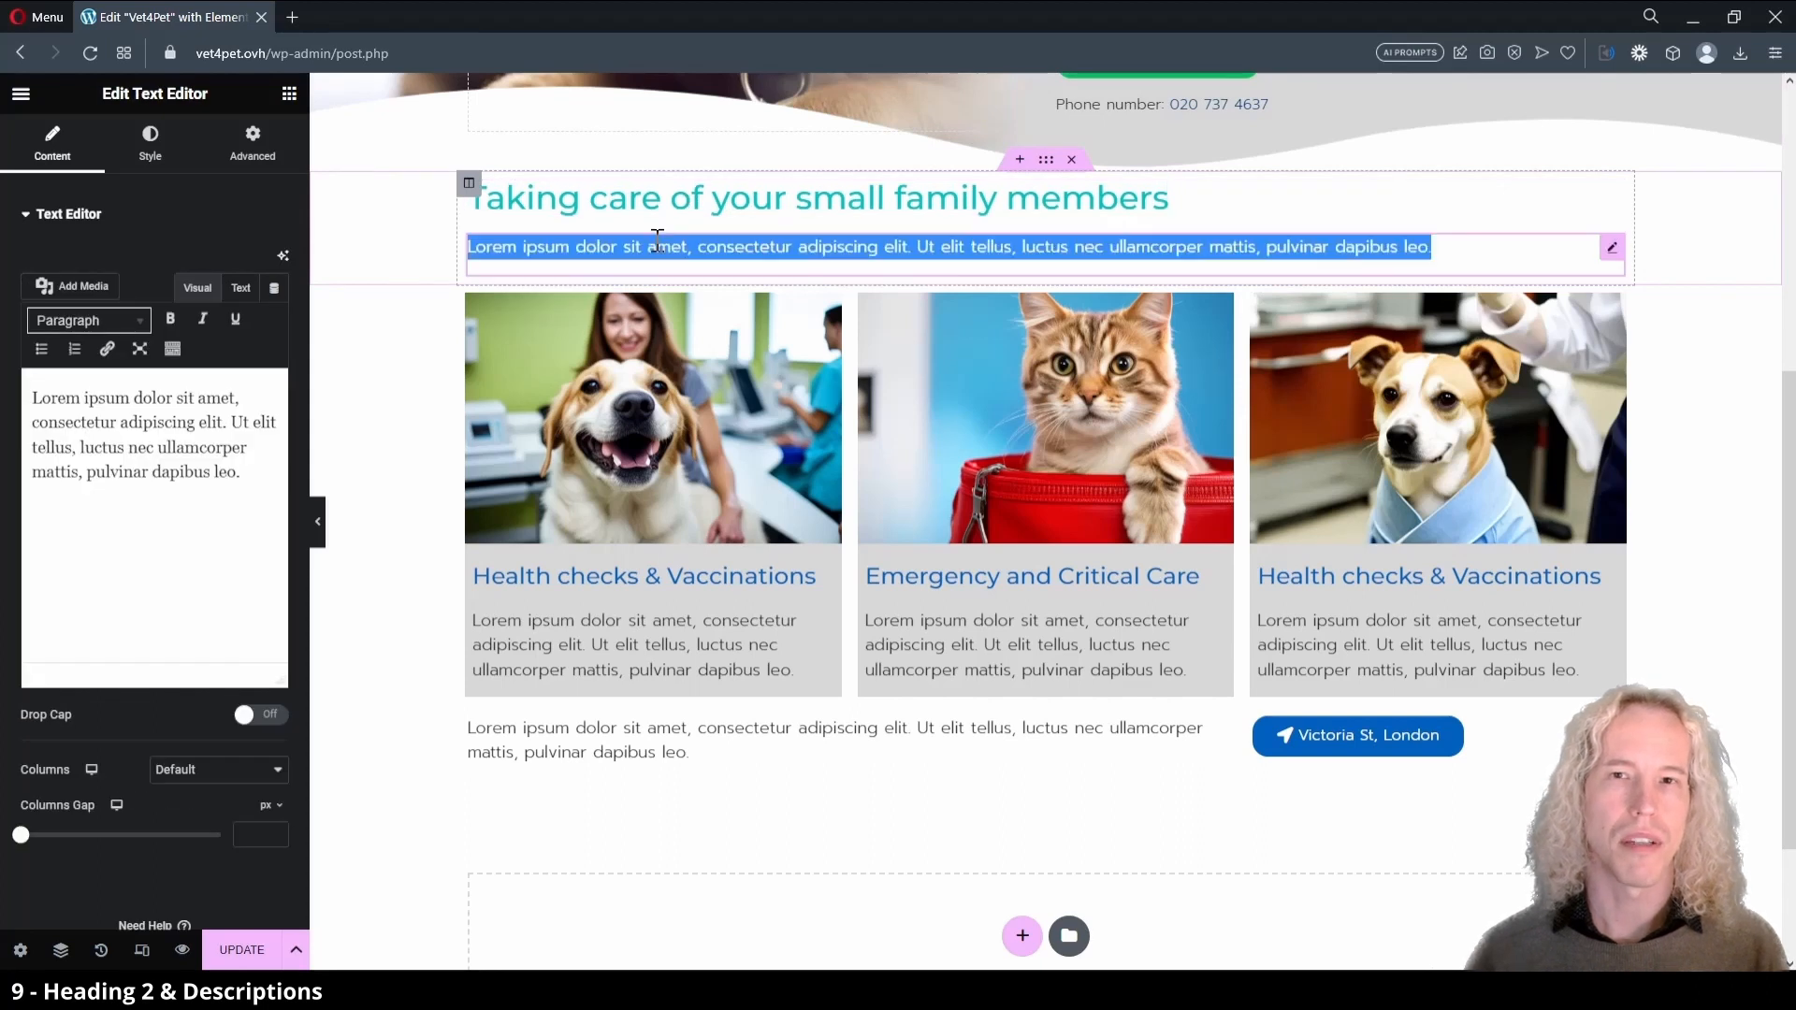
click(289, 258)
text(W)
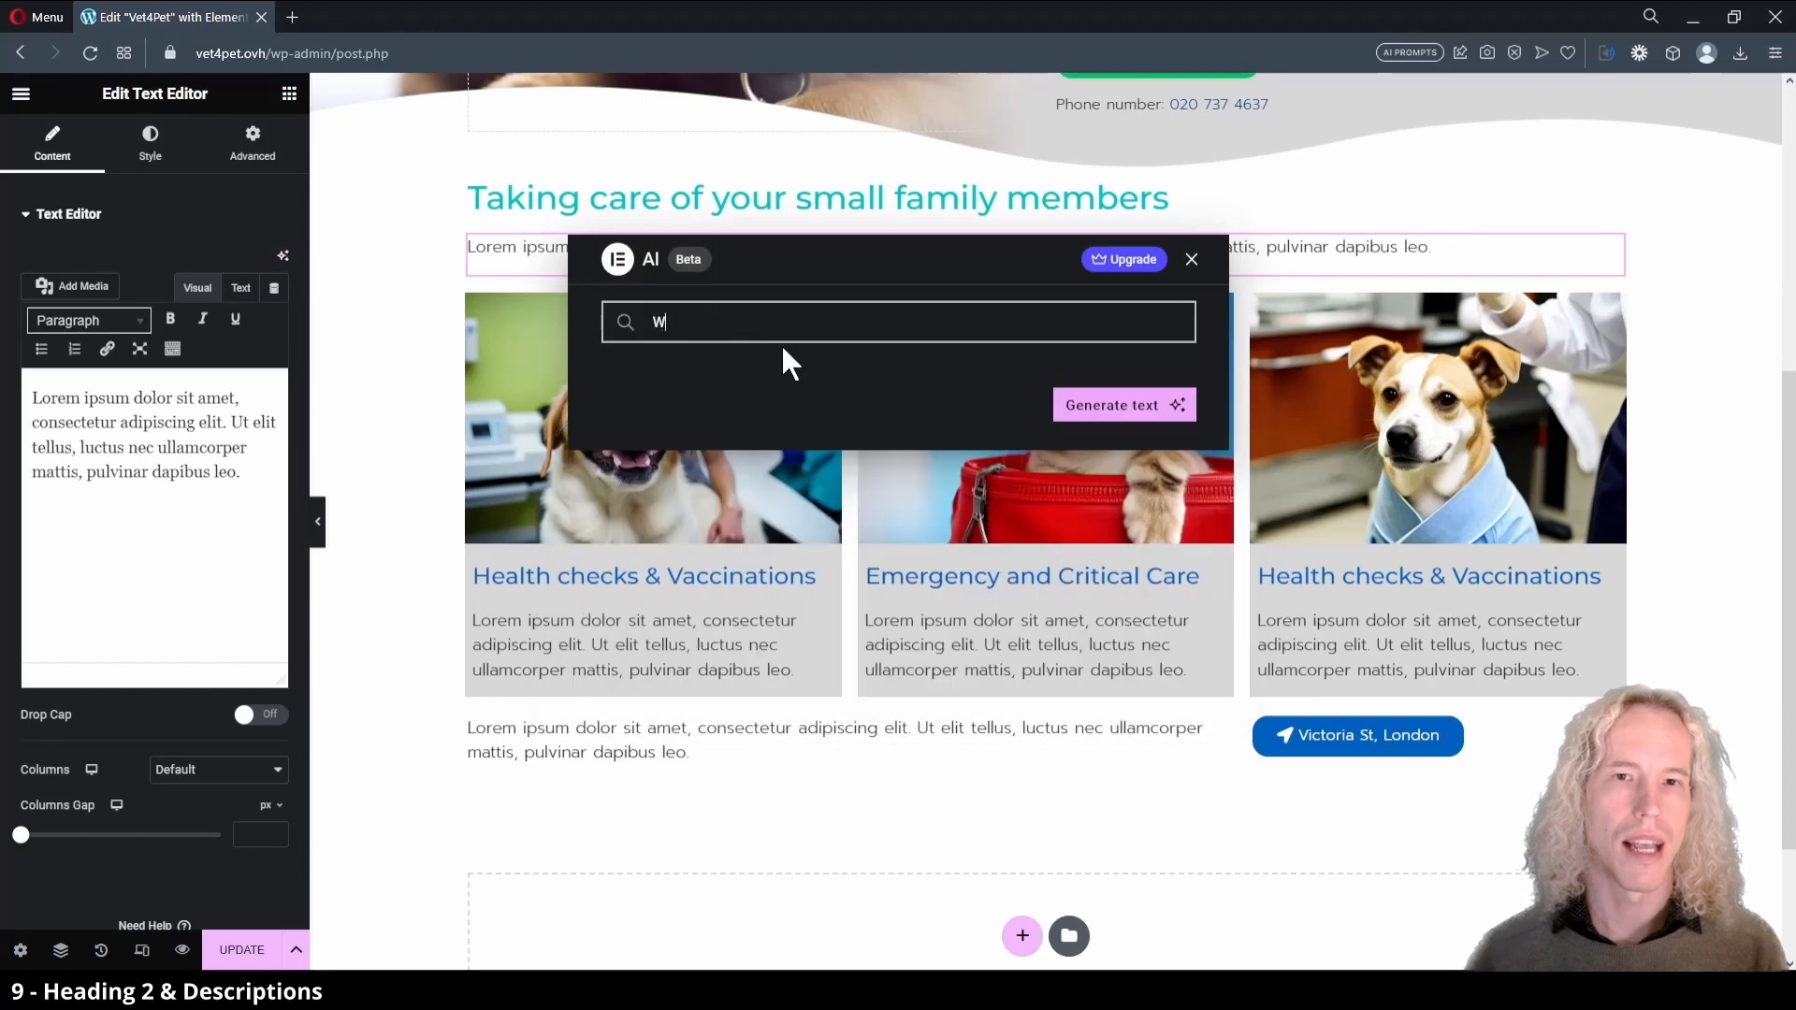
text(rite an opening description for vet's services )
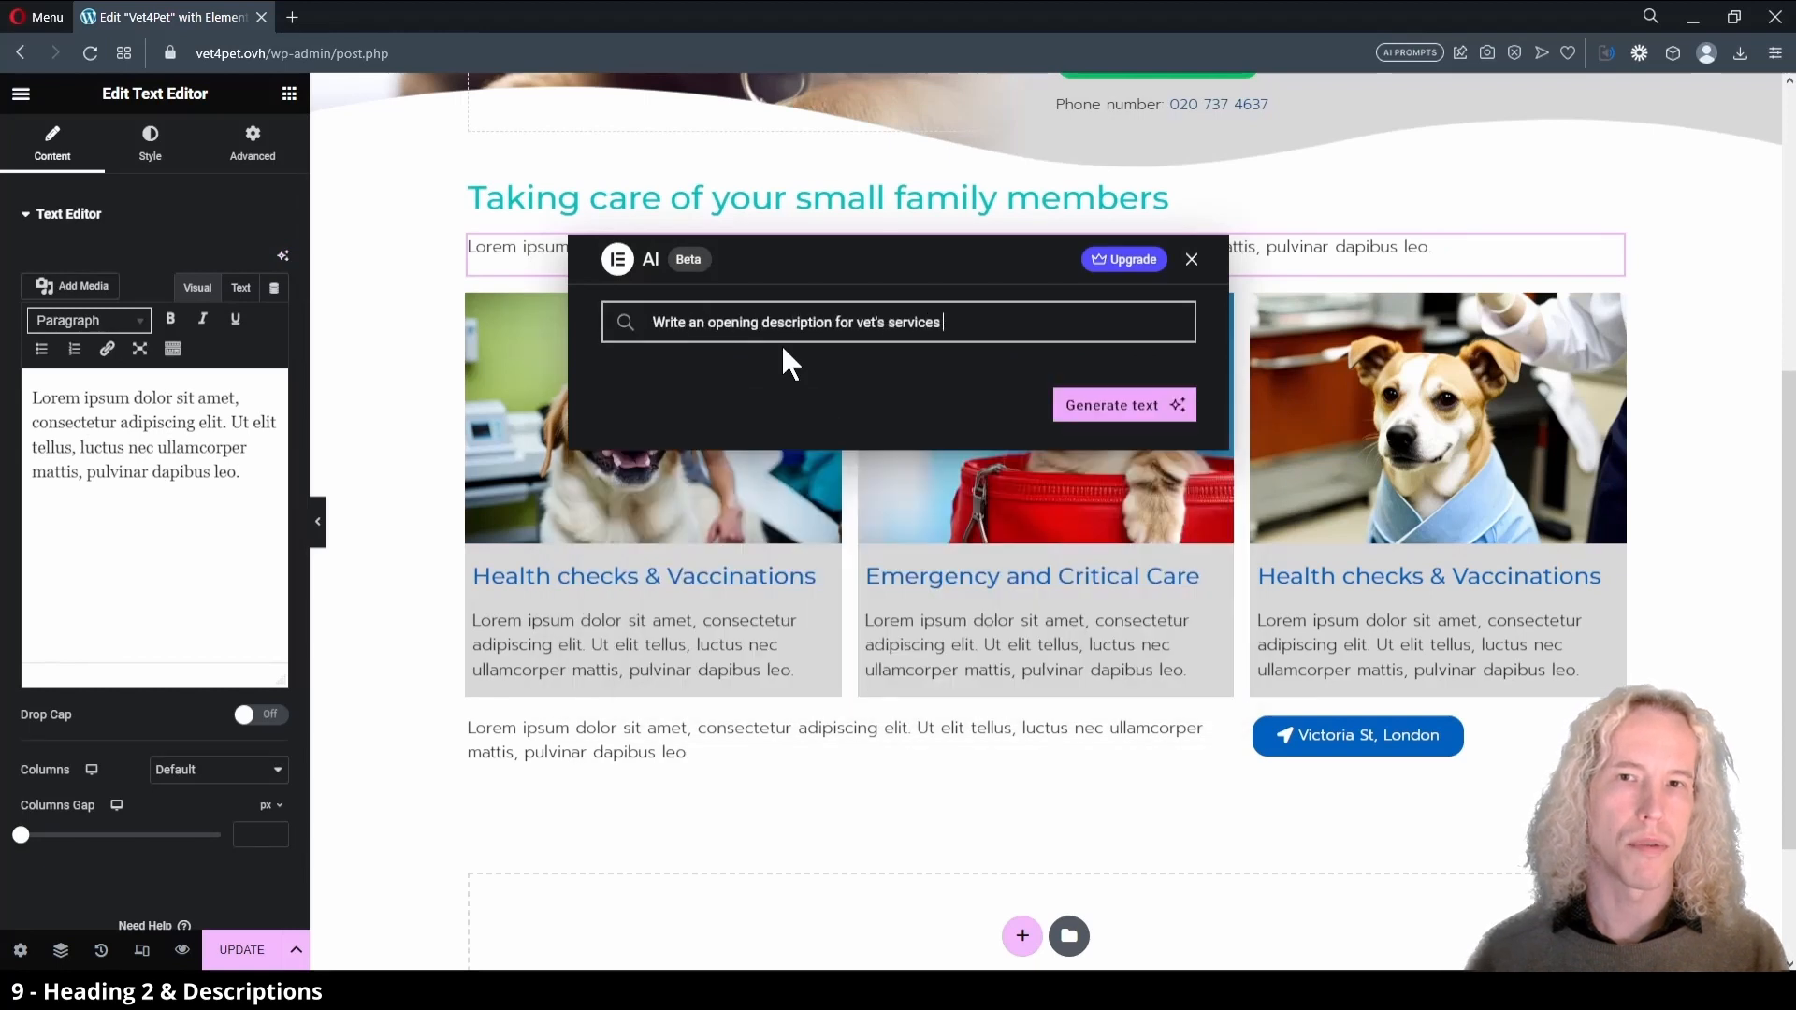
text(for a website. Max 50 words.)
key(Return)
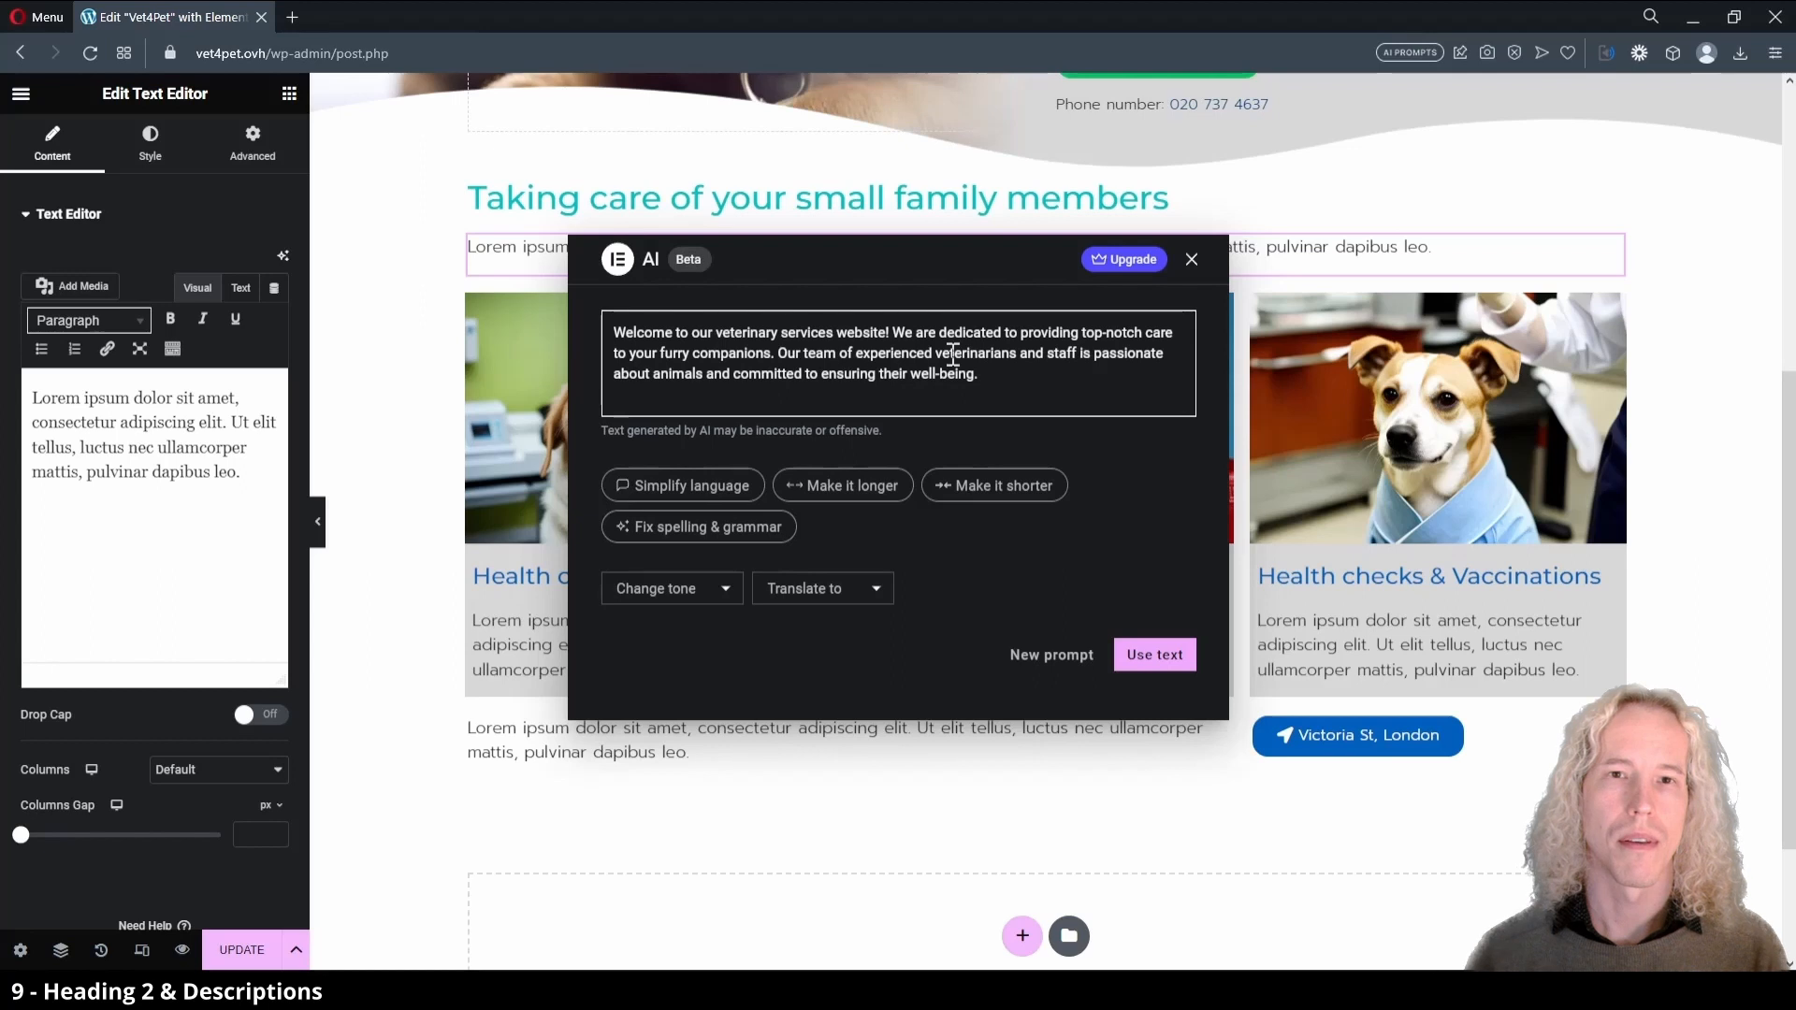
click(1156, 655)
- Replace the placeholder text below the service cards with "We offer a range of services including routine check-ups, preventive care,"
click(621, 761)
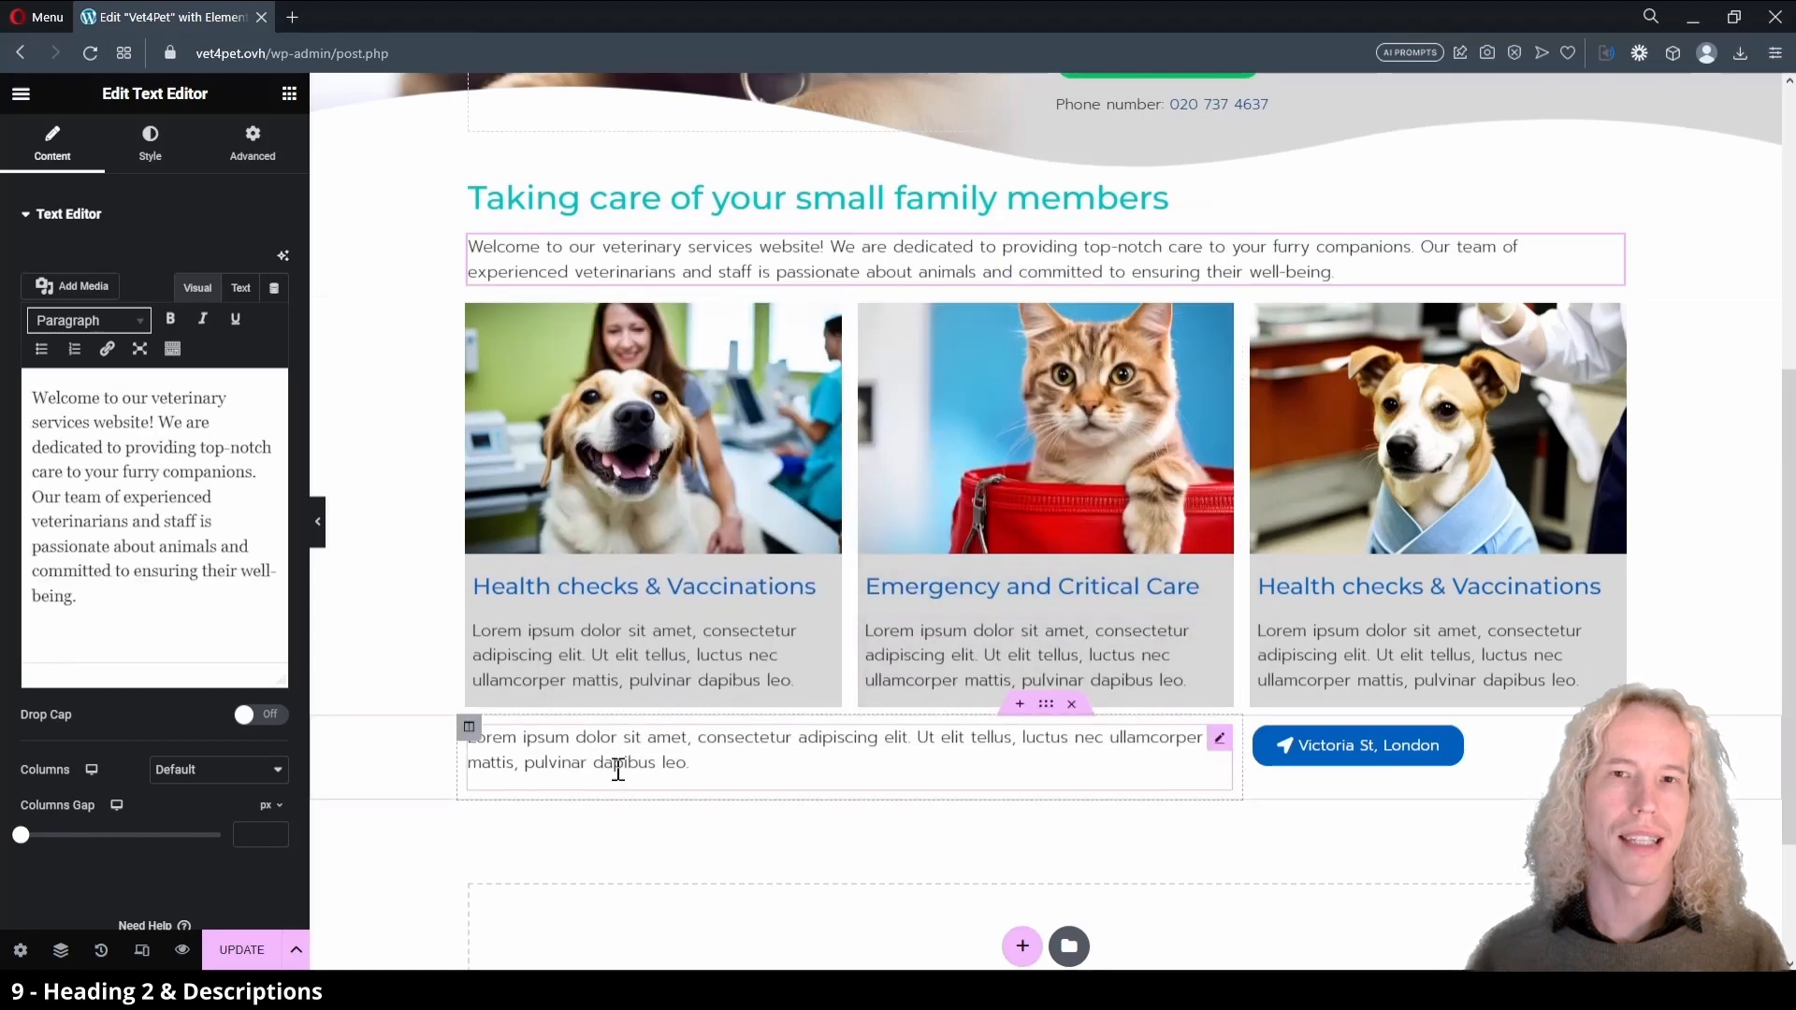
triple_click(621, 762)
text(We offer a ran)
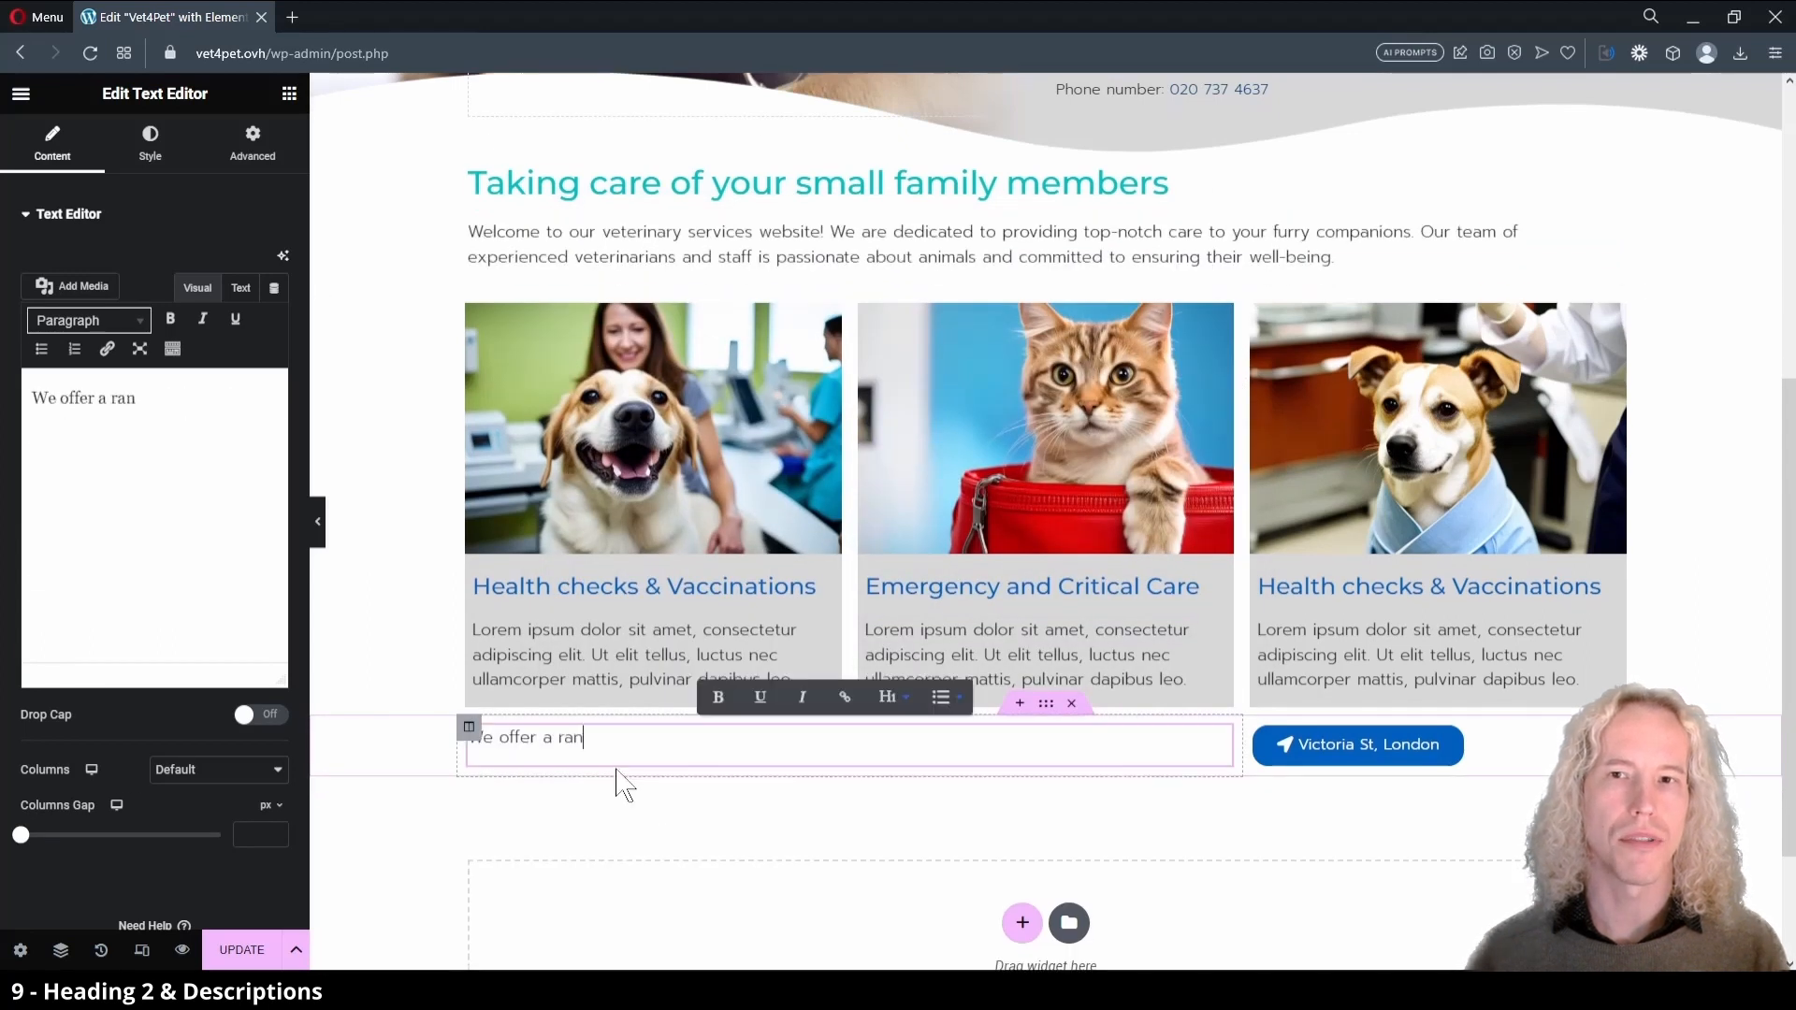
text(ge of services inclu)
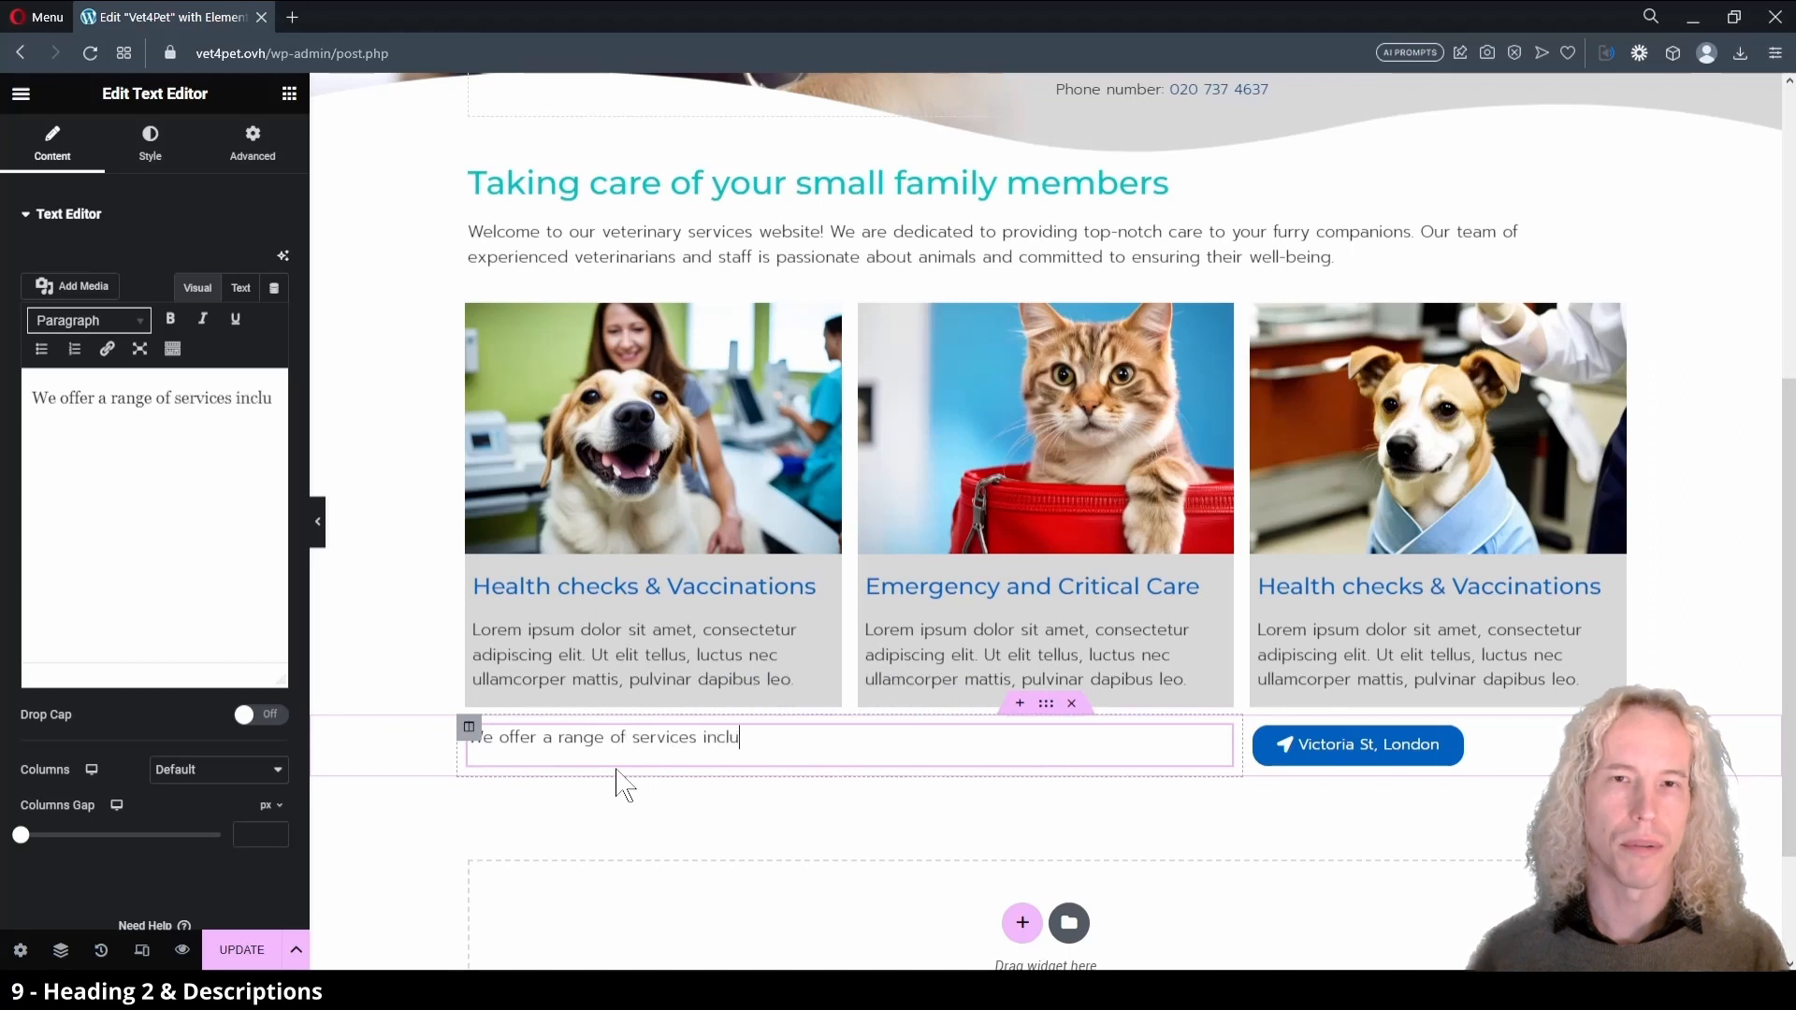
text(ding routine check-ups, preventive care, )
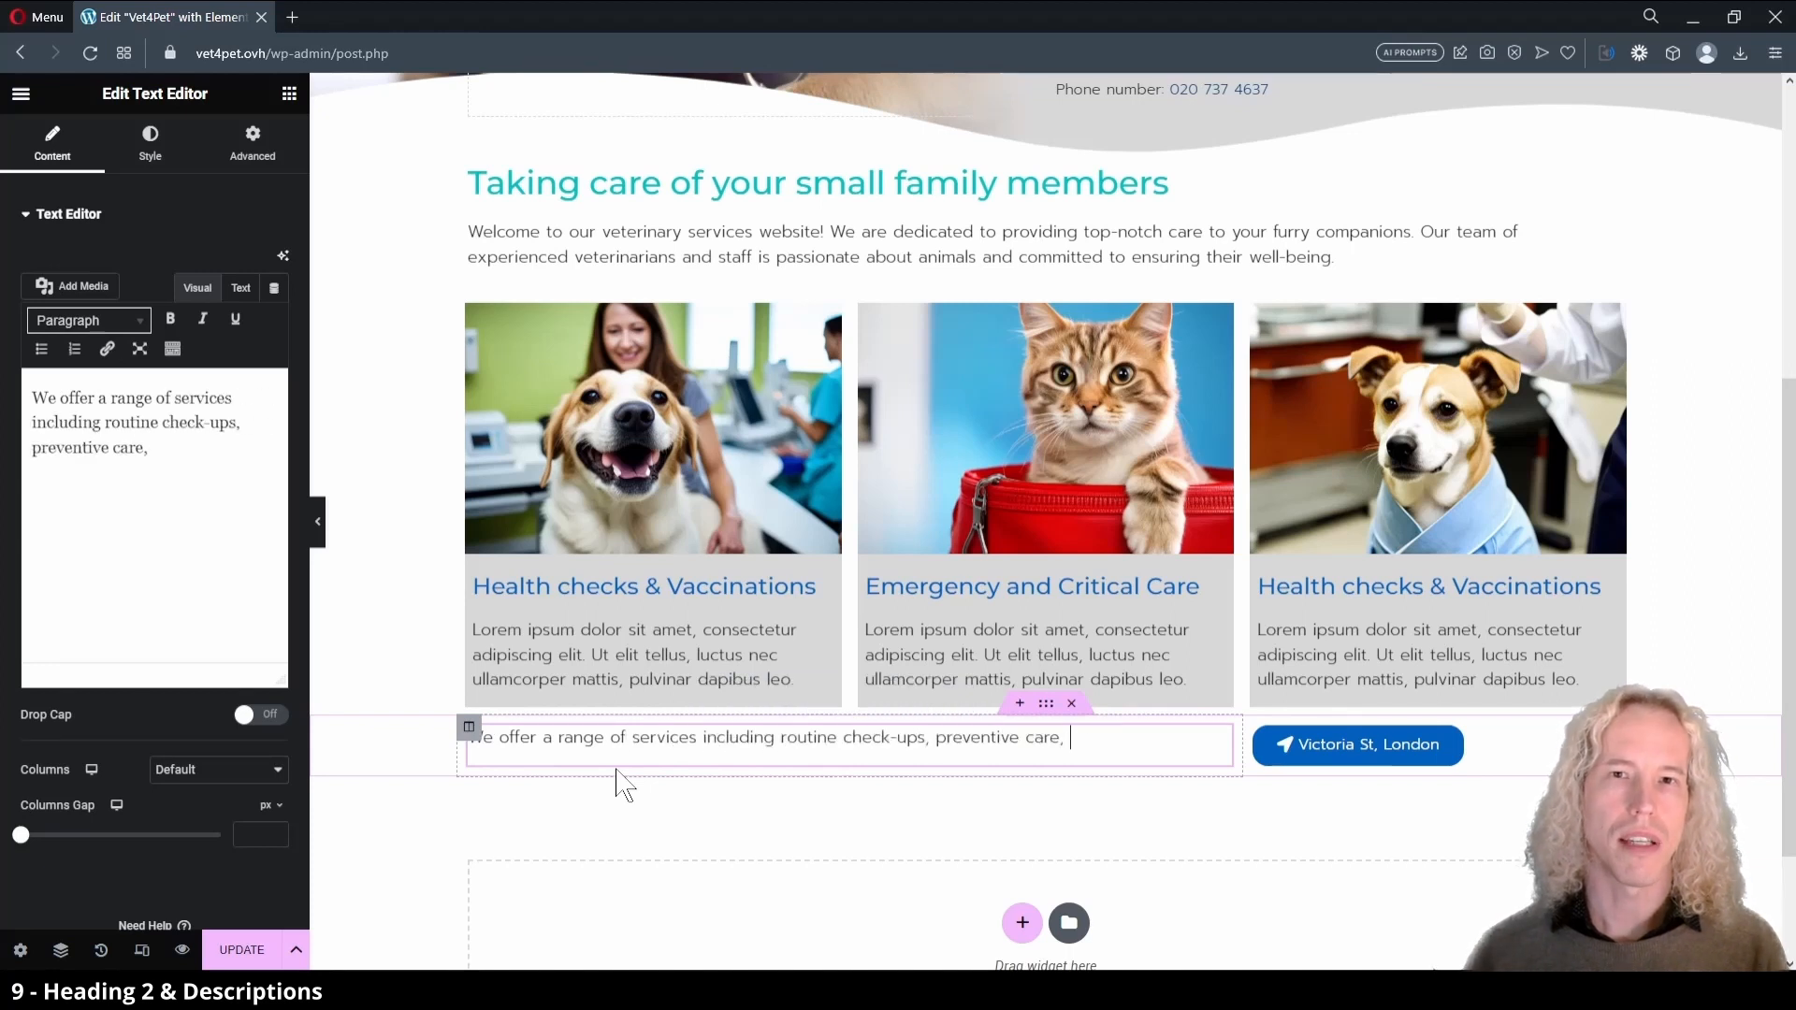
- Complete the text below the cards with "and vaccinations to maintain the overall health of your pets. Read more about our services."
text(and vaccinations to maintain the overall health)
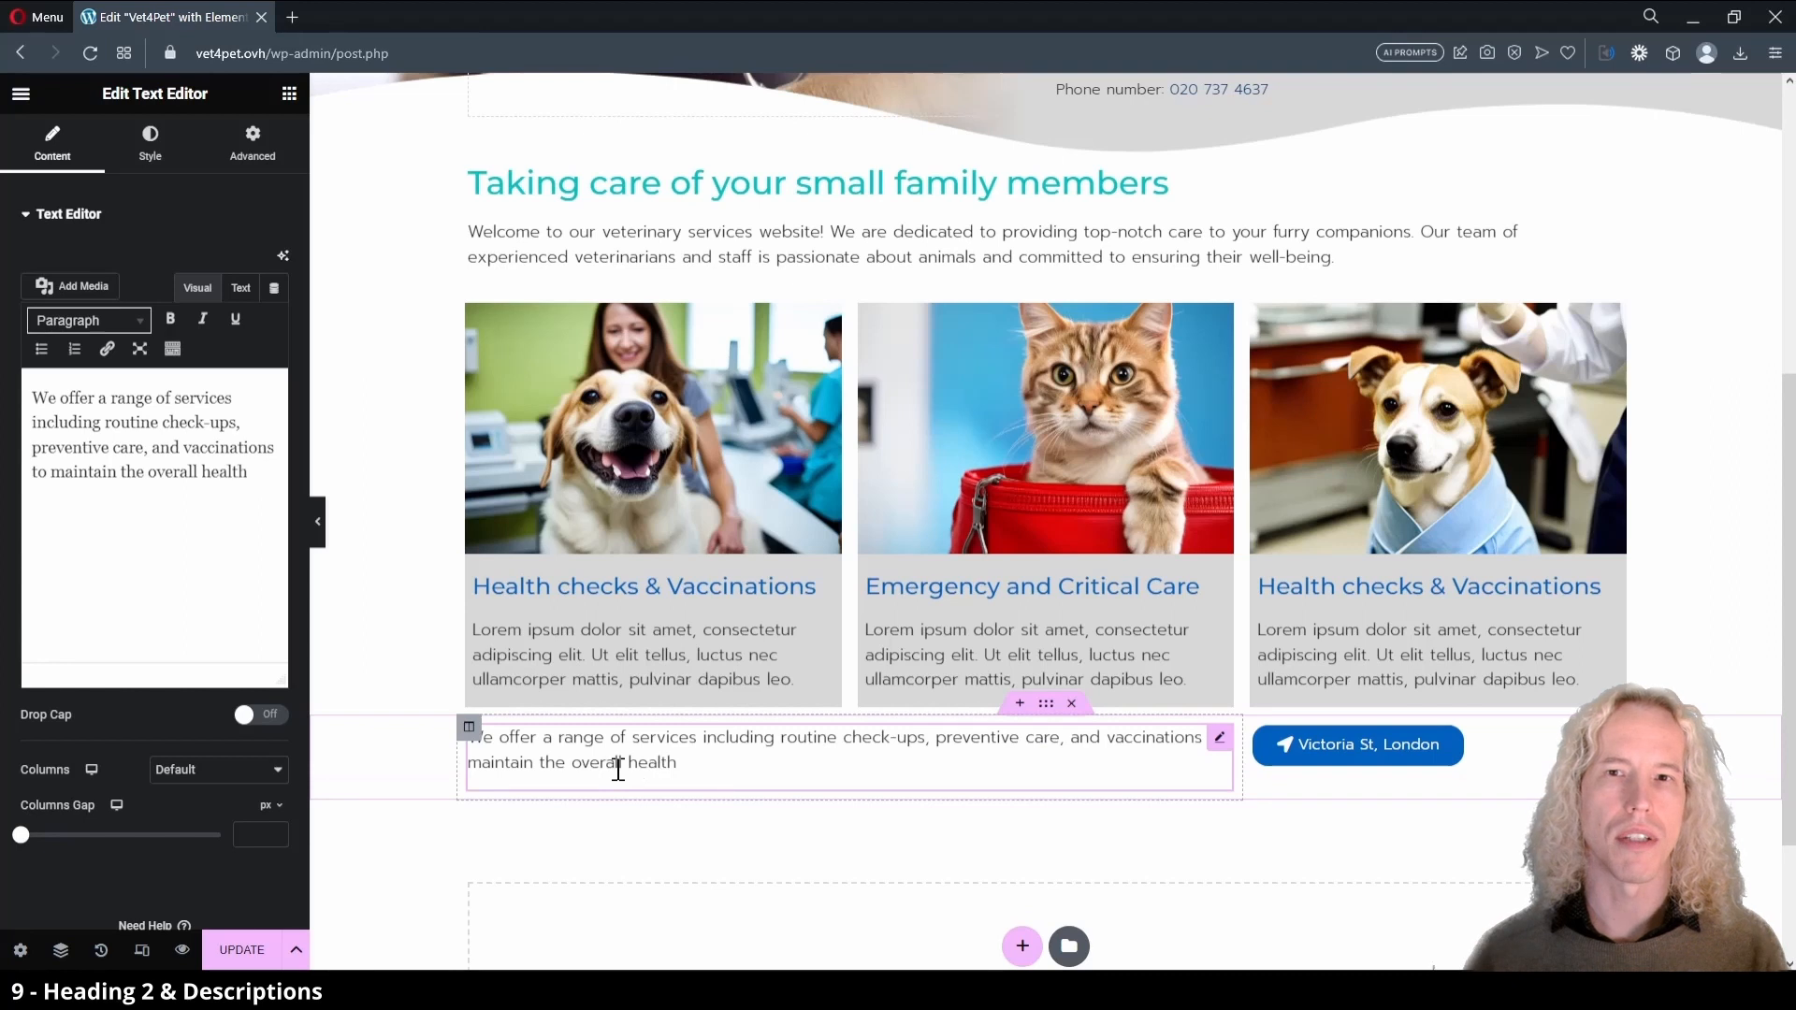
text( of your pets. Read more about our ser)
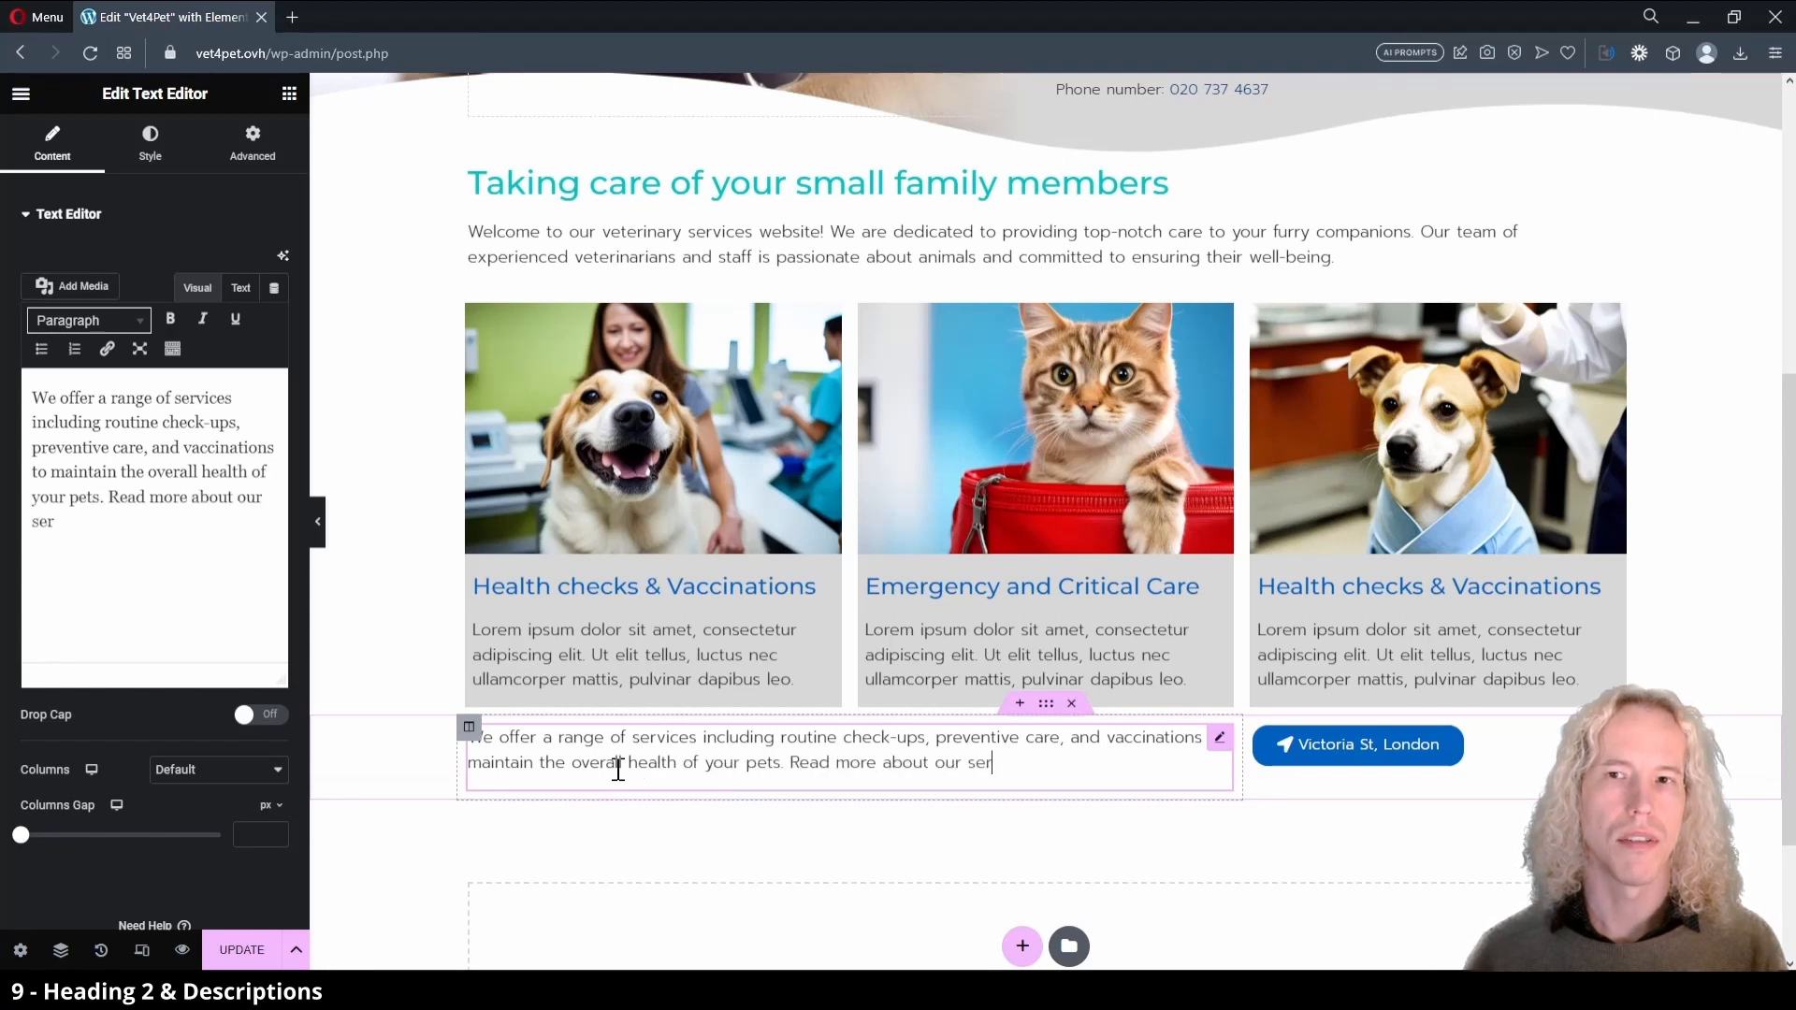
text(vices.)
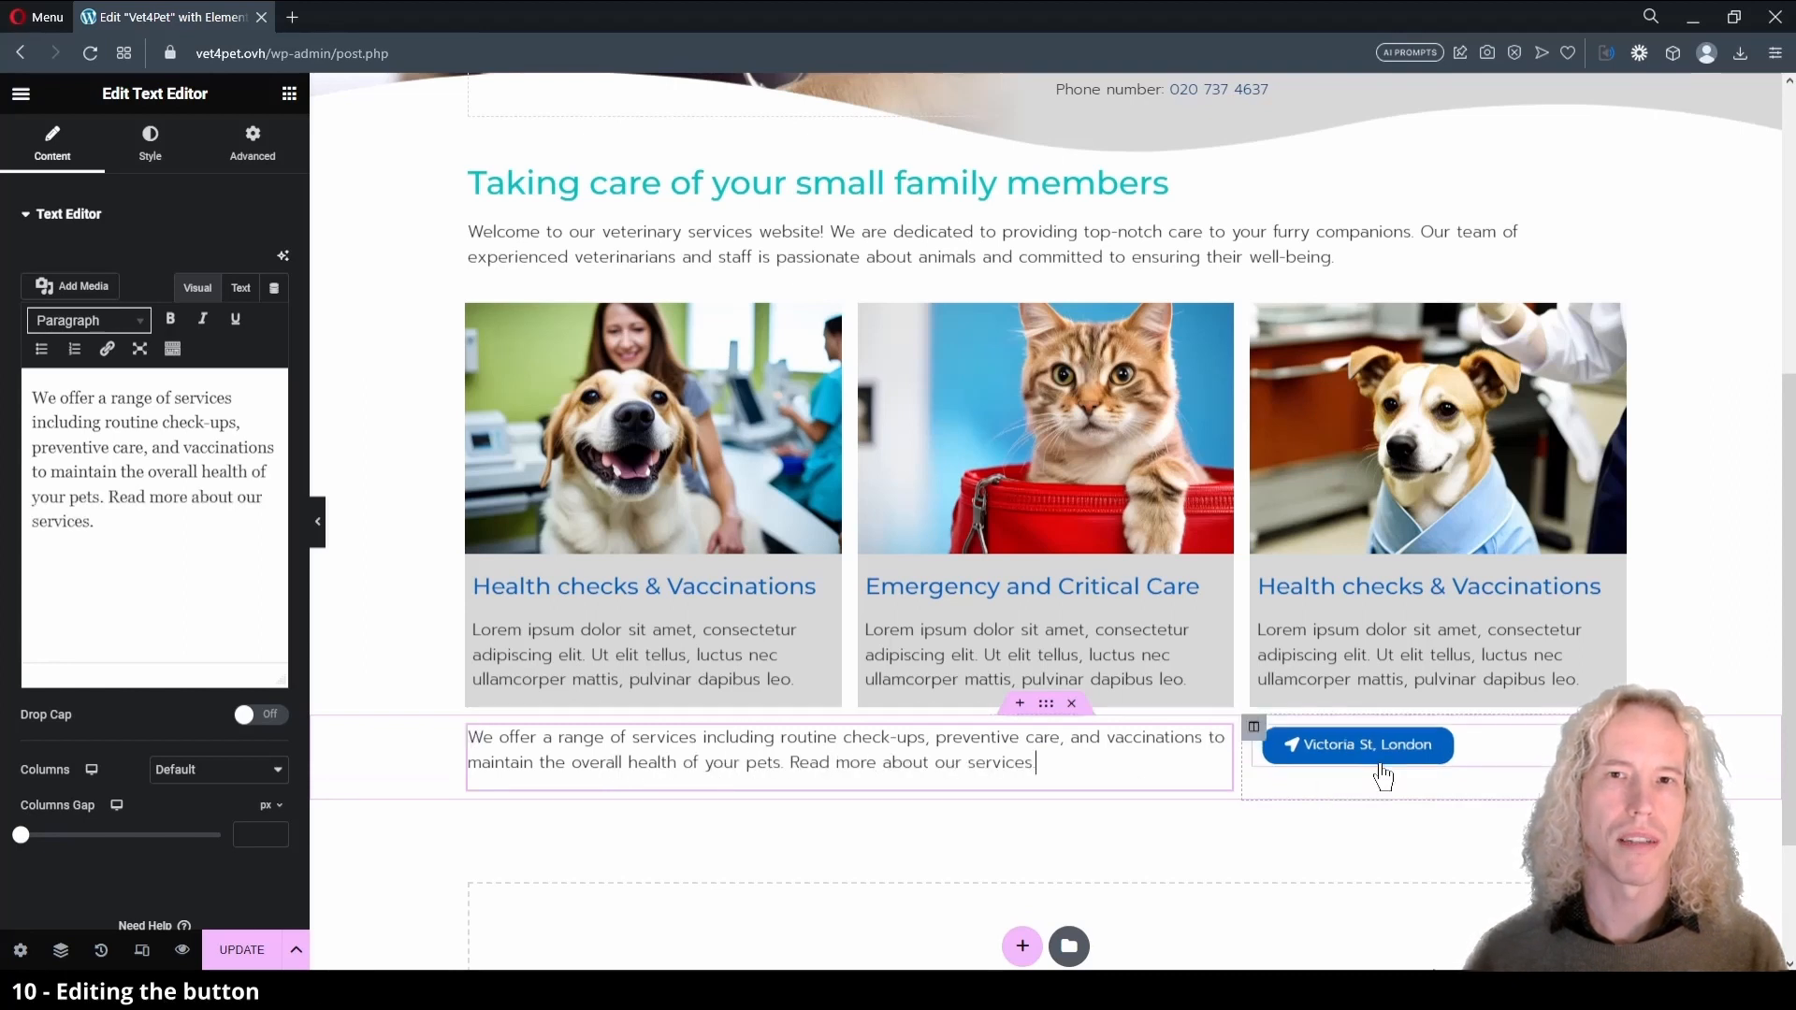
- Change the text of the button below the service cards to "All services" and its link to "/services"
click(1356, 744)
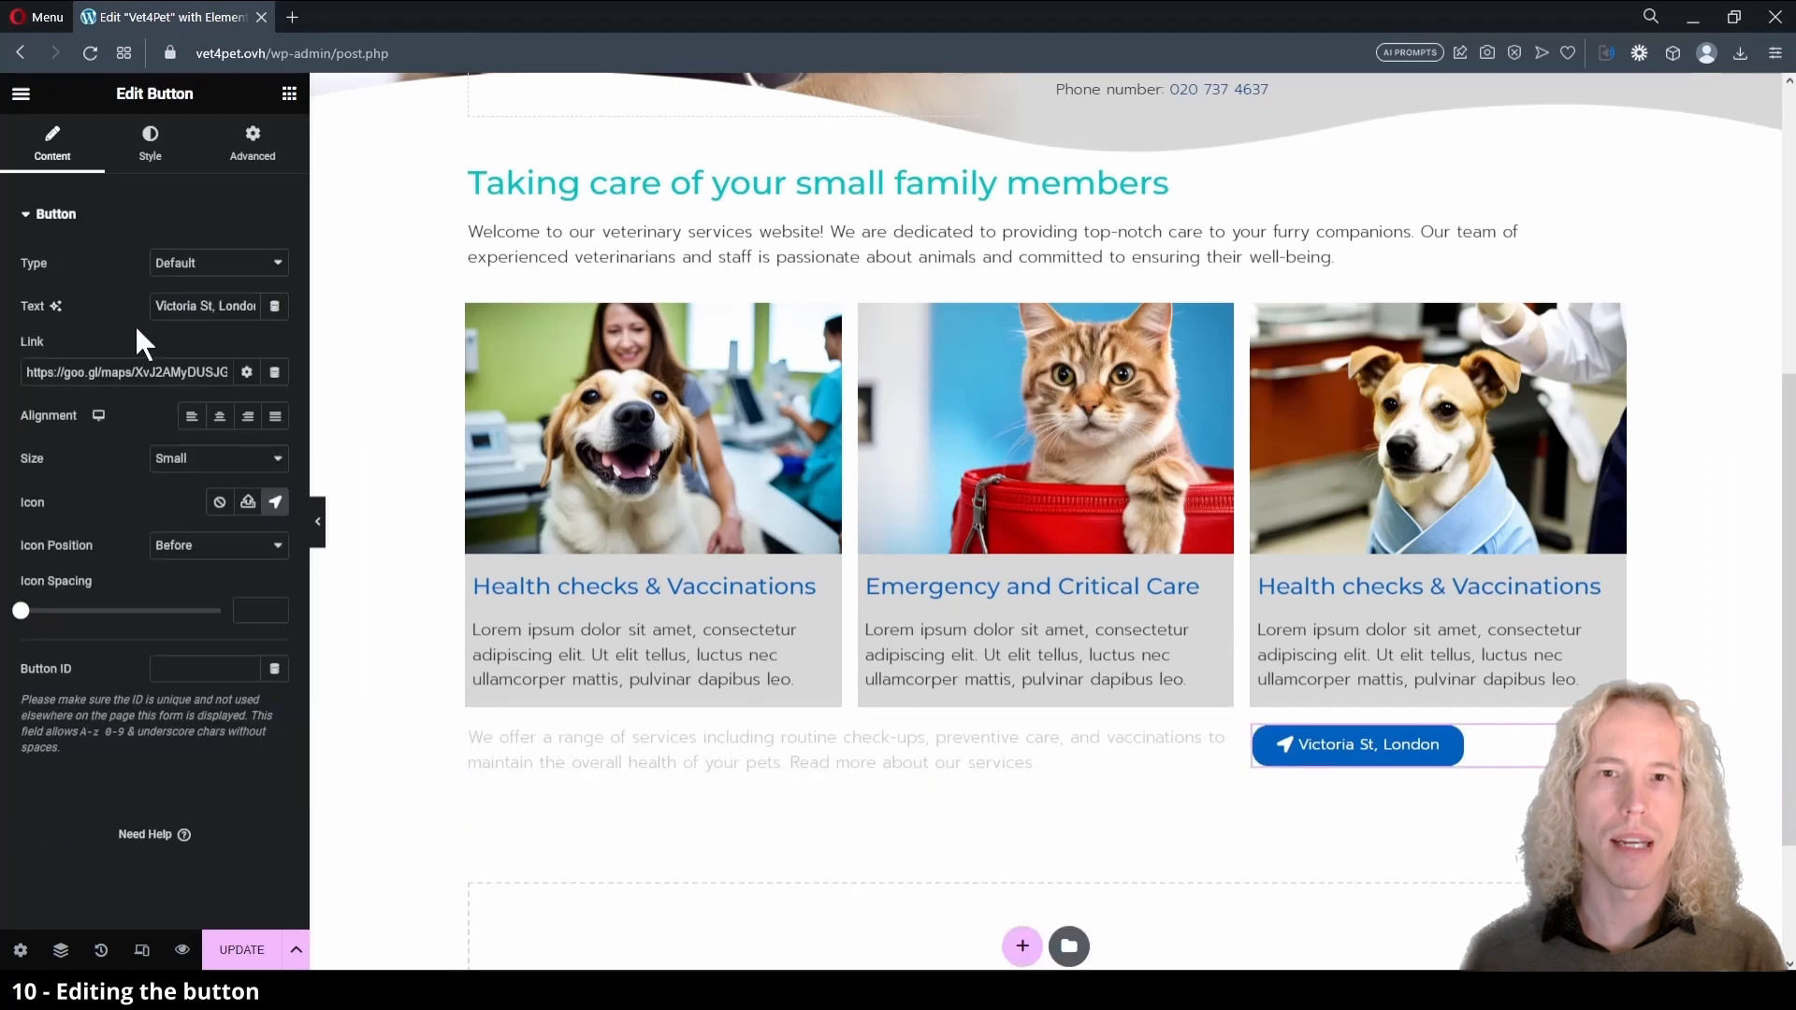
triple_click(226, 305)
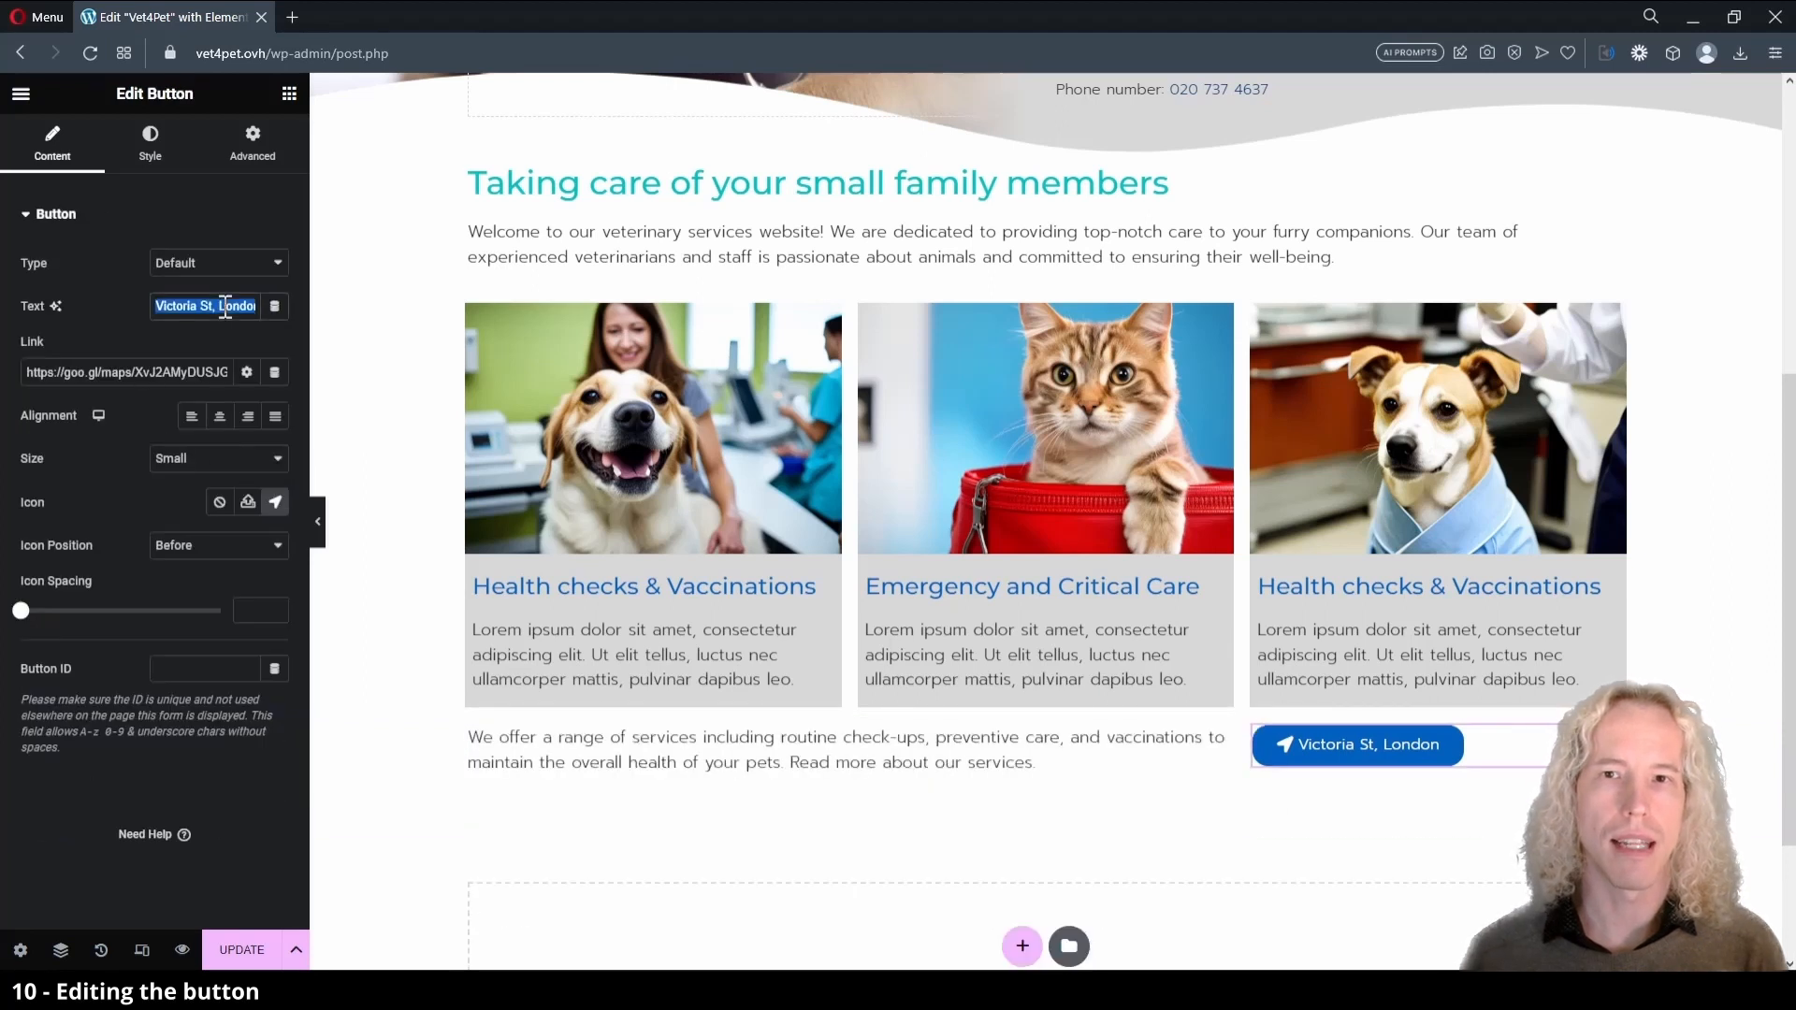
text(All services)
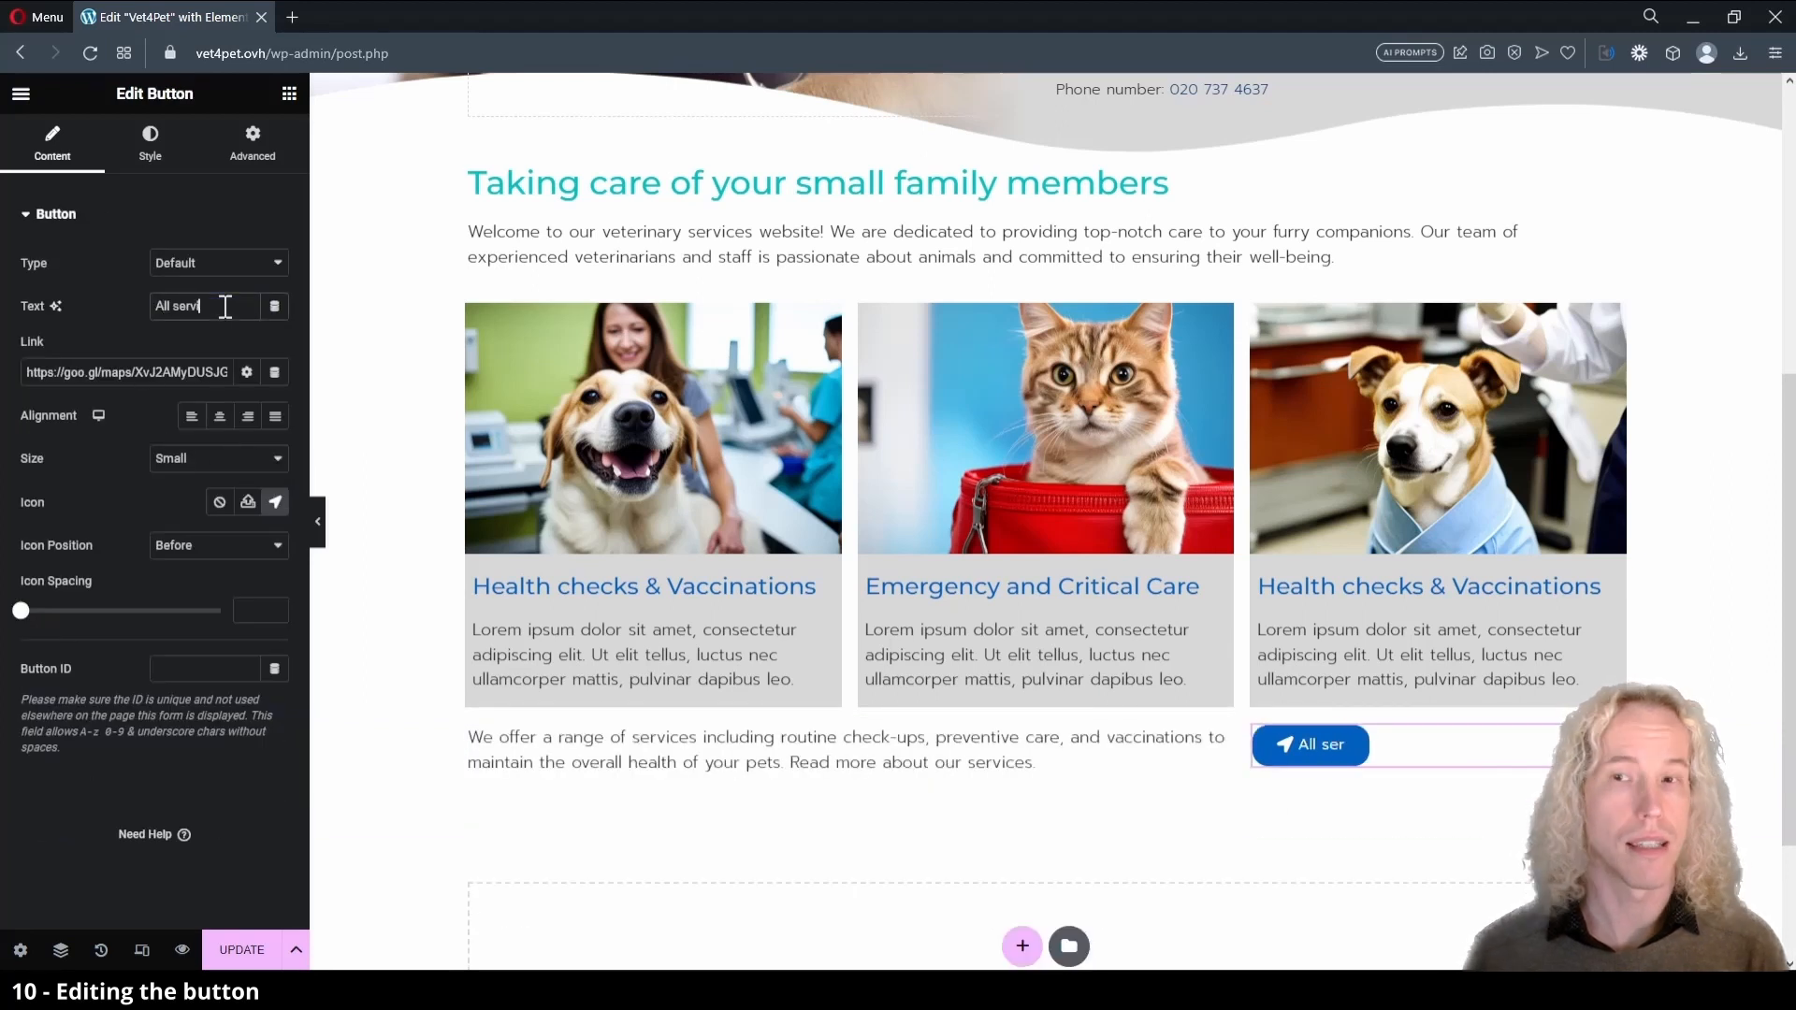
triple_click(168, 361)
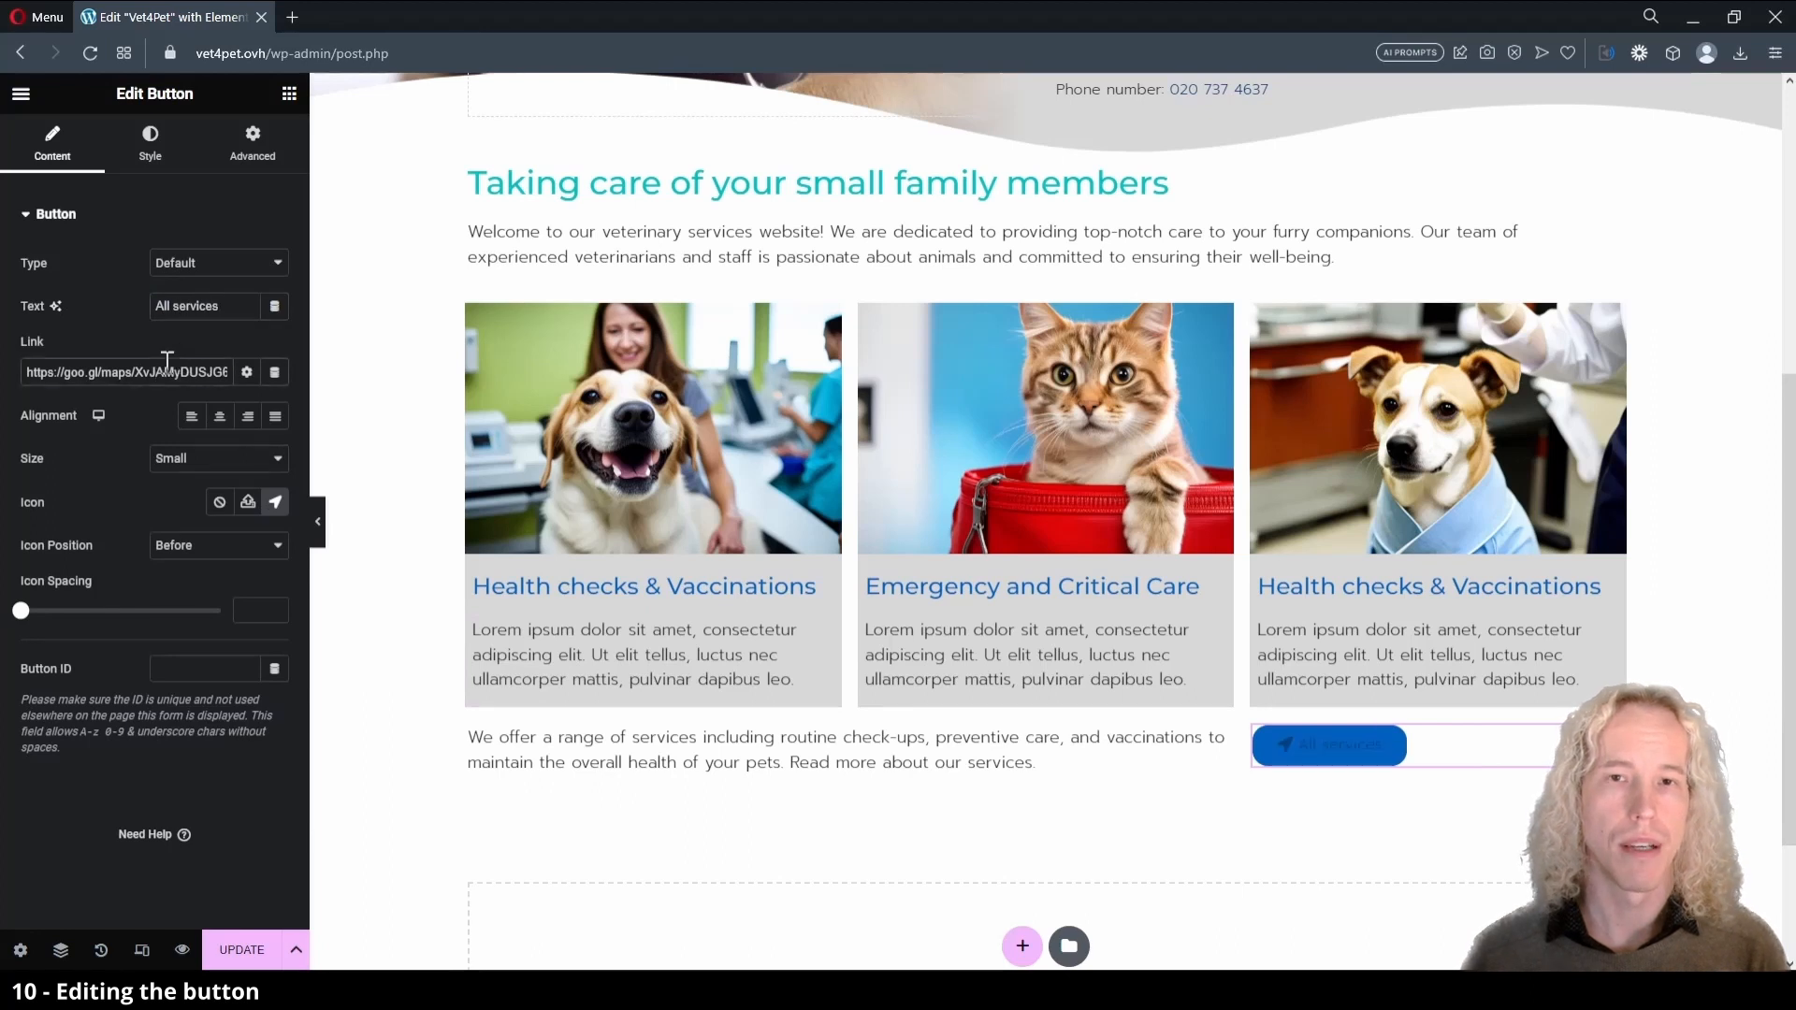
key(BackSpace)
text(/services)
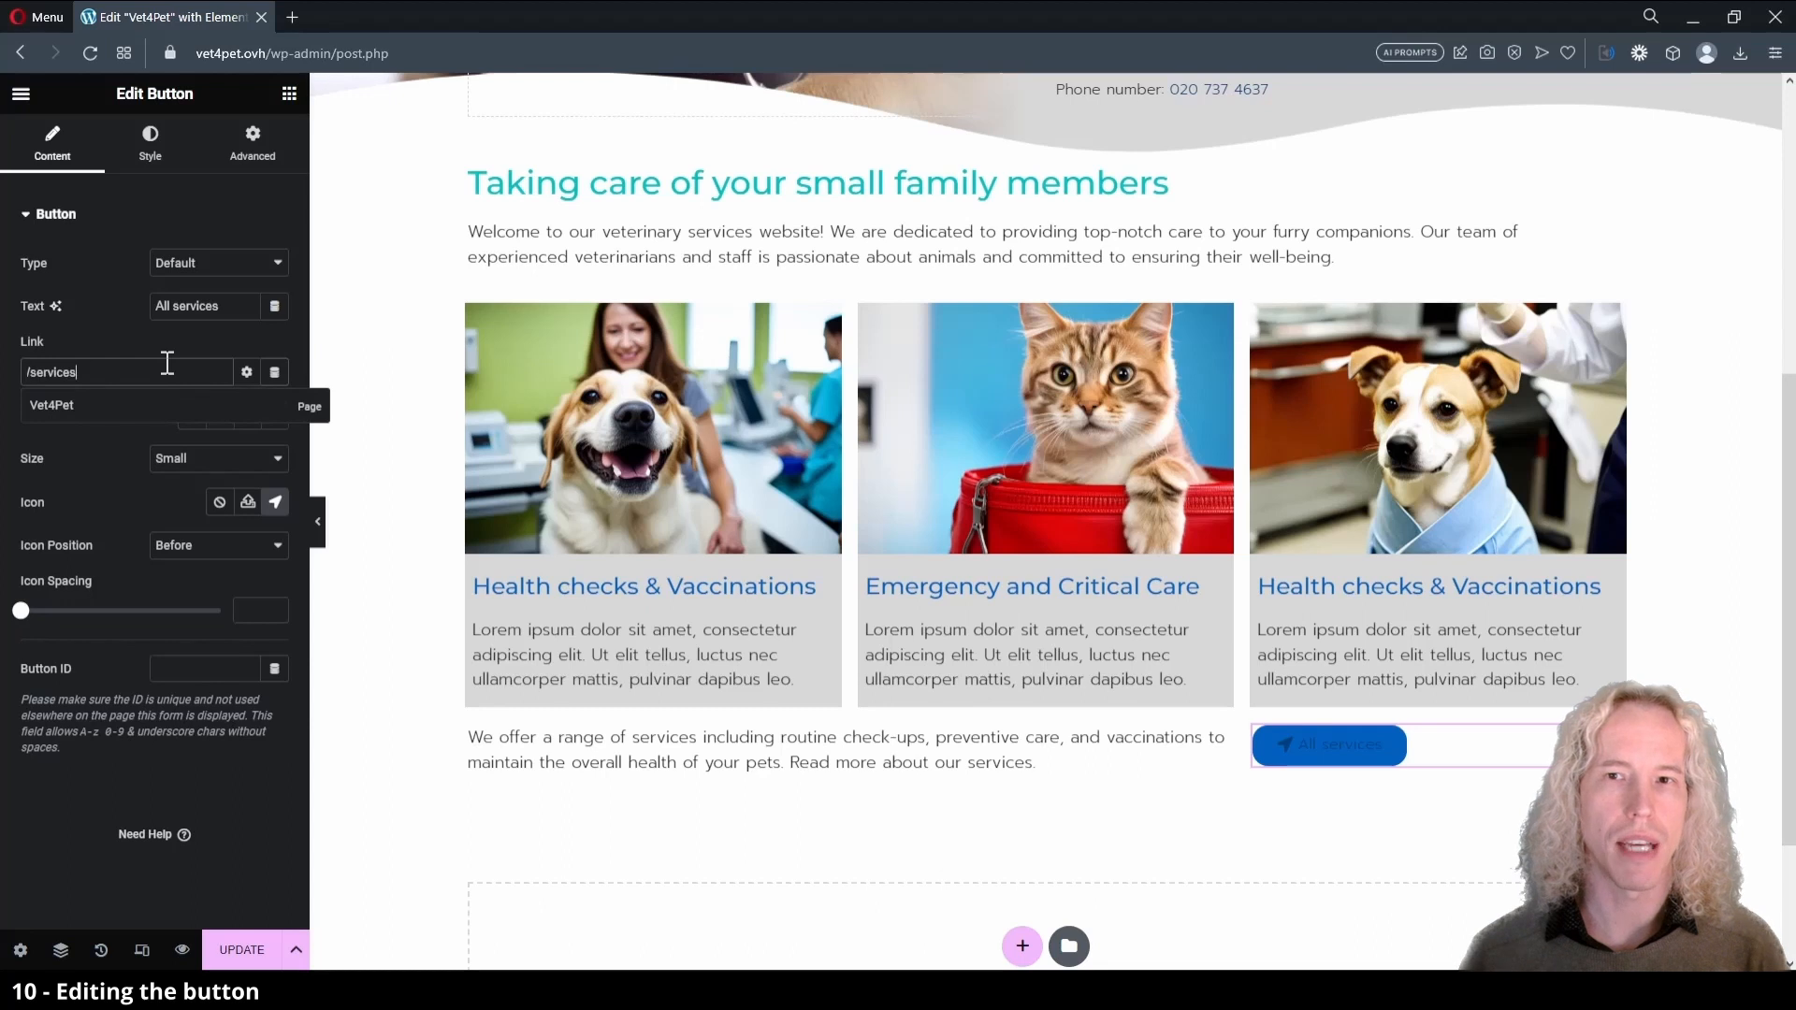
click(162, 341)
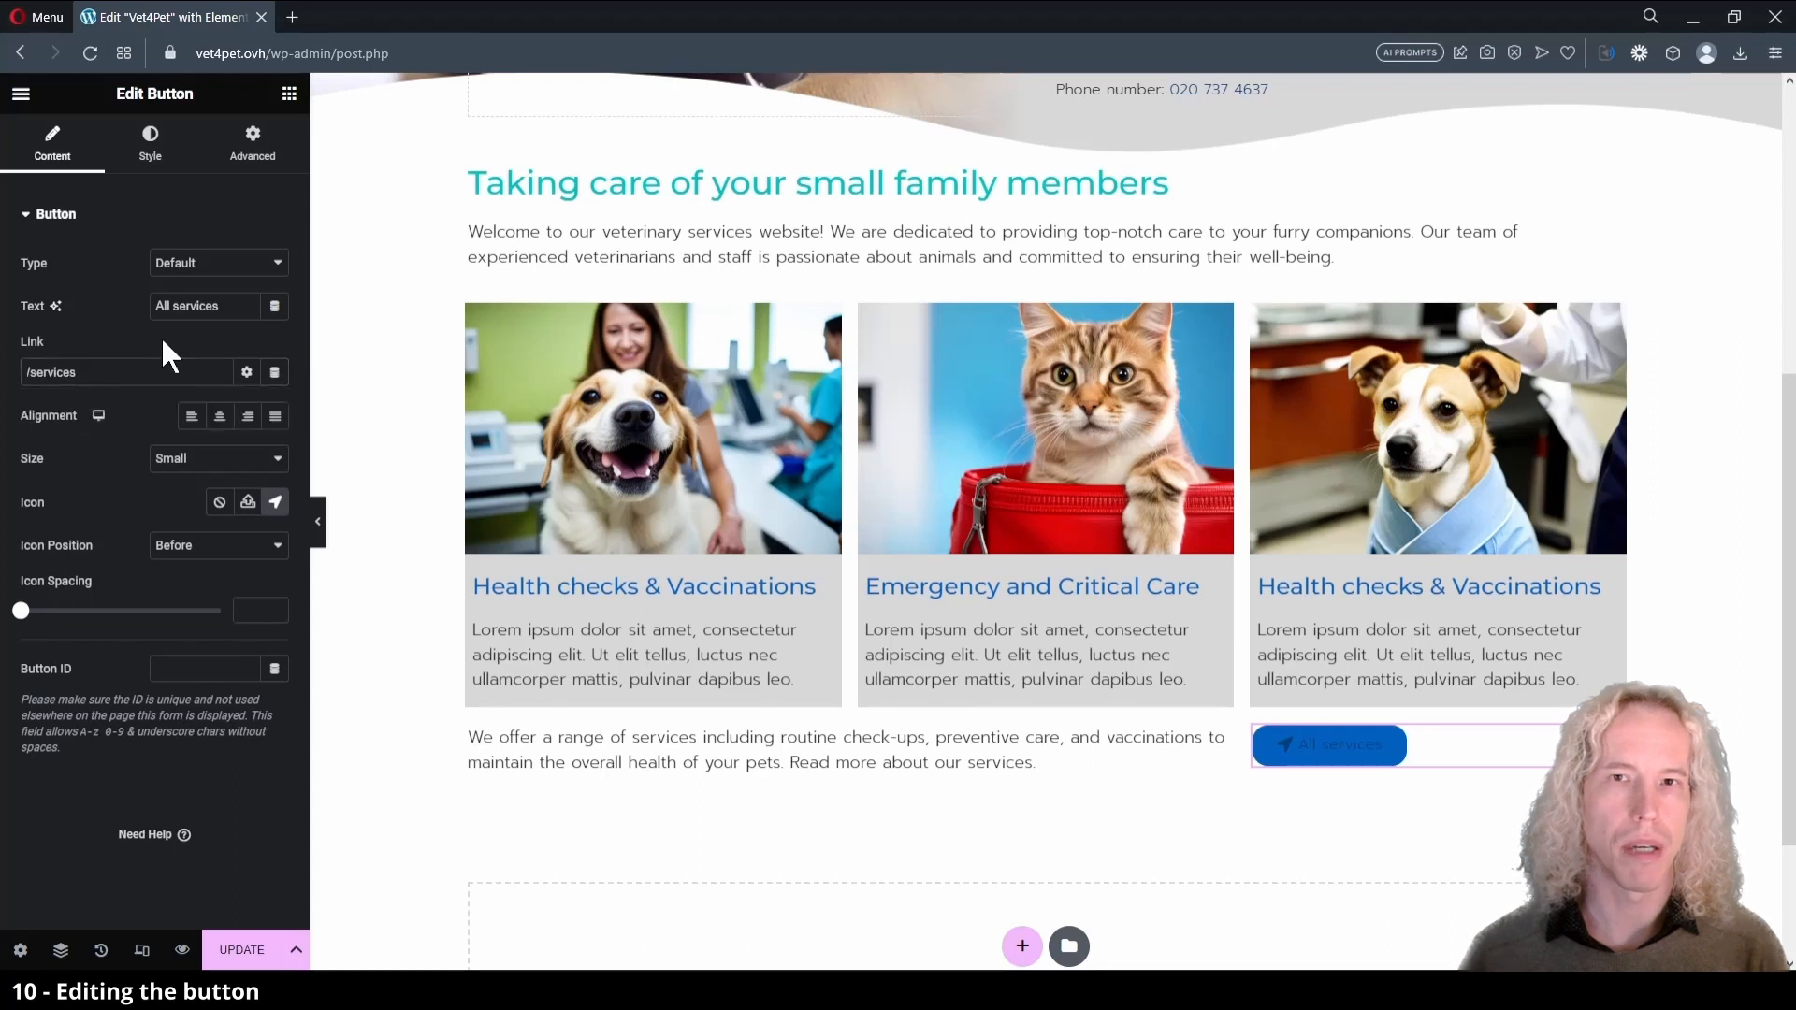
- Remove the icon from the All services button and set its text colour to the white global colour
click(219, 502)
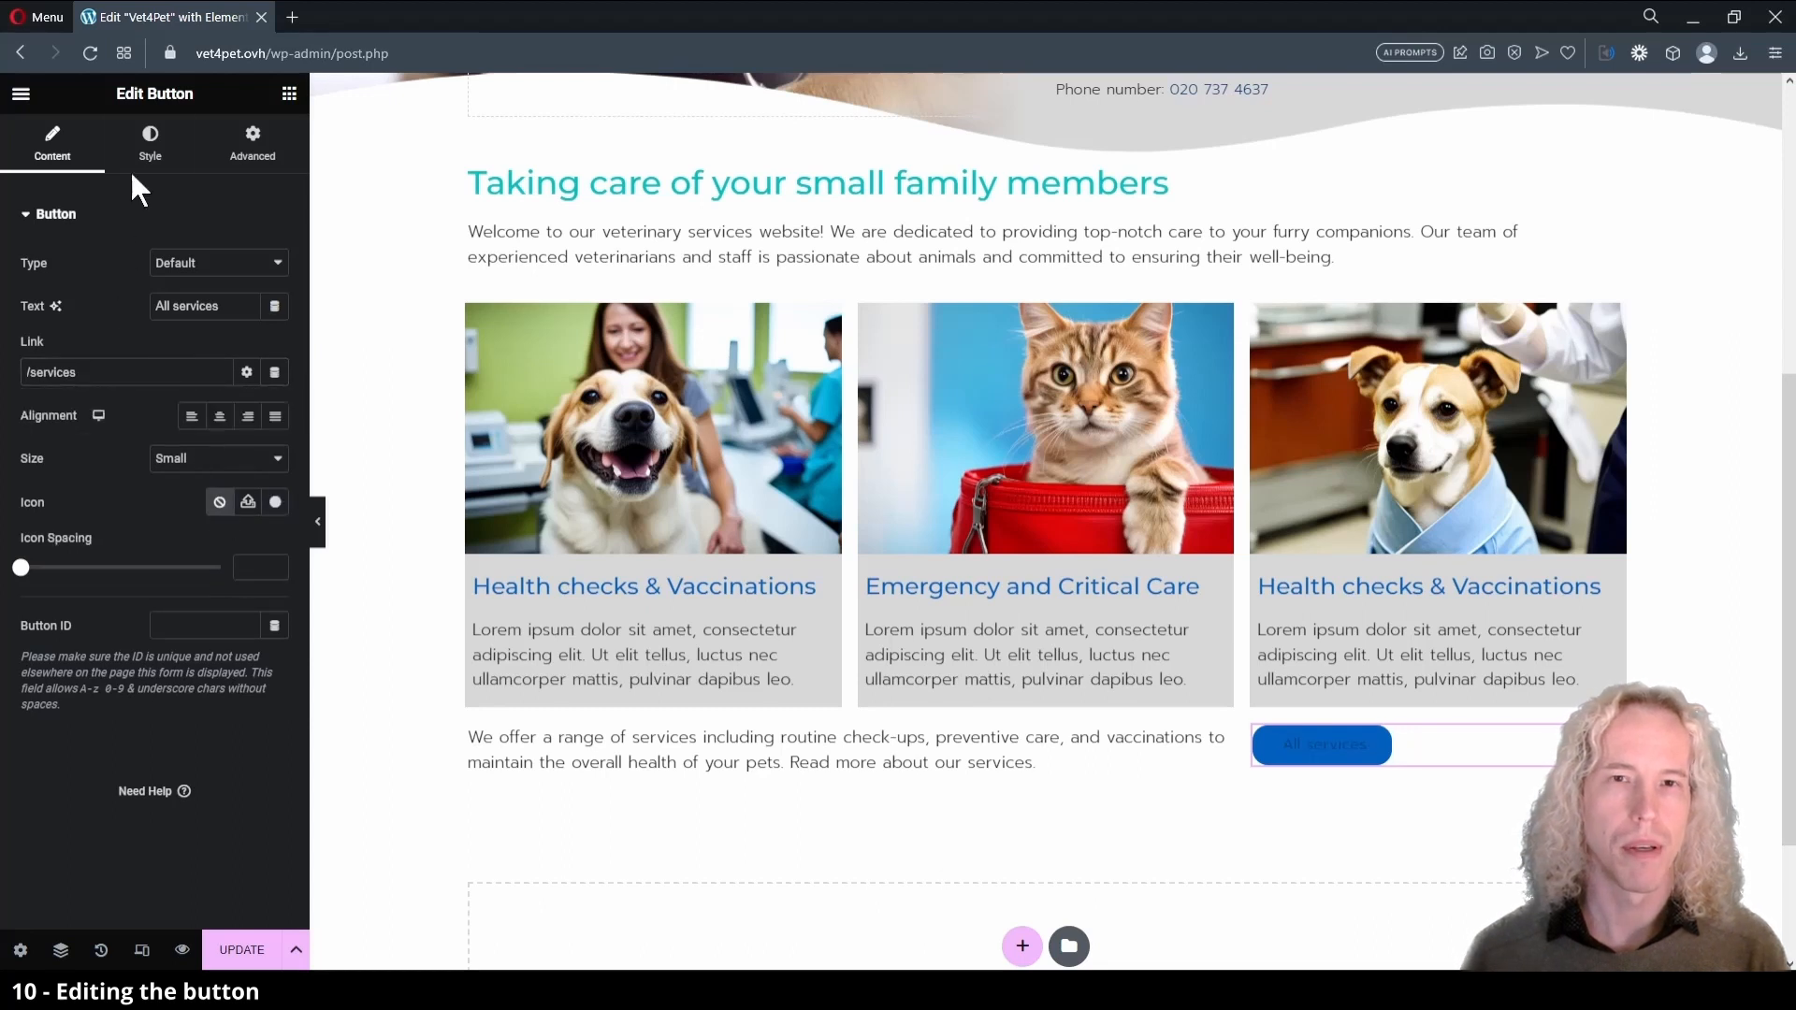
click(152, 150)
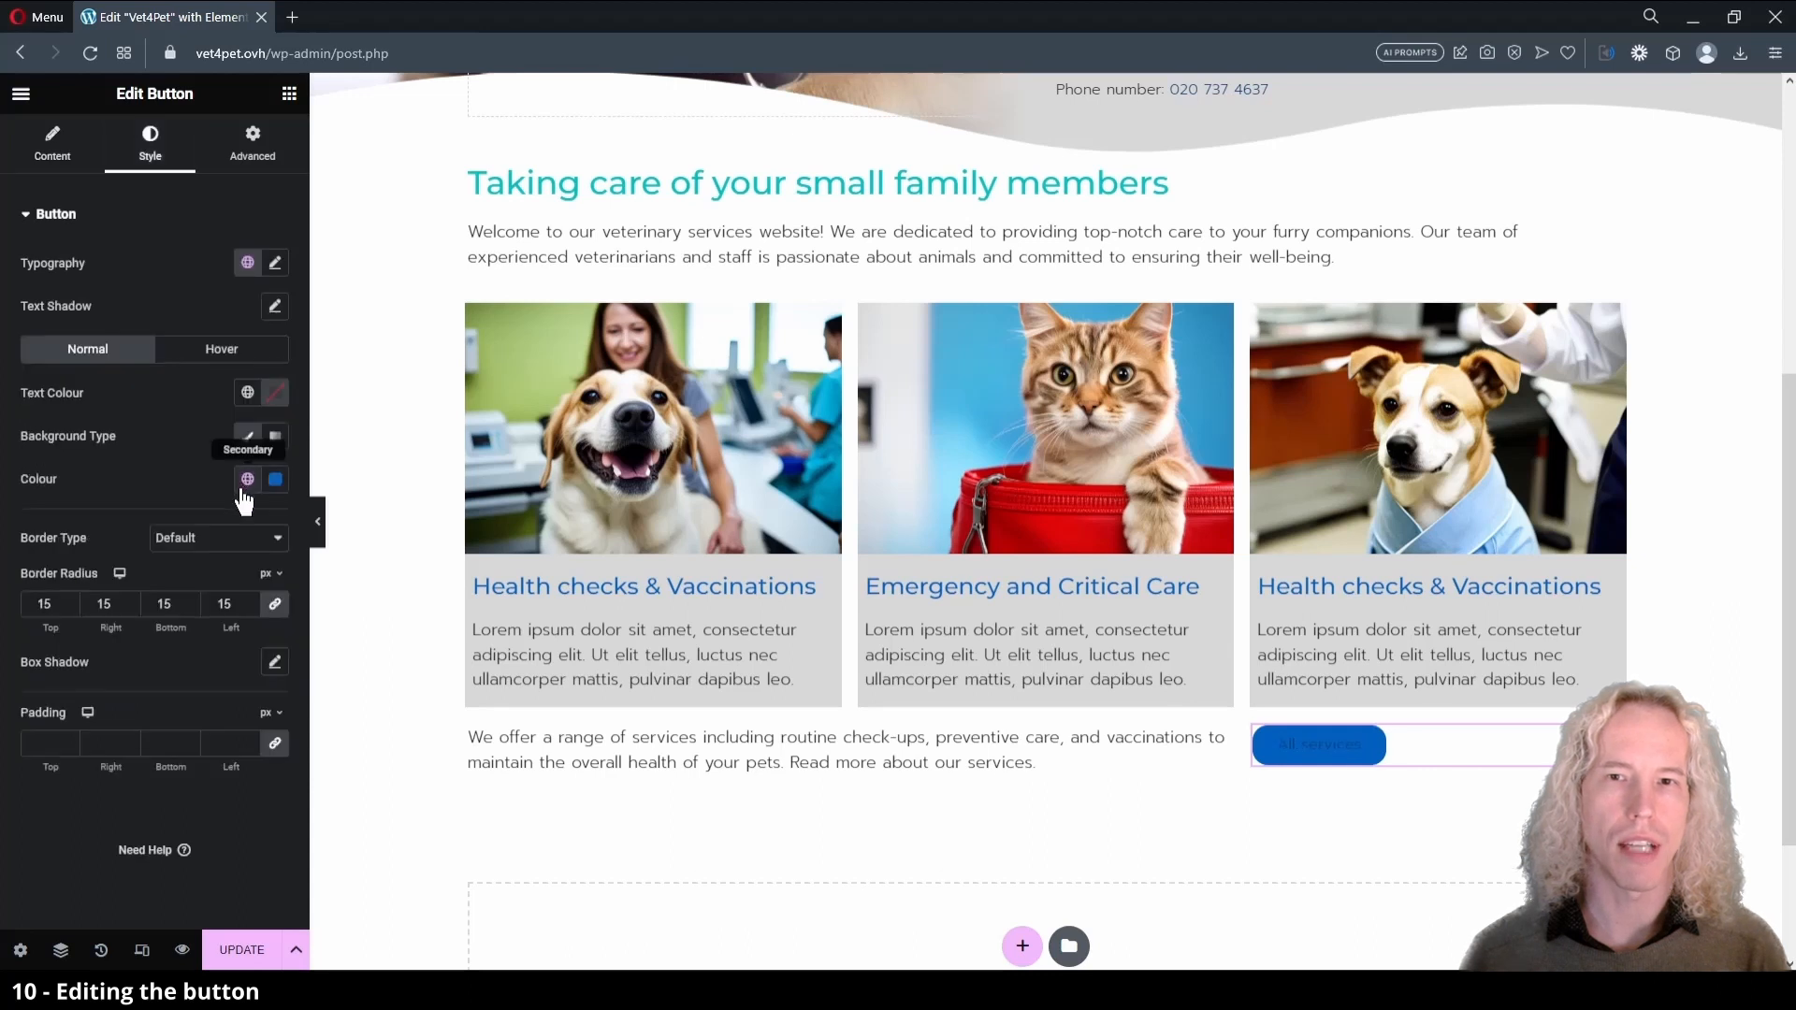
click(248, 393)
click(82, 633)
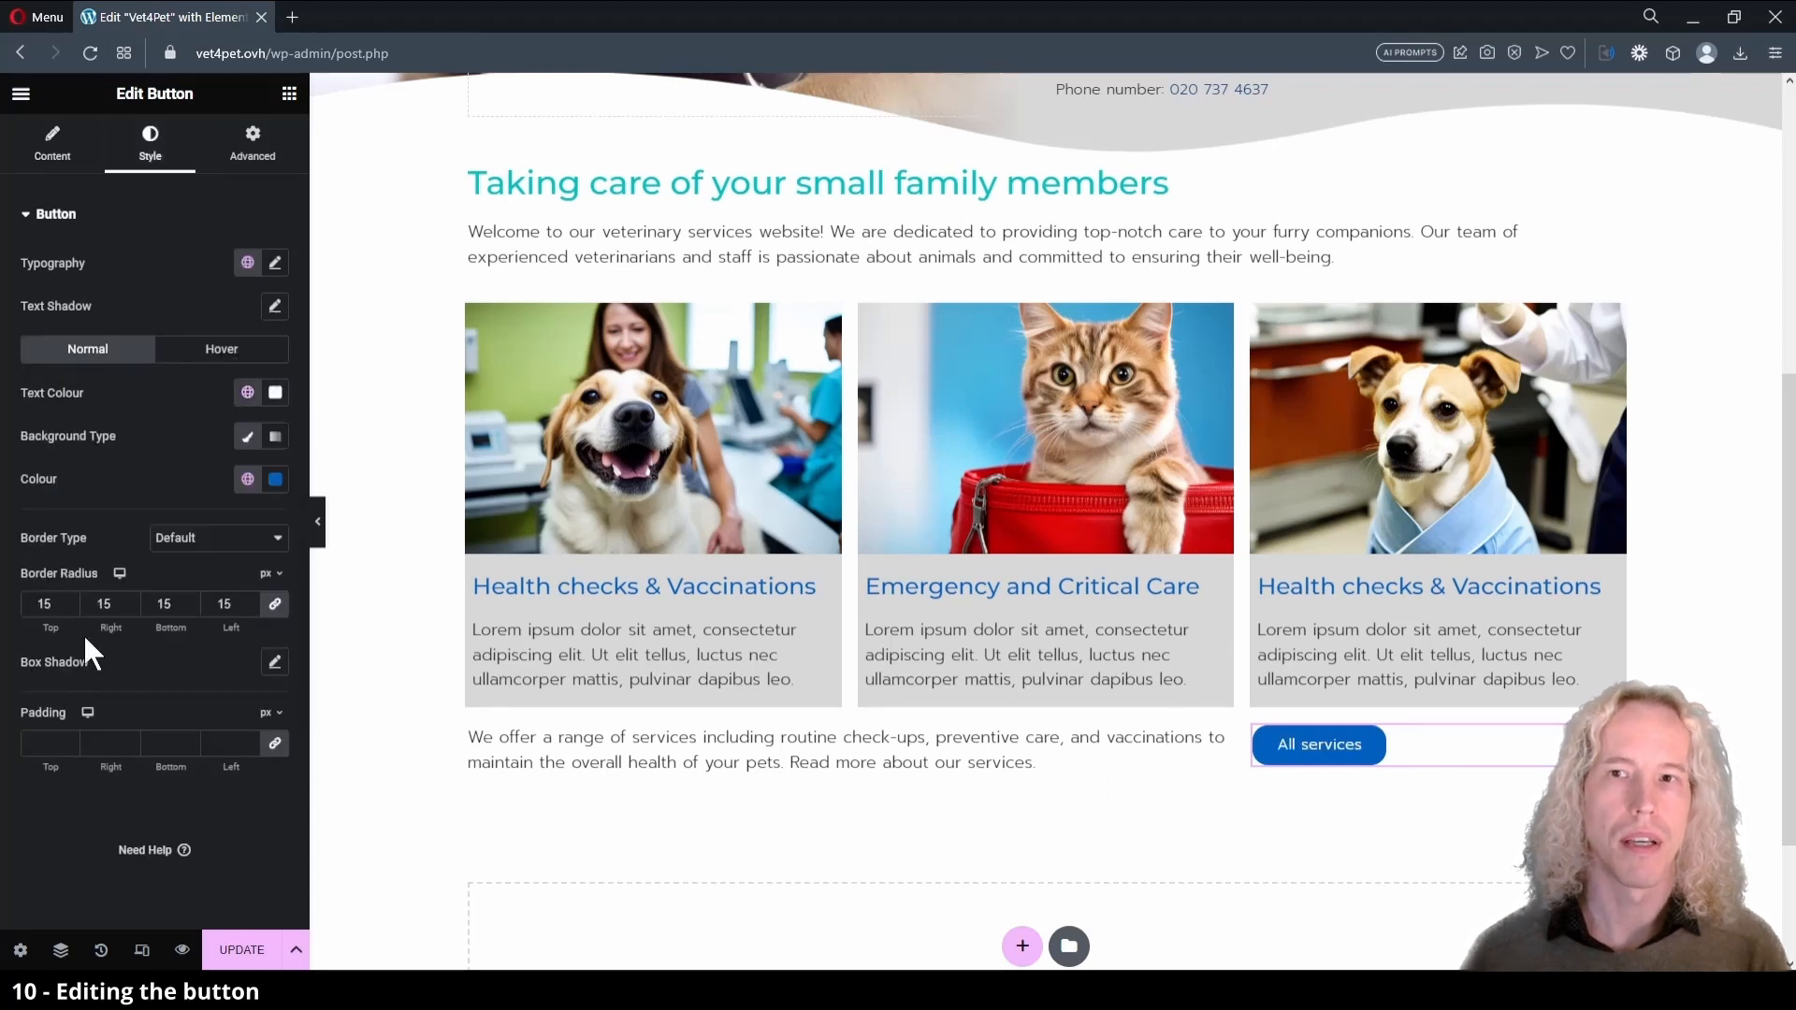
- Set the vertical alignment of the section below the cards to Middle and centre the All services button in its column
click(1046, 705)
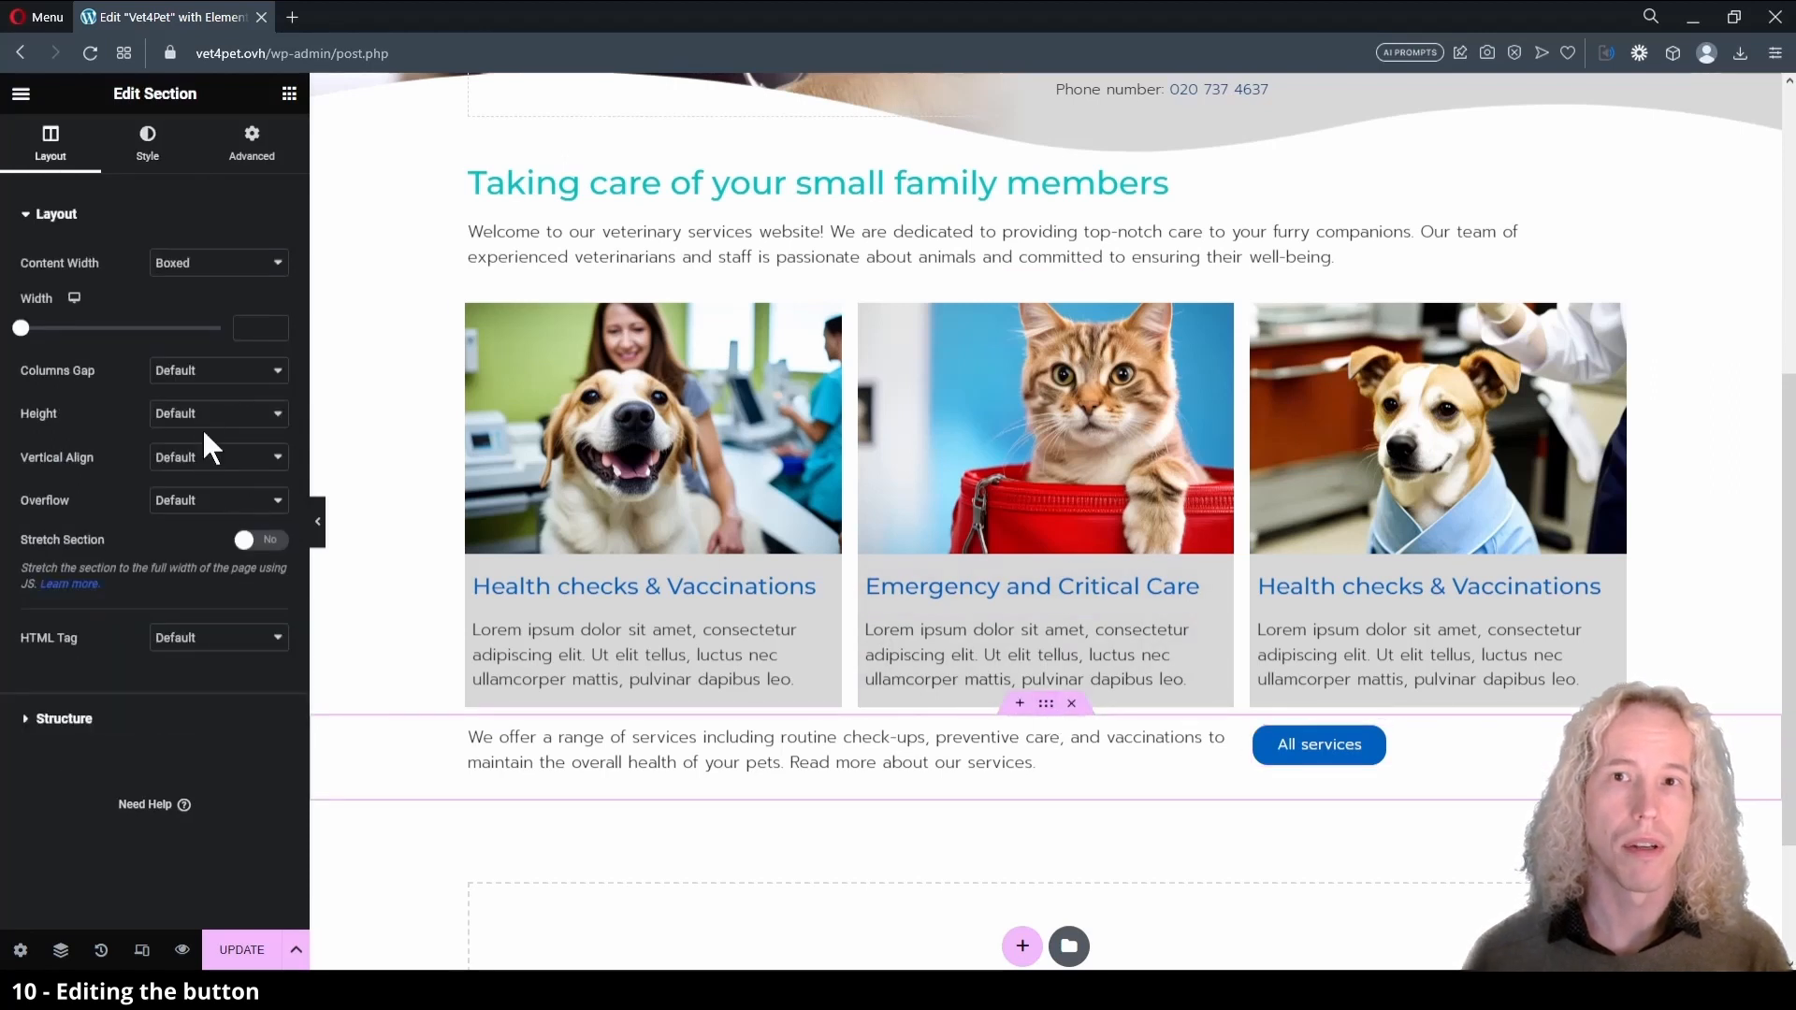
click(208, 506)
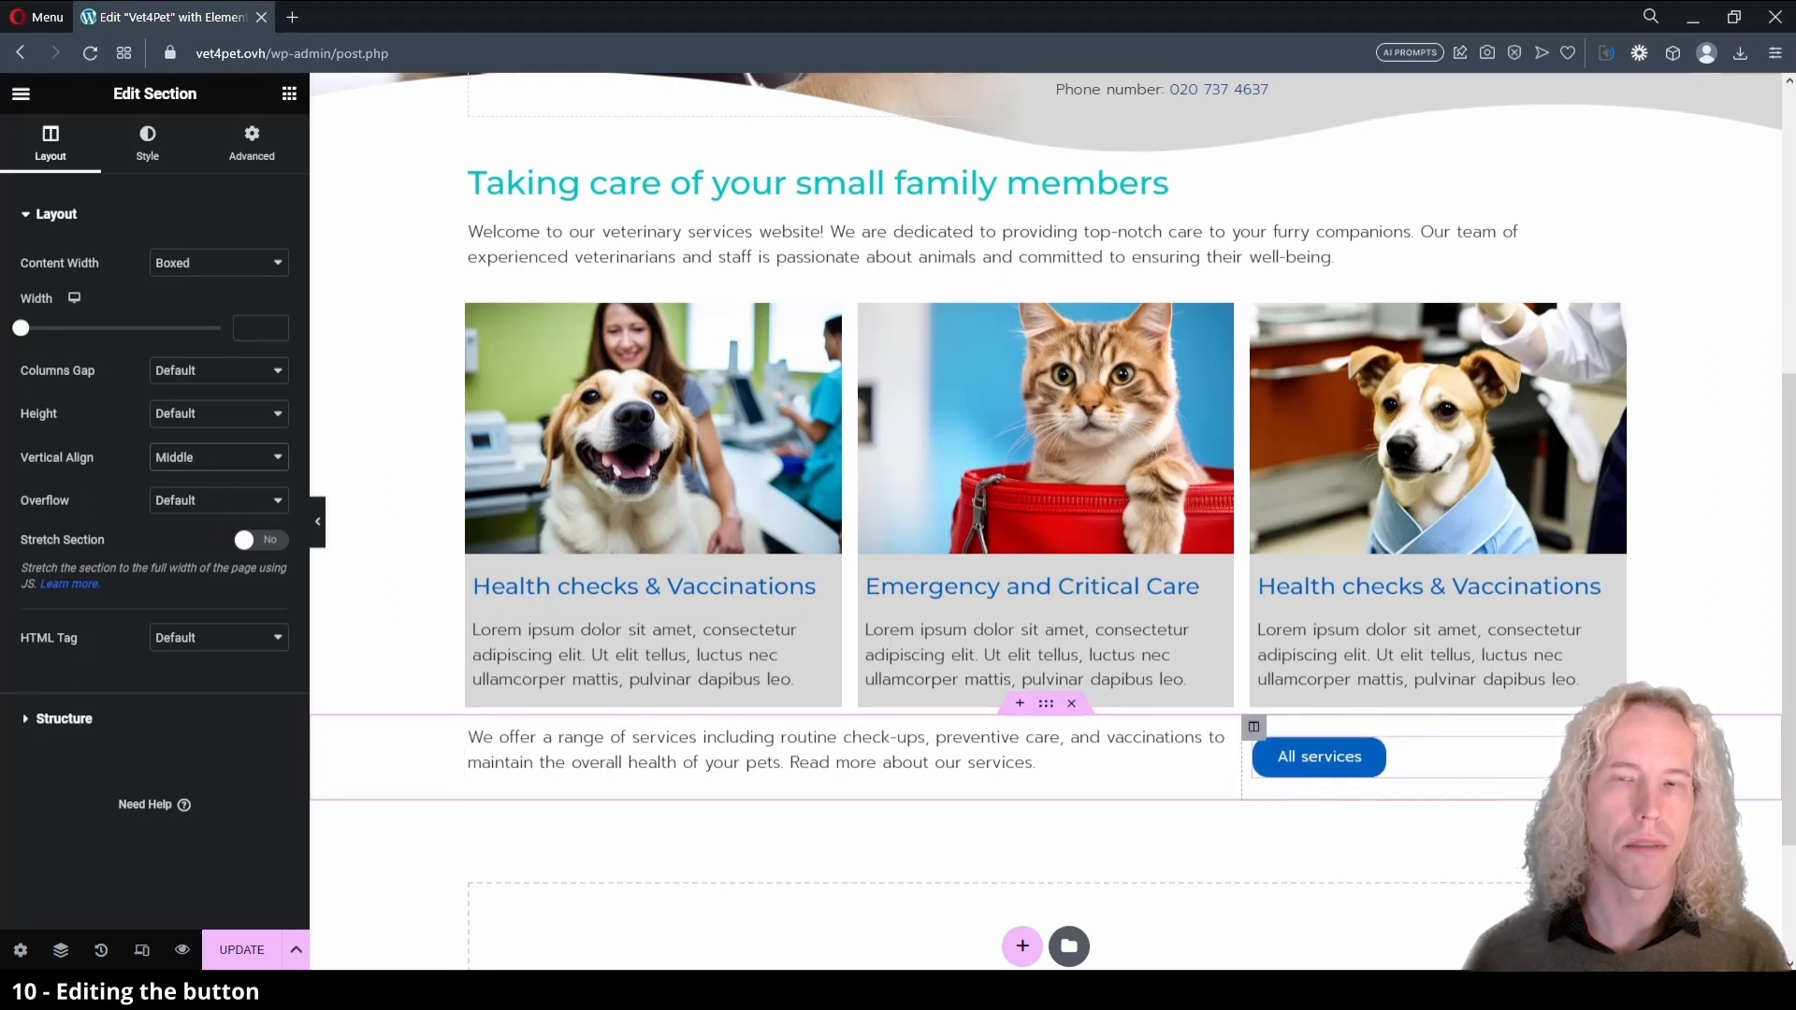
click(1318, 757)
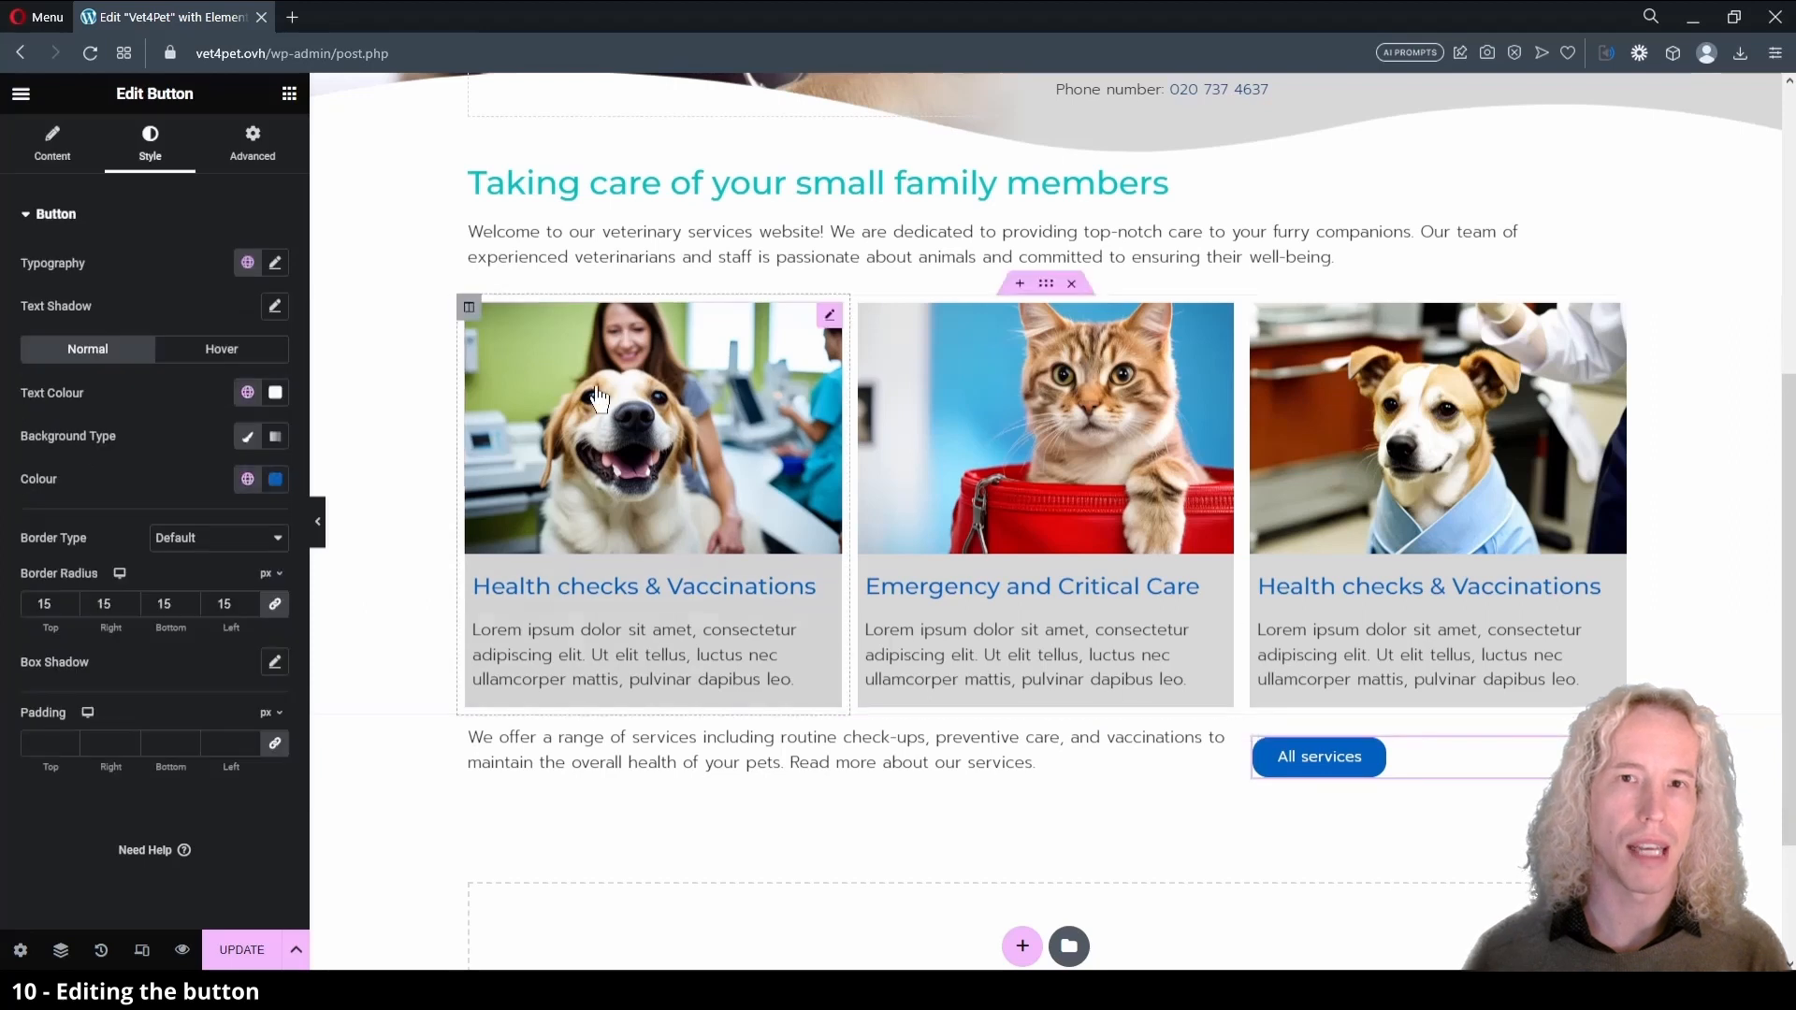
click(68, 161)
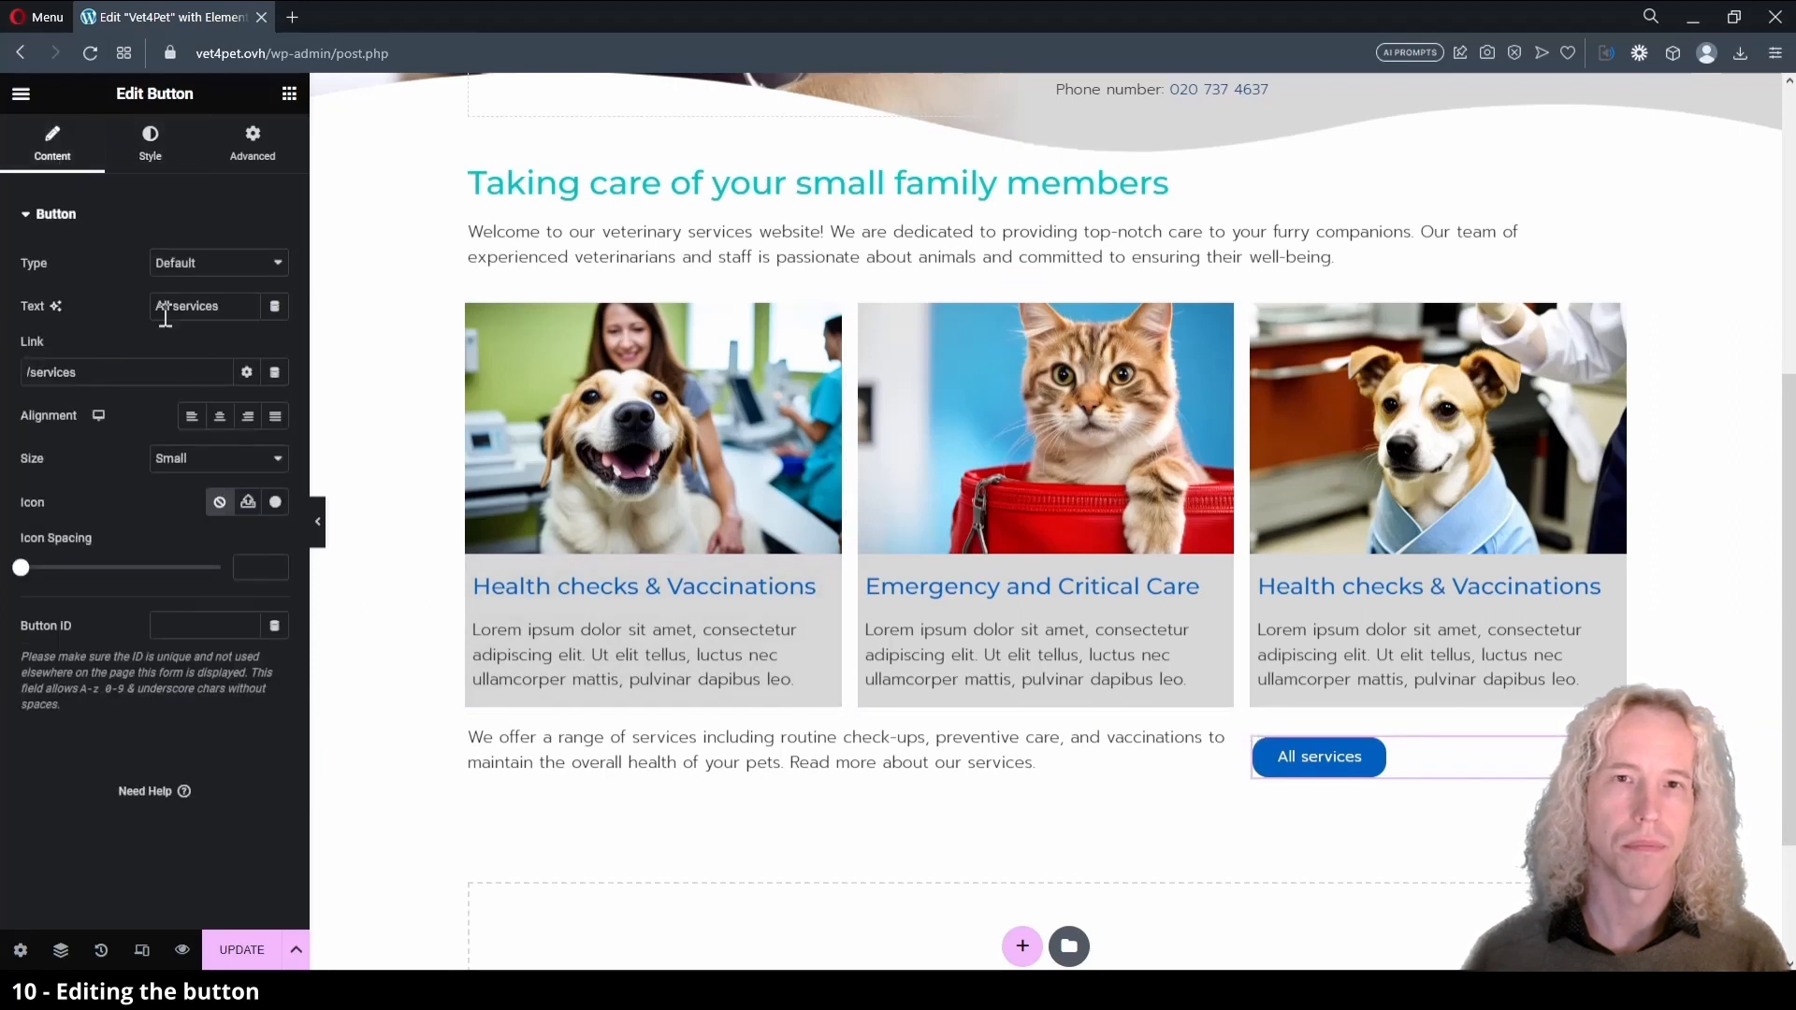
click(221, 418)
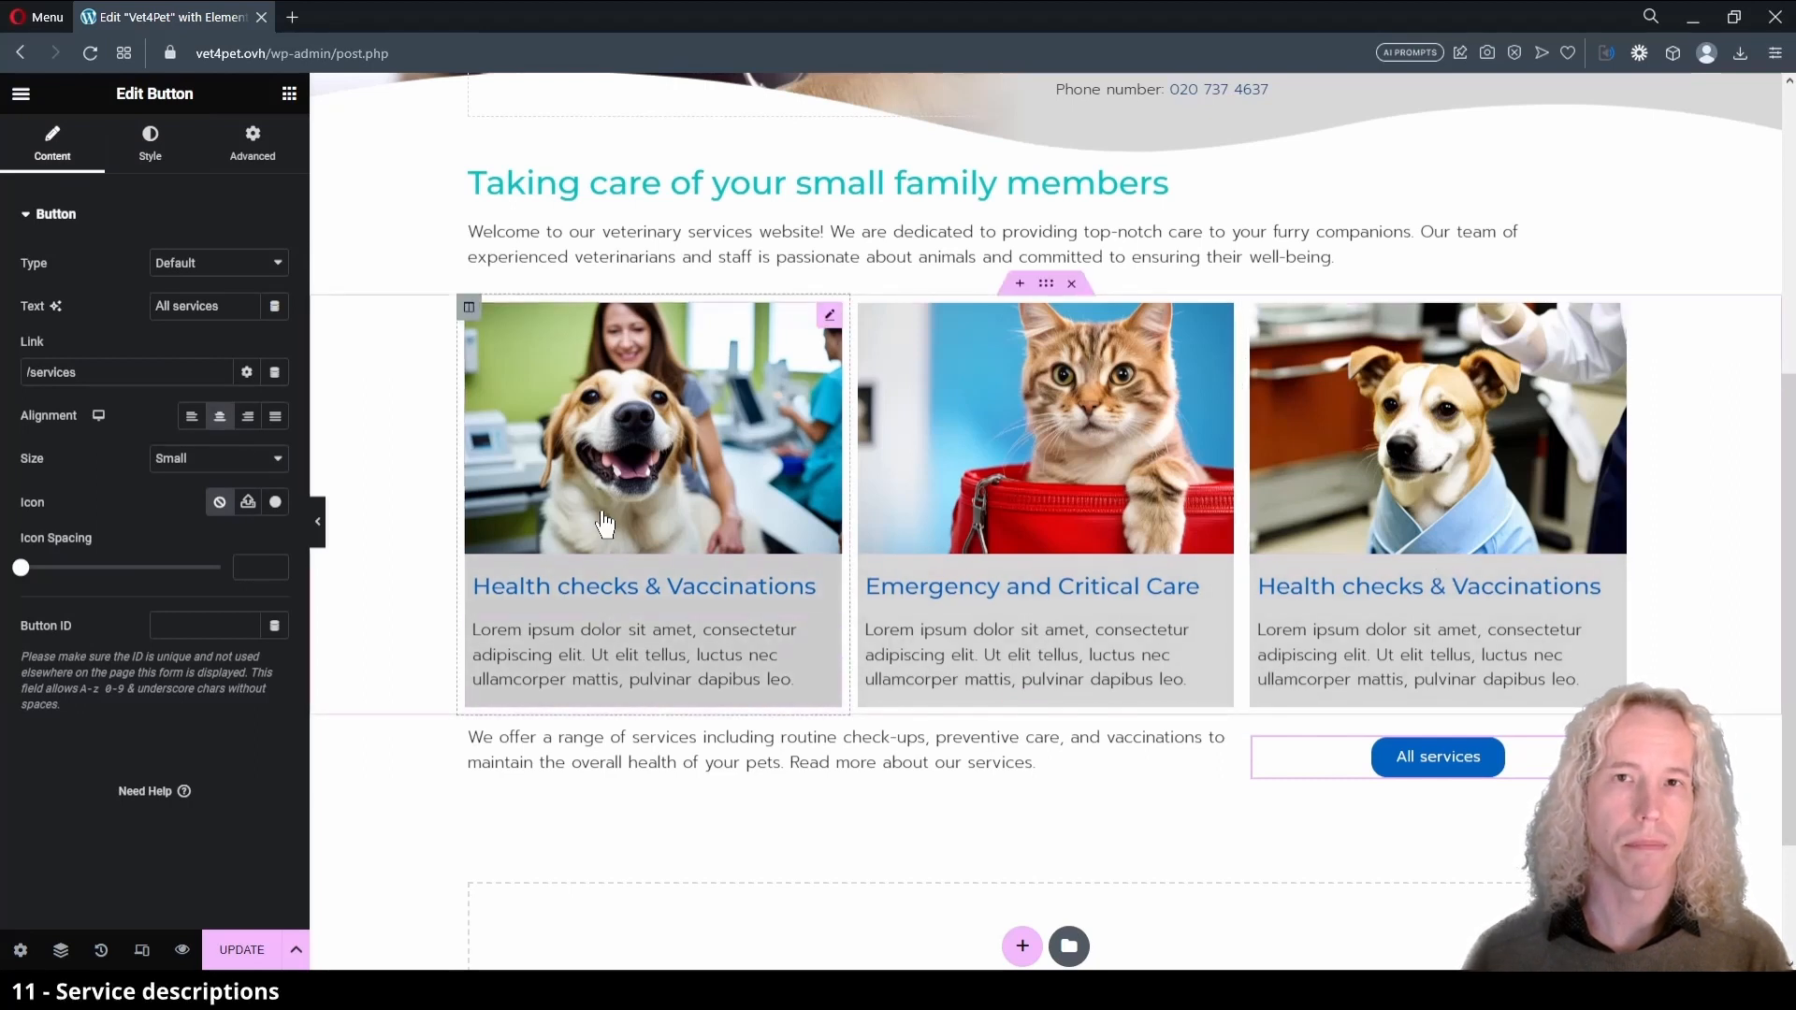
- Set the first card's description to "Routine check-ups & preventive care for pets." and the middle card's to "Immediate care for urgent and critical health situations."
triple_click(593, 634)
text(Routine chekc)
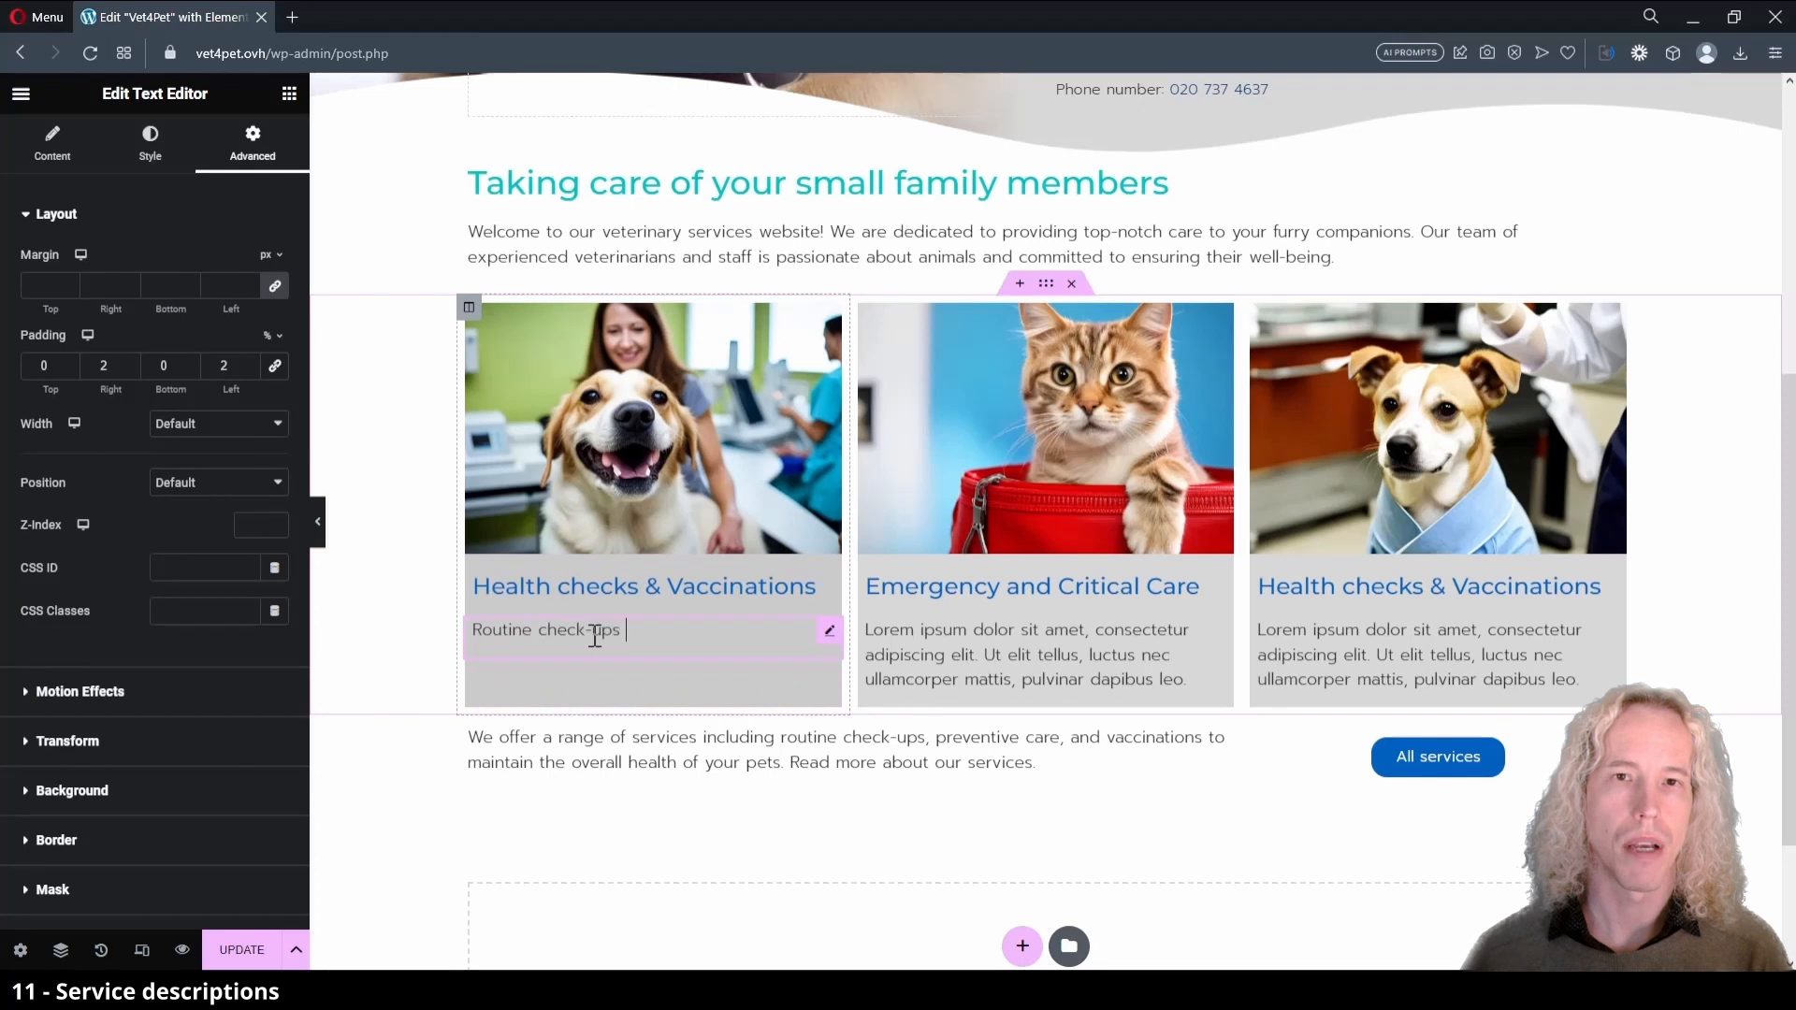
text(for pets.)
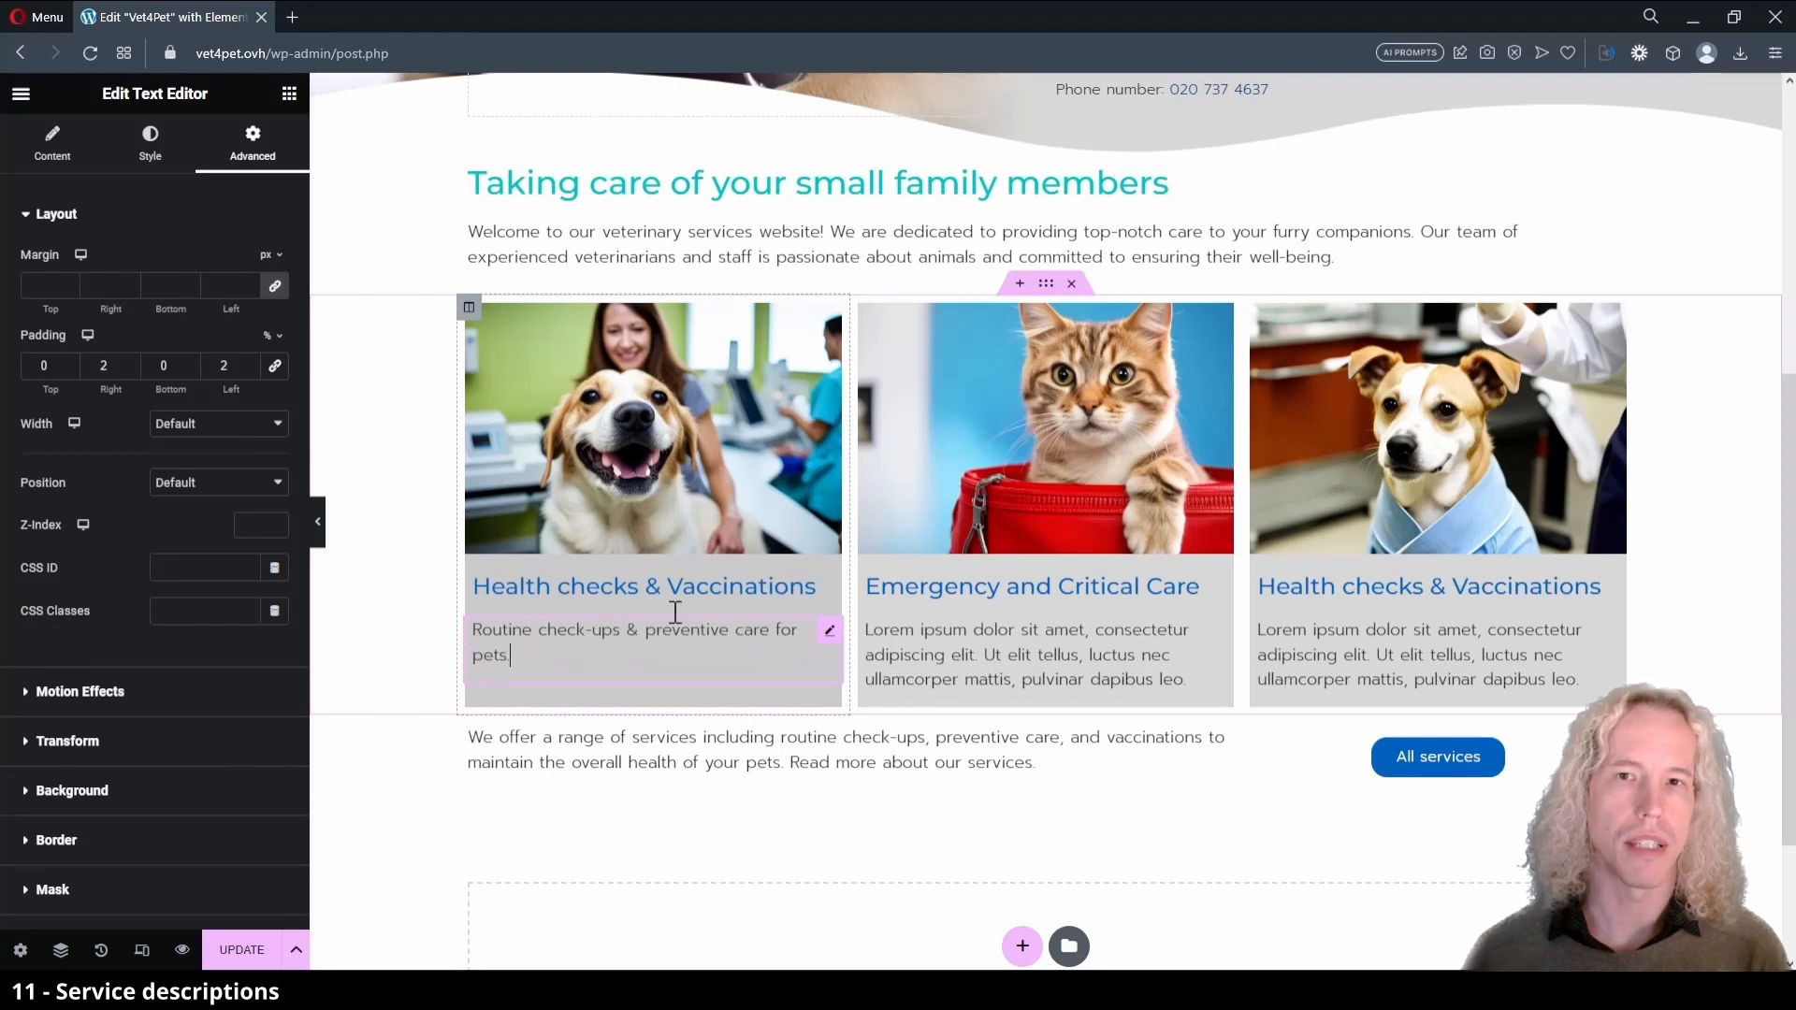
triple_click(974, 629)
text(Immediate care for urgent and critical health situations.)
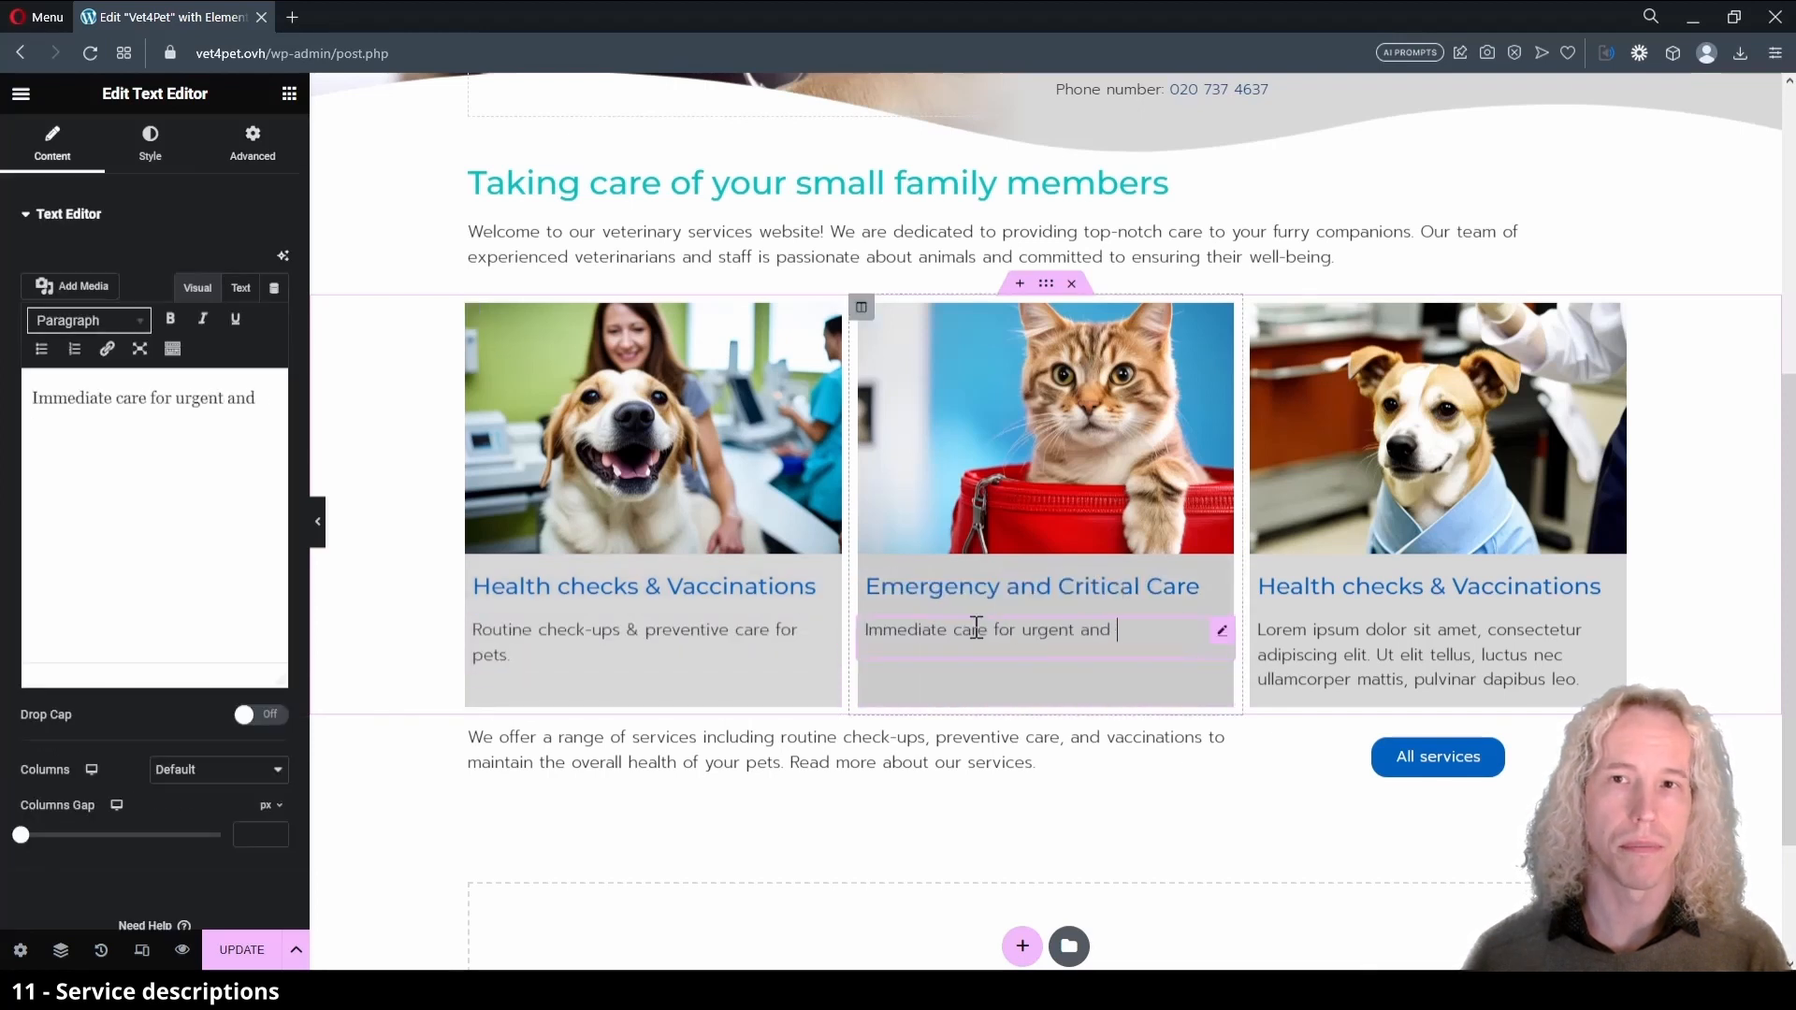
- Retitle the third card "Medical and Surgical Care" and set its description to "Diagnosis, treatment, and surgeries for animal health issues."
click(1421, 645)
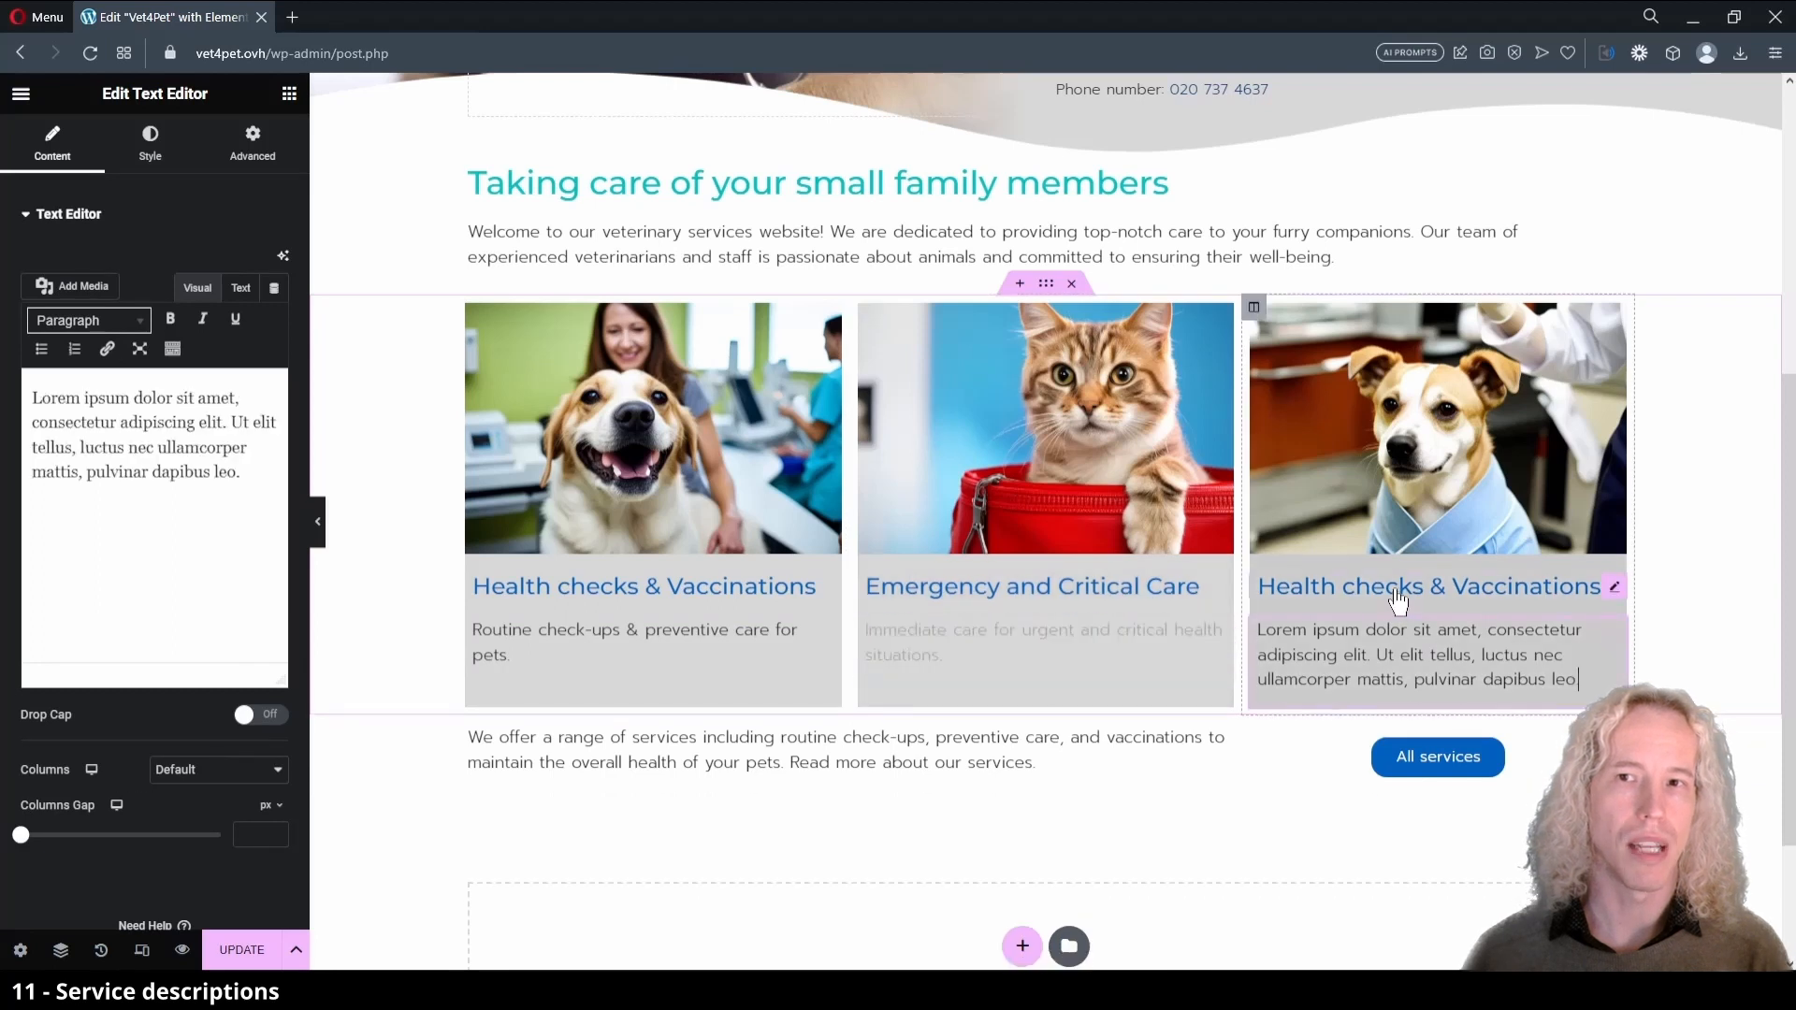
triple_click(1396, 587)
text(Medical and Surgical care)
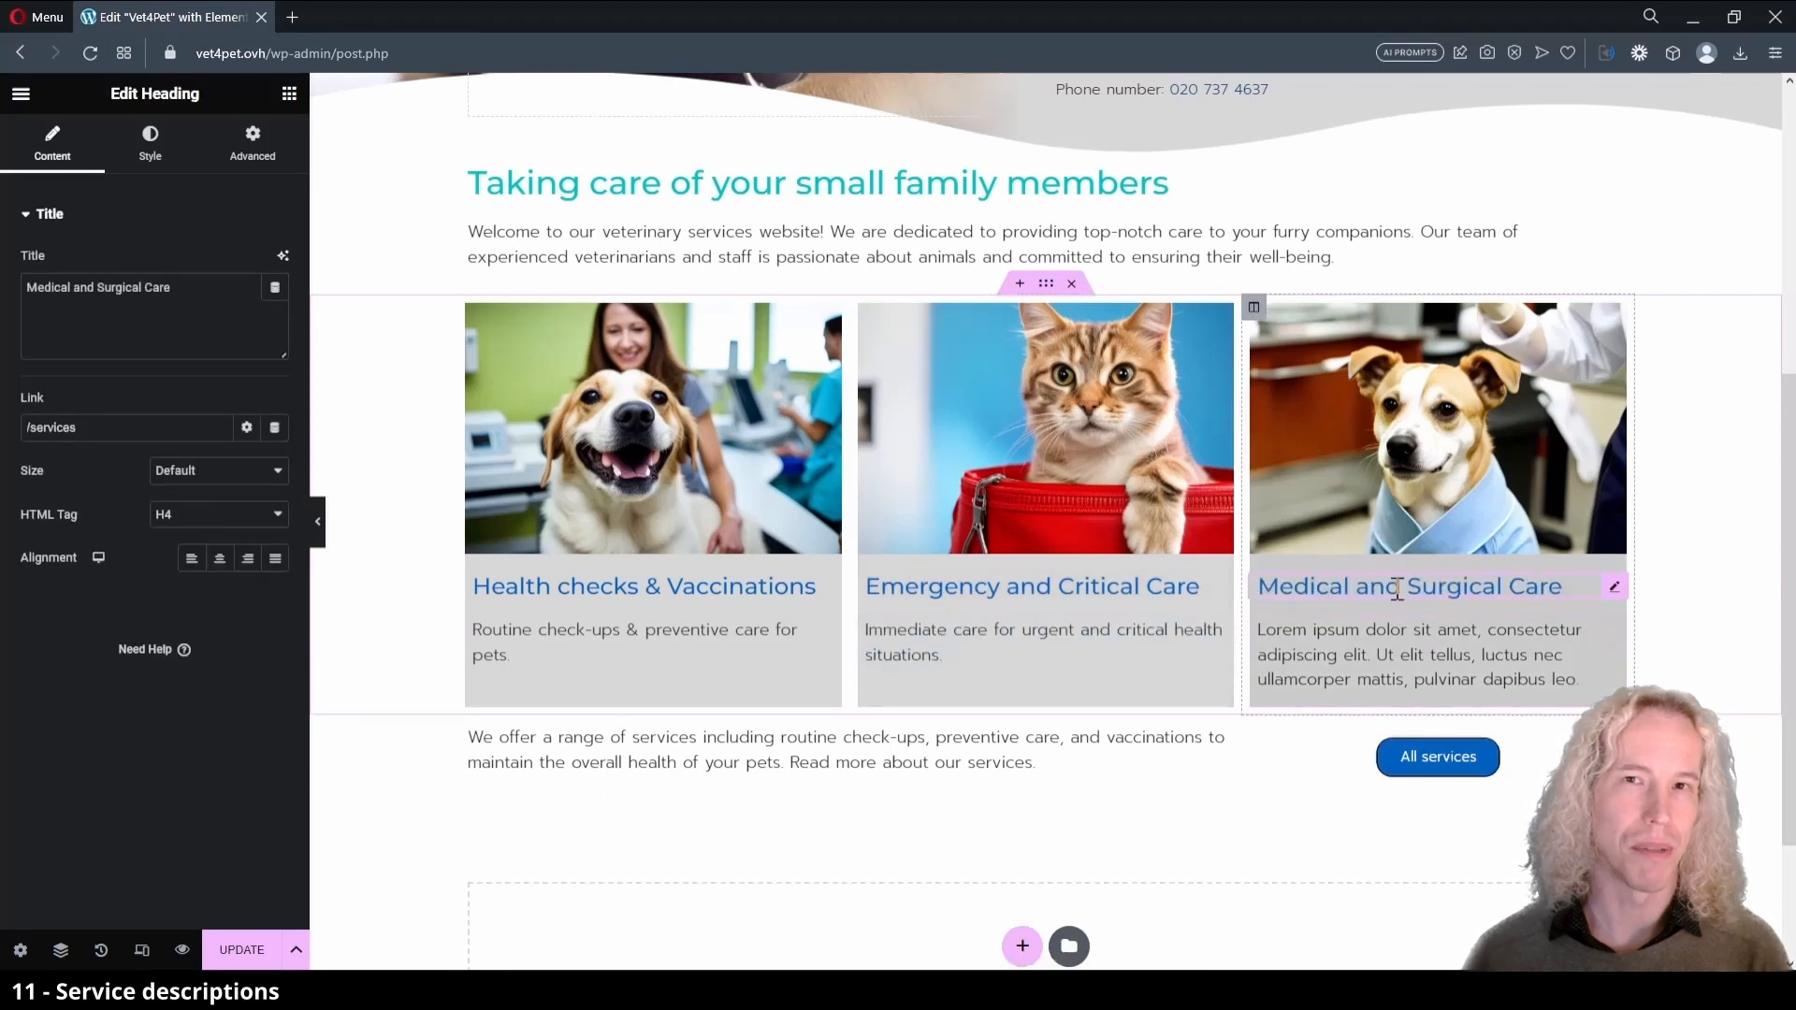
triple_click(1375, 655)
text(Diagnosis, treatment, and surgeries for animal health issues.)
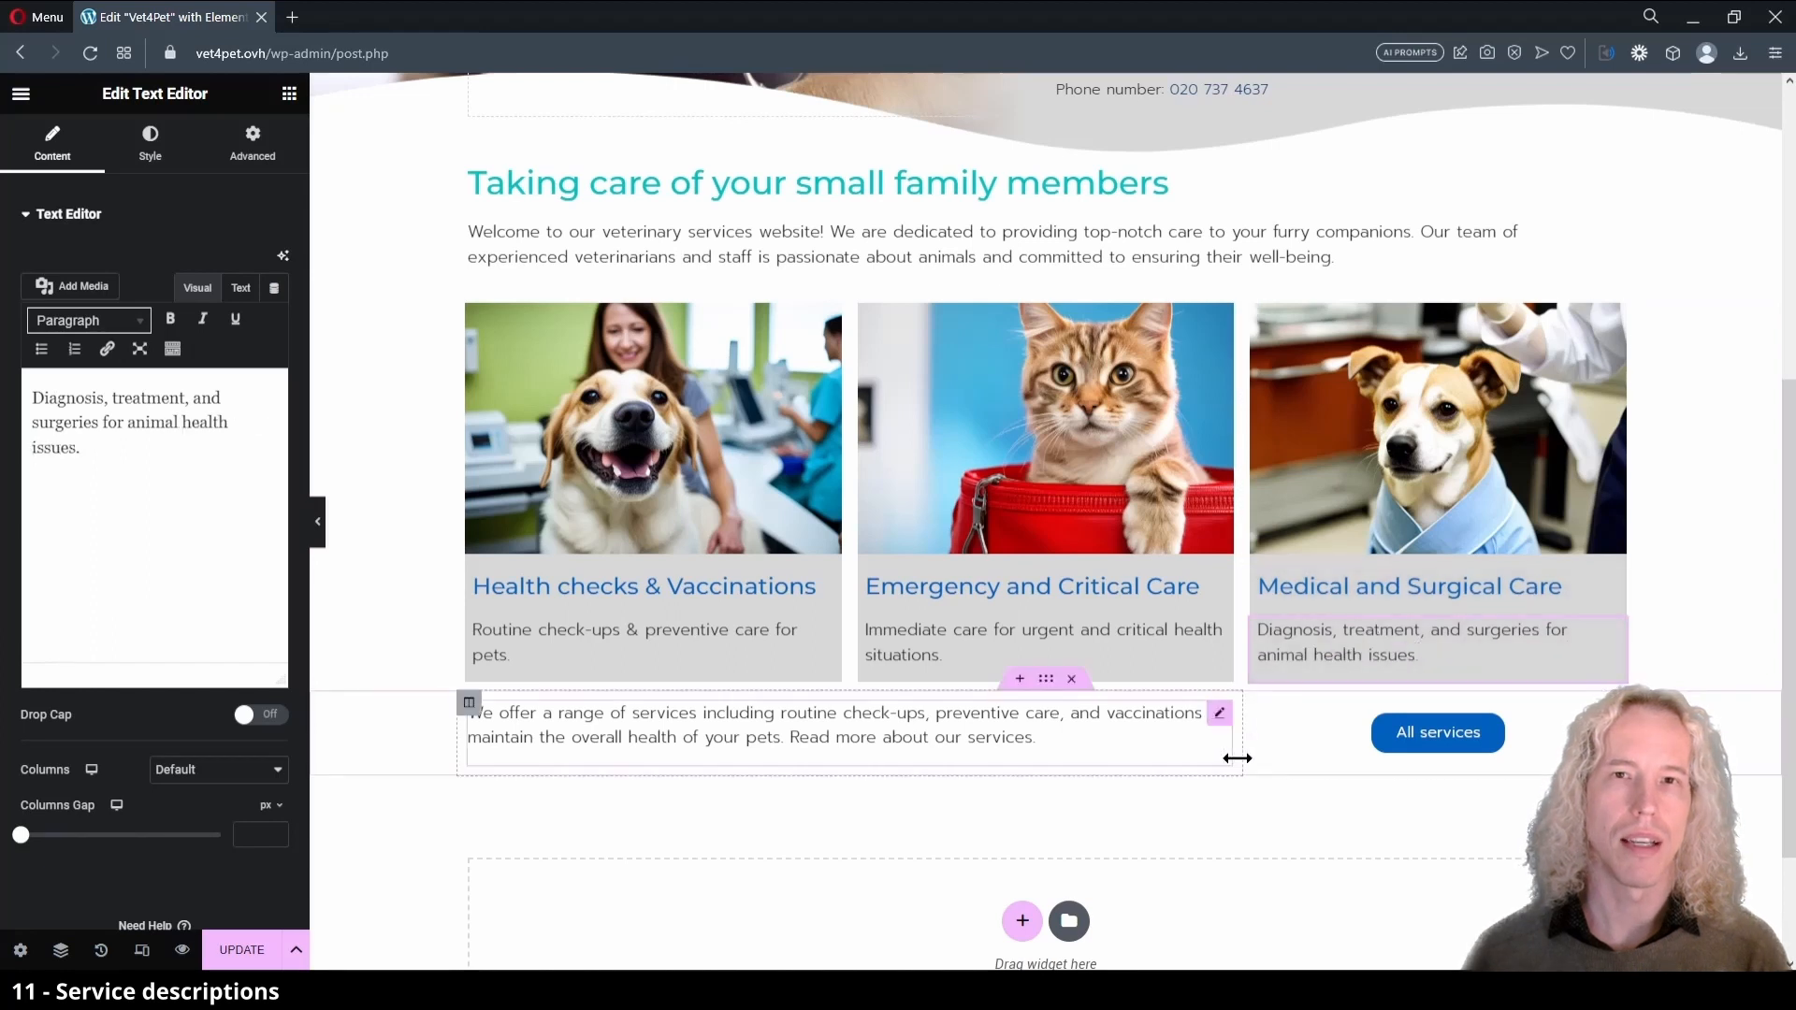
- Save the changes made to the Vet4Pet page
click(1225, 748)
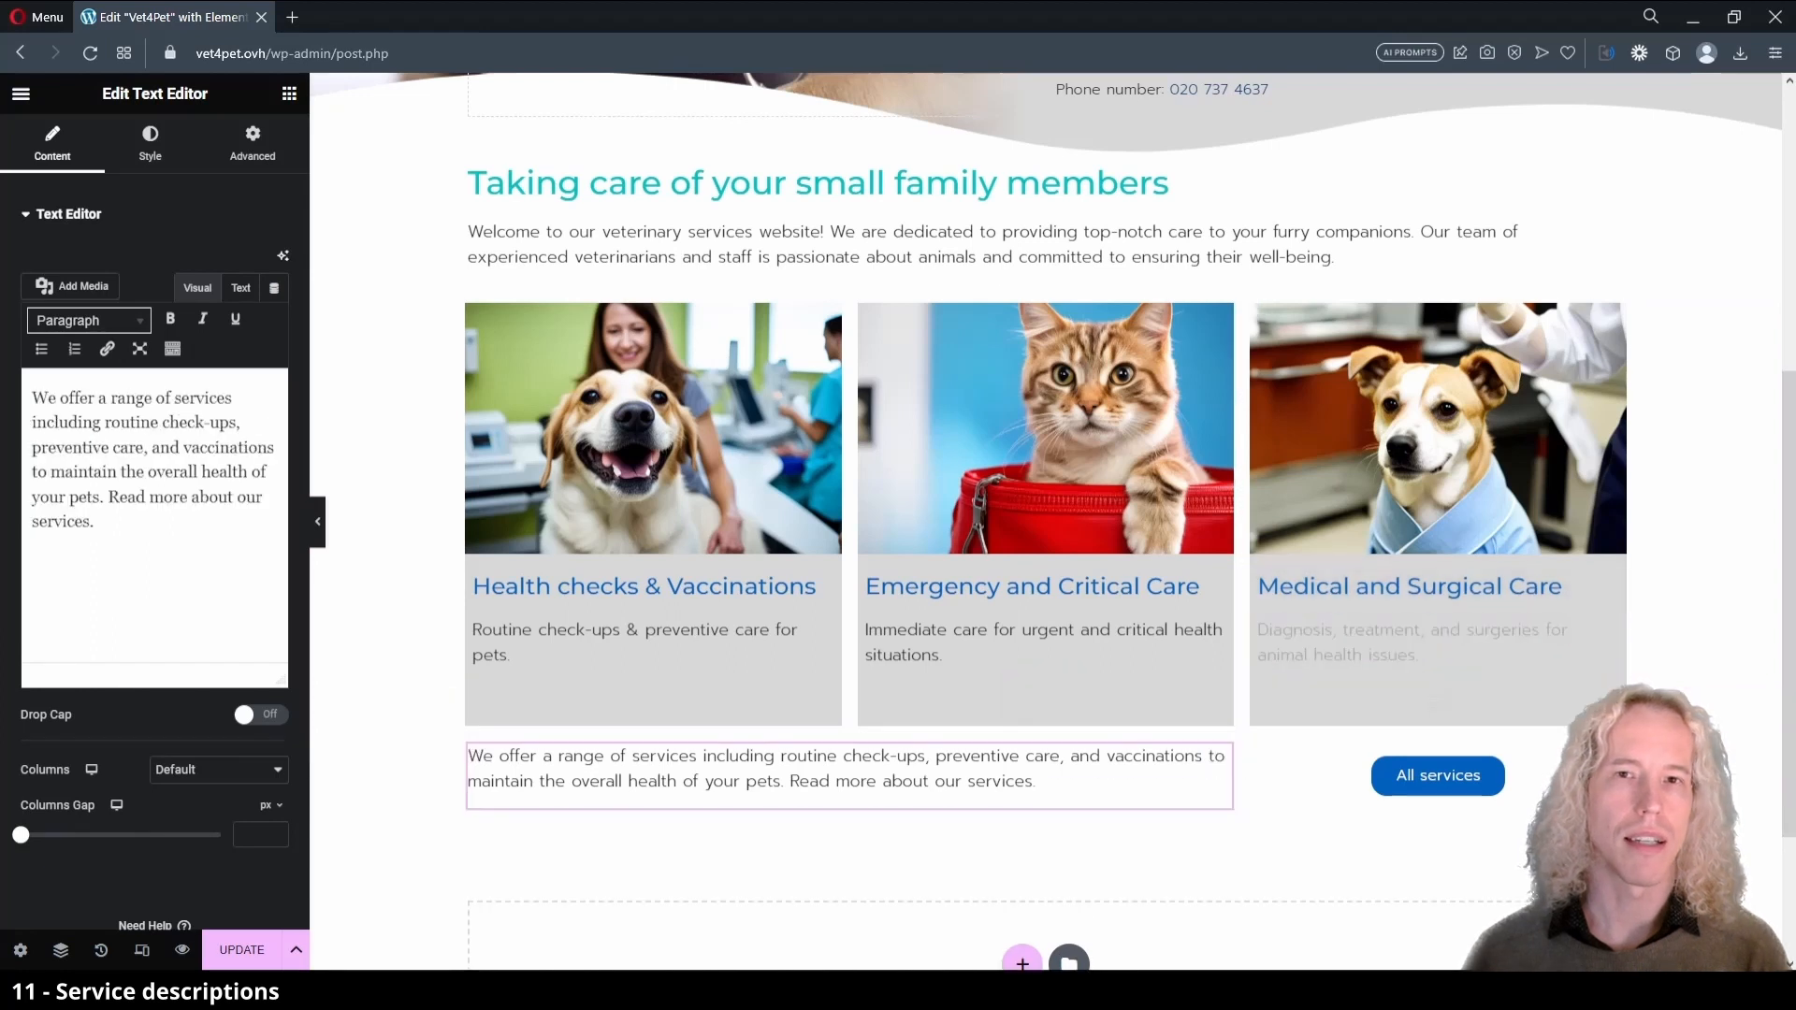
click(241, 961)
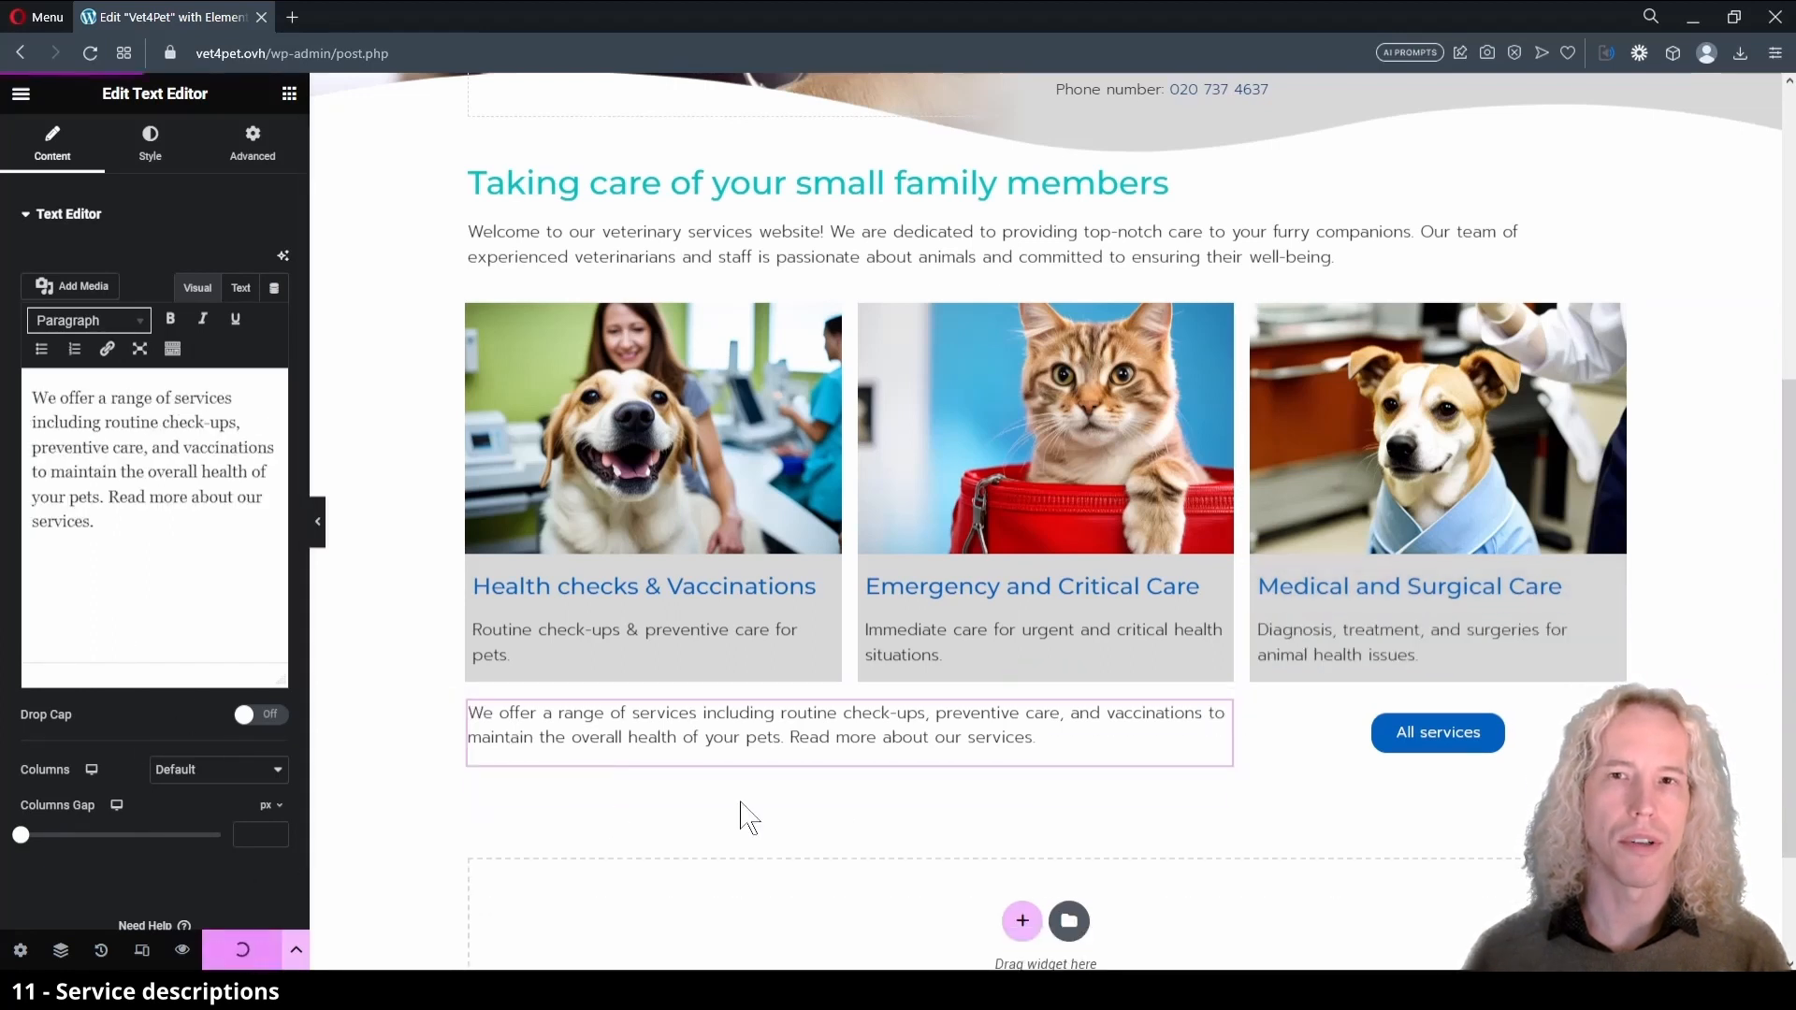
scroll(839, 814, up, 5)
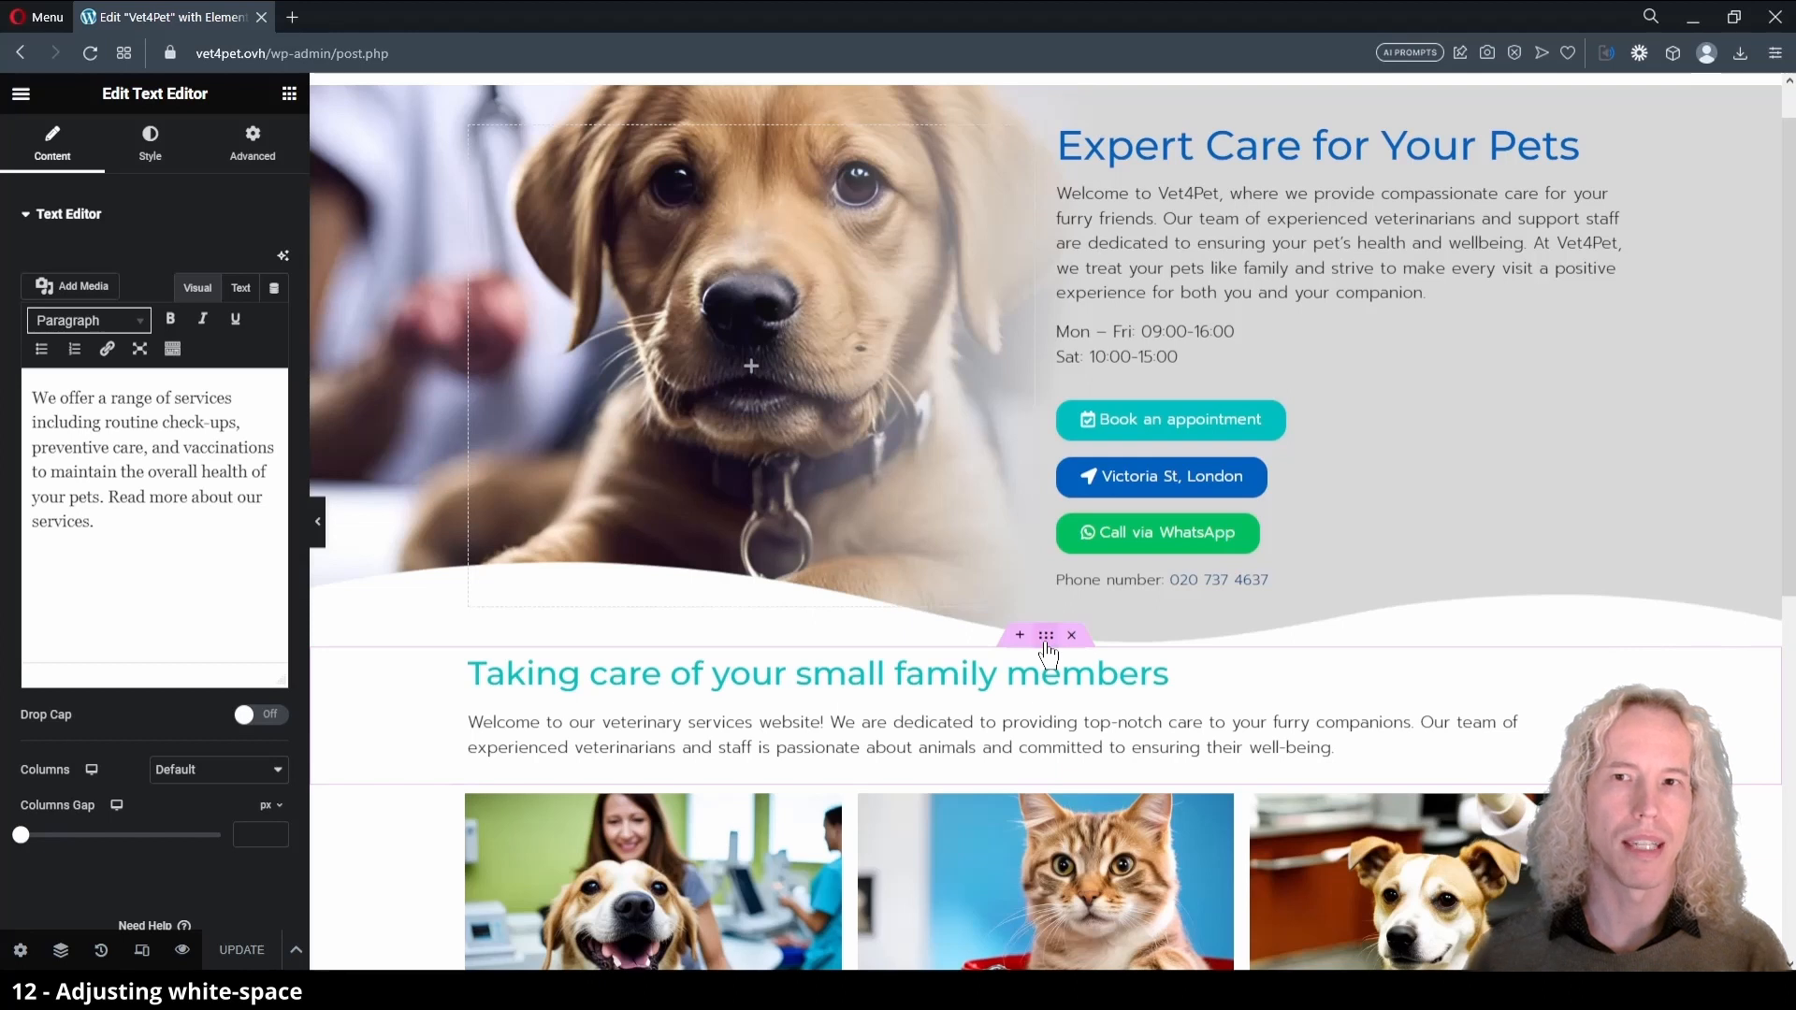
- Give the "Taking care of your small family members" section an unlinked top margin of 20 px and save the page
click(1047, 640)
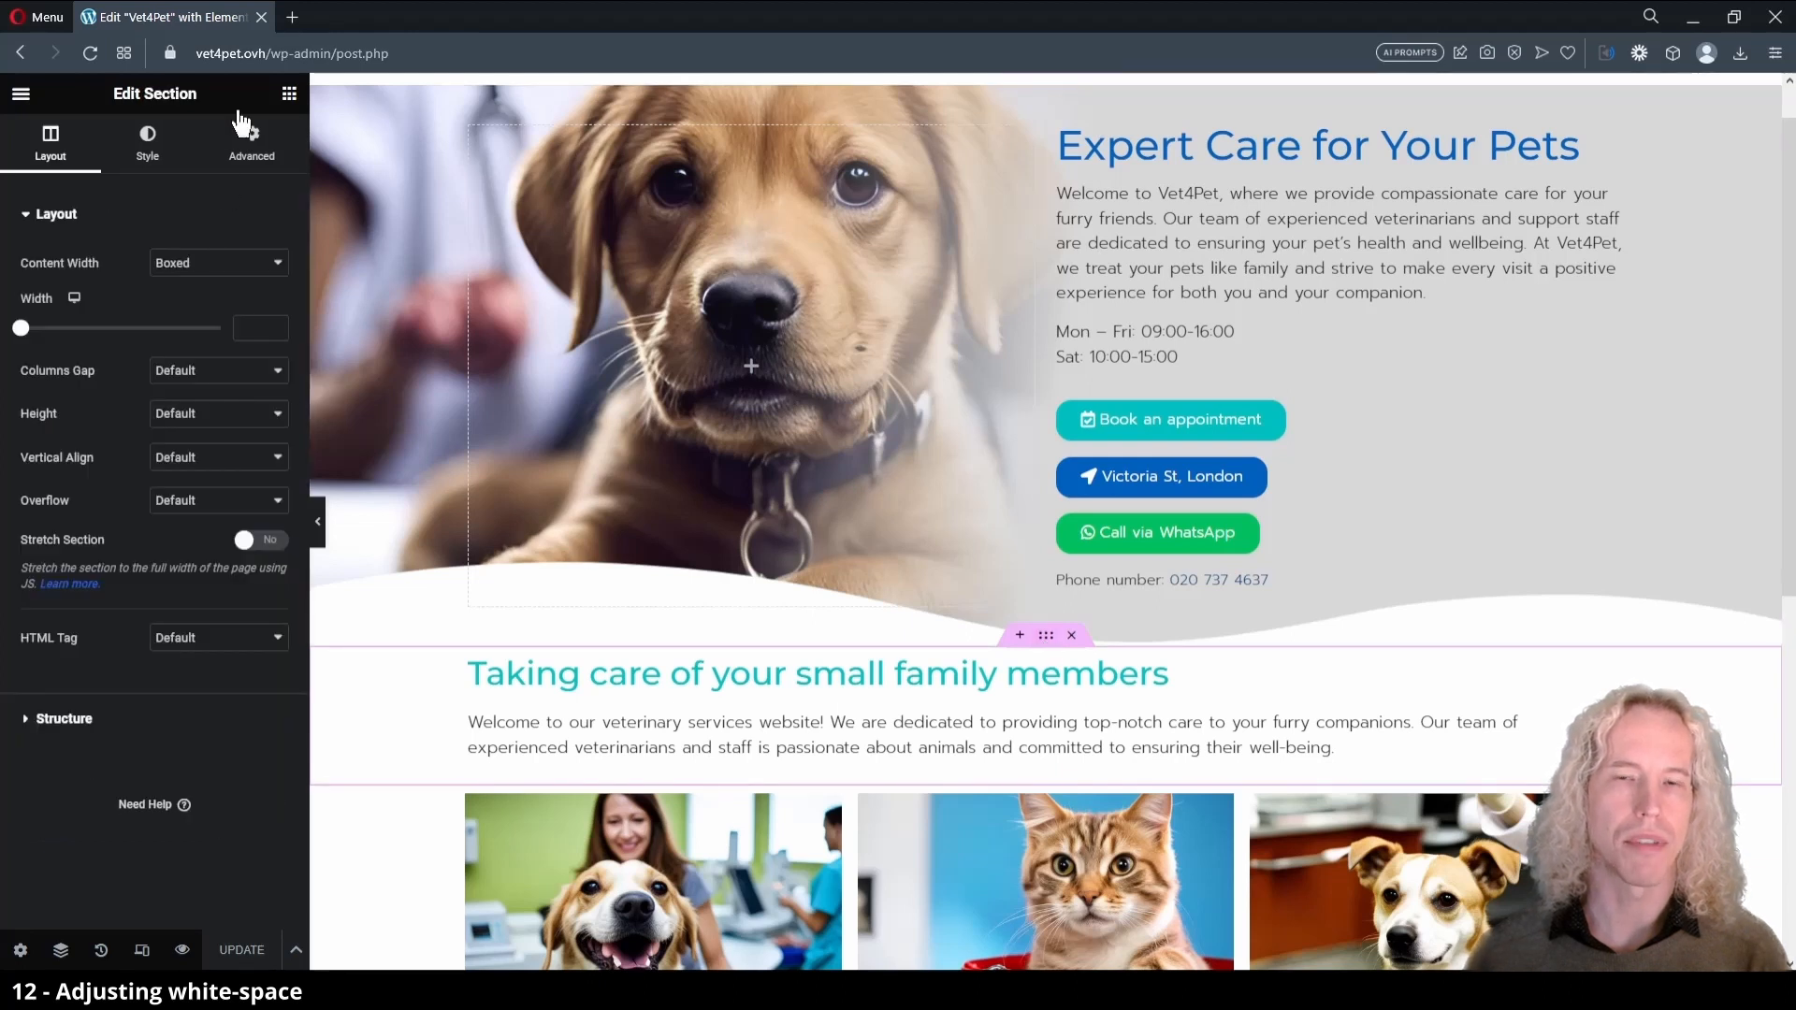
click(251, 140)
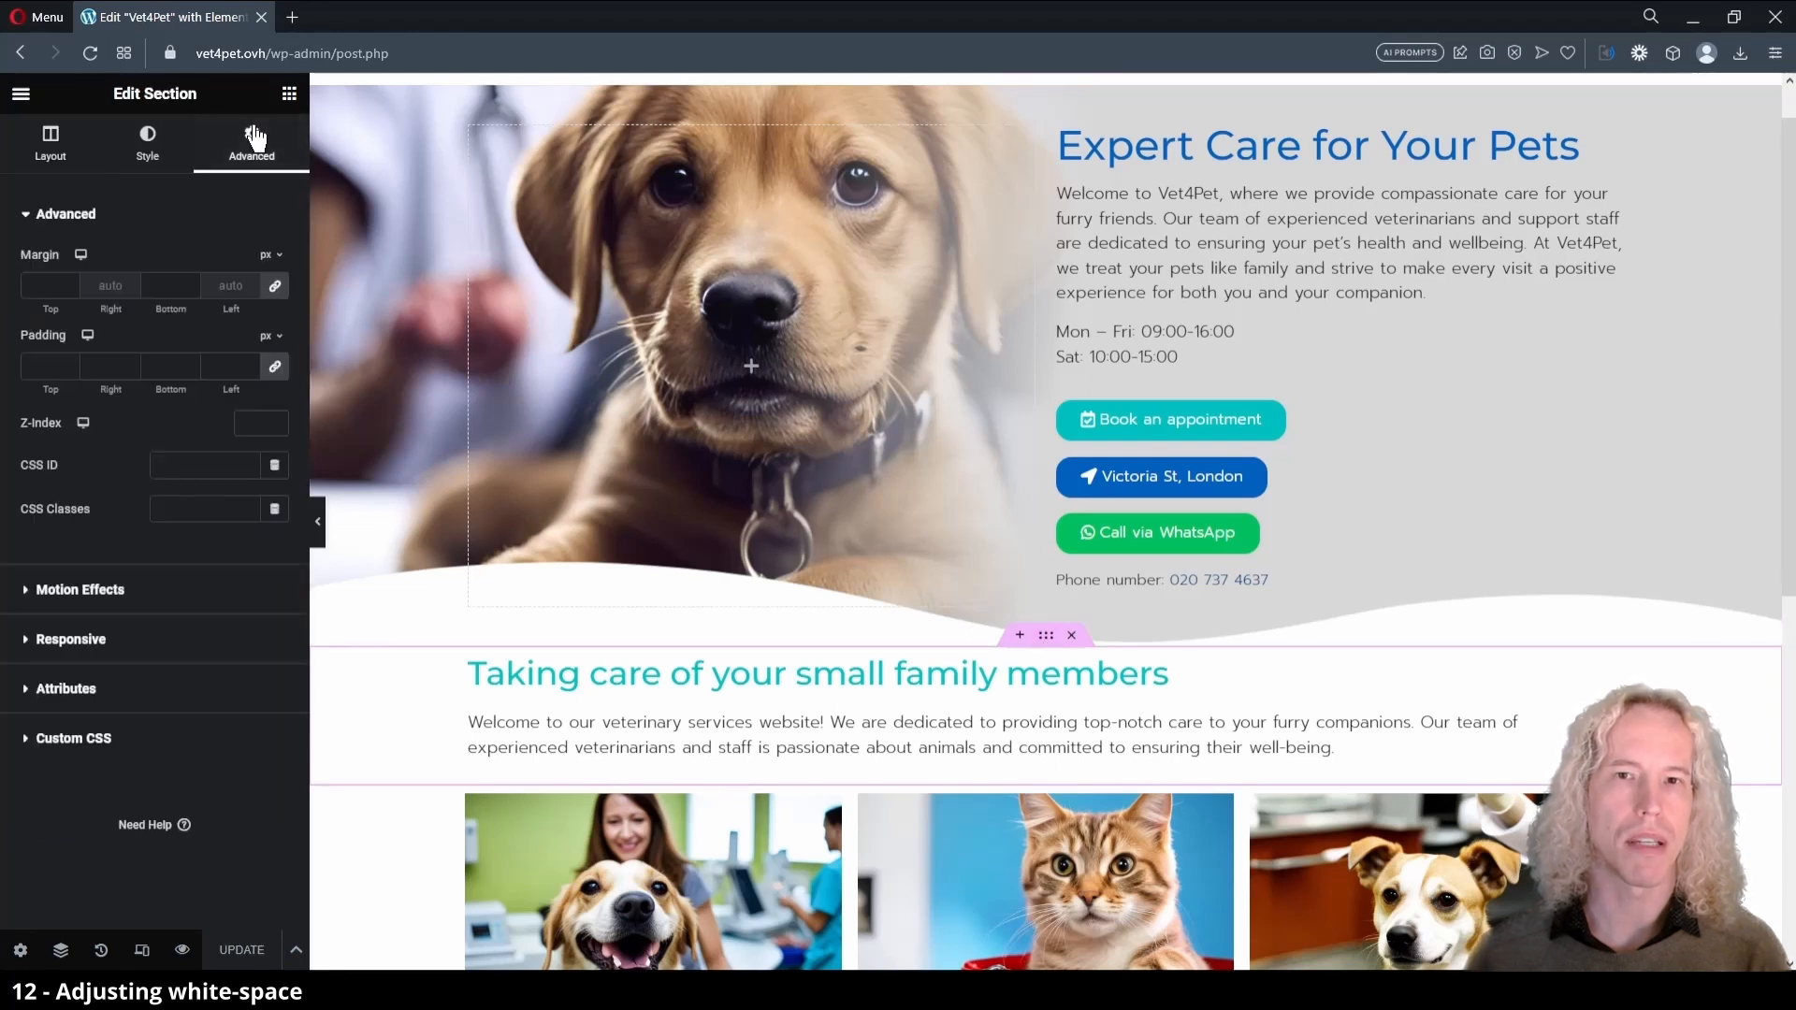
click(276, 290)
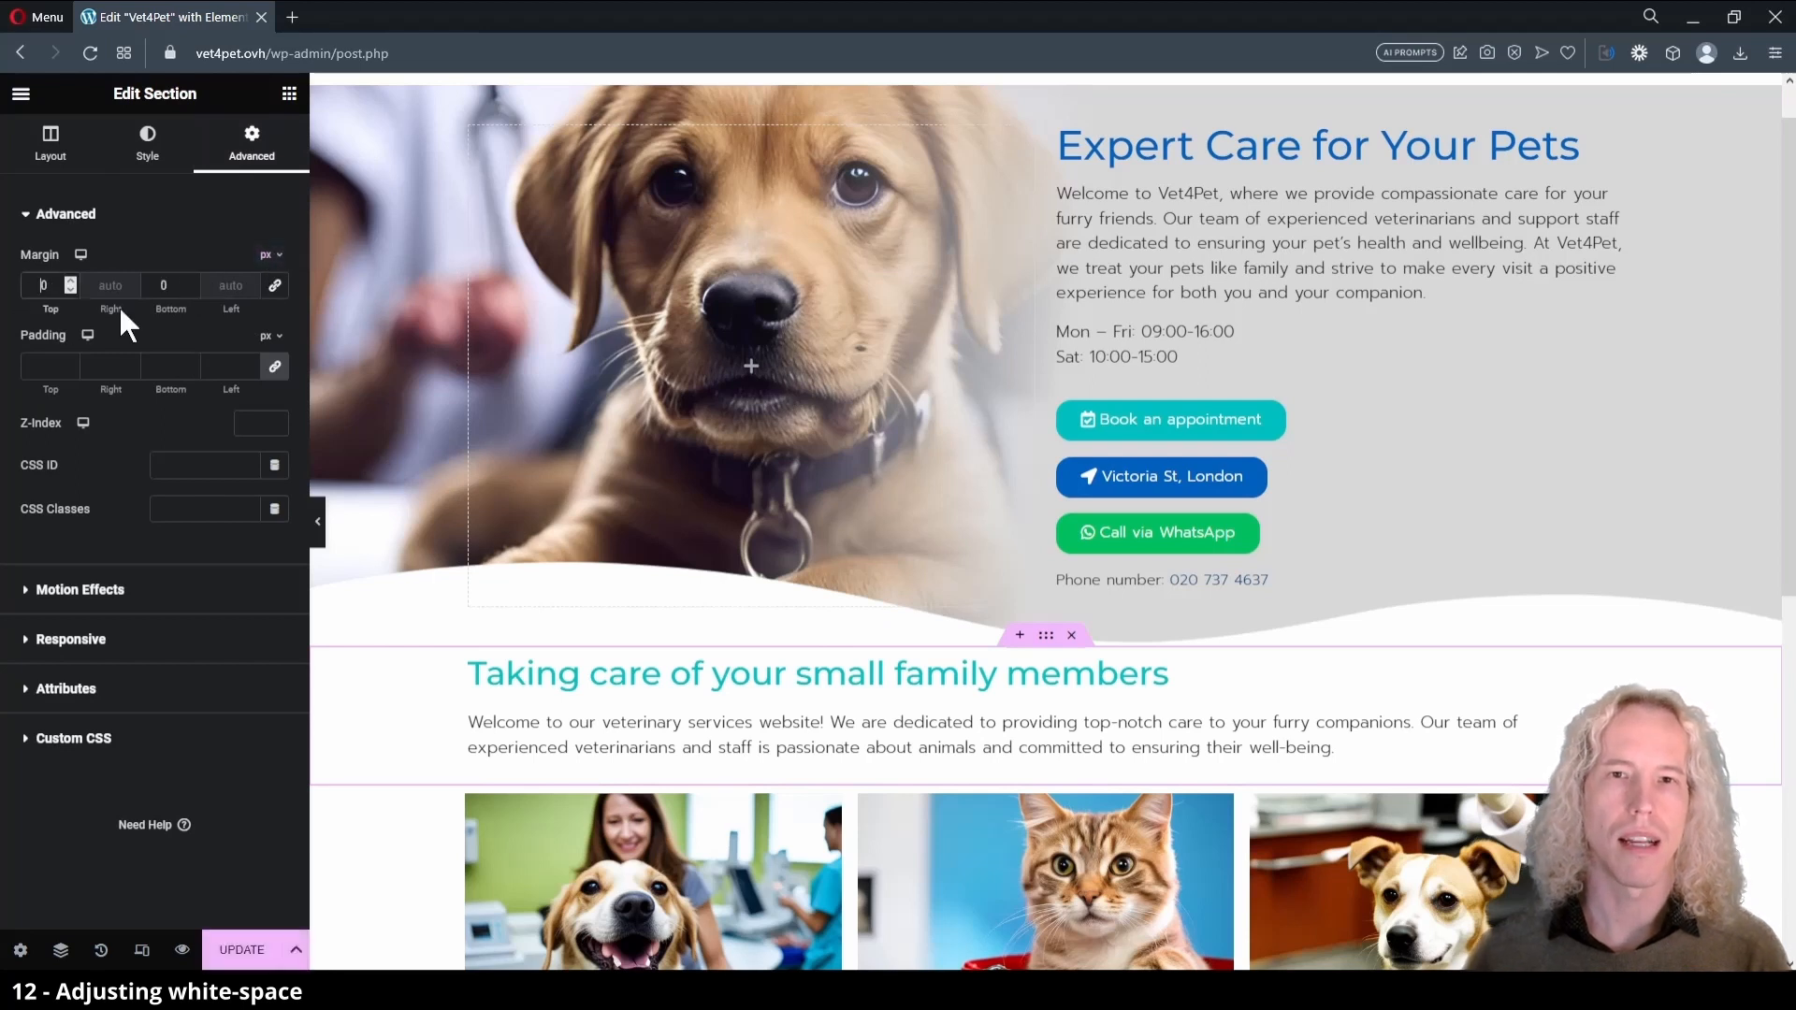
text(2)
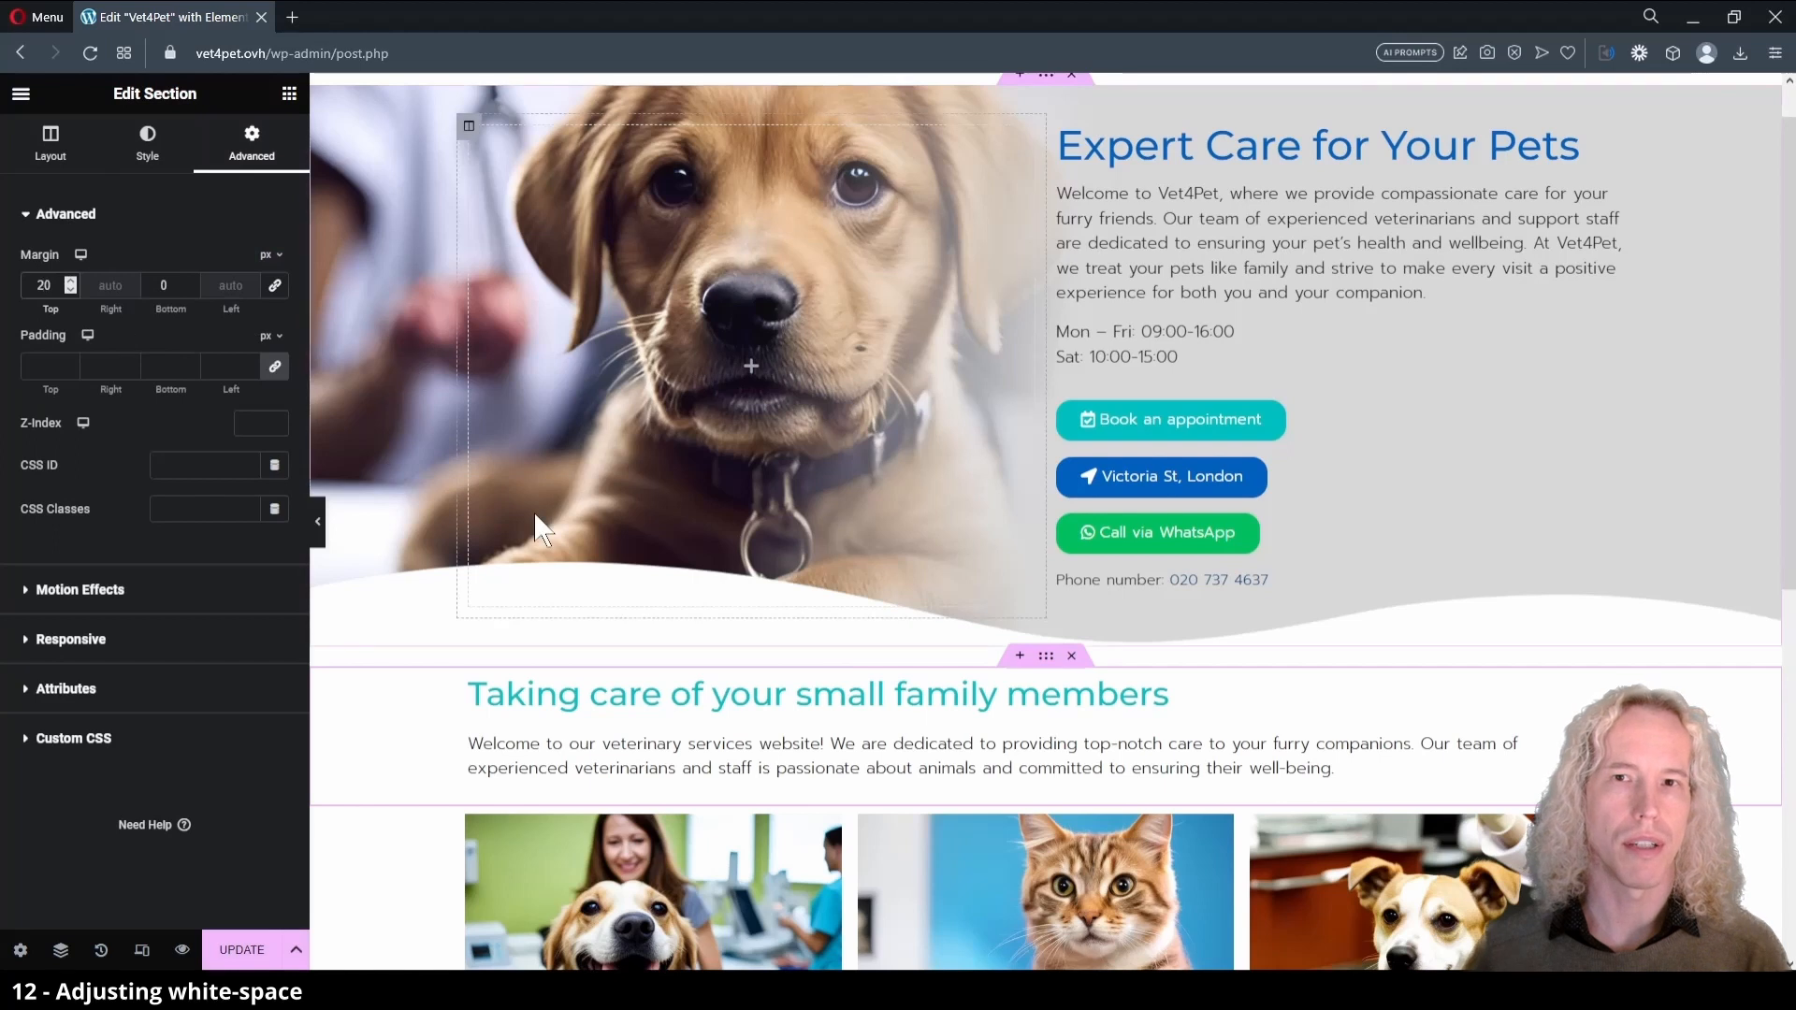
scroll(412, 370, down, 2)
click(241, 951)
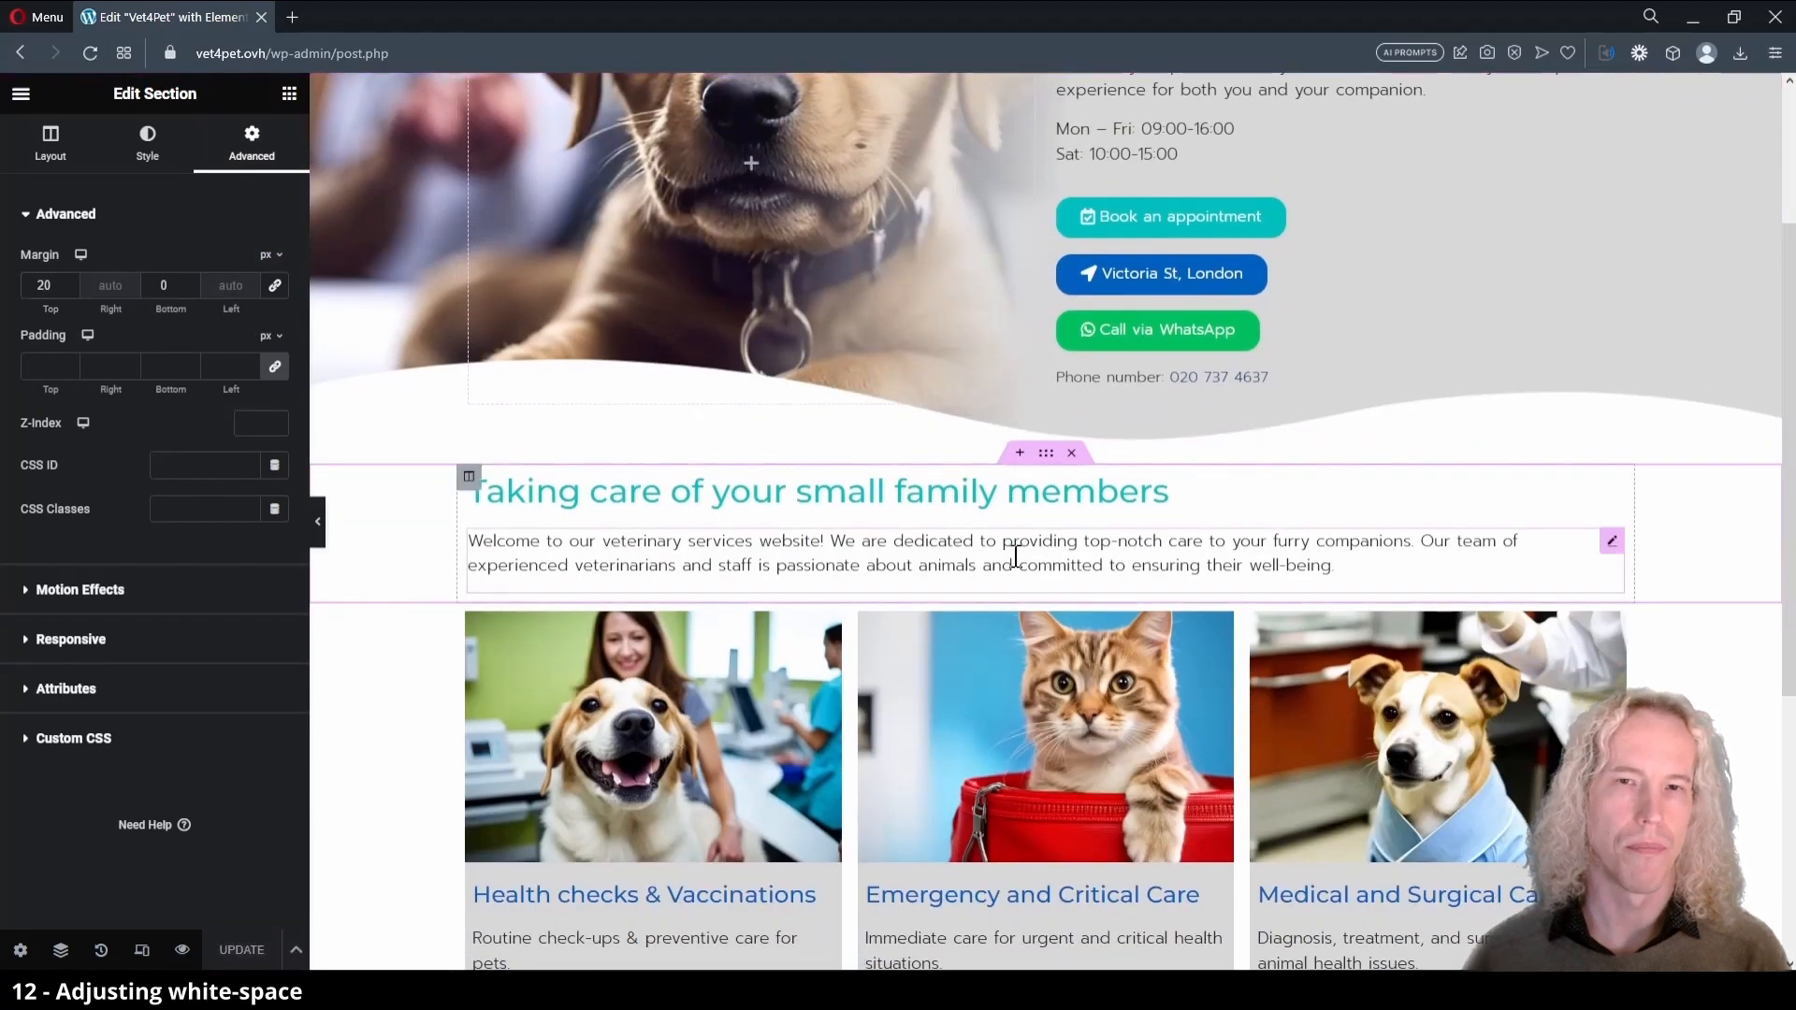
- Set the hover CSS filters of the first card's image to contrast 109 and brightness 94
scroll(823, 814, down, 3)
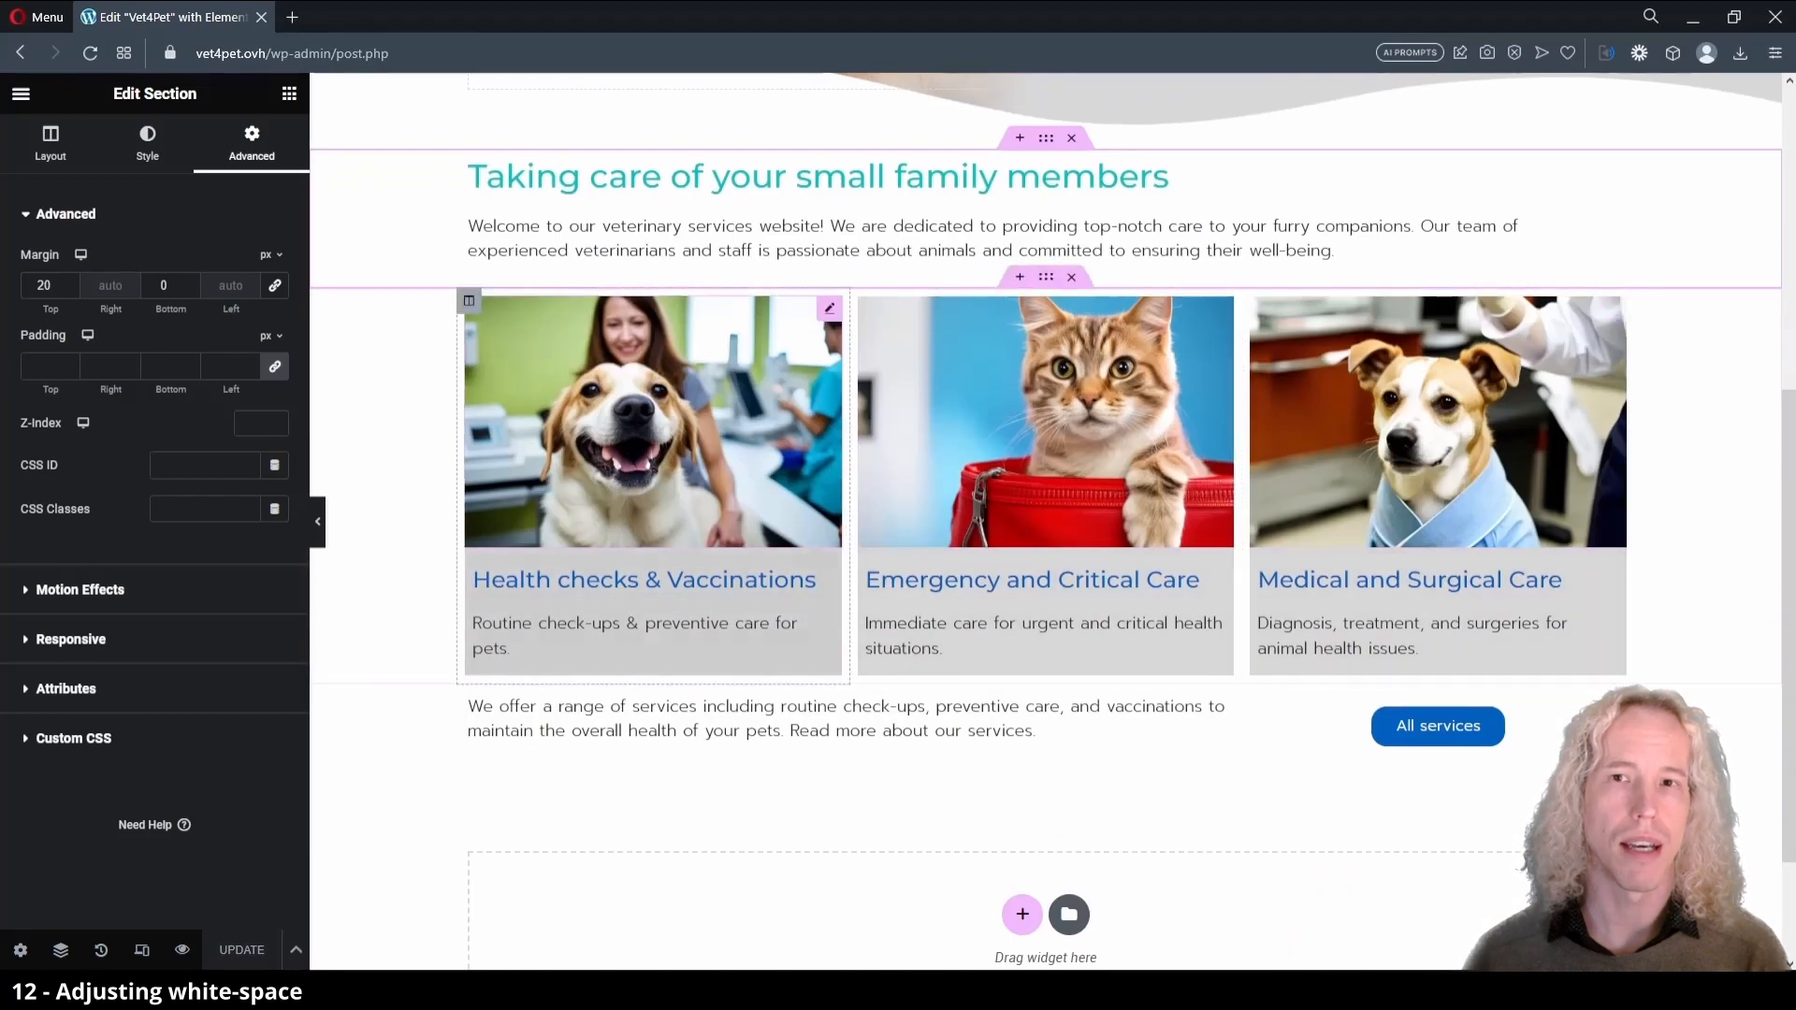
click(655, 420)
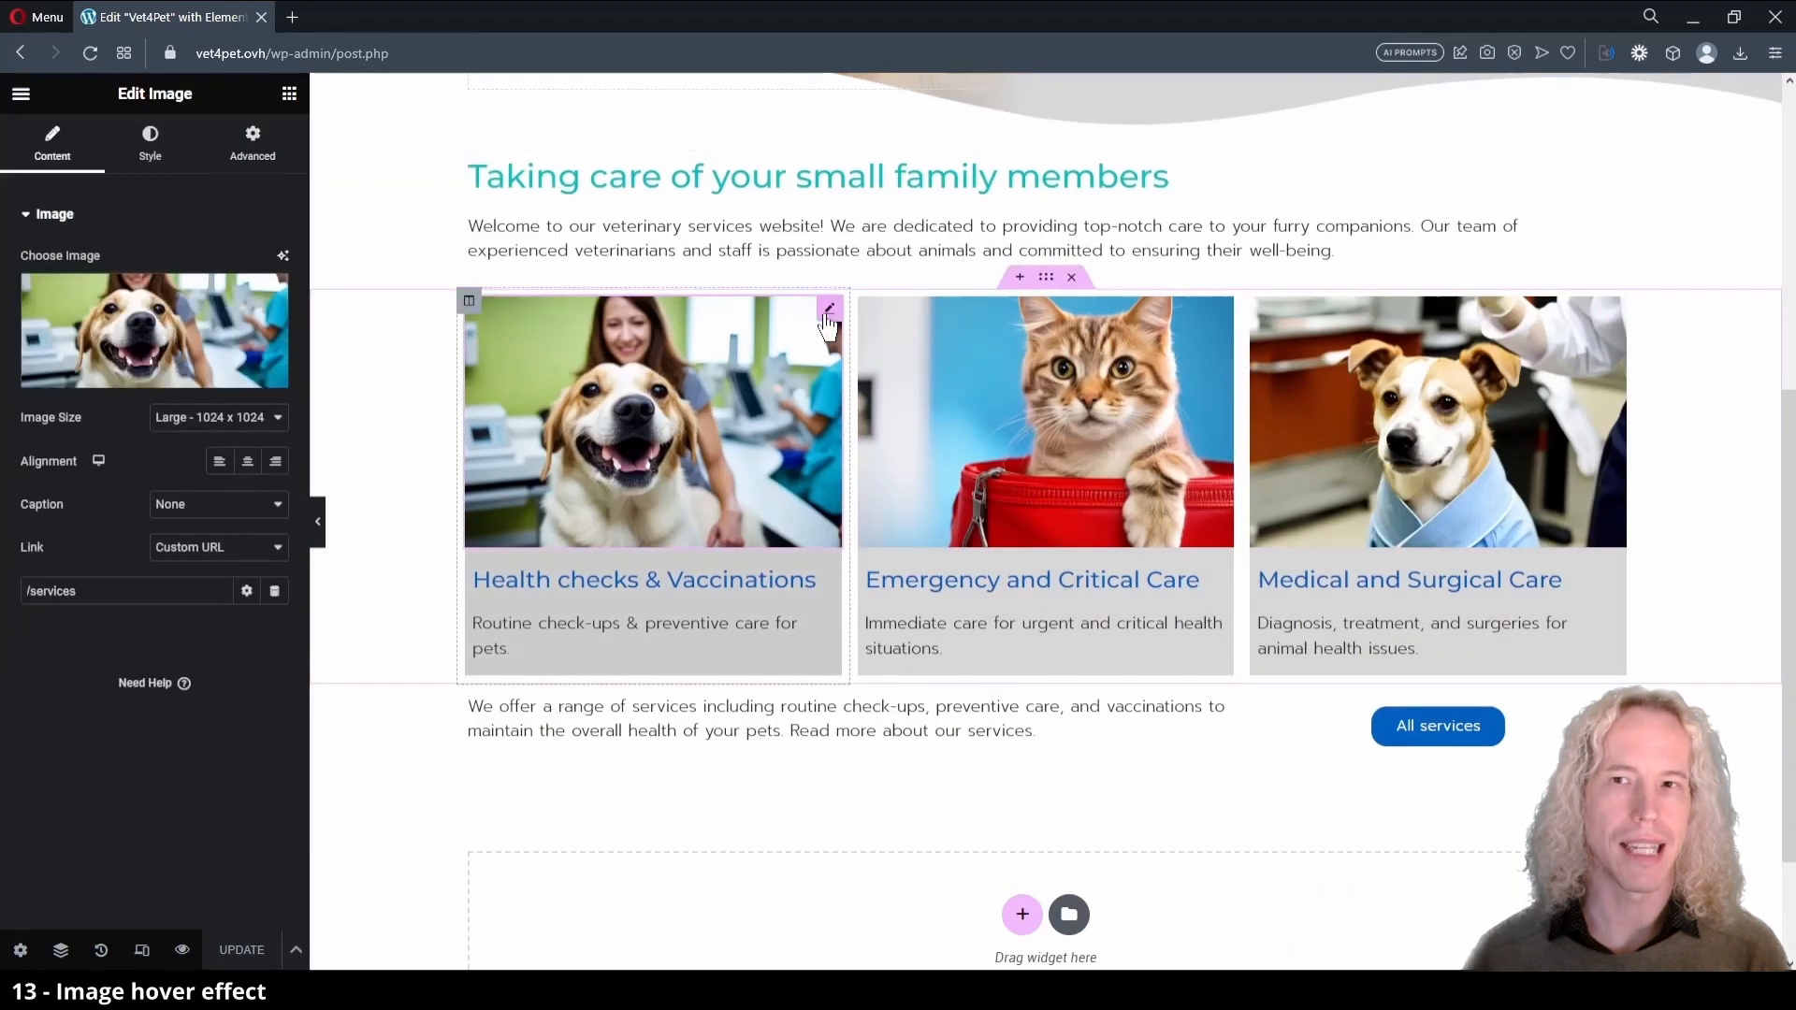
click(152, 153)
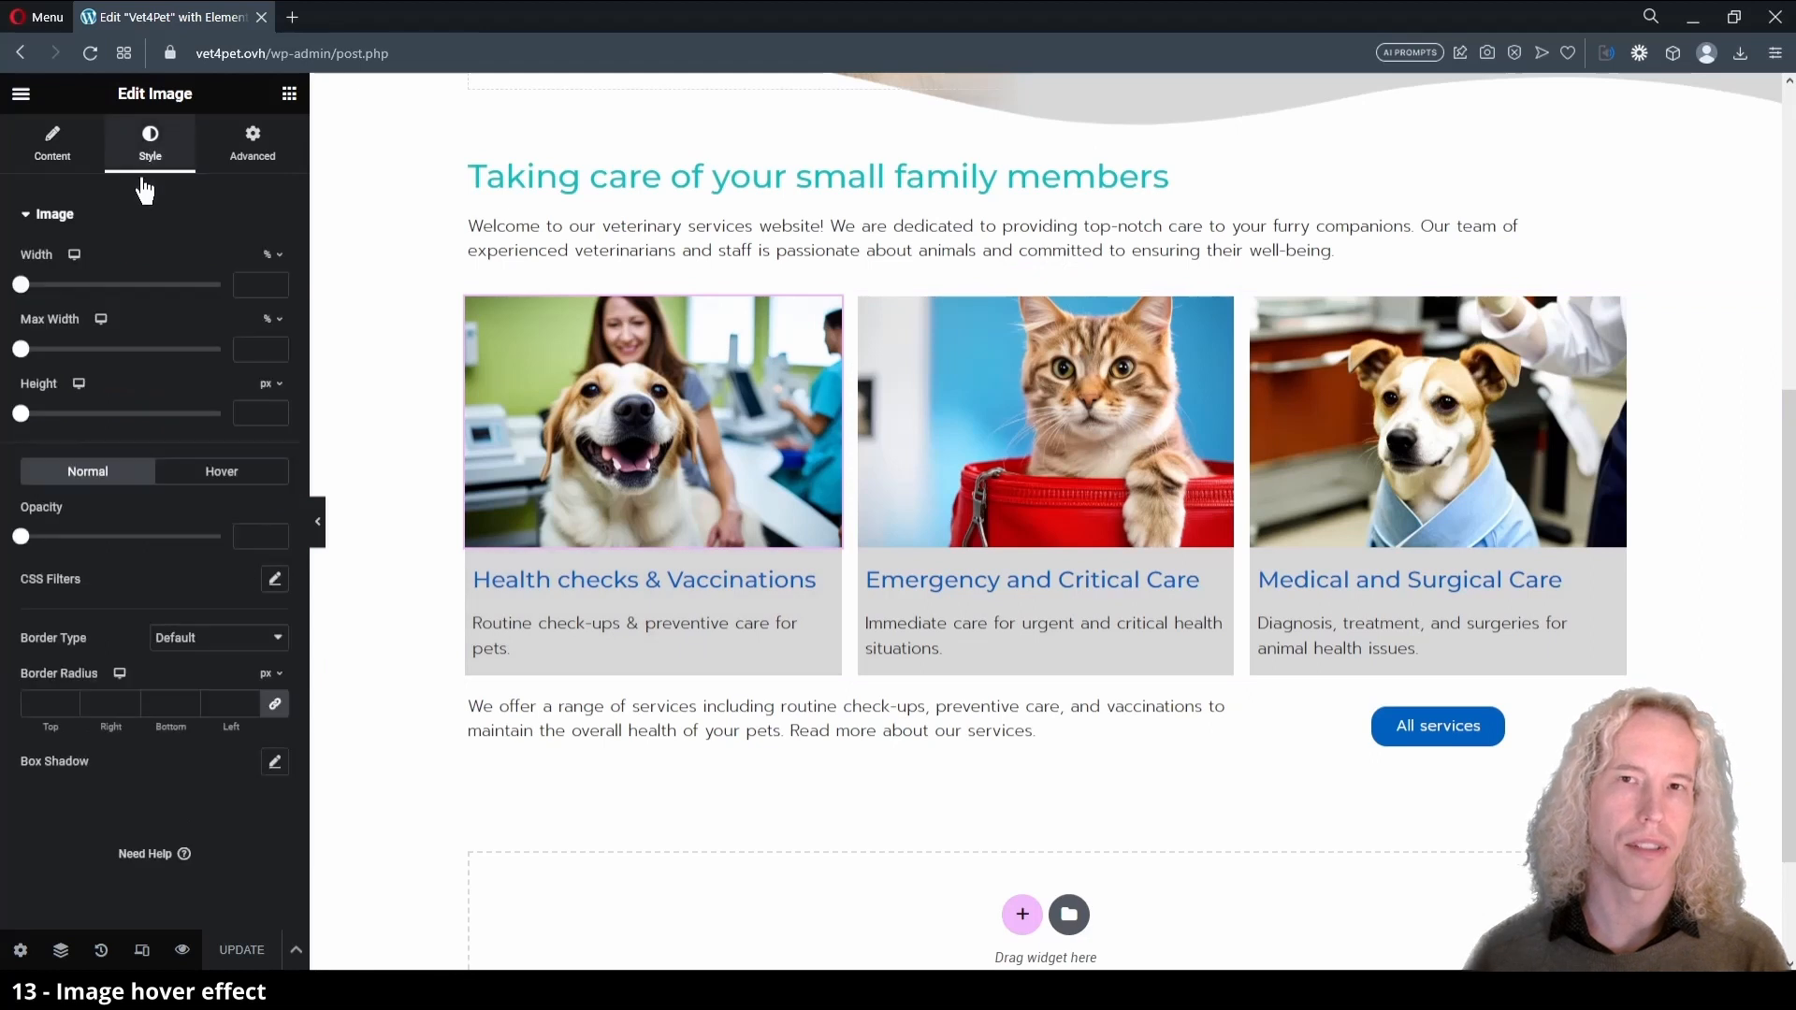
click(214, 475)
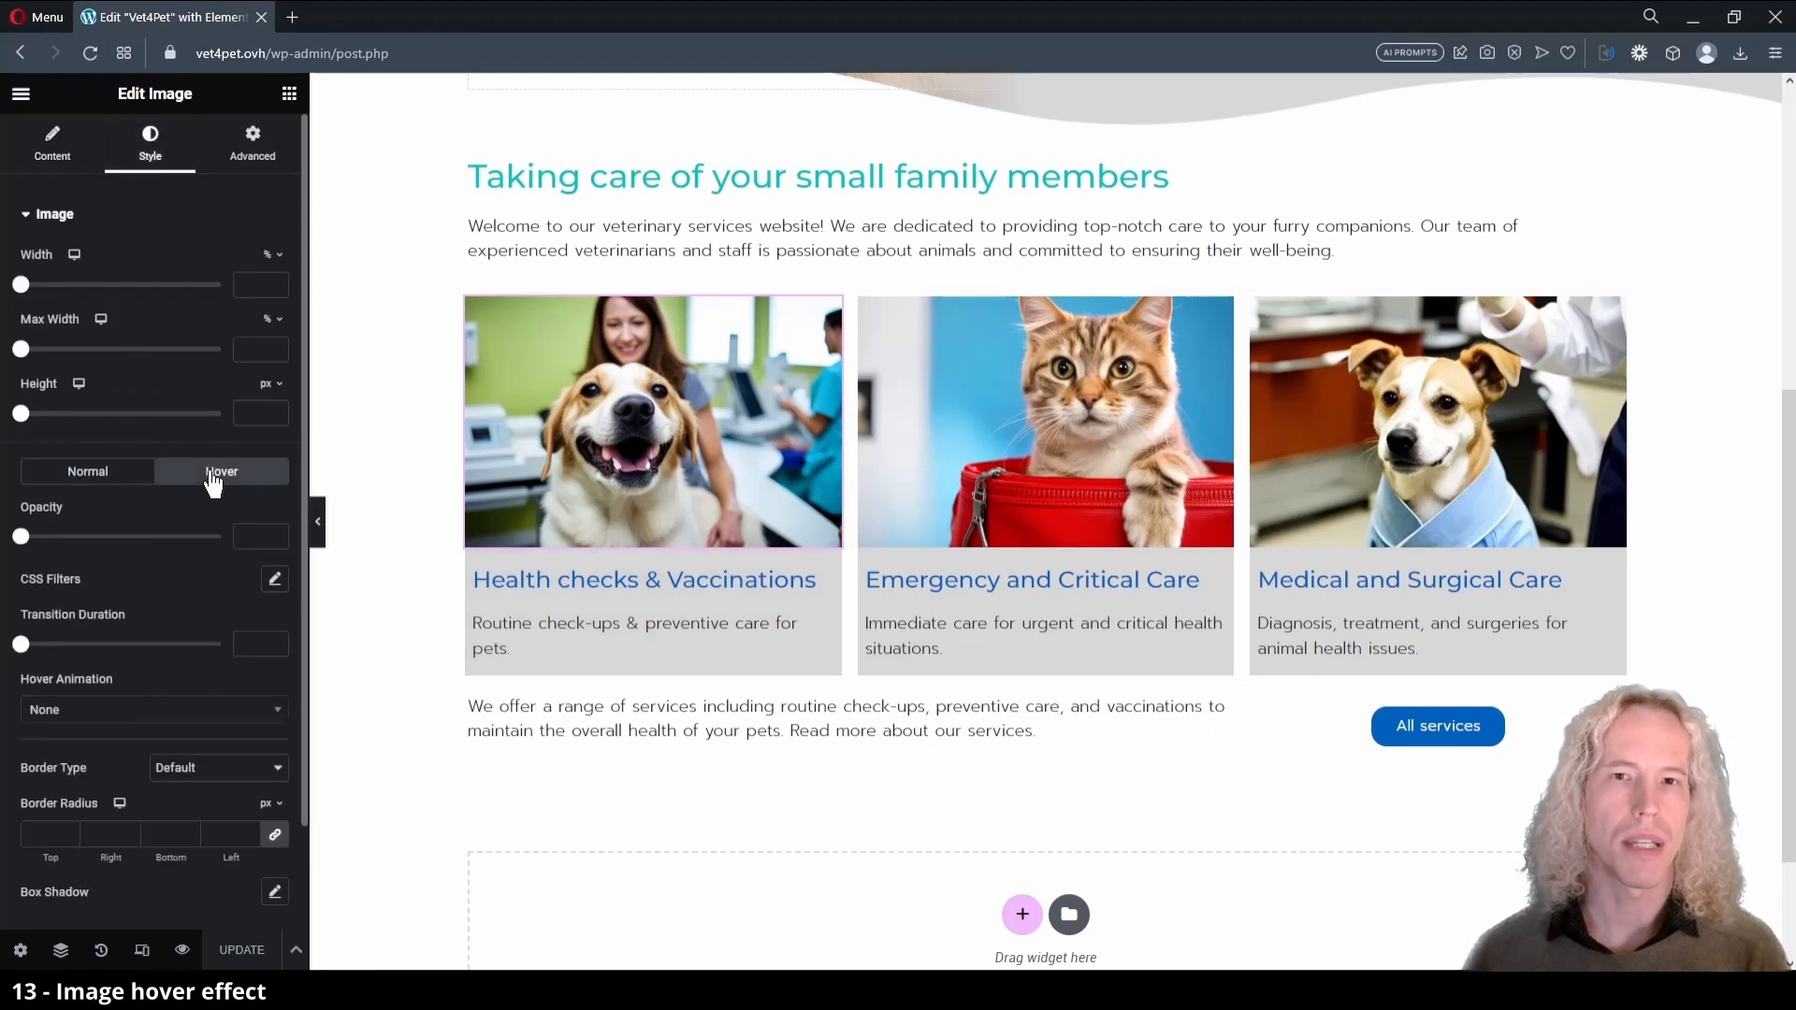
click(274, 579)
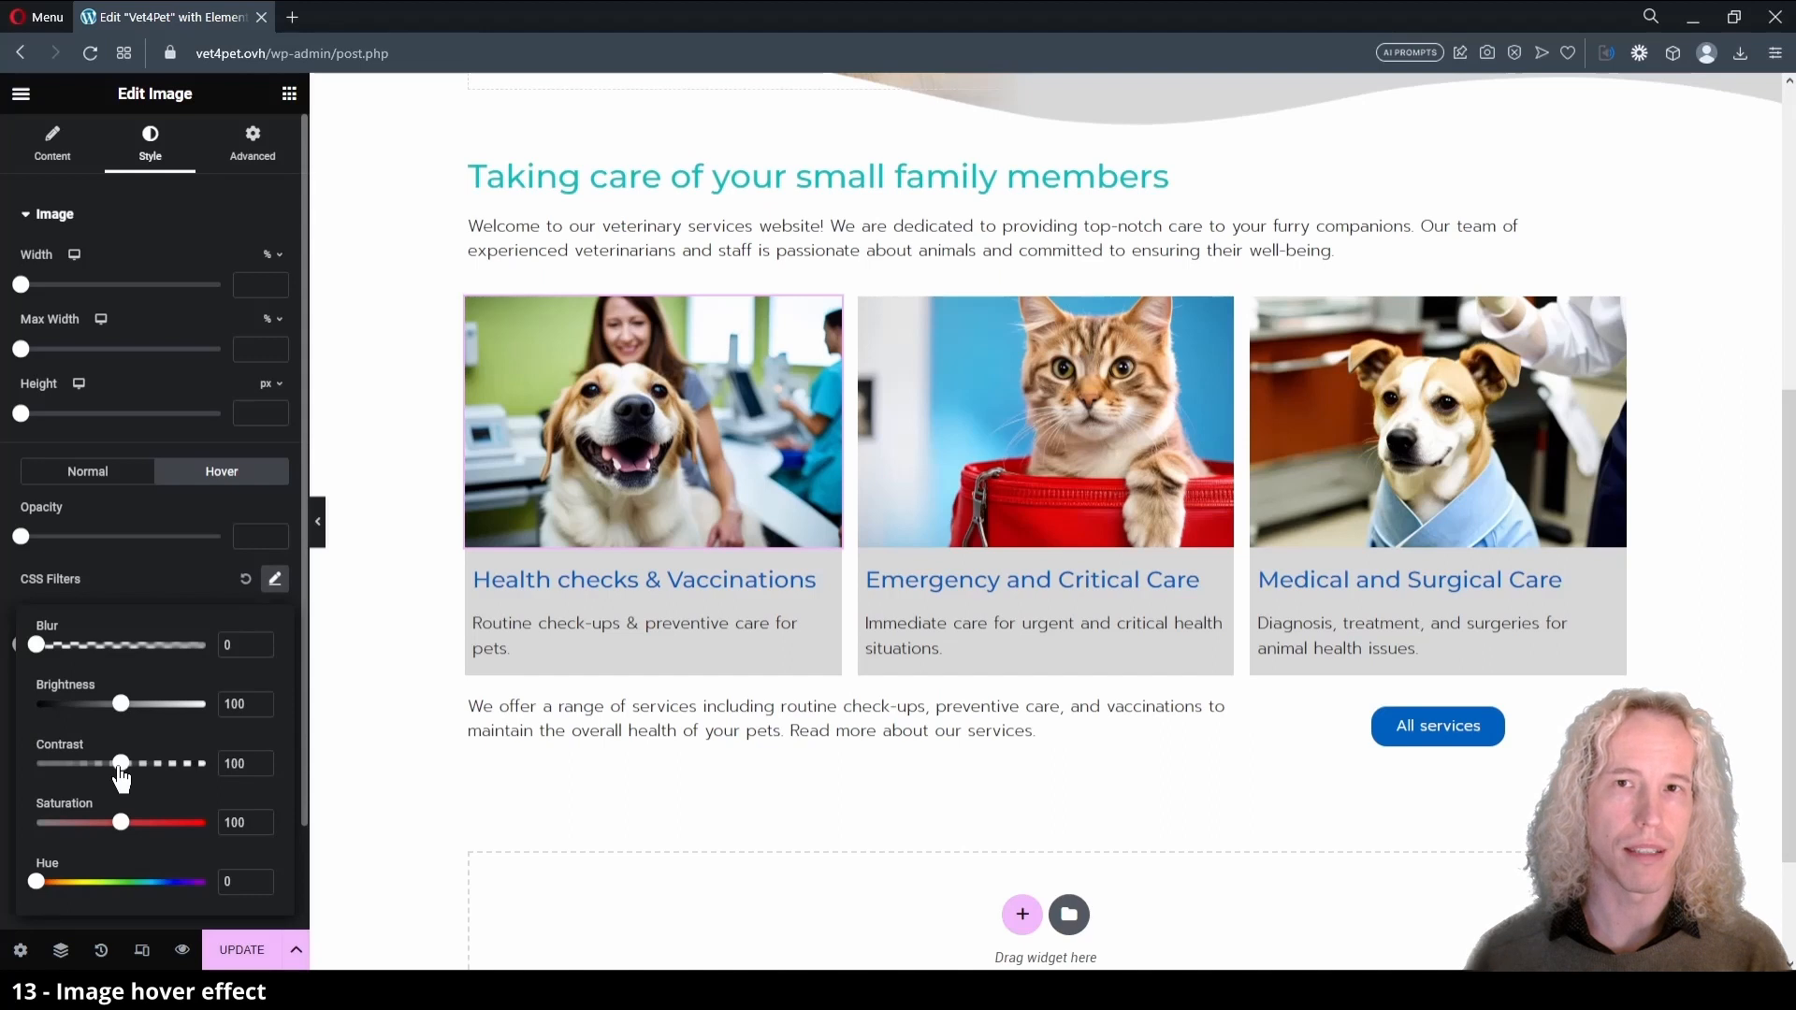
drag(121, 768, 131, 770)
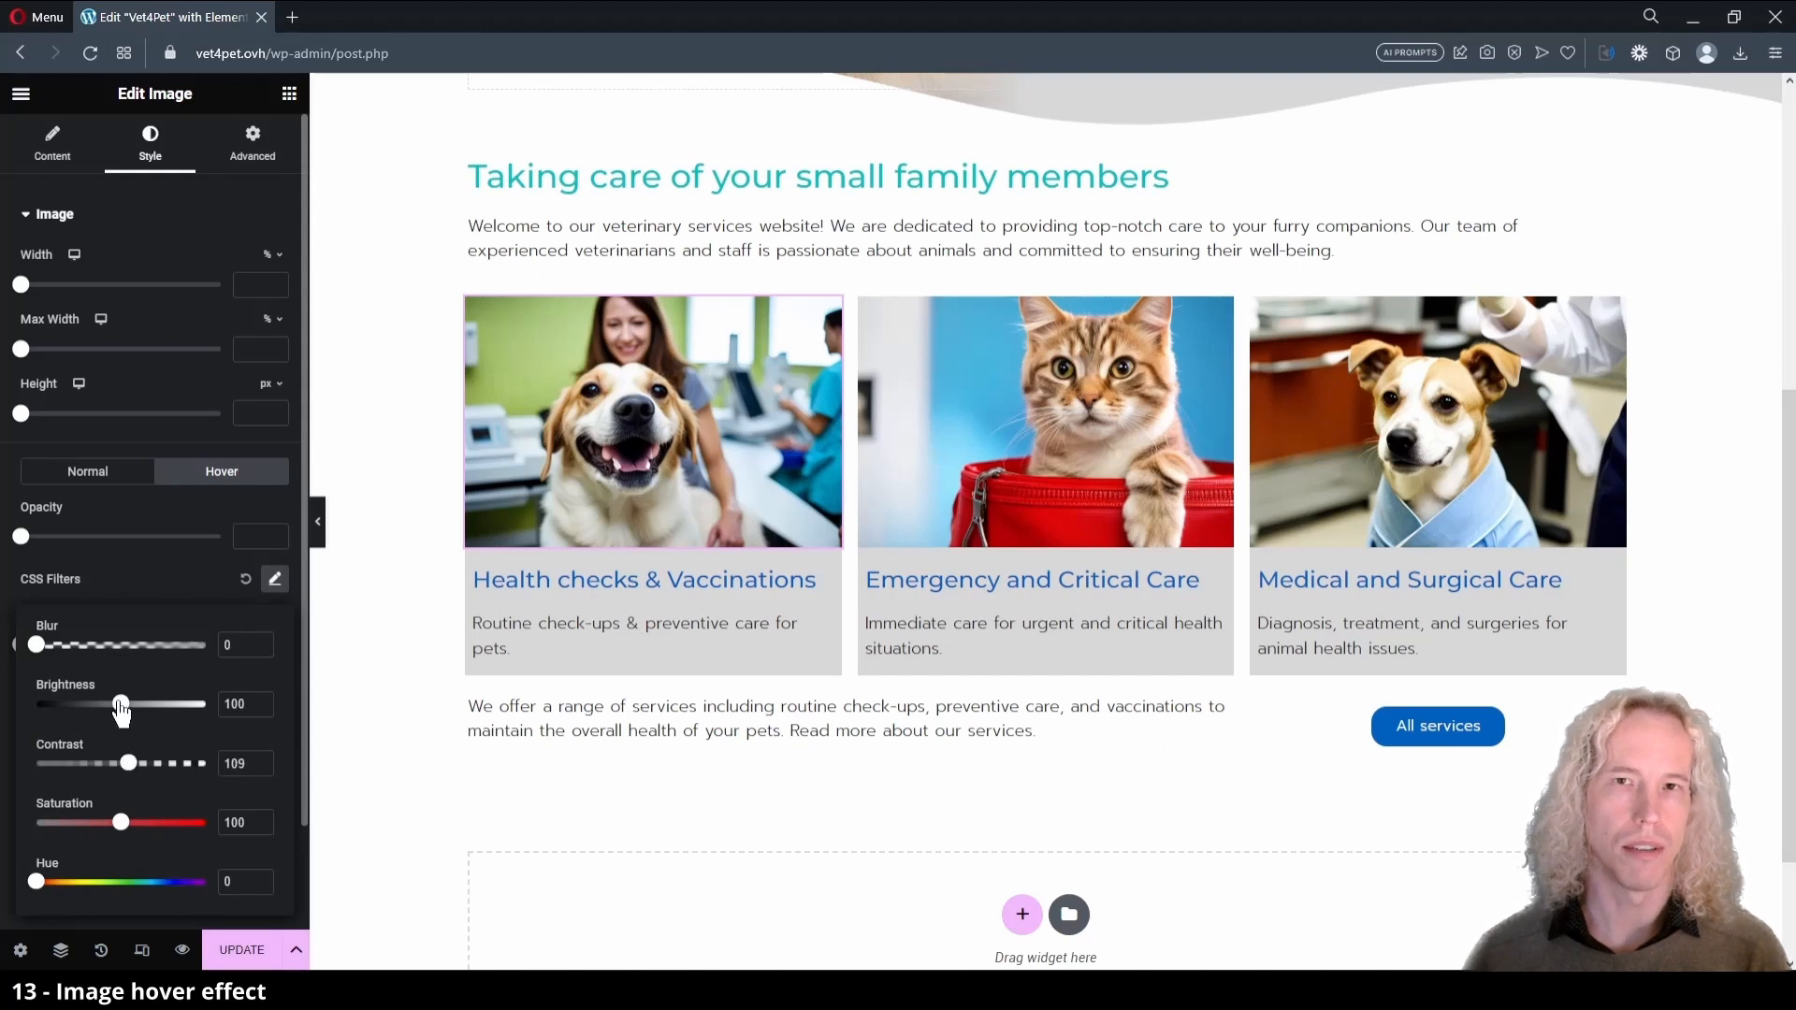
drag(121, 704, 116, 703)
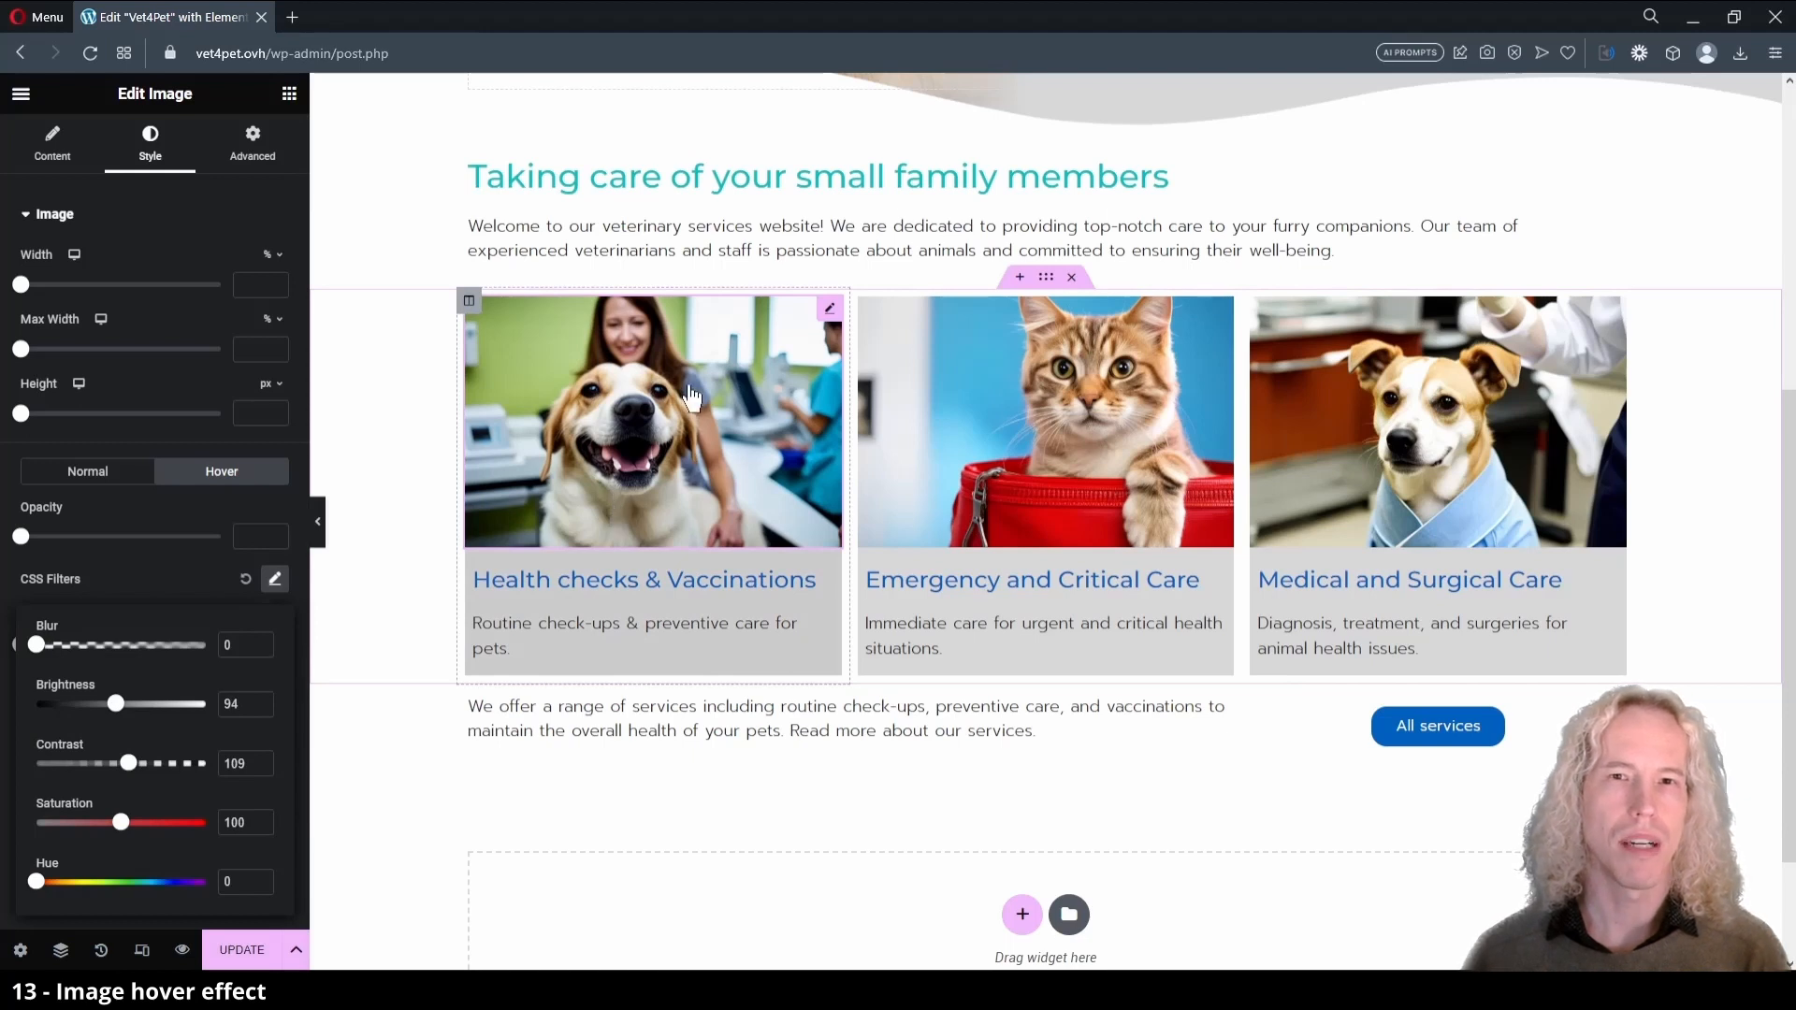
- Copy the first card image's style onto the middle and third card images and save the page
right_click(692, 398)
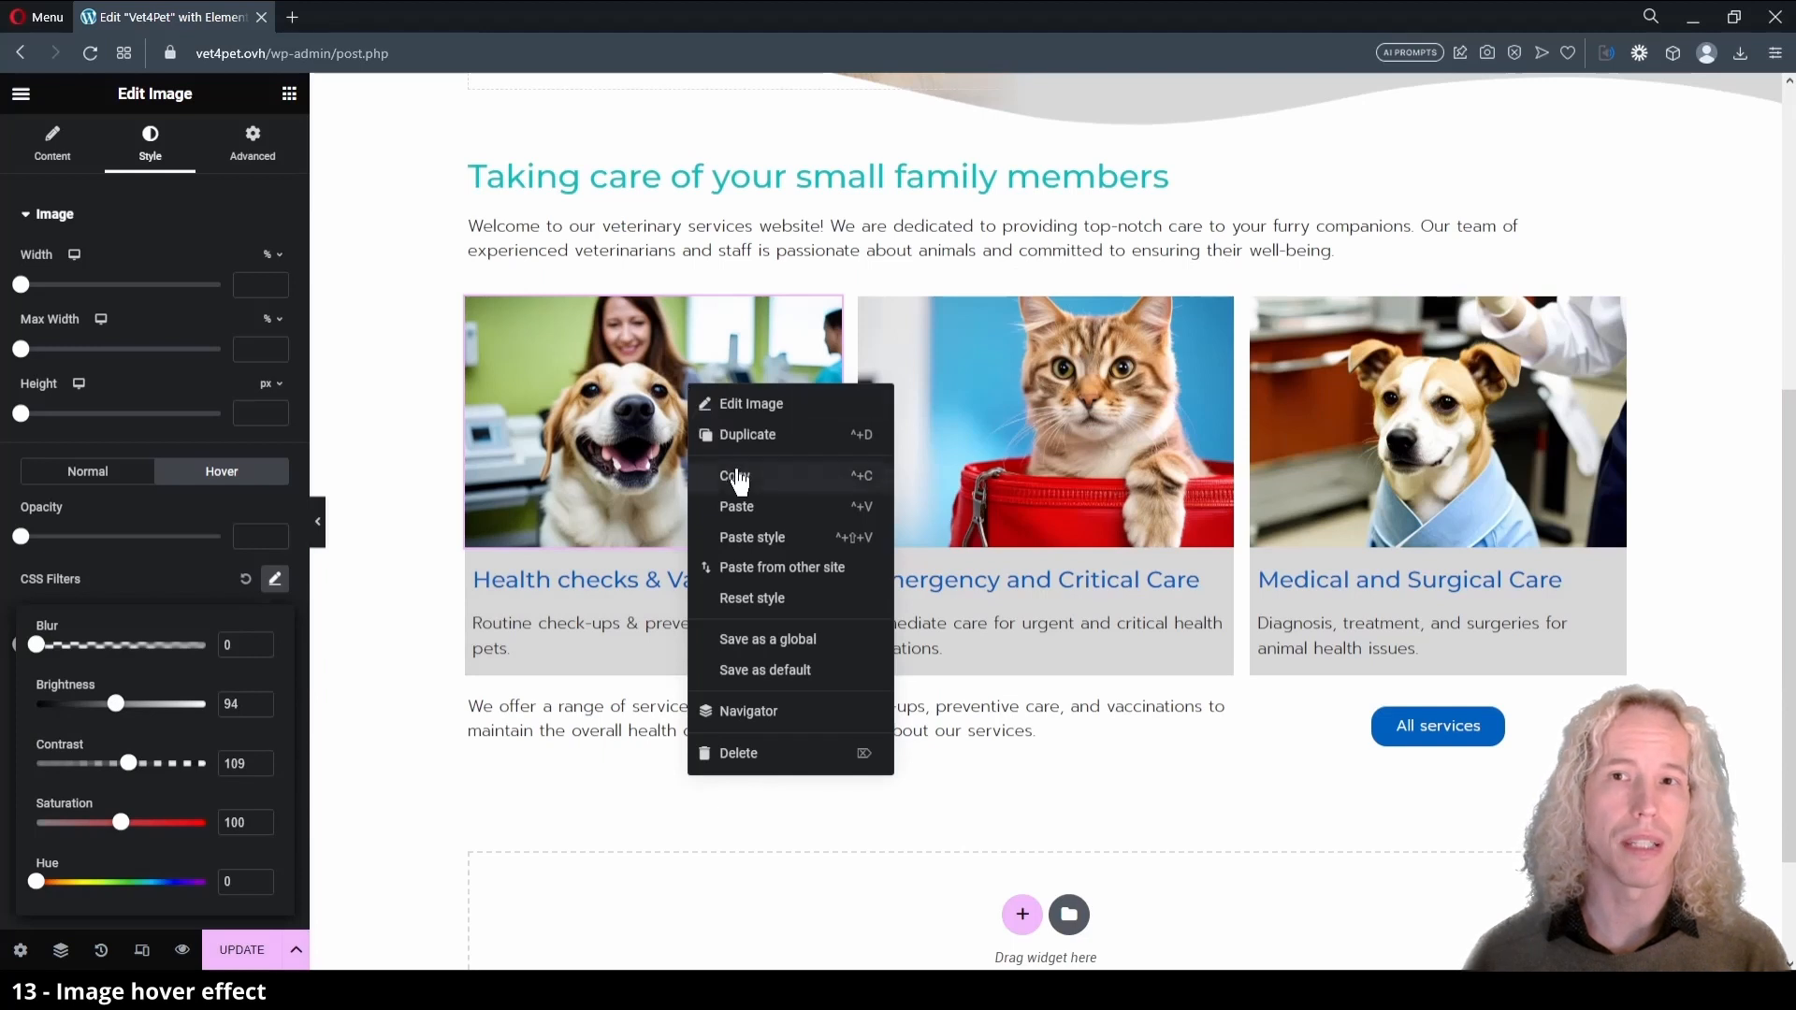
click(739, 478)
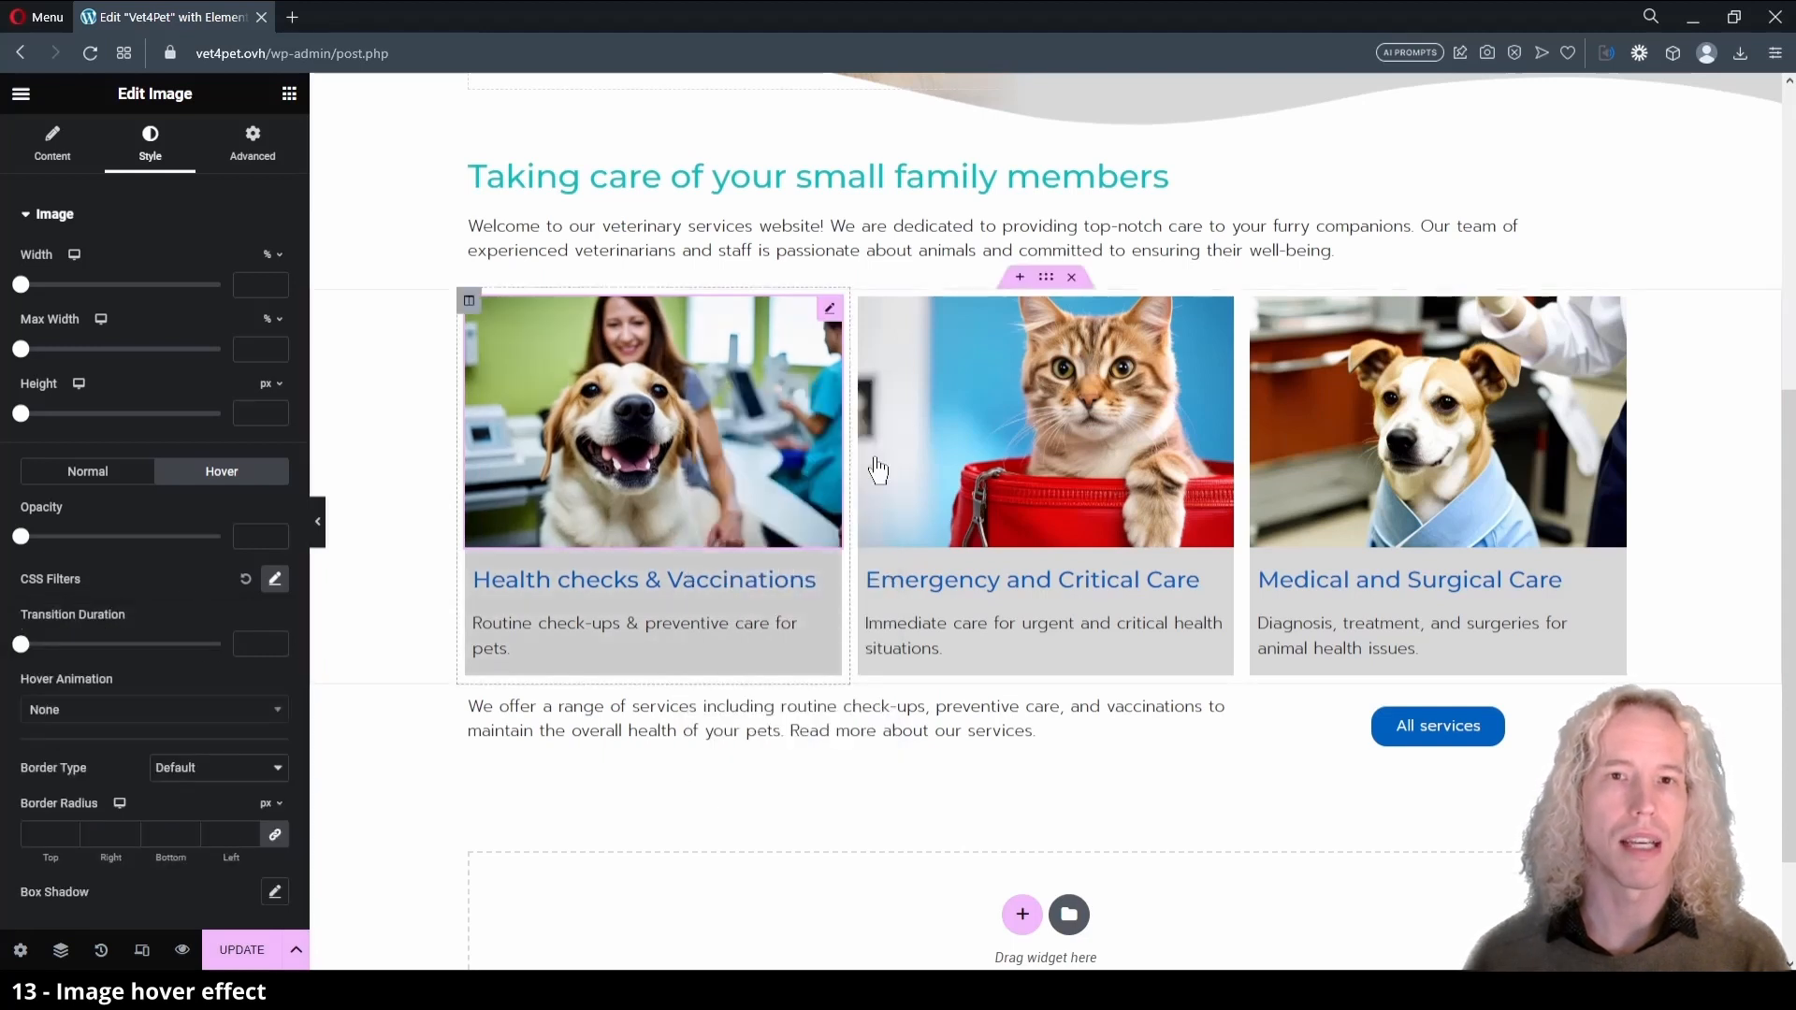
right_click(988, 447)
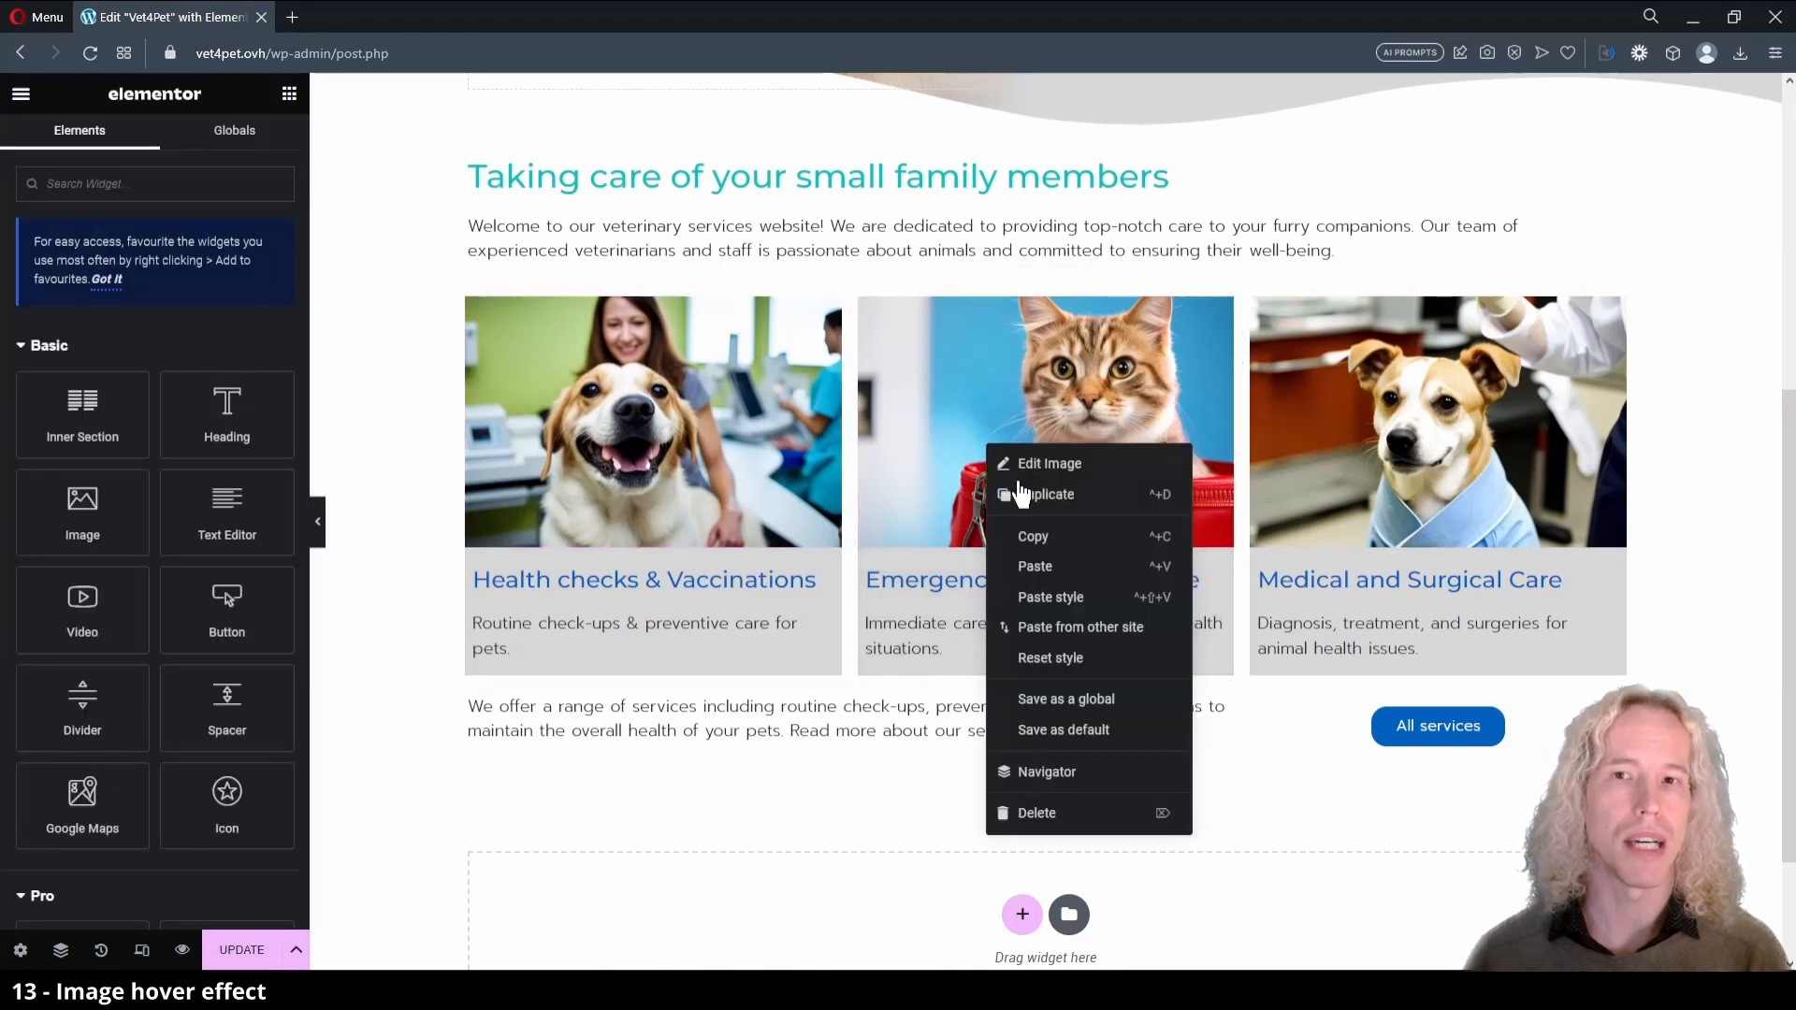
click(1053, 599)
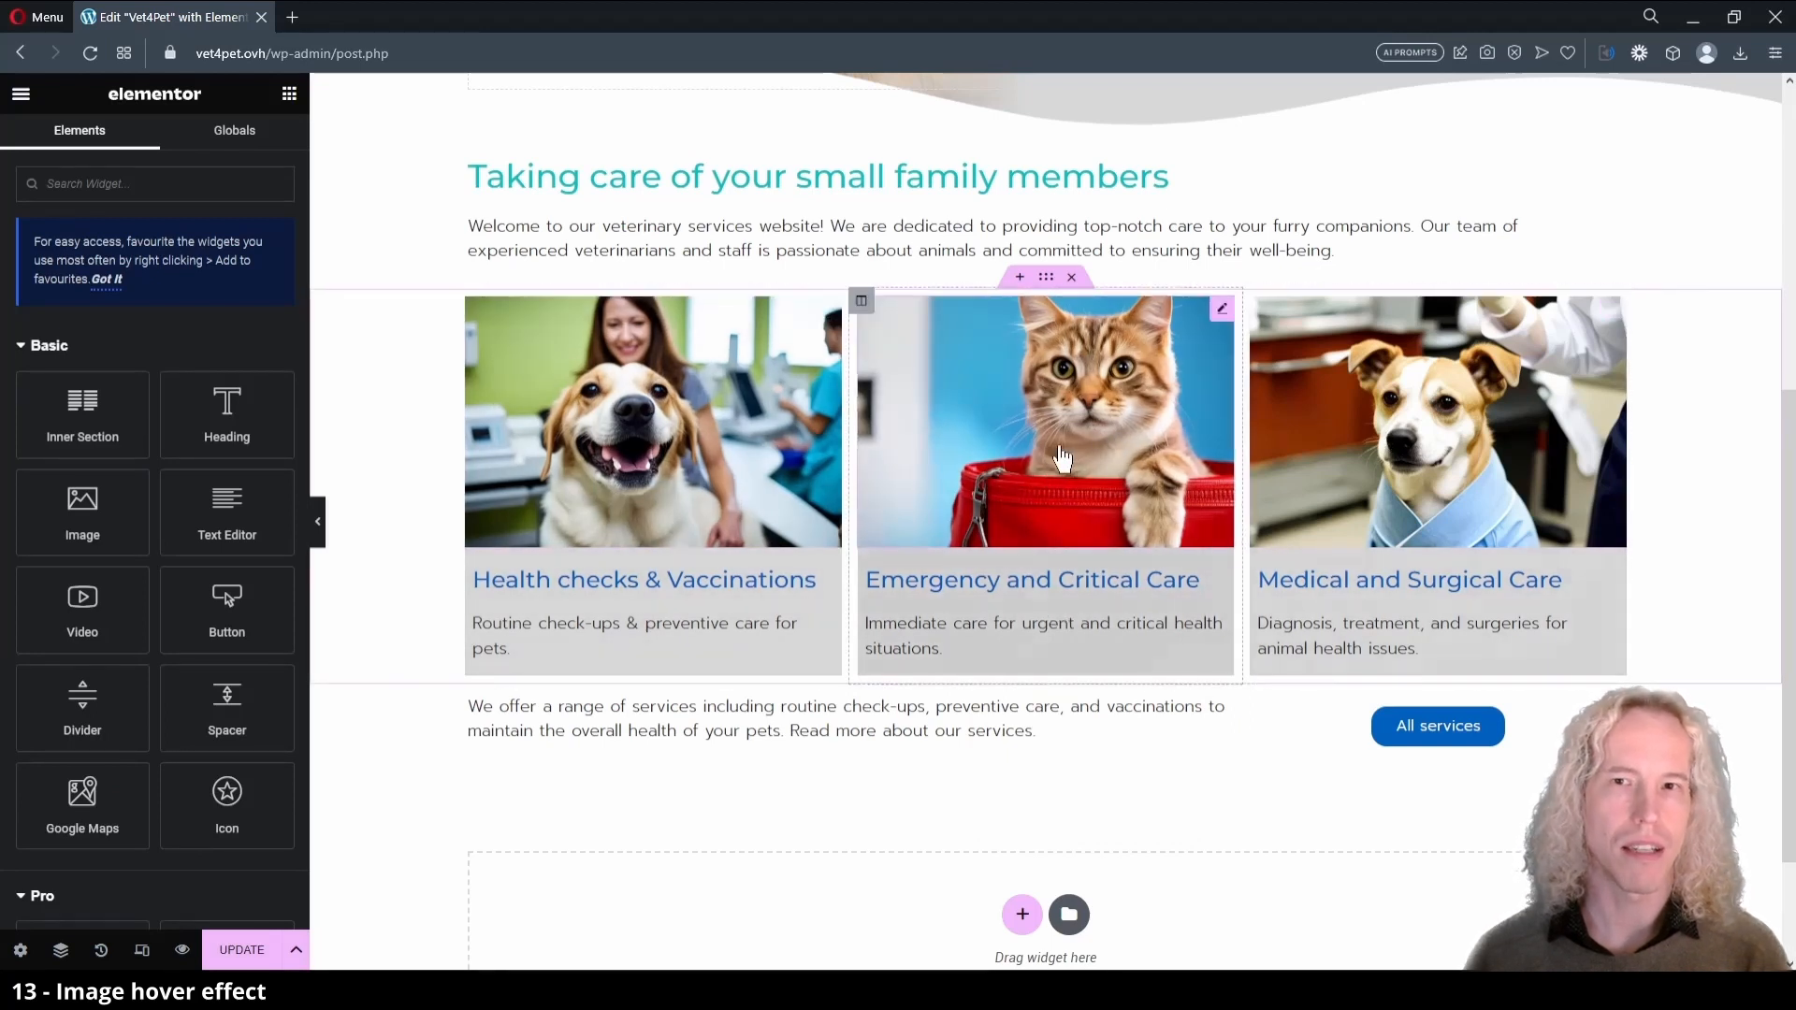
right_click(1391, 416)
click(1437, 571)
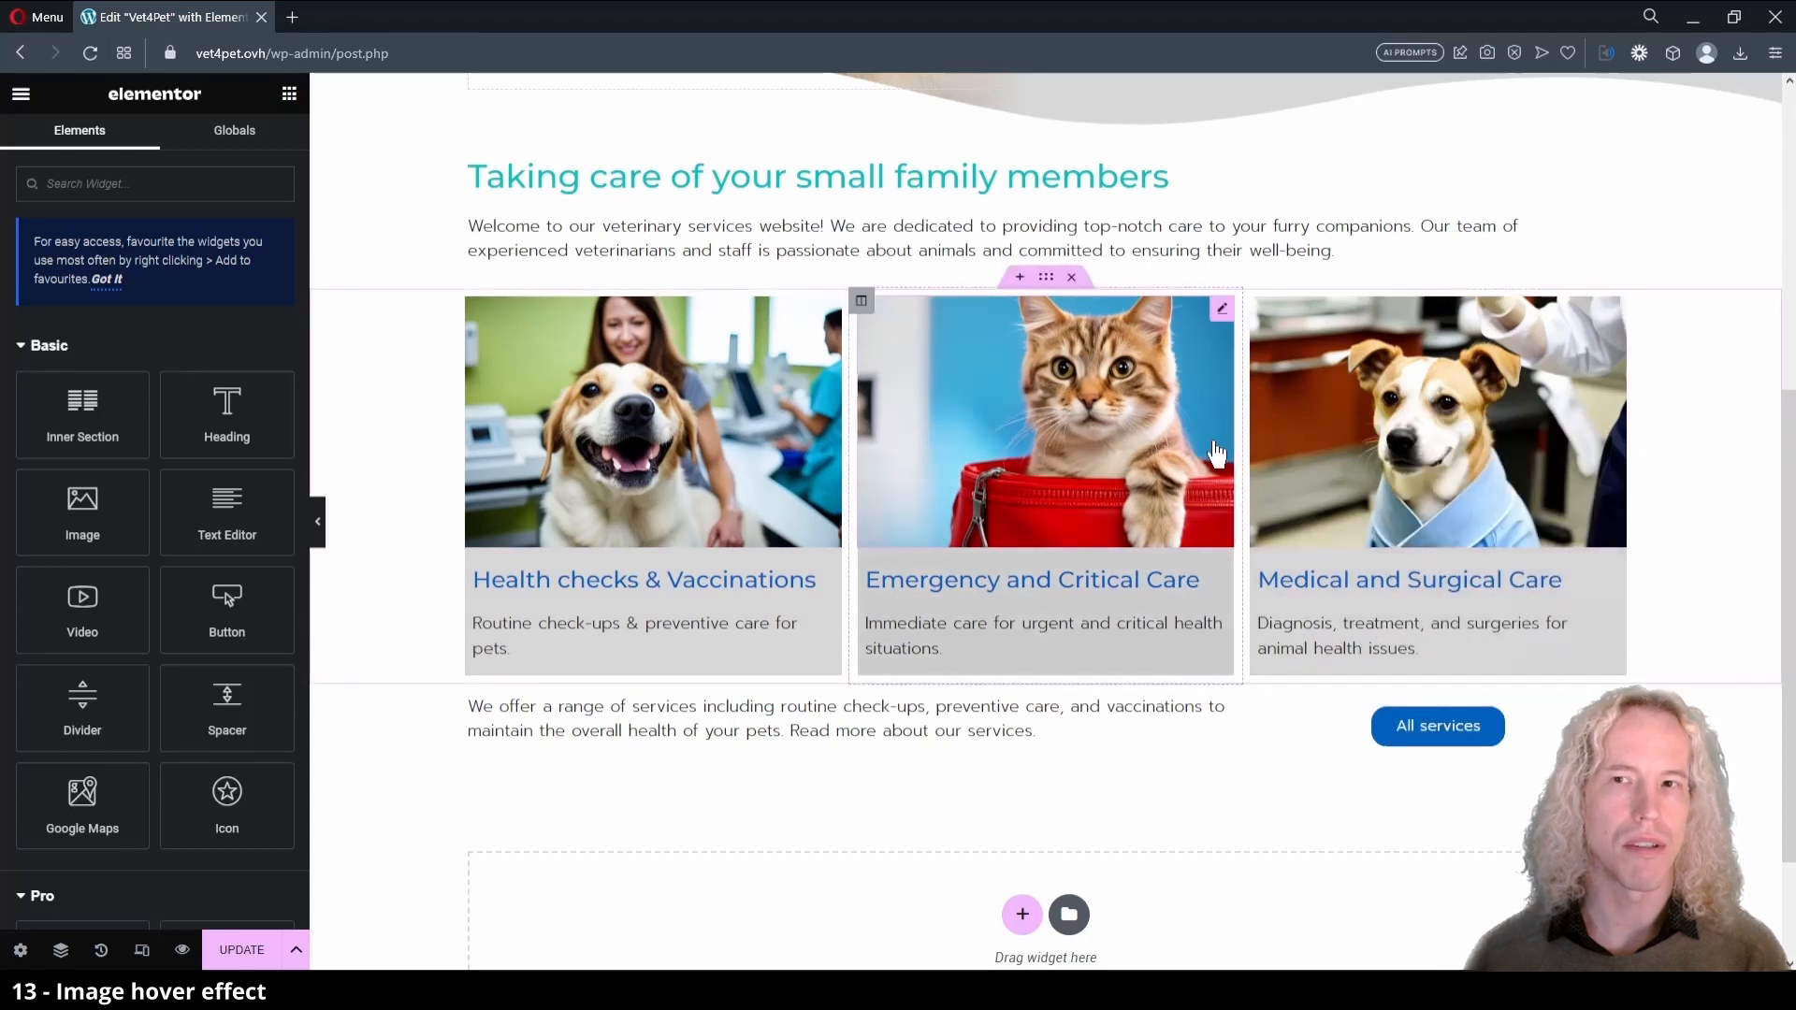
click(245, 951)
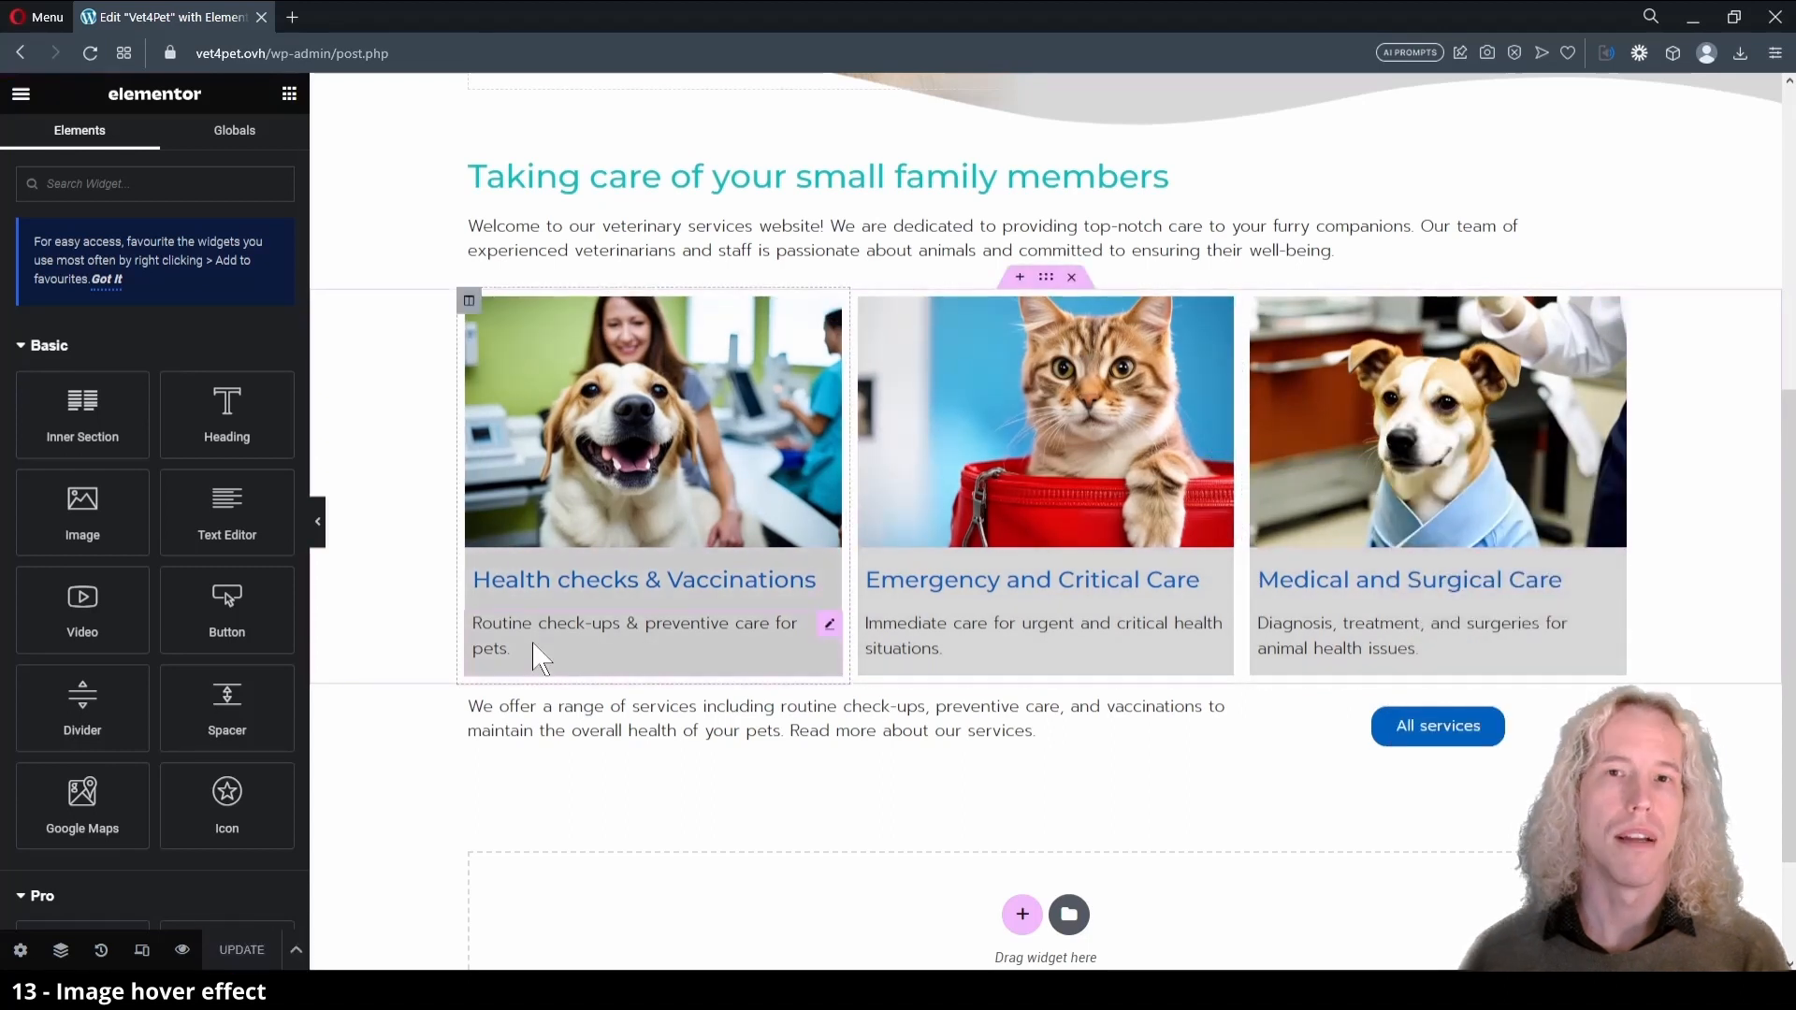
- Give the Health checks & Vaccinations column a Fade In Up entrance animation with Fast duration
click(655, 384)
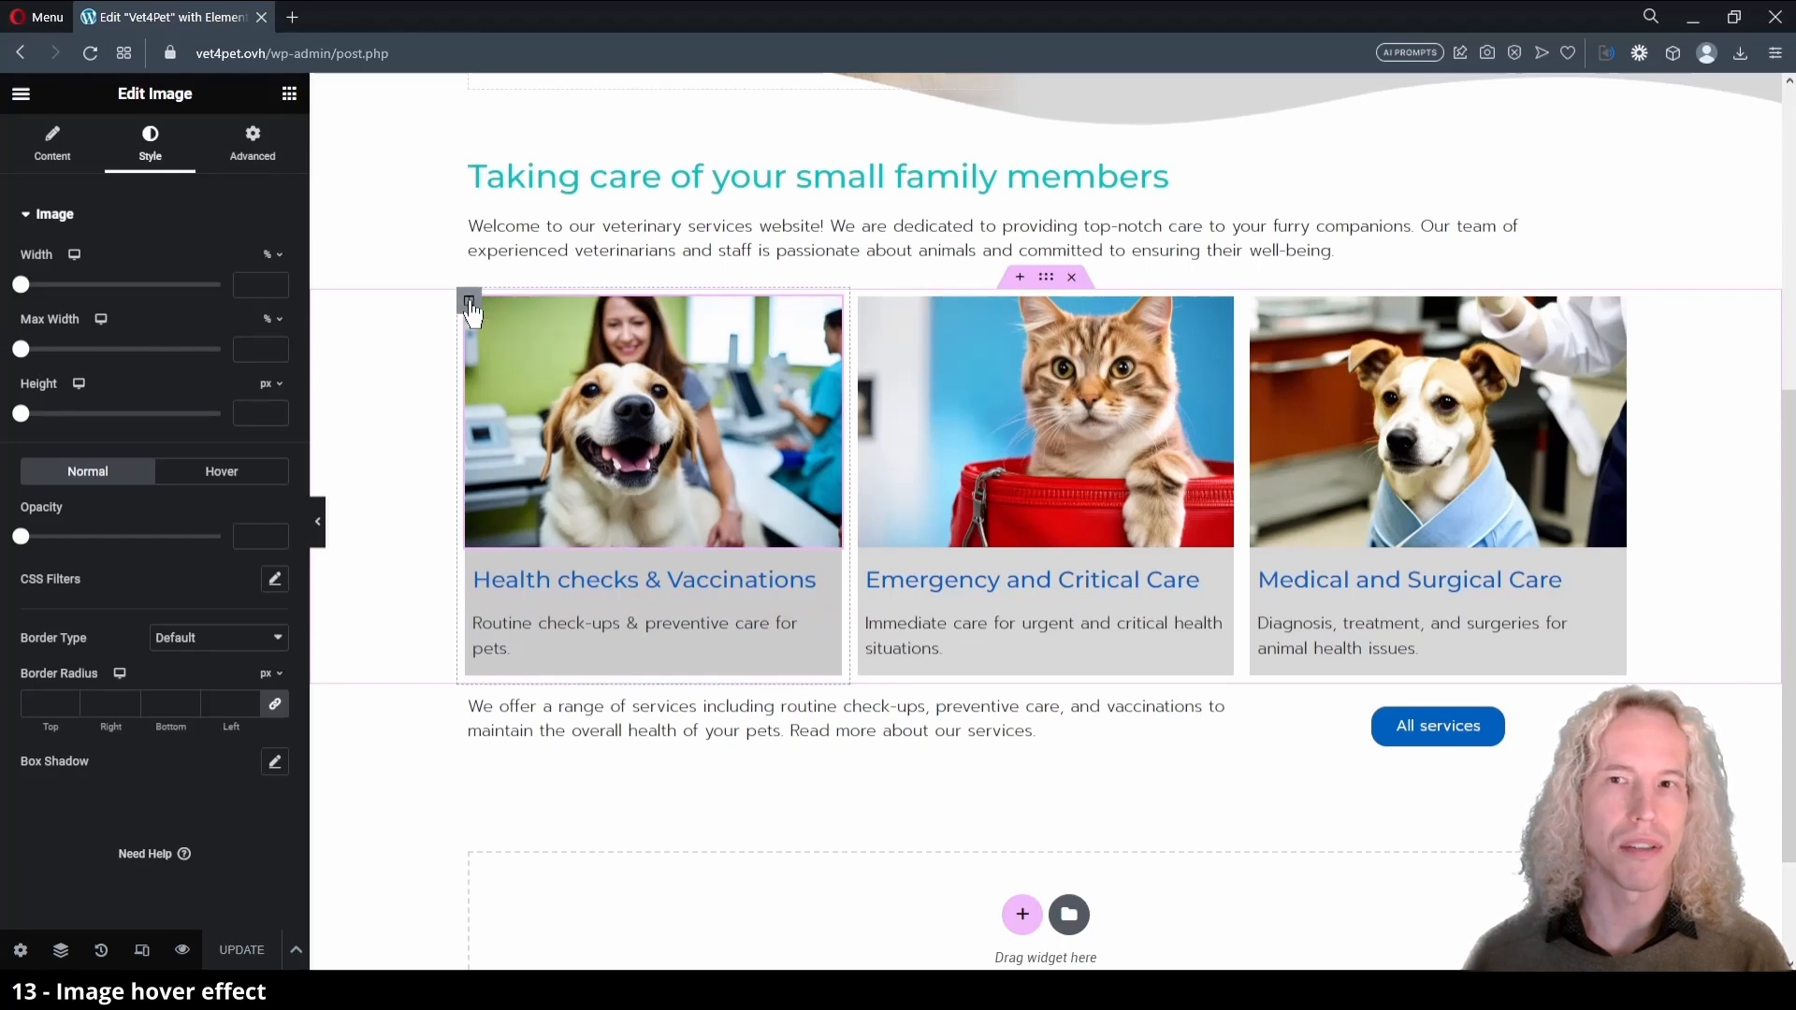
click(470, 312)
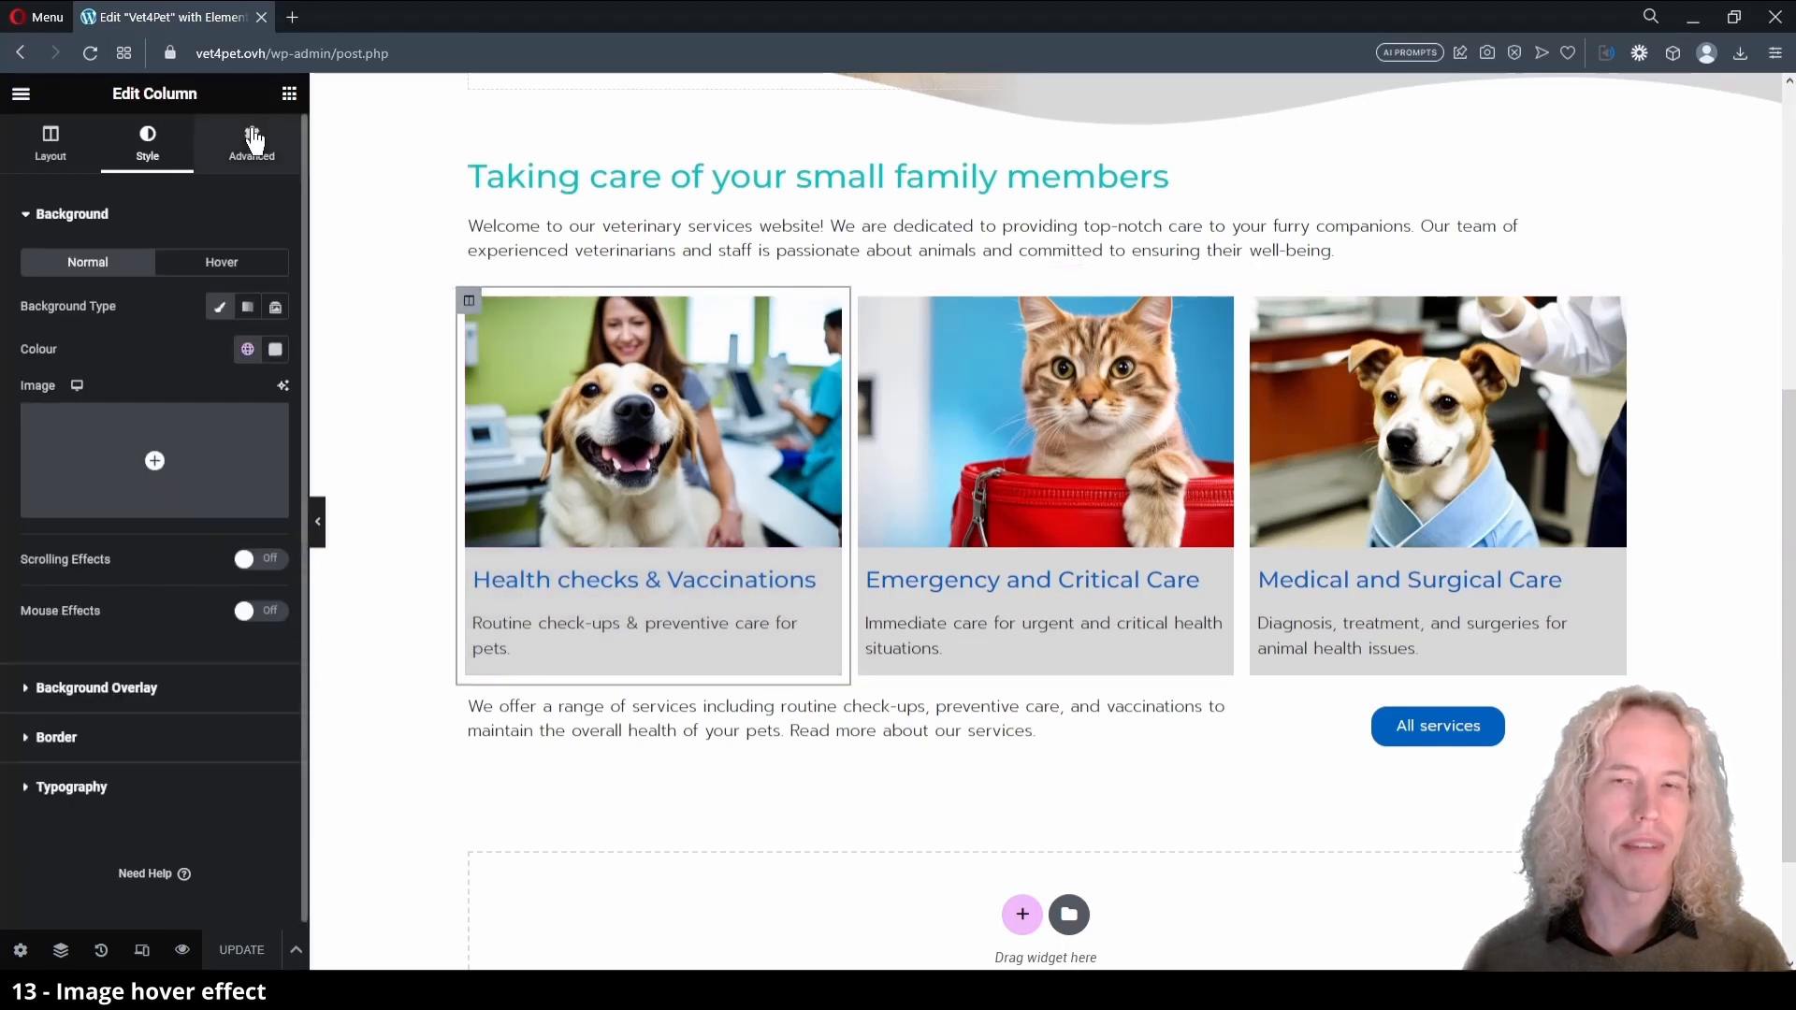
click(254, 141)
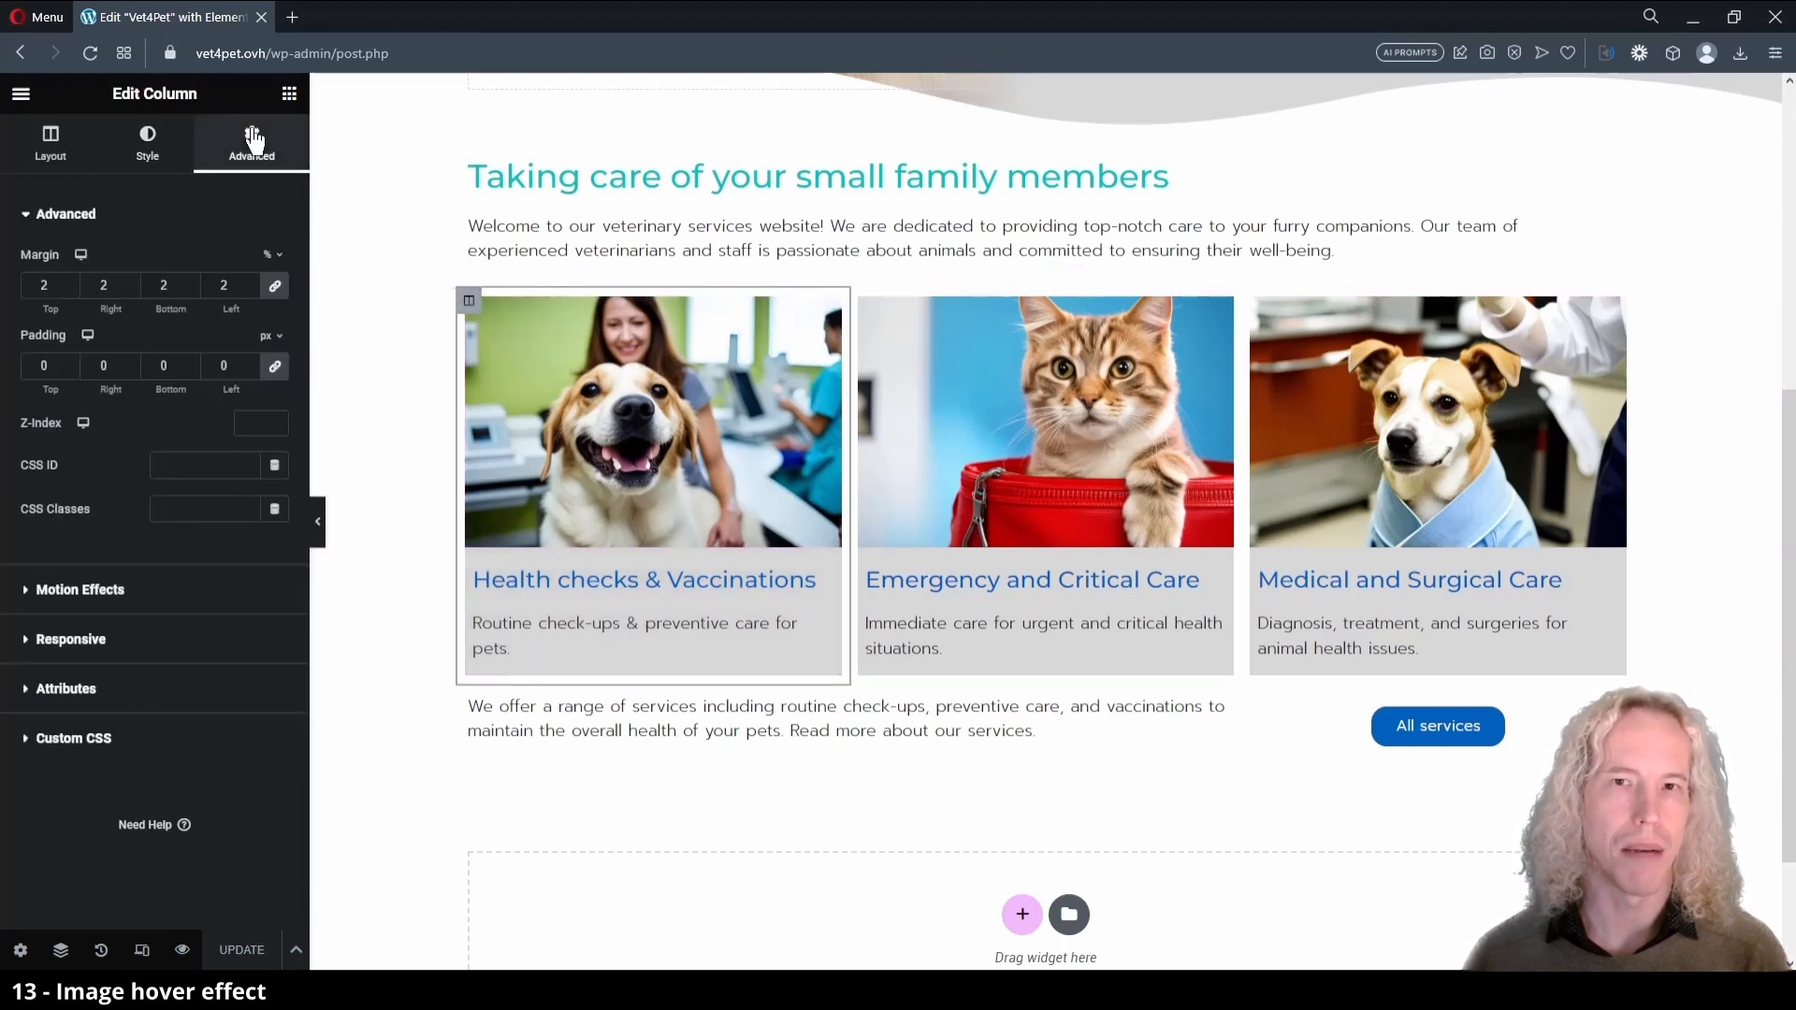
click(106, 598)
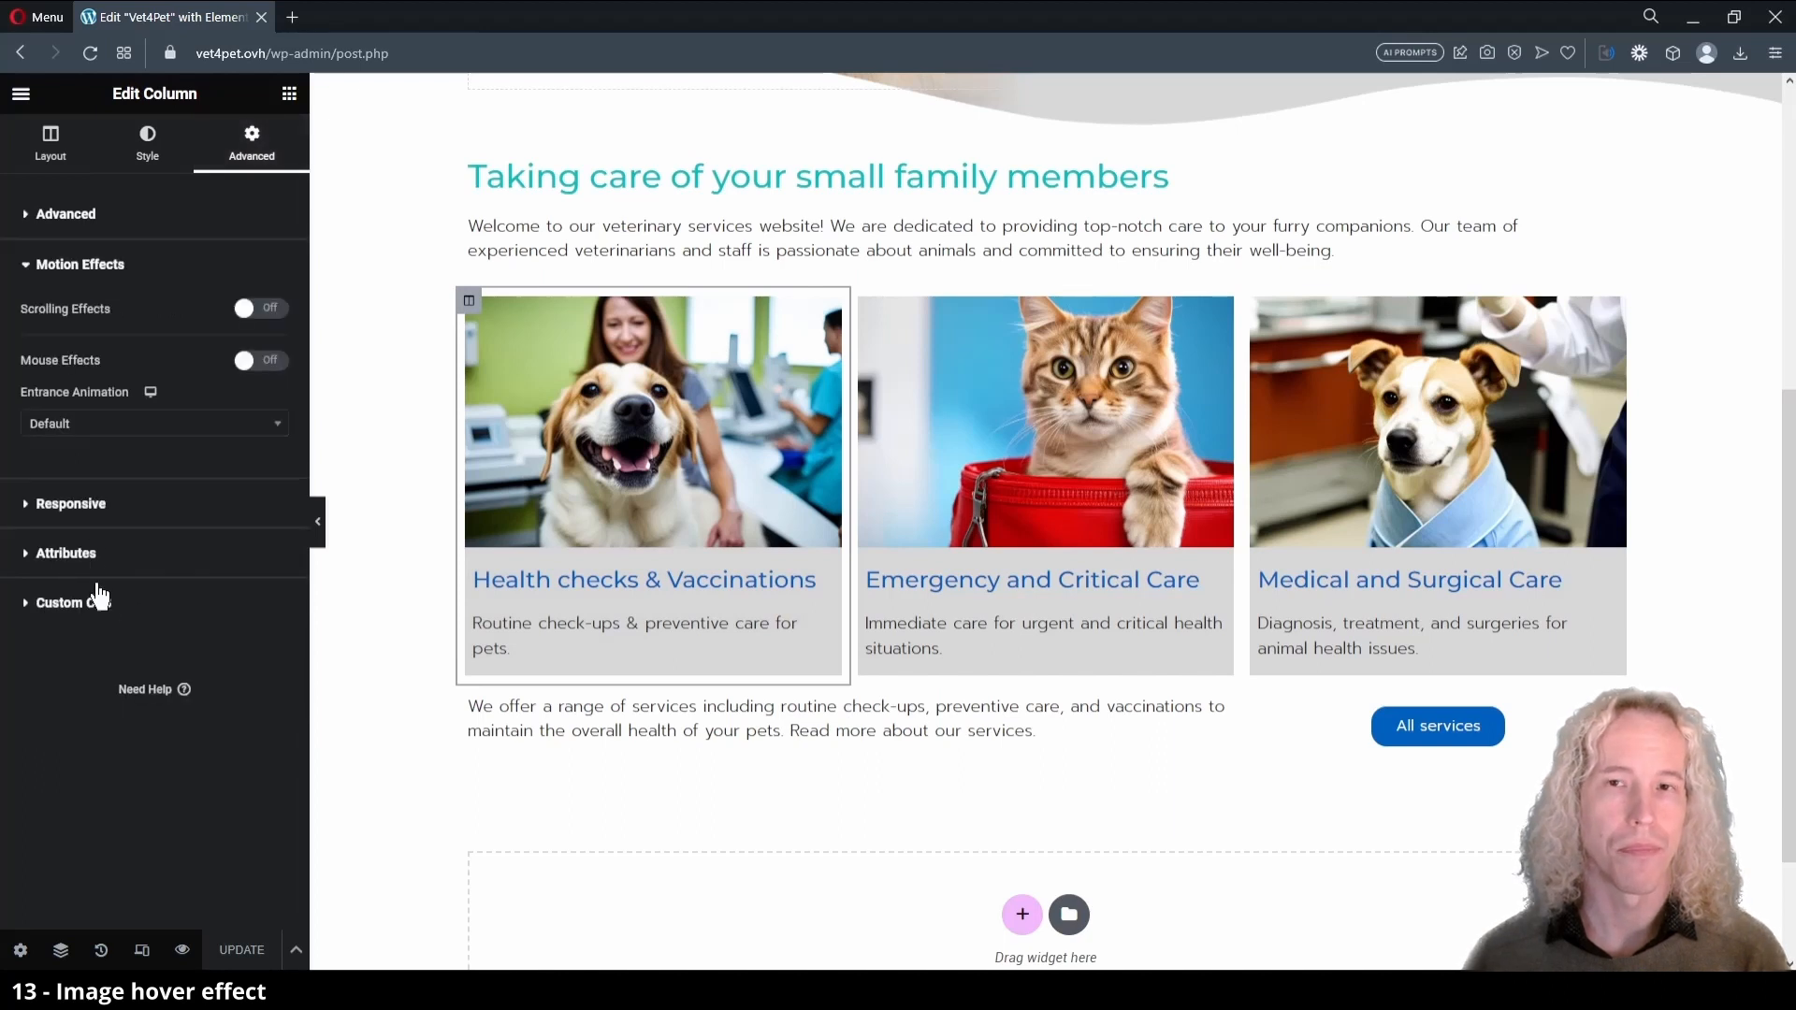
click(207, 429)
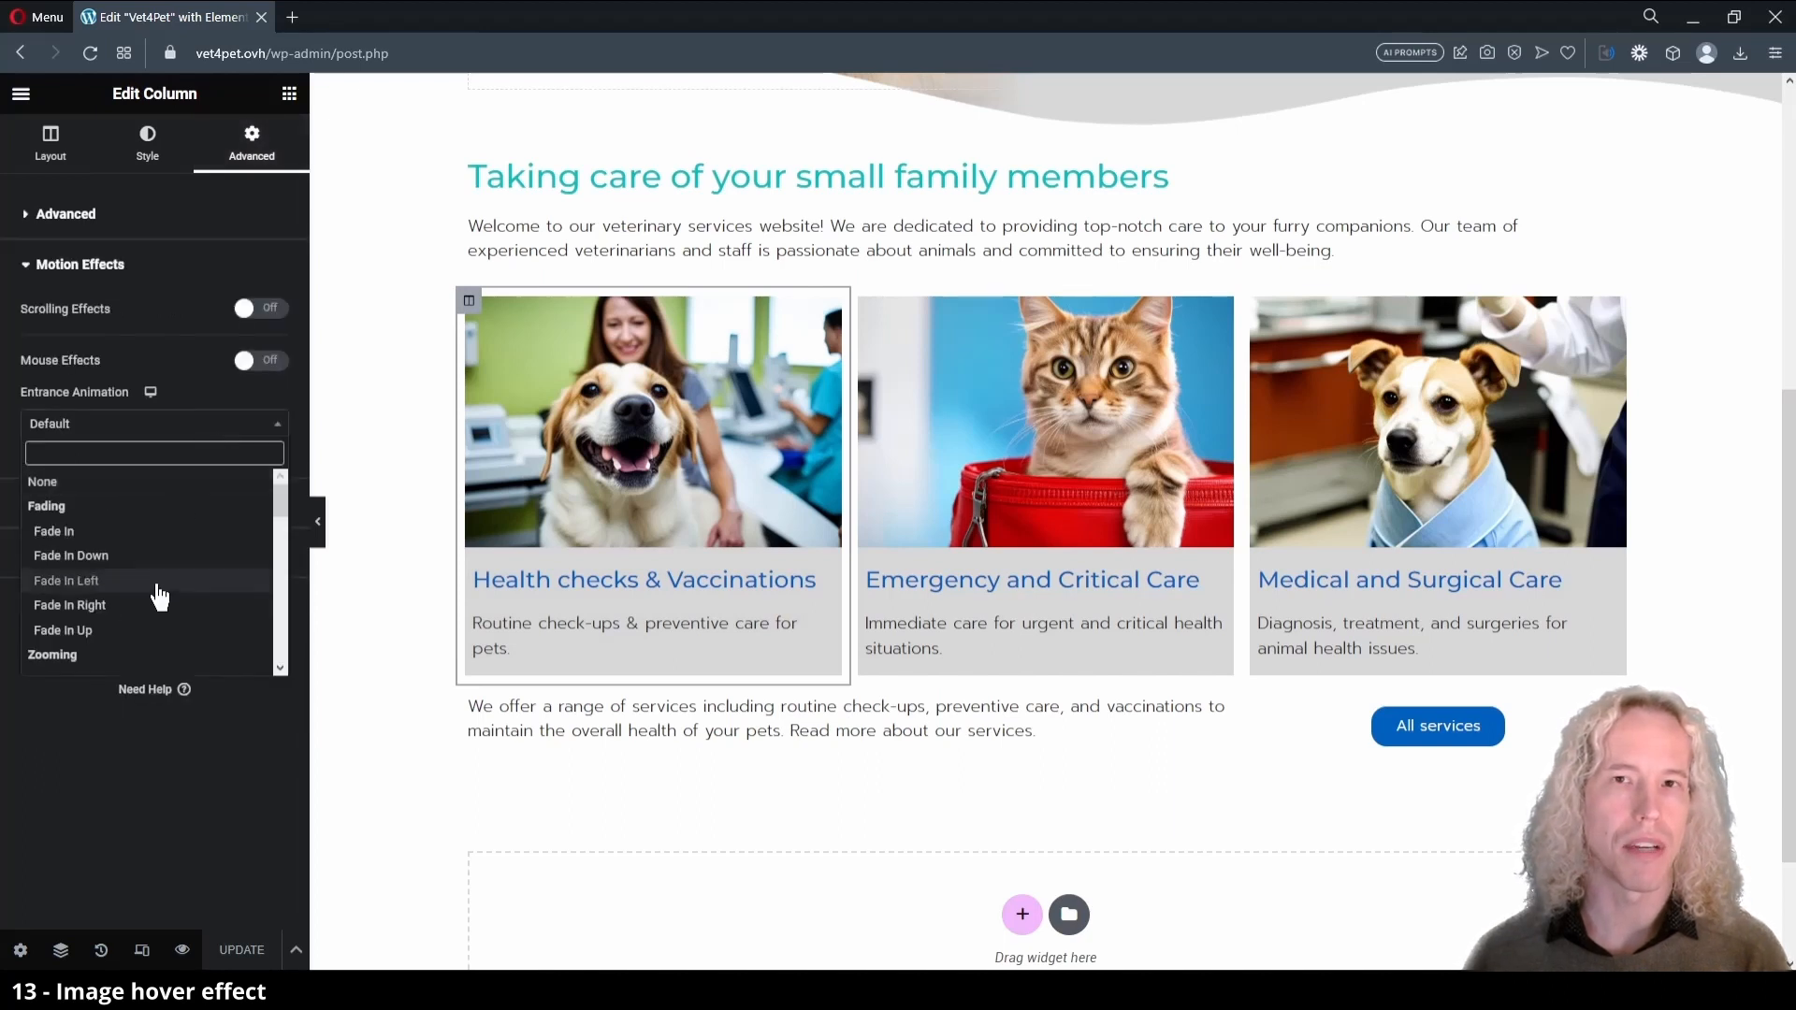
click(149, 630)
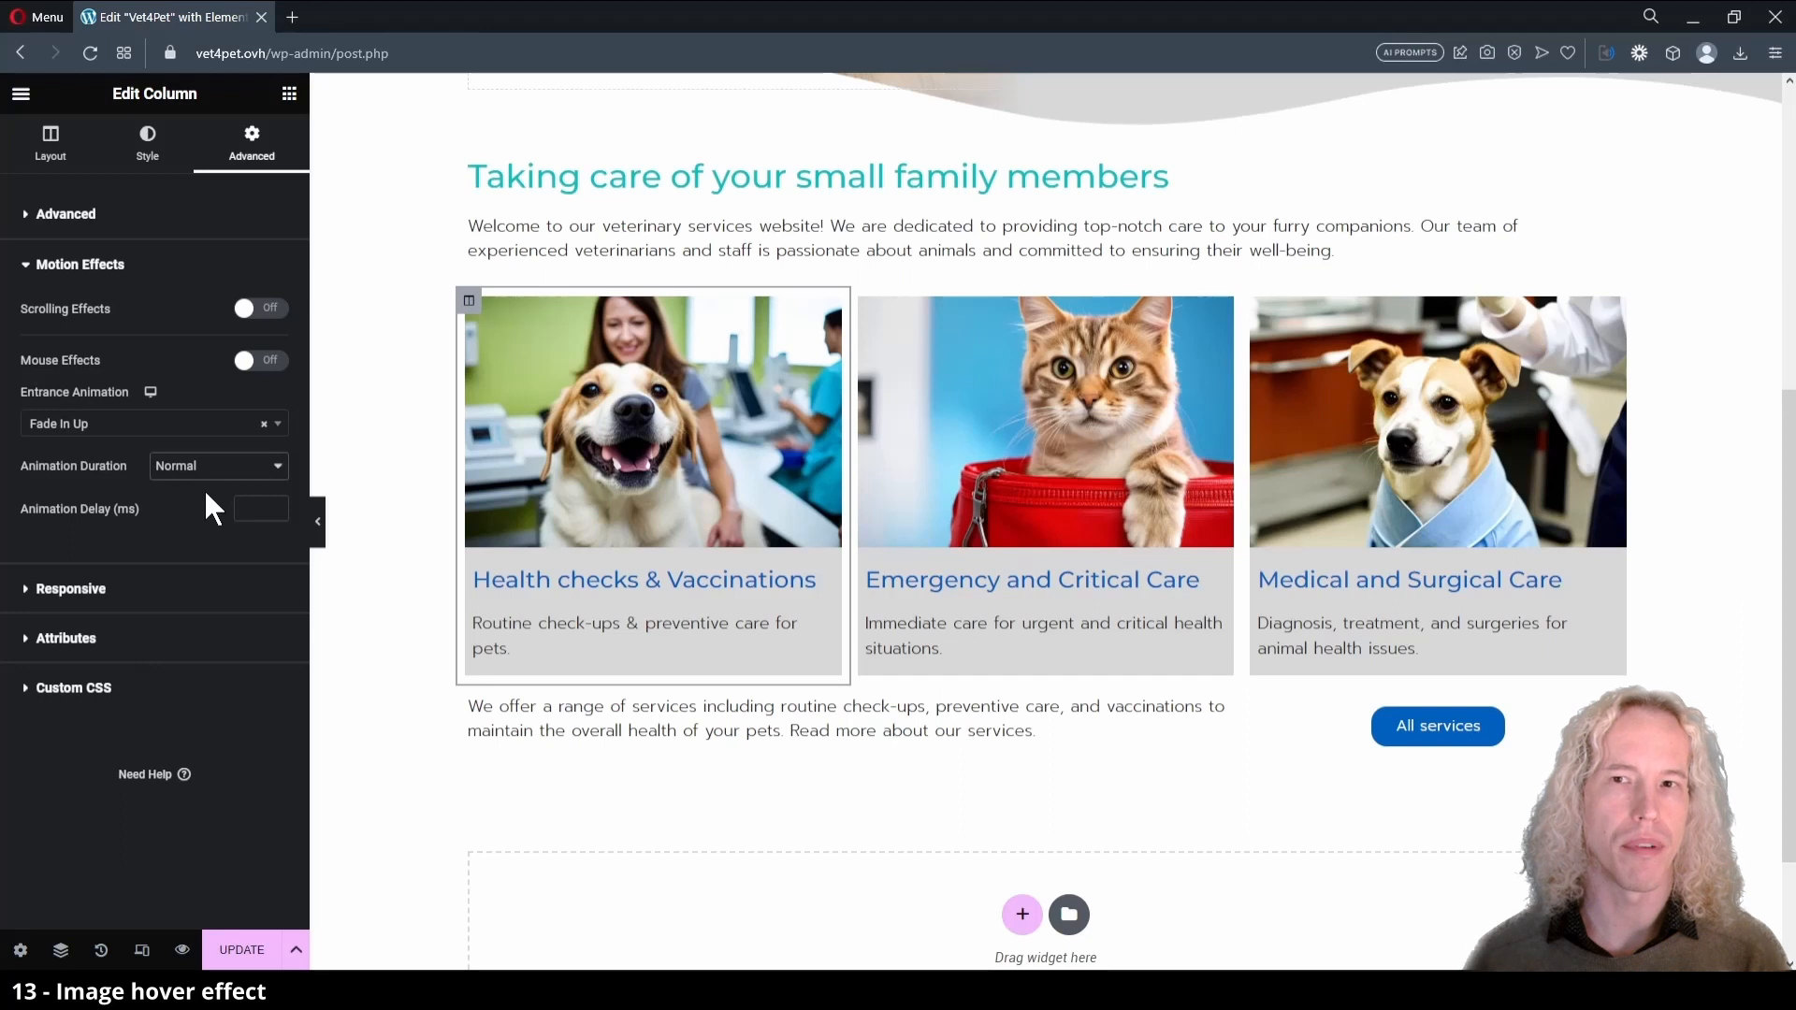
click(204, 526)
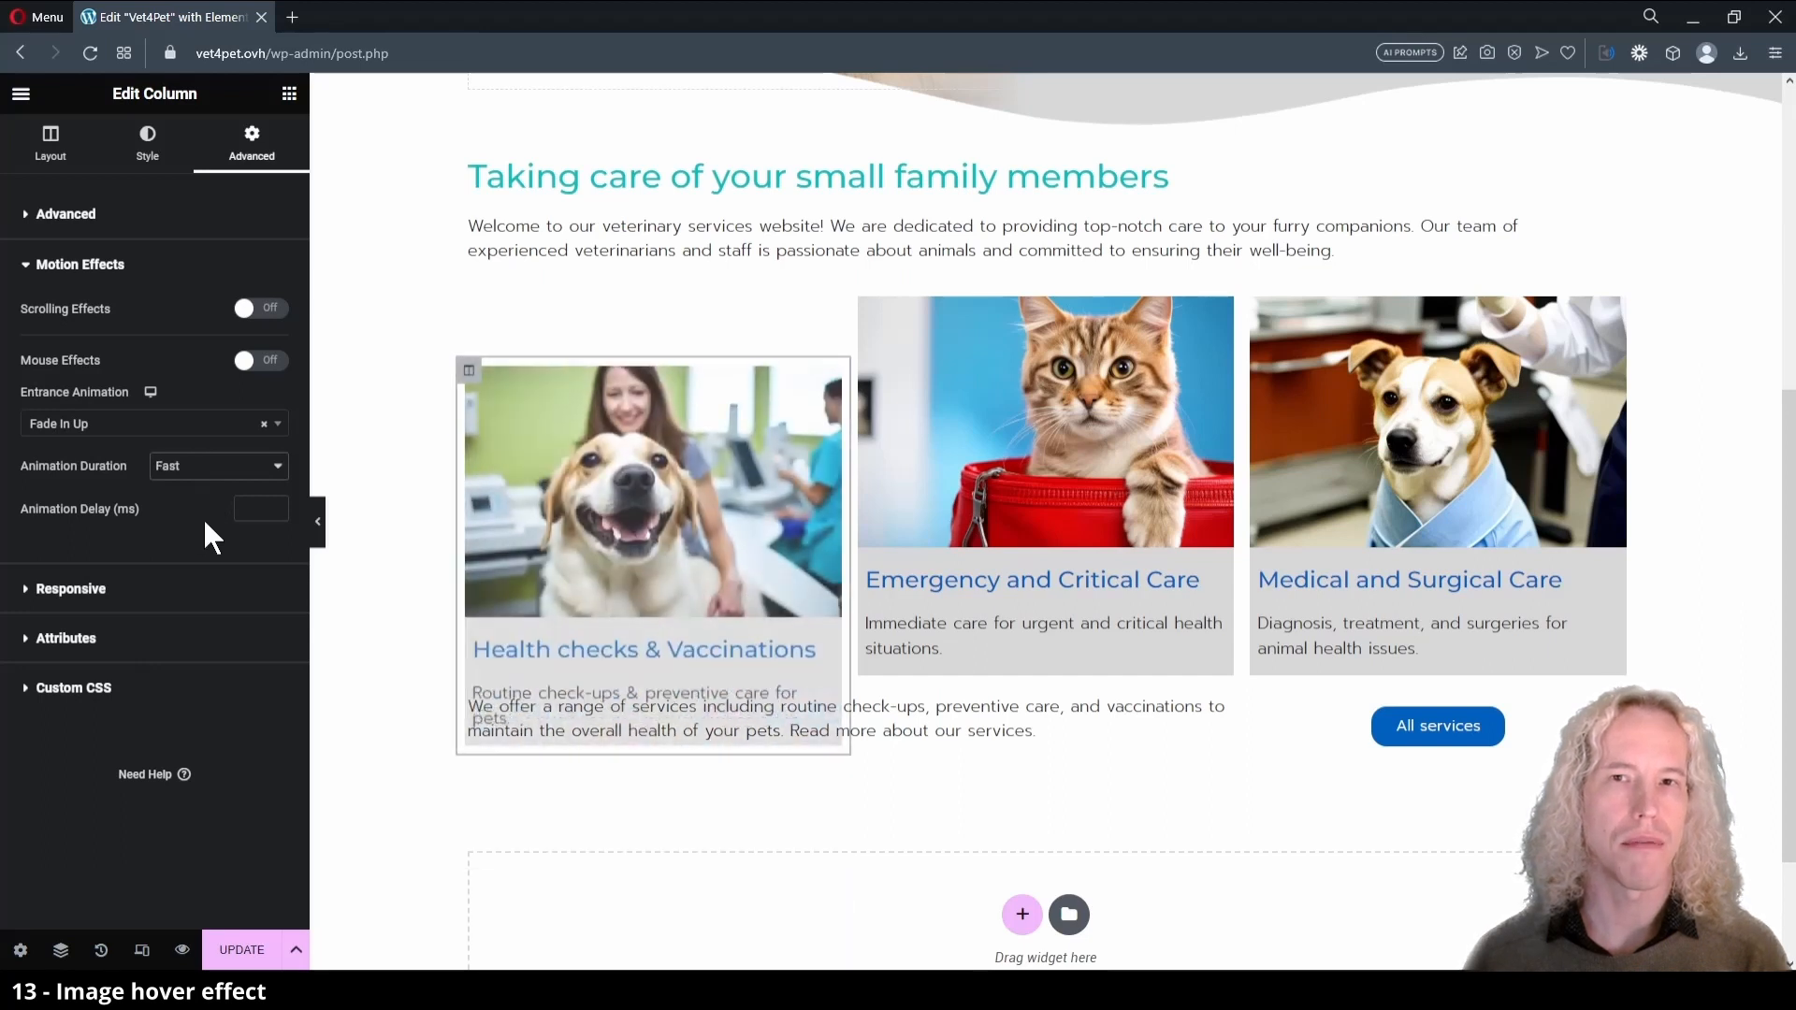
- Give the Emergency and Critical Care column a Fade In Up entrance animation with Fast duration
click(862, 302)
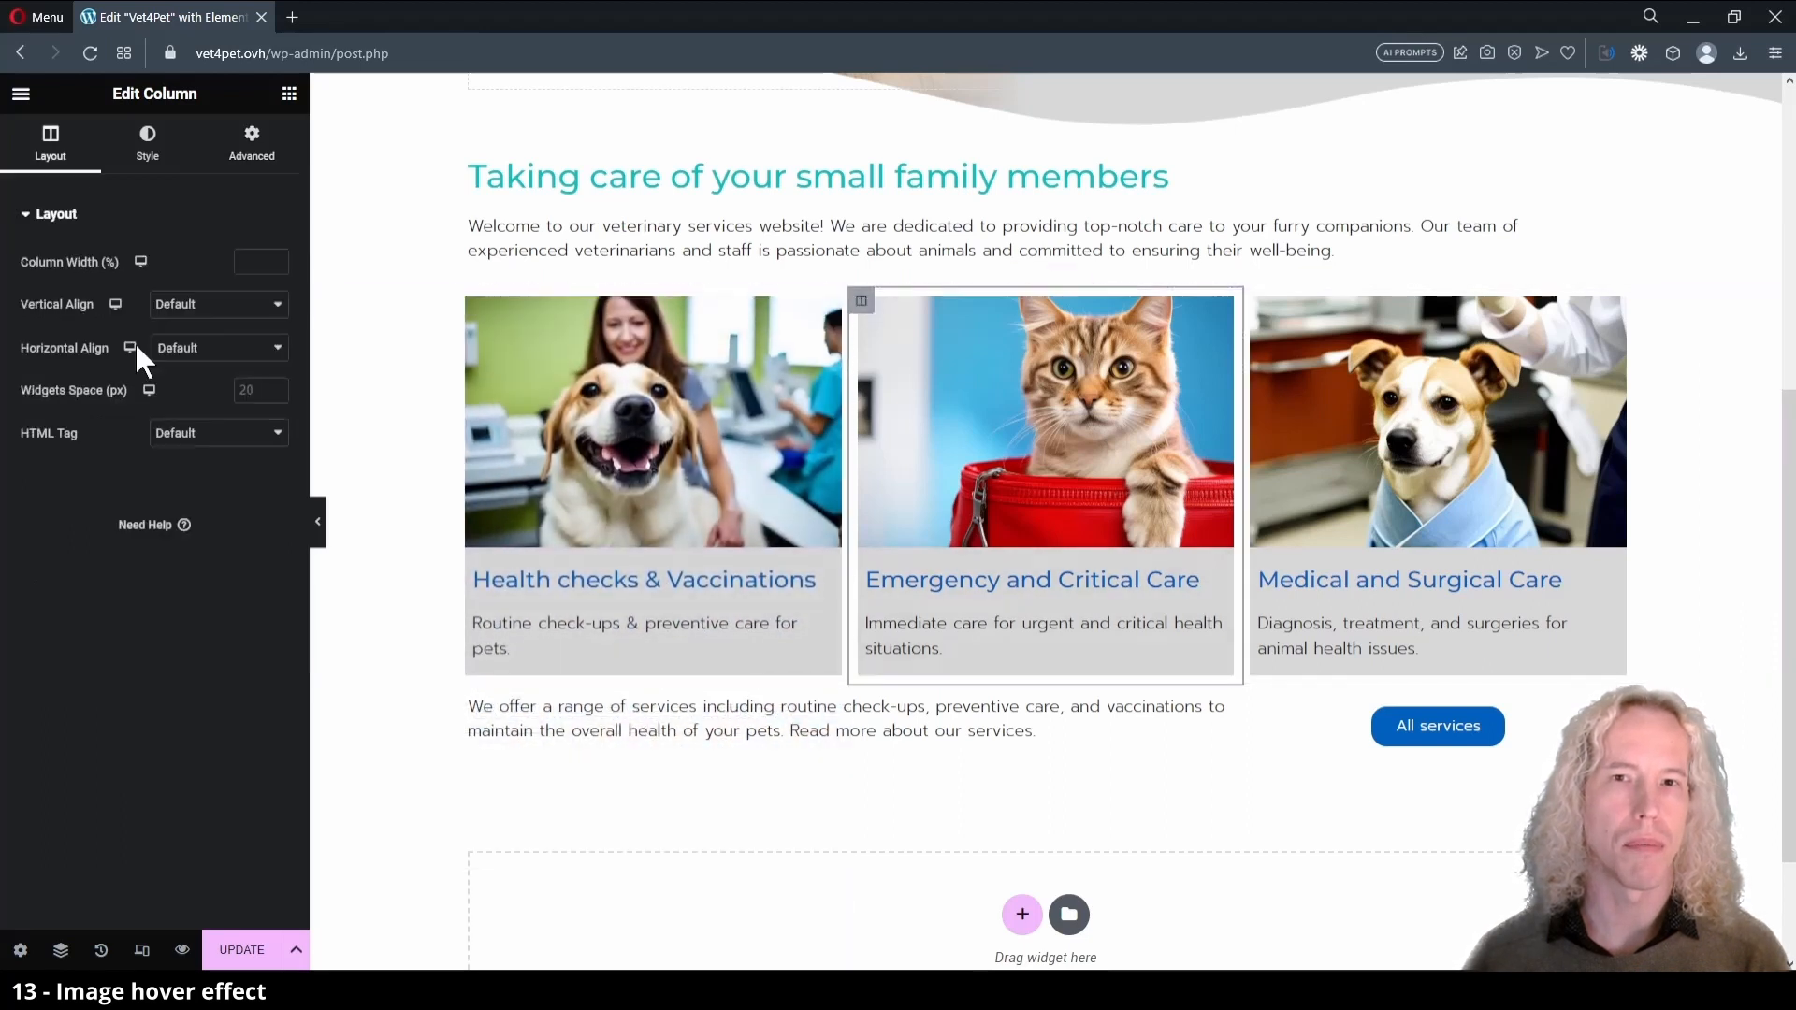
click(250, 157)
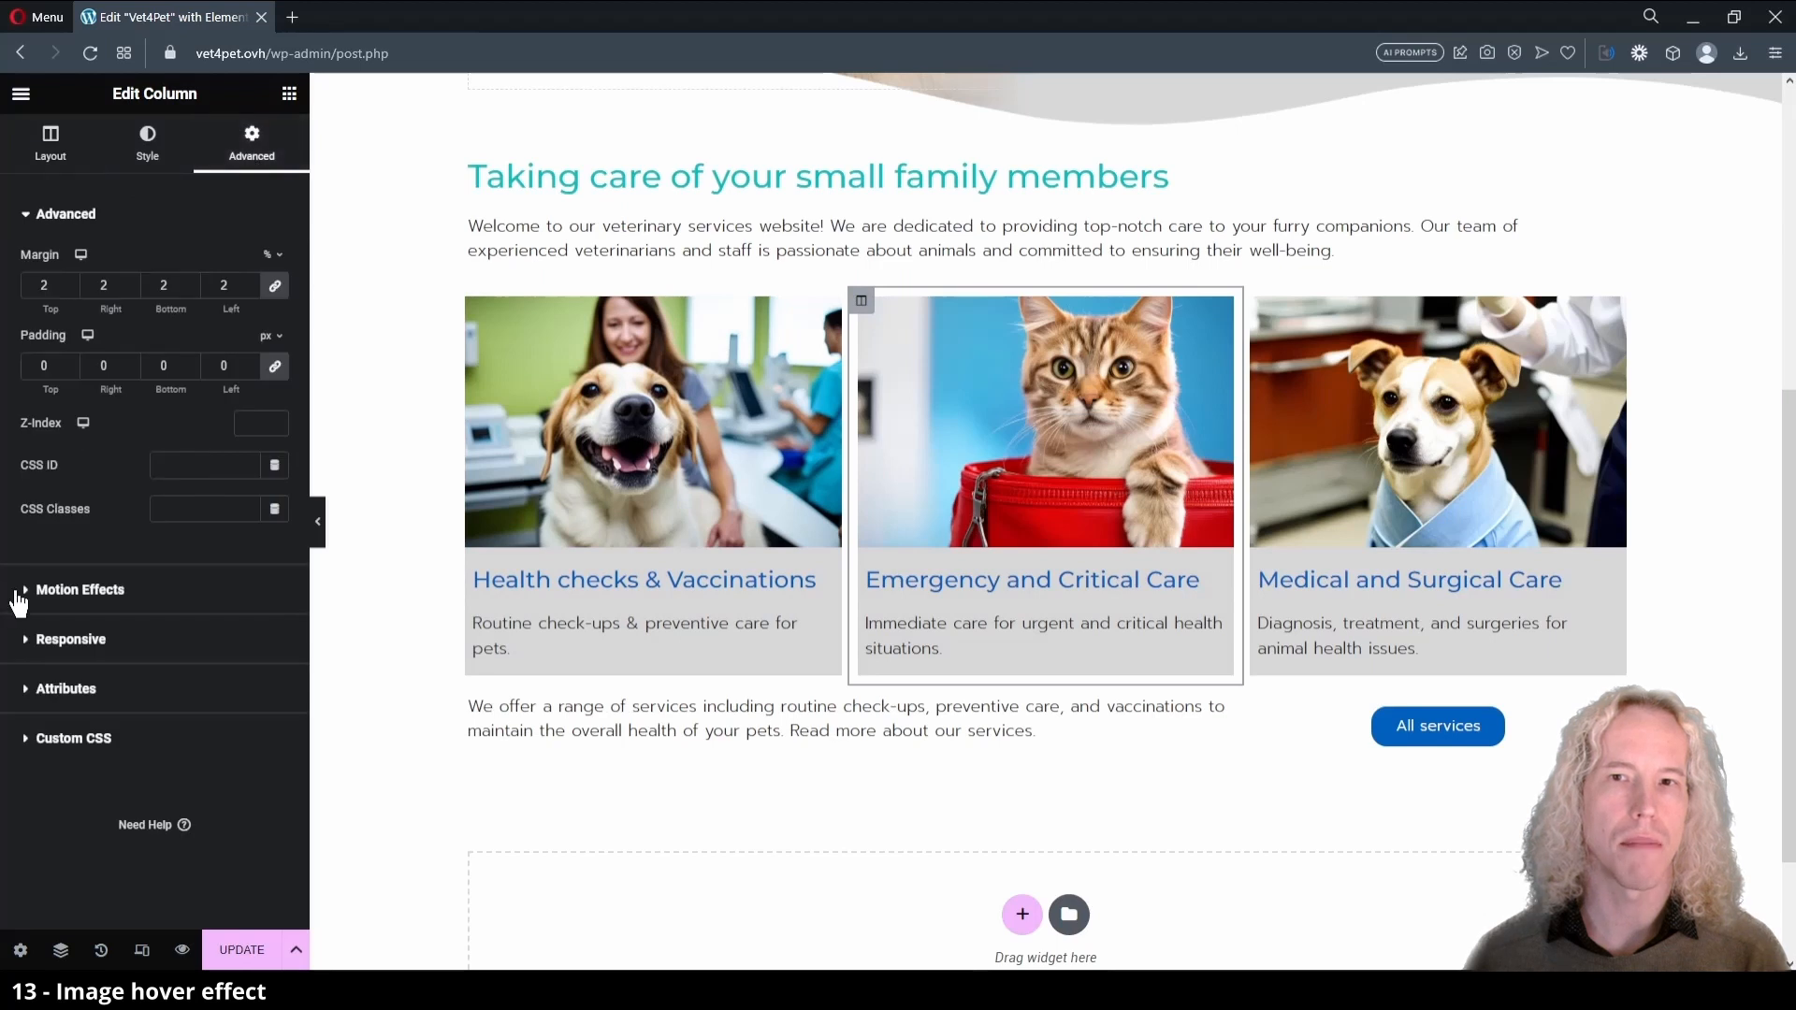
click(17, 591)
click(188, 436)
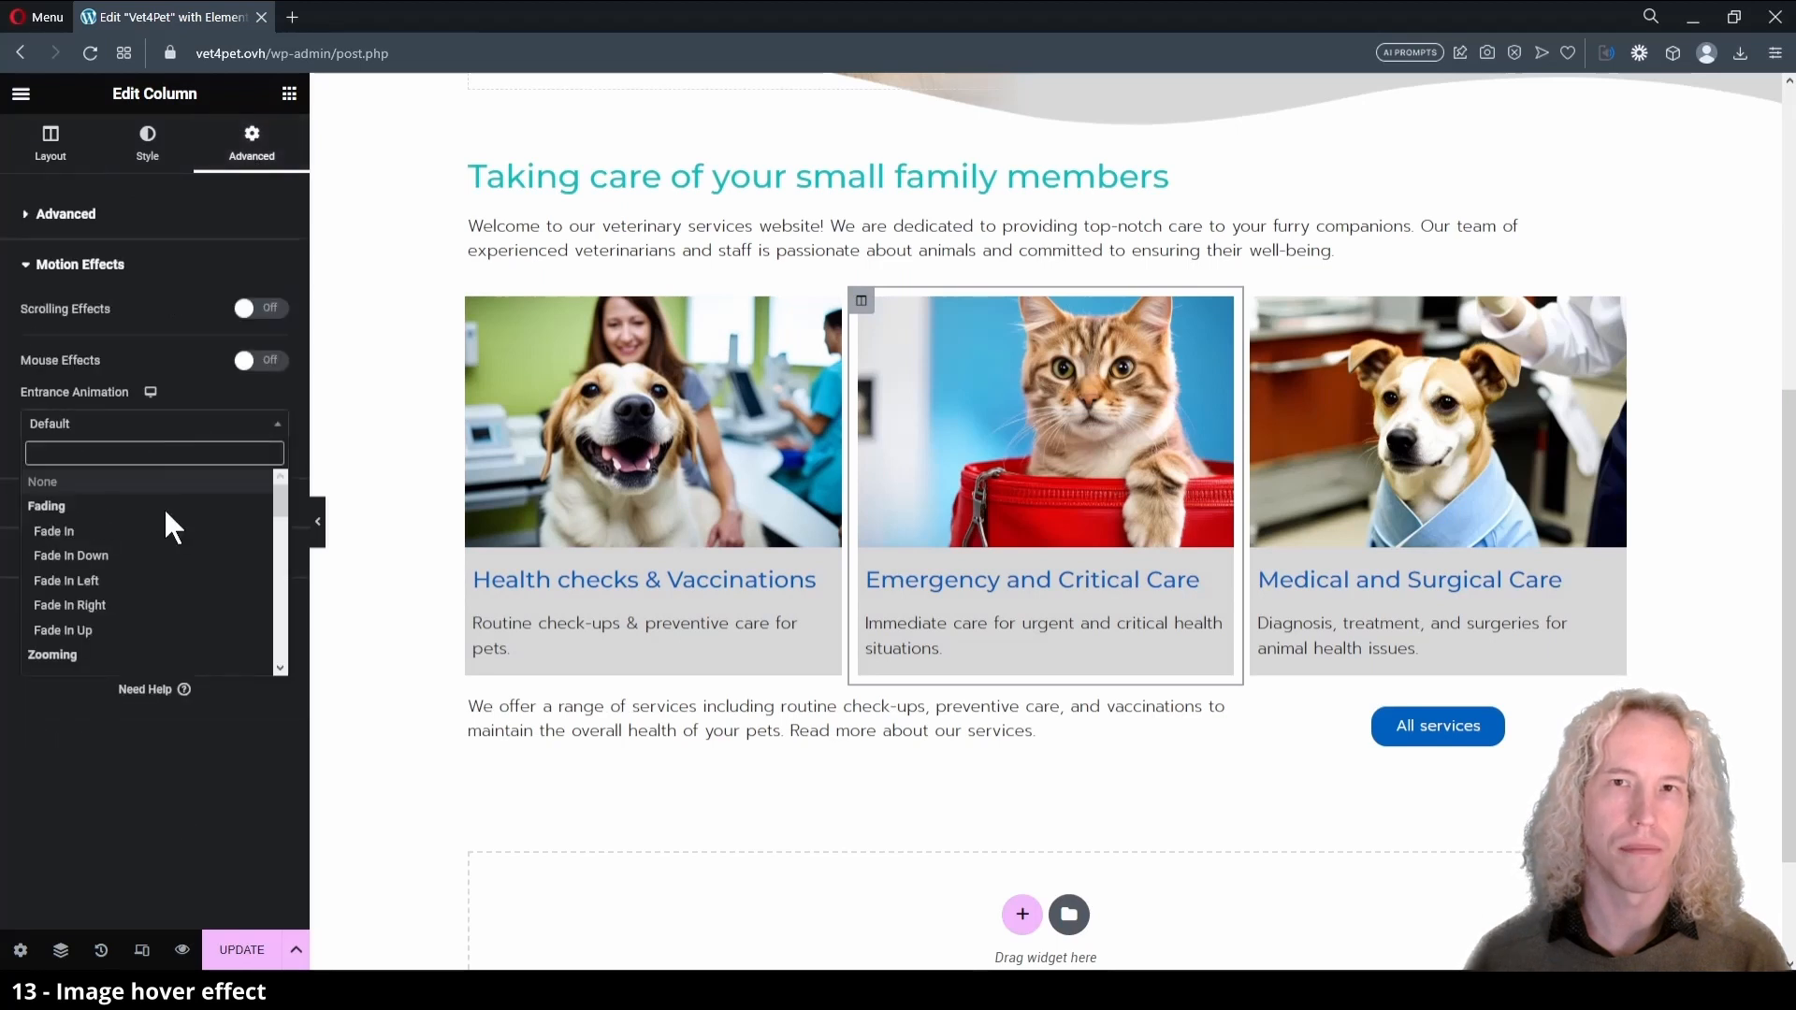
click(131, 631)
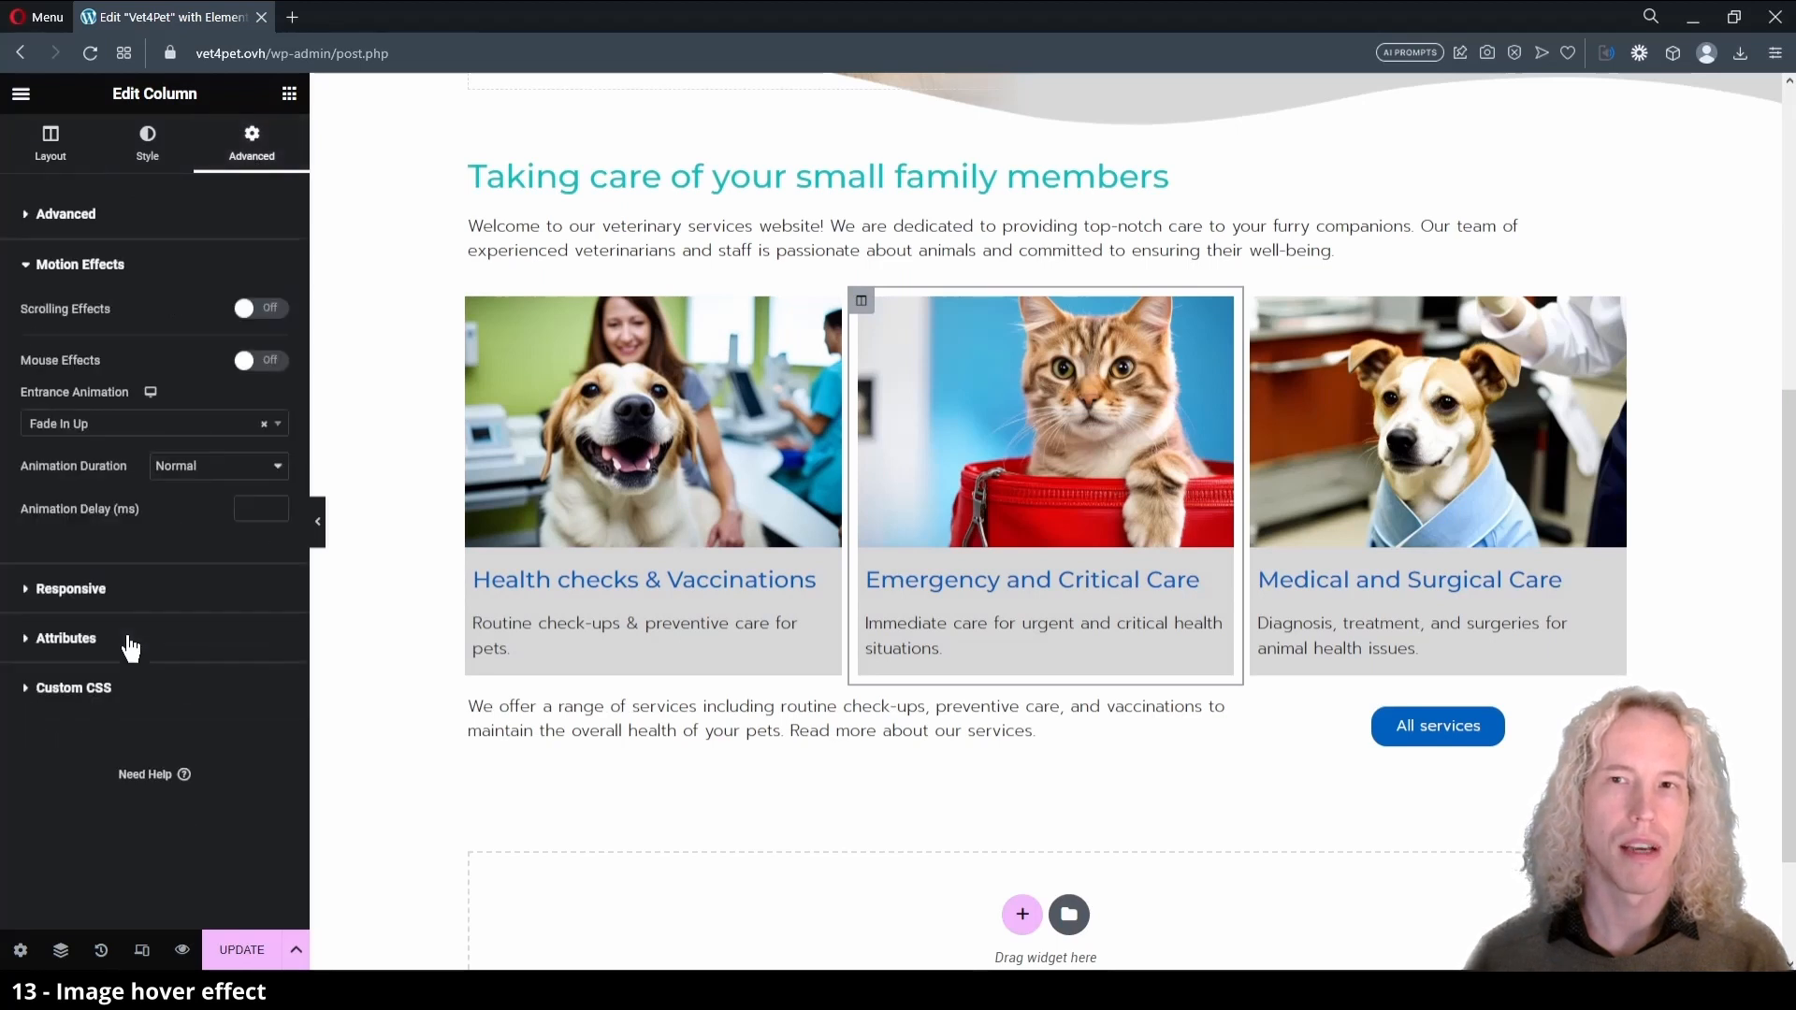
click(227, 518)
- Give the Medical and Surgical Care column a Fade In Up entrance animation with Fast duration
click(1253, 300)
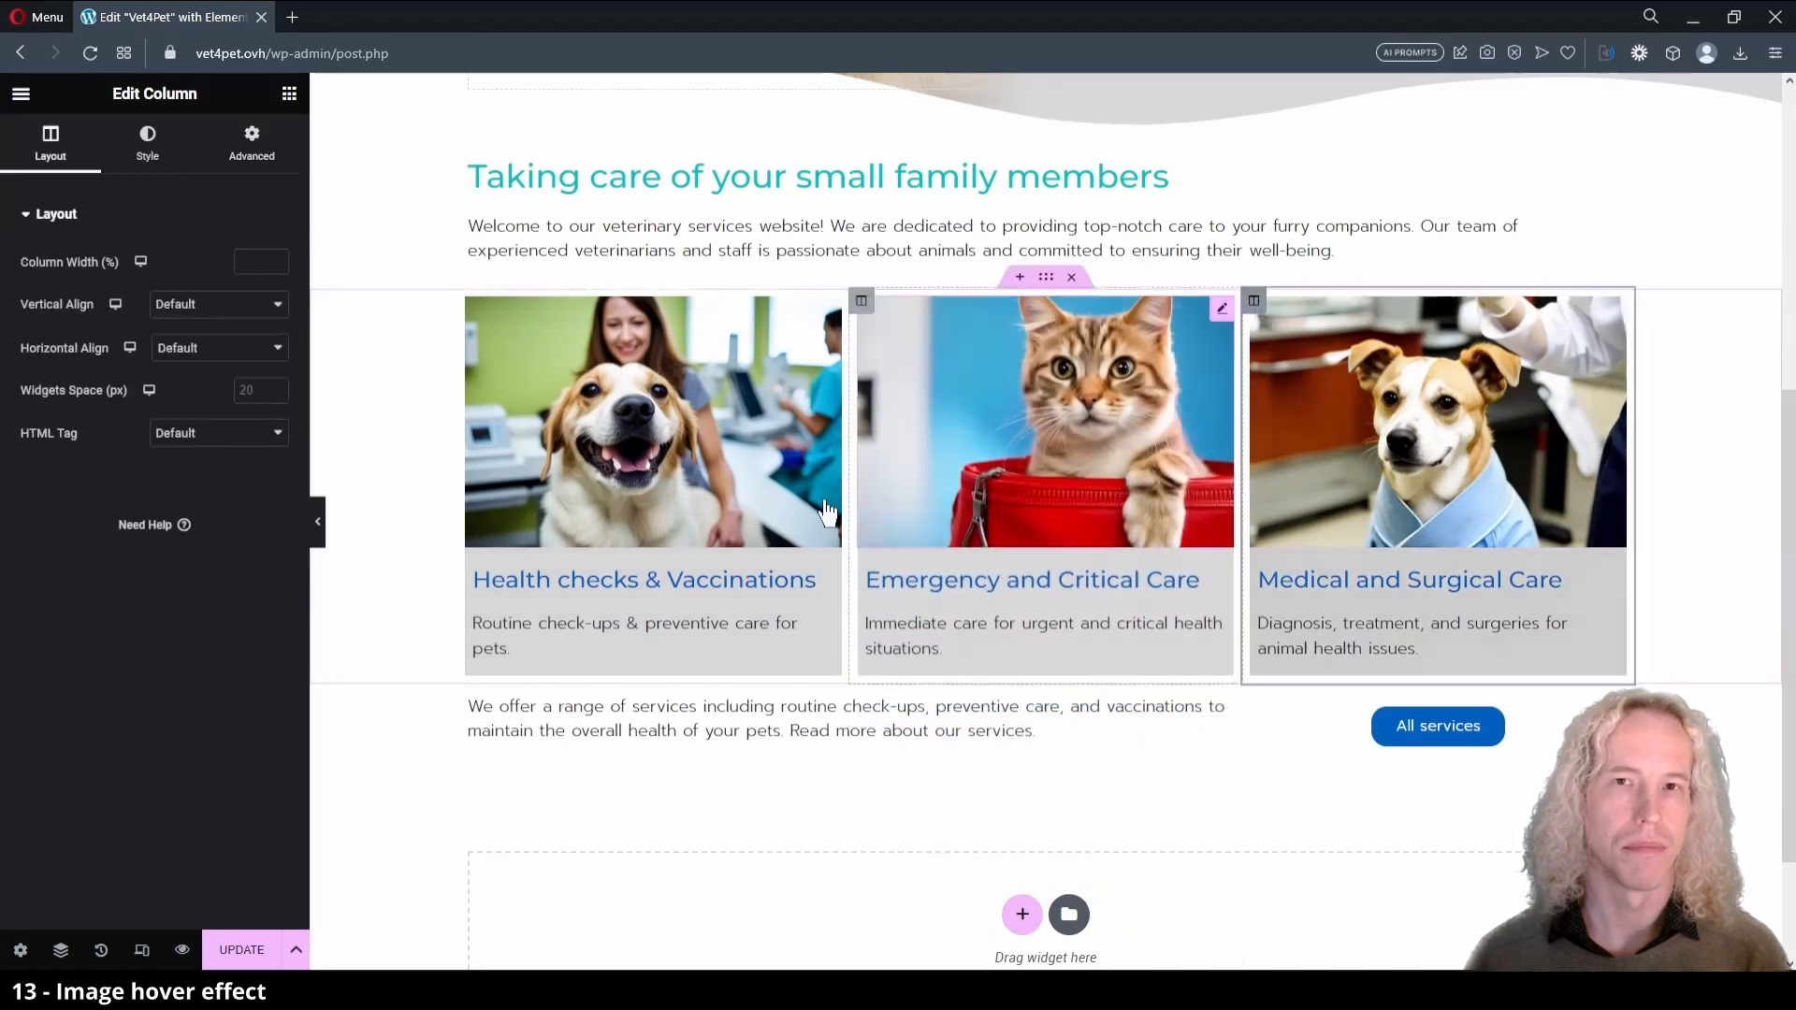
click(255, 140)
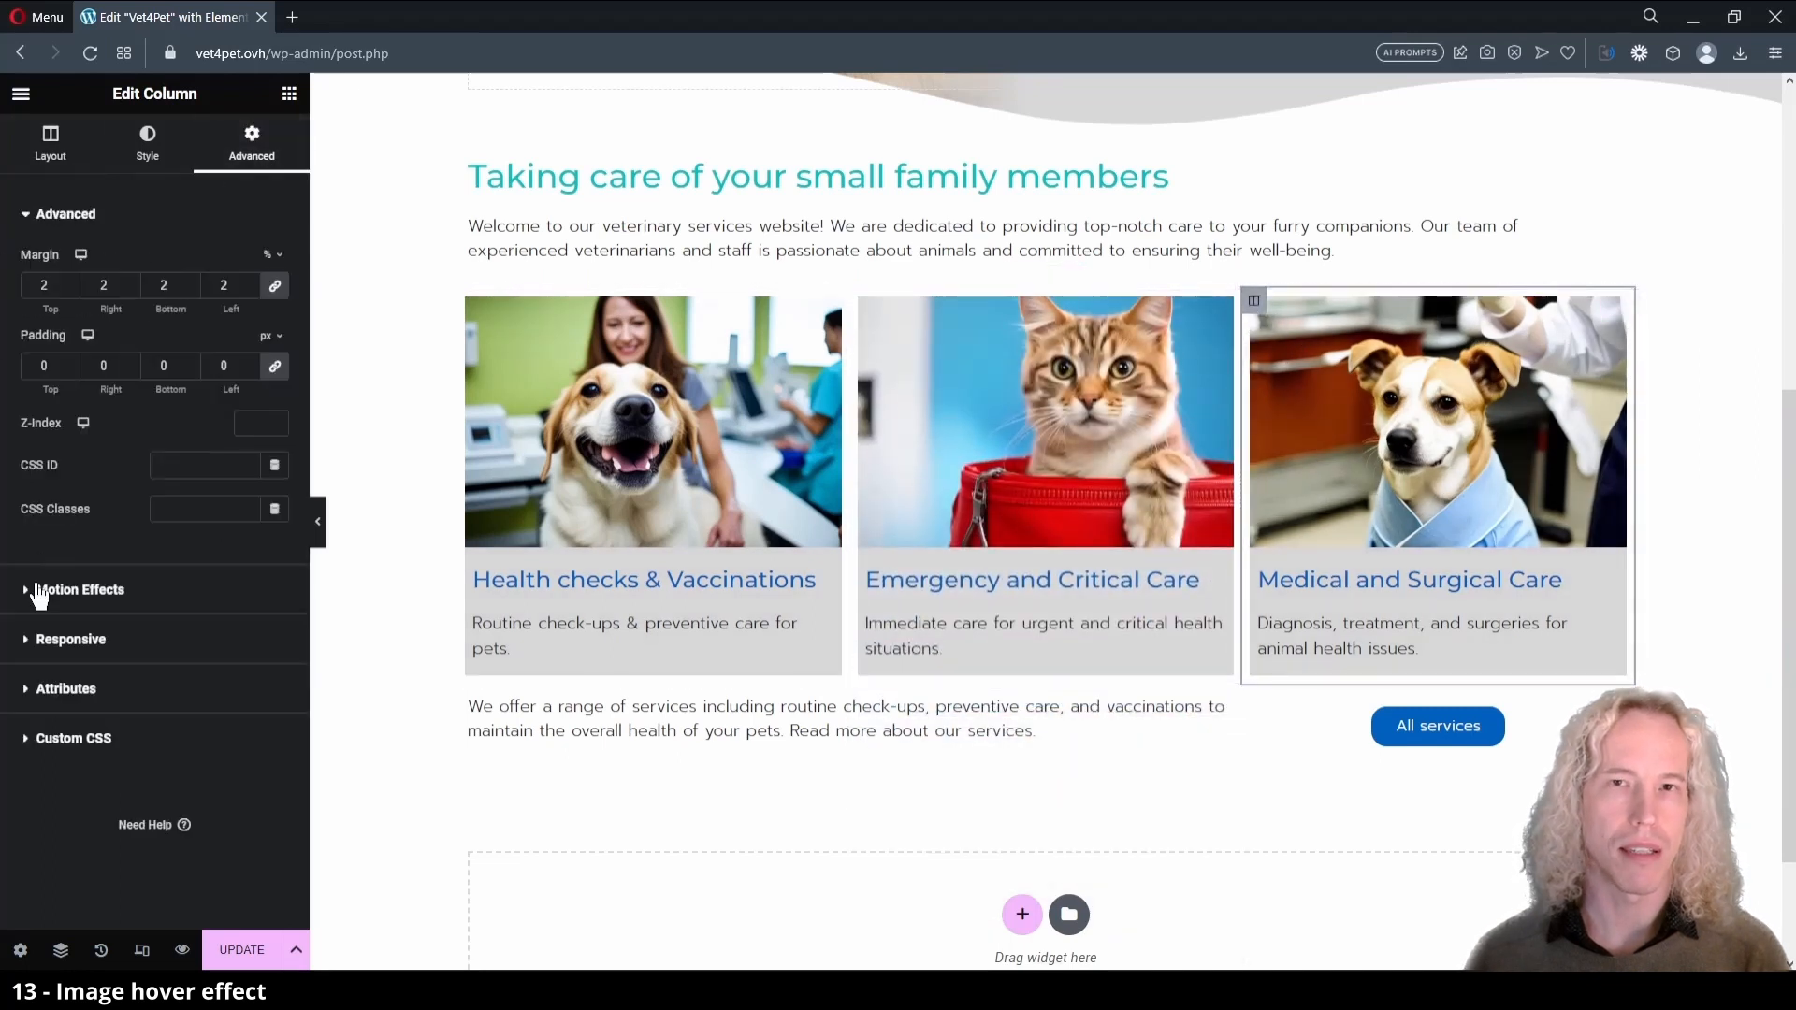
click(26, 591)
click(235, 442)
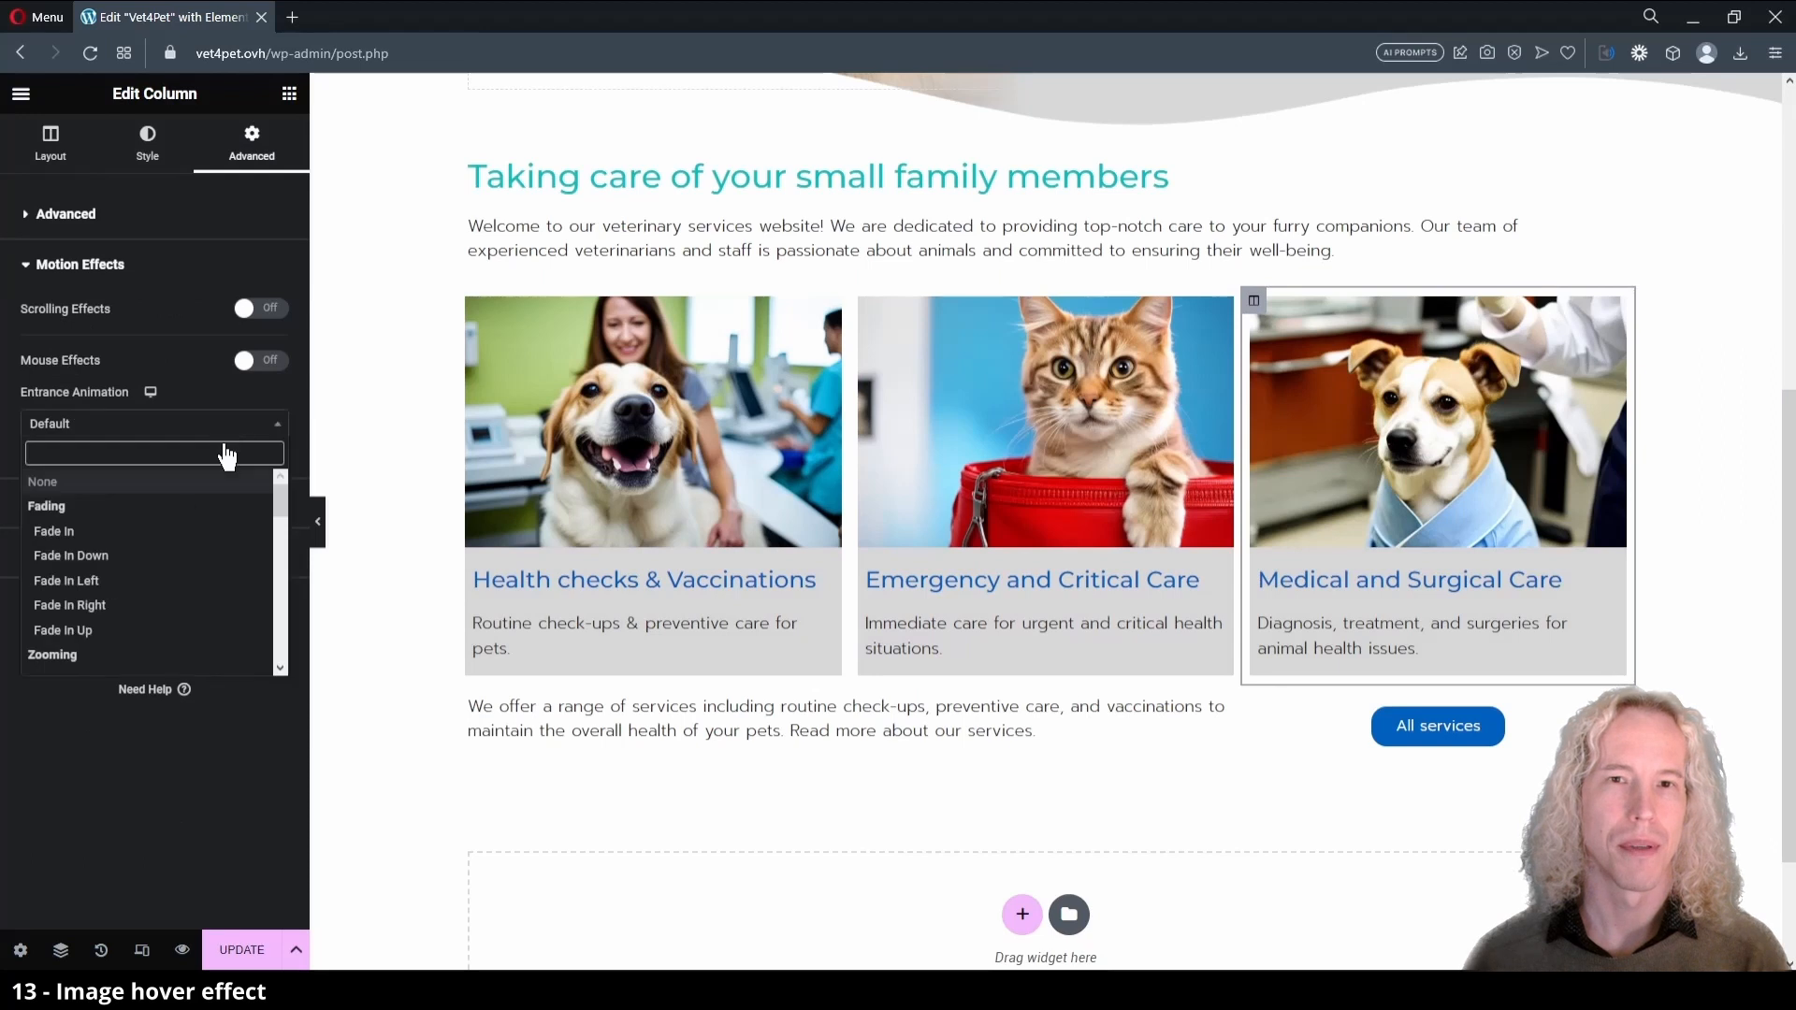
click(167, 631)
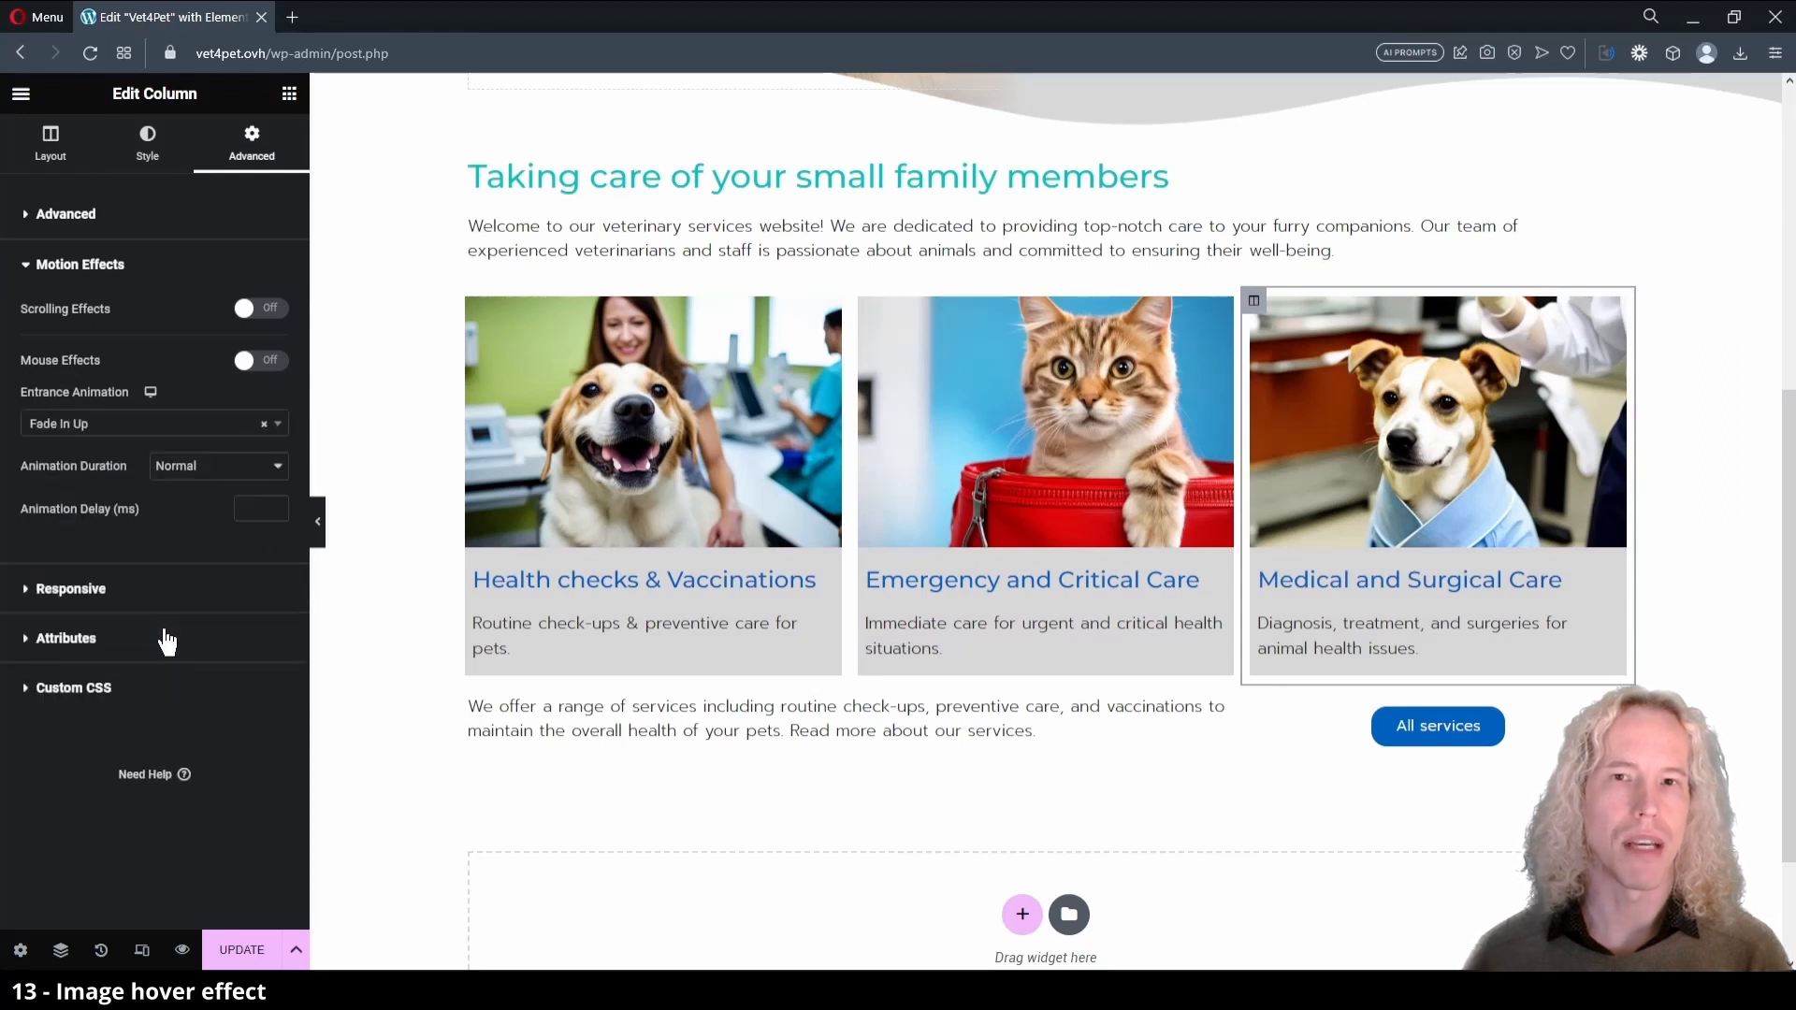
click(213, 529)
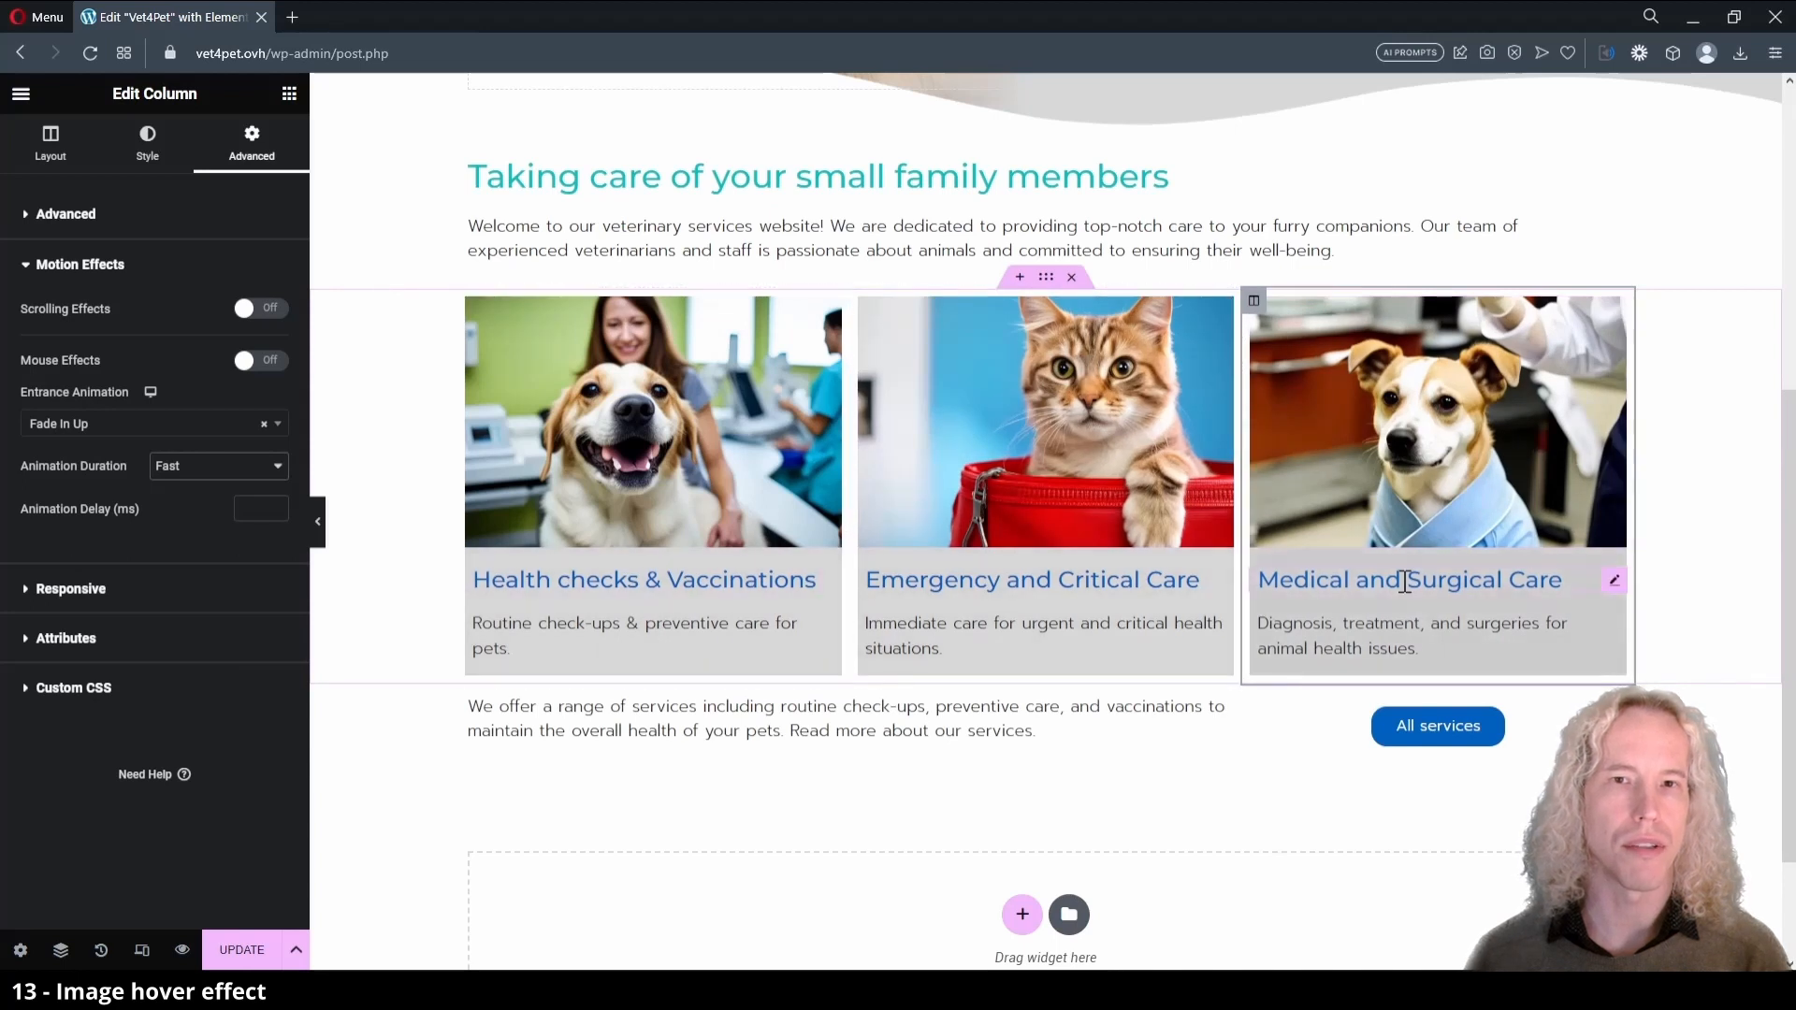
- Save the page changes and open the live Vet4Pet page in a new browser tab
click(1613, 579)
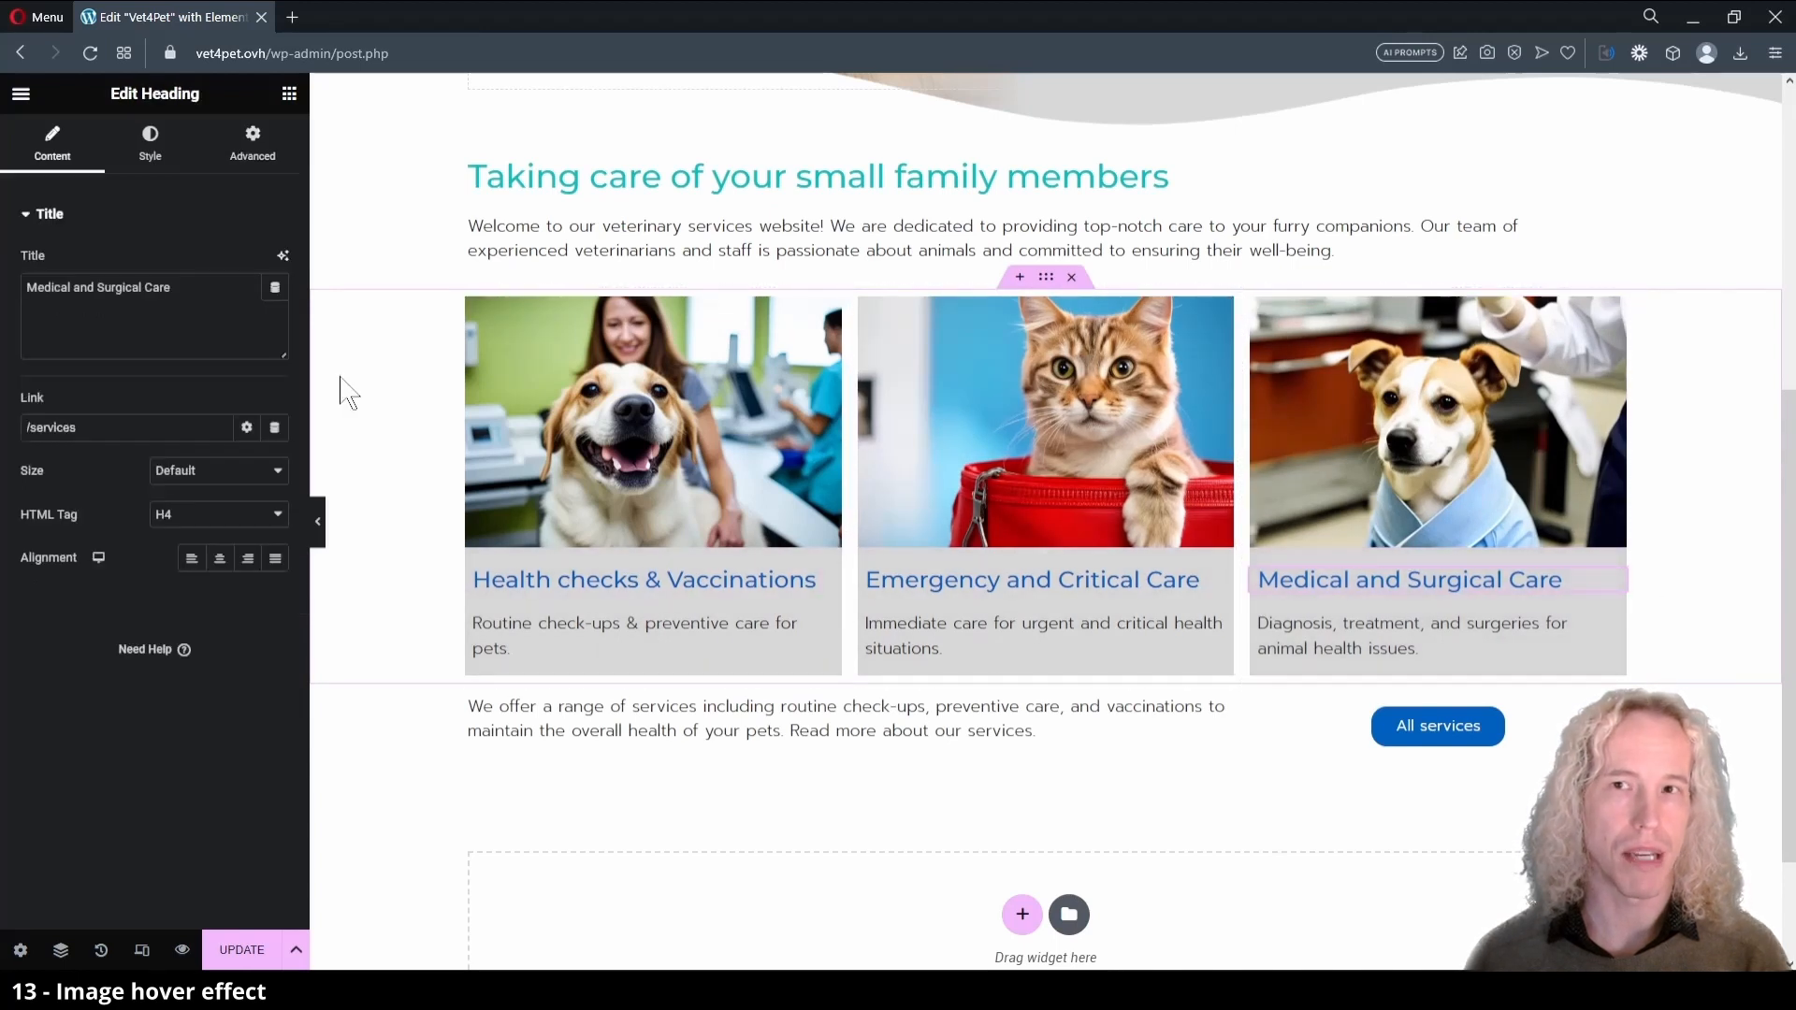
click(241, 935)
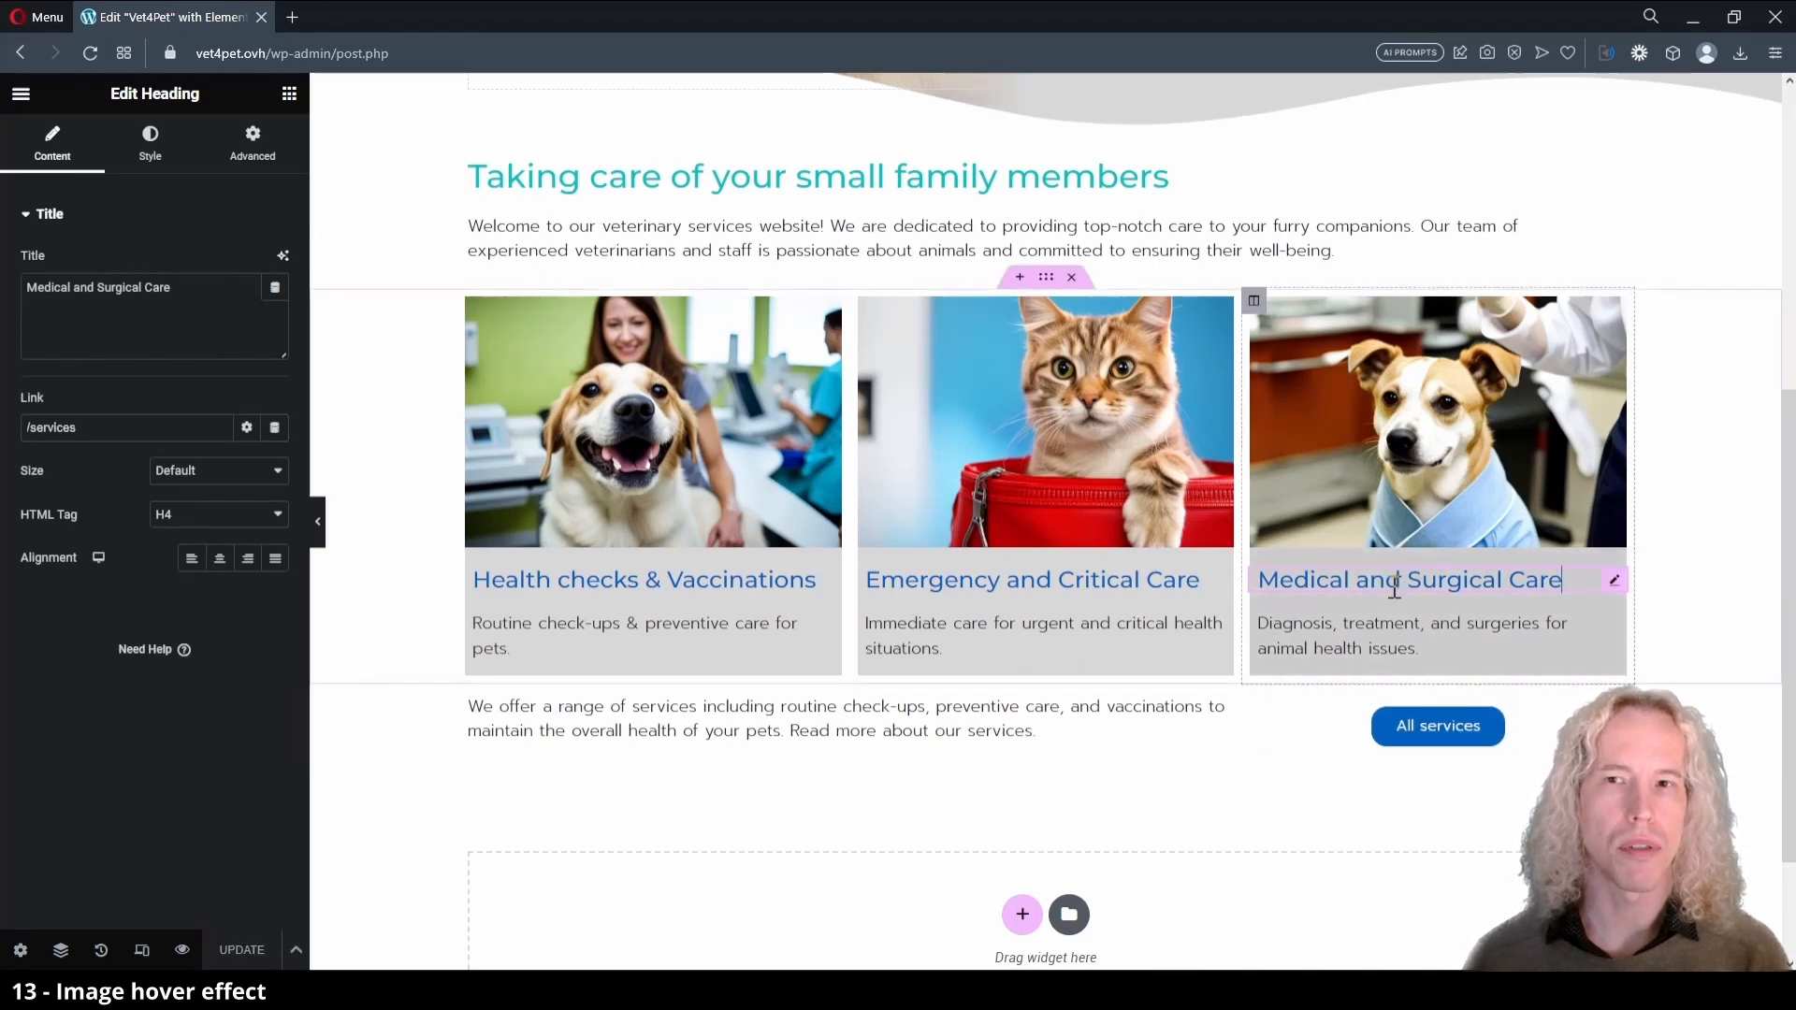
click(20, 98)
click(71, 419)
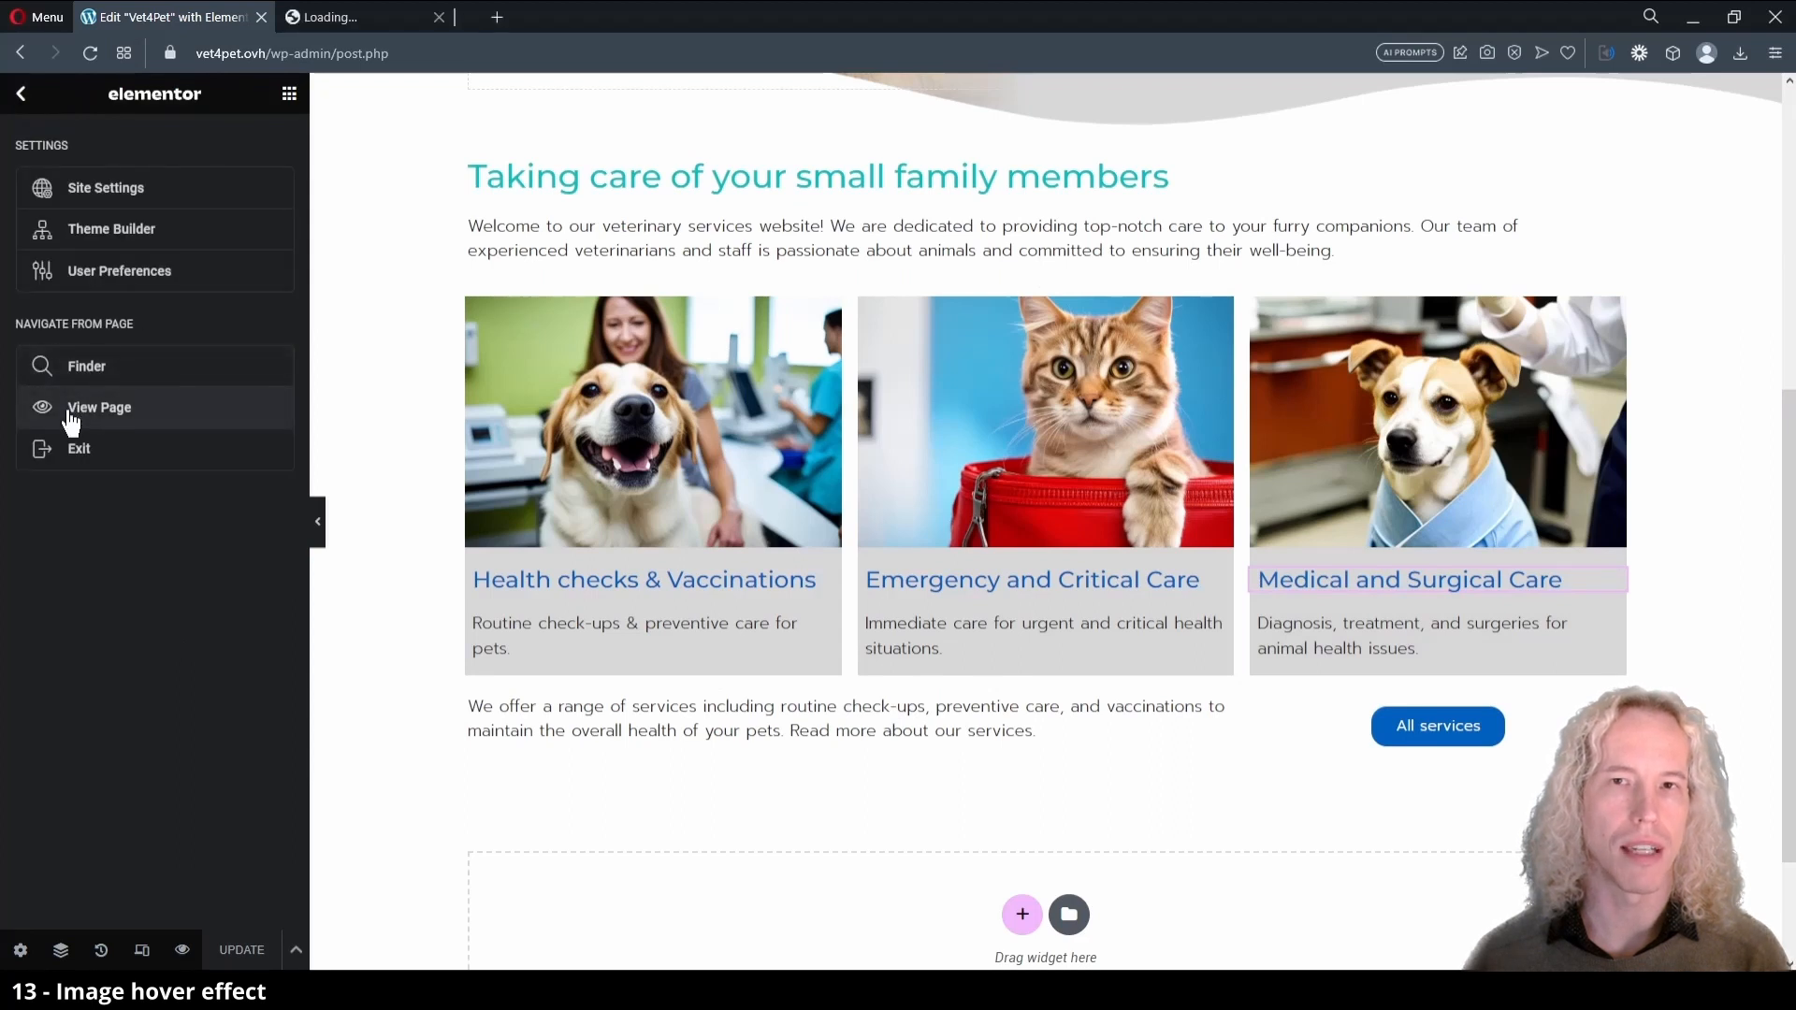
click(361, 15)
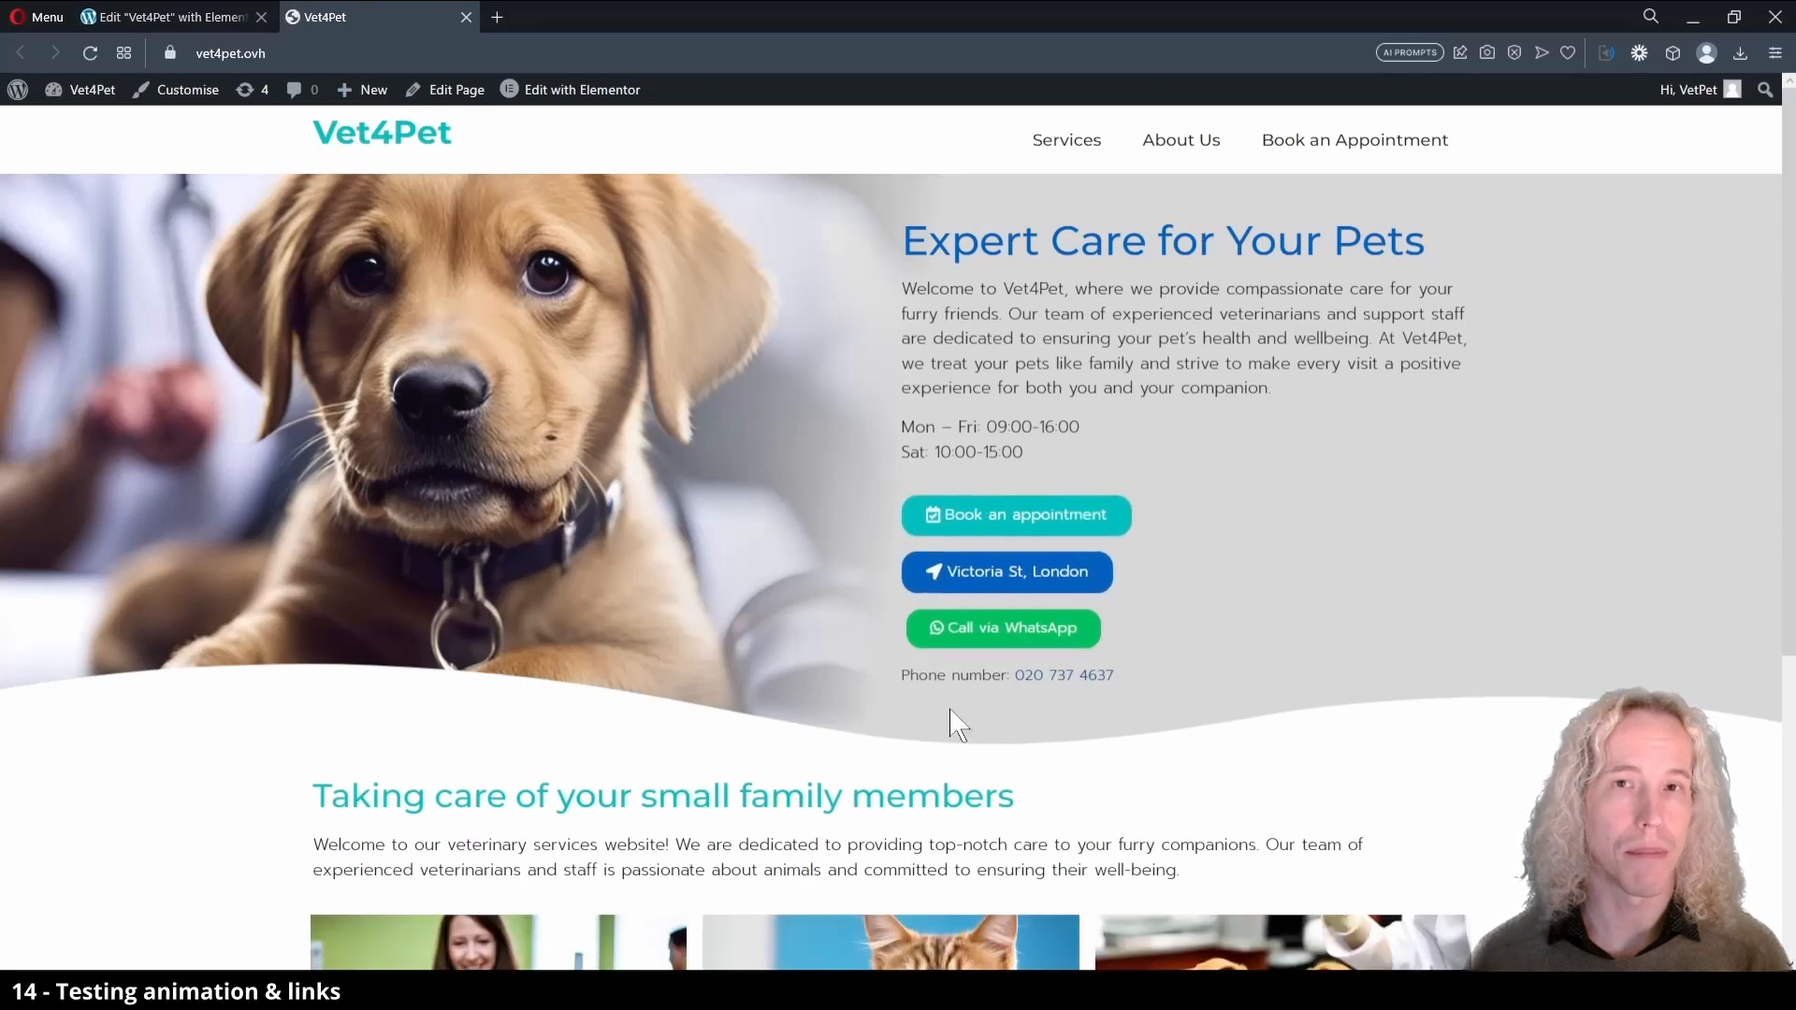
- Reload the live page to check the service cards' entrance animations, test the Medical and Surgical Care card's link, and return to the homepage
scroll(951, 725, down, 5)
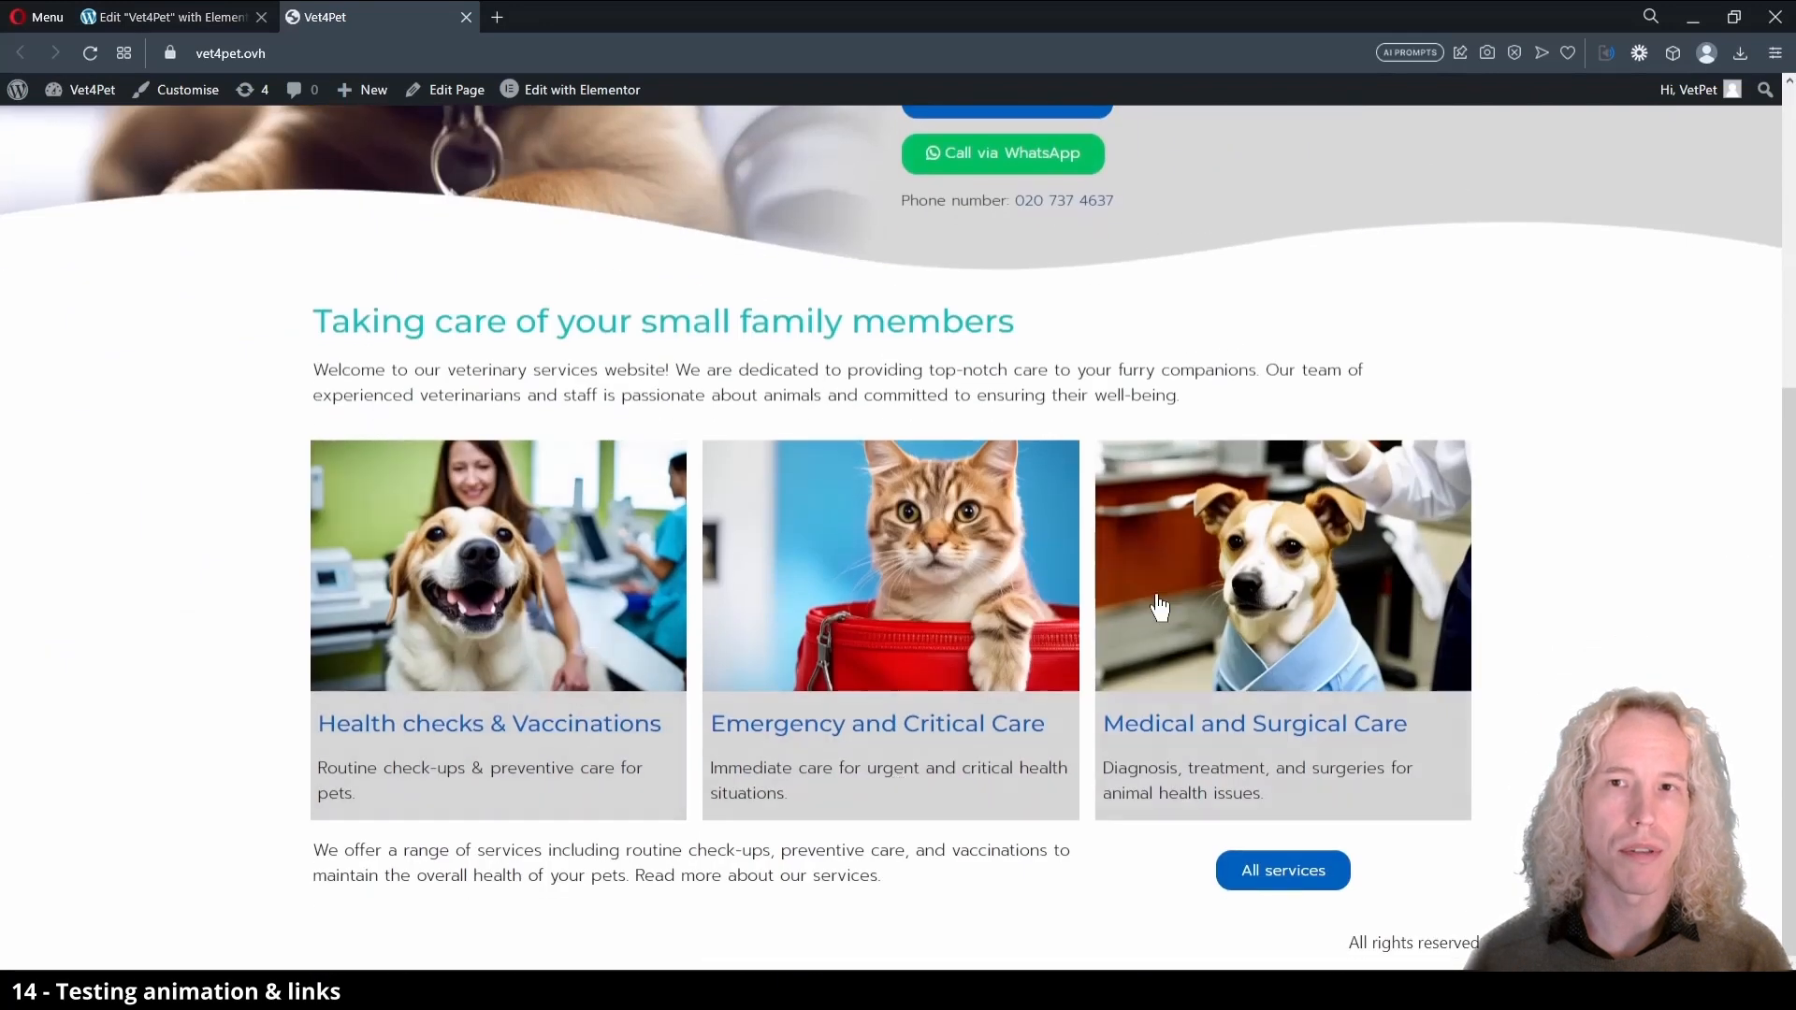
scroll(249, 281, up, 5)
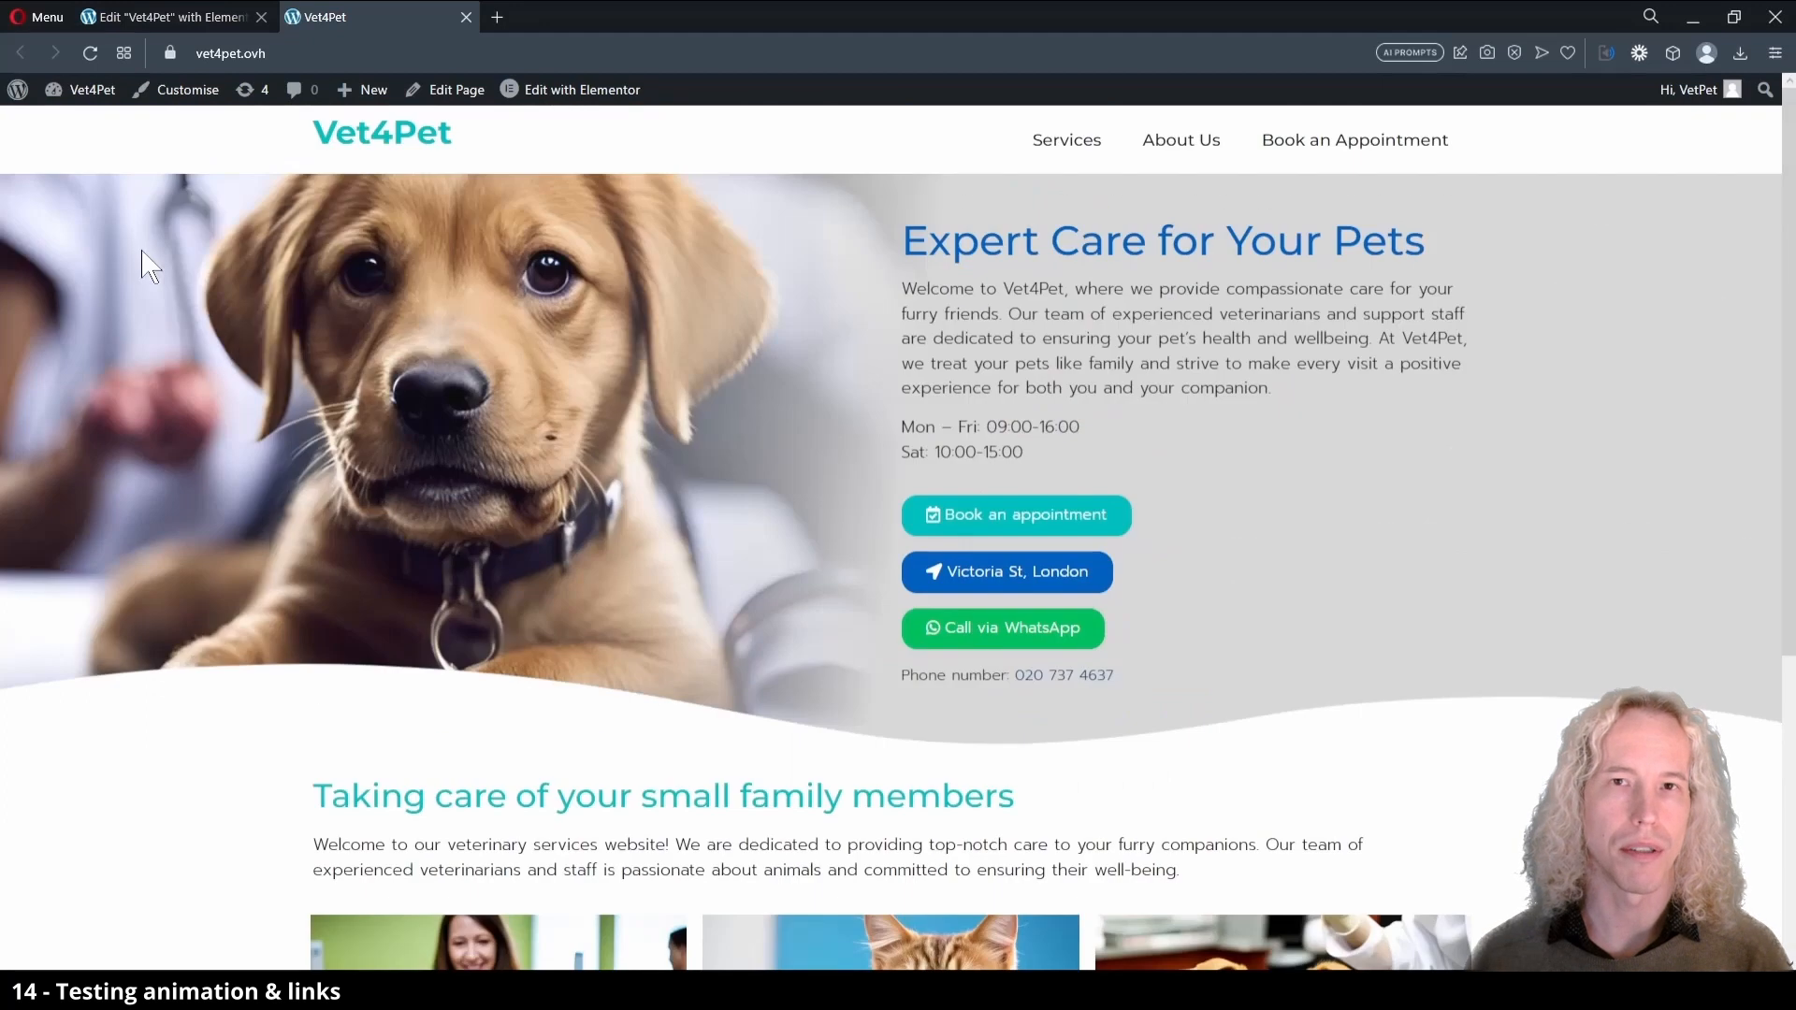
click(90, 53)
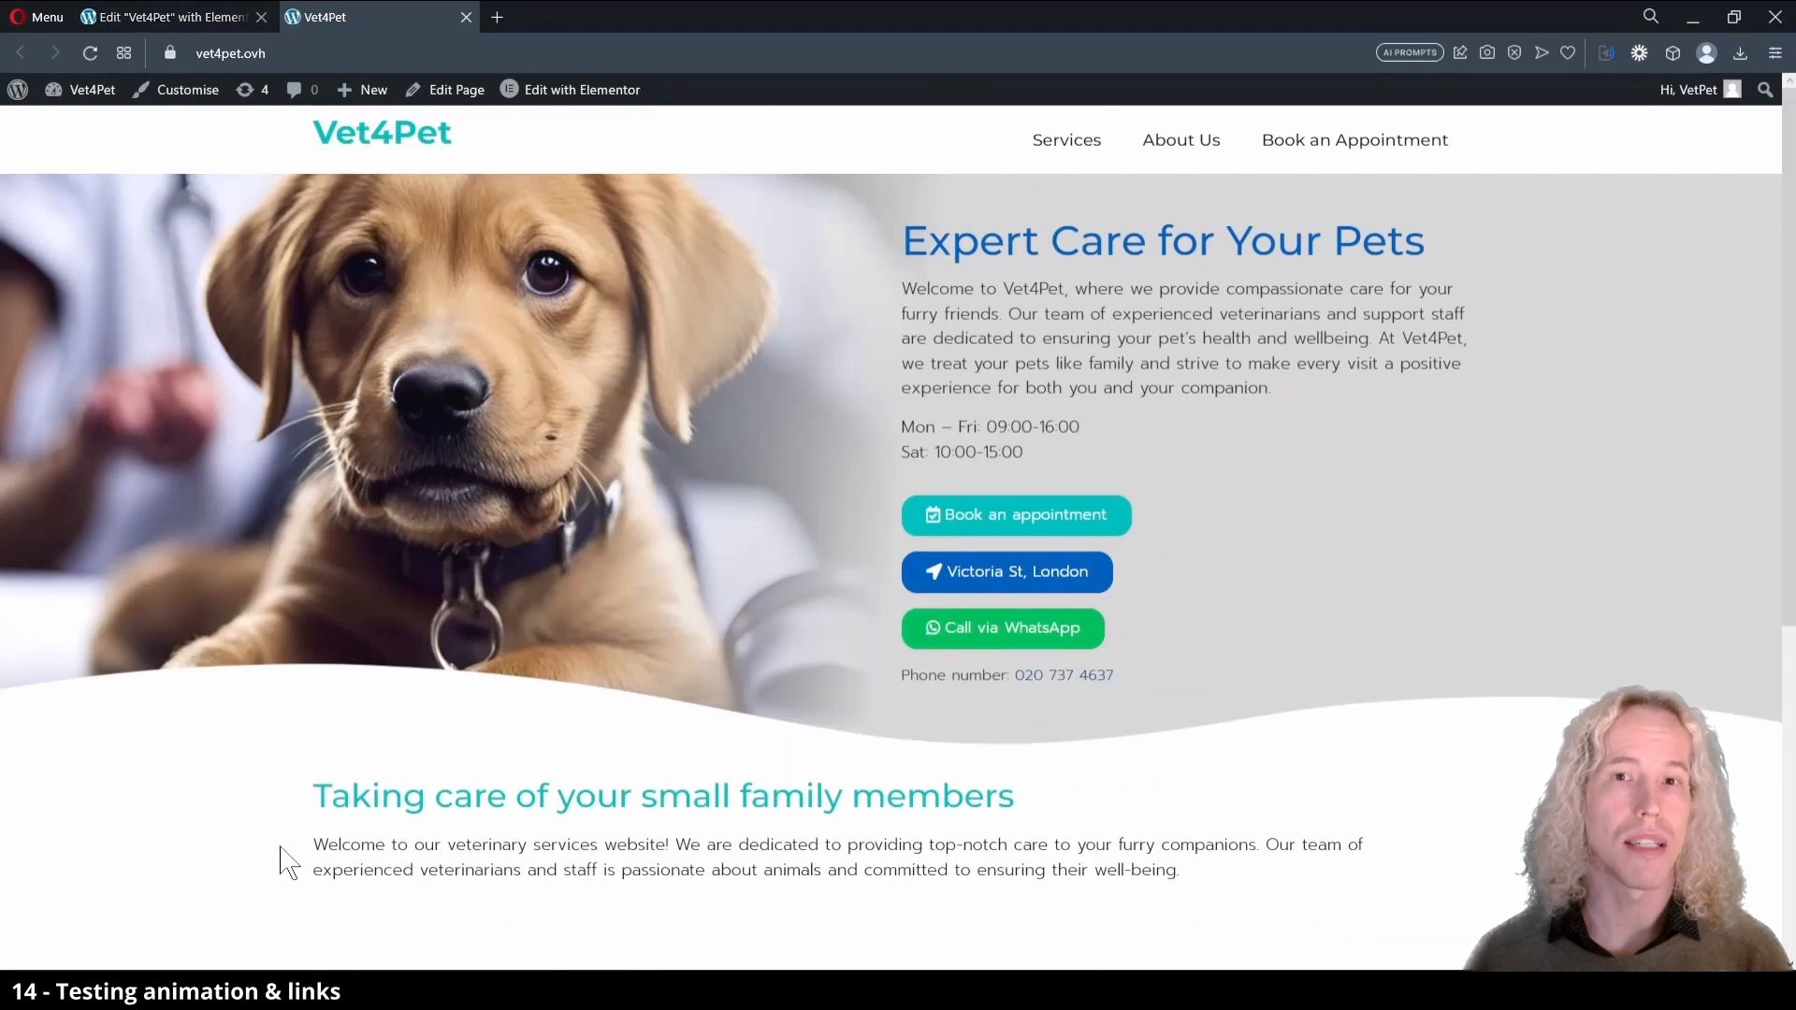
scroll(285, 861, down, 3)
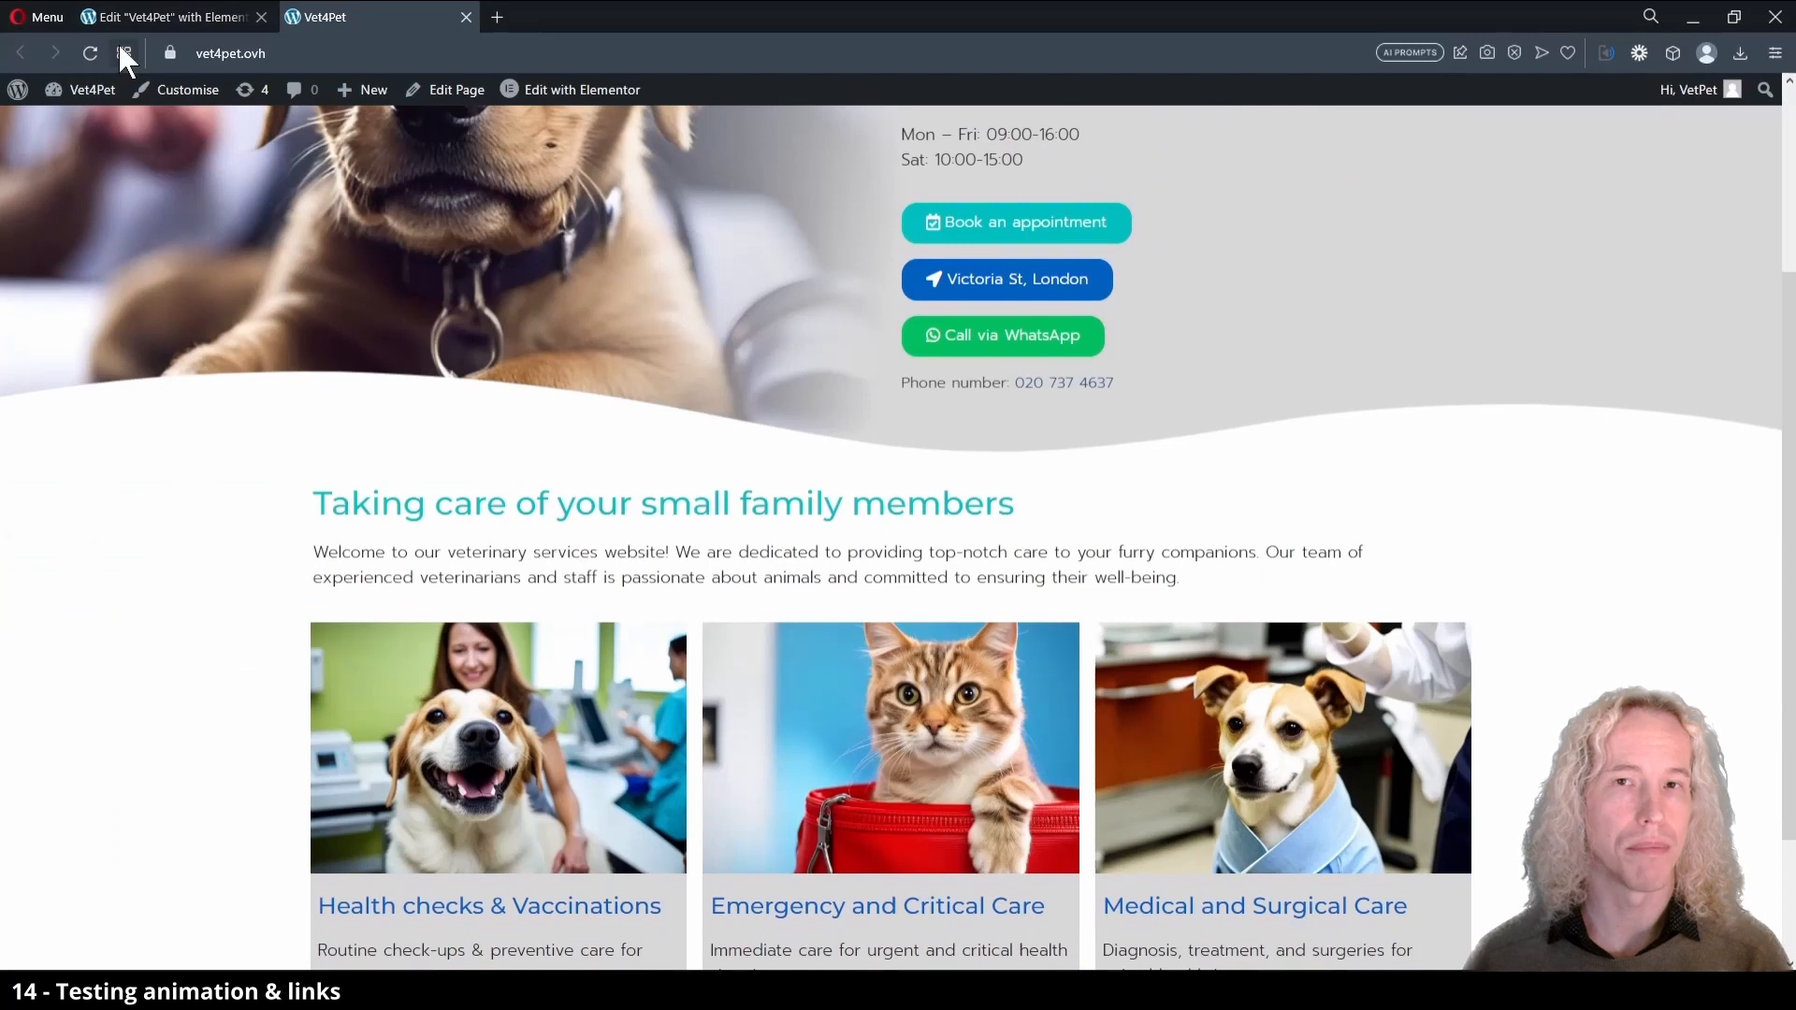
click(90, 54)
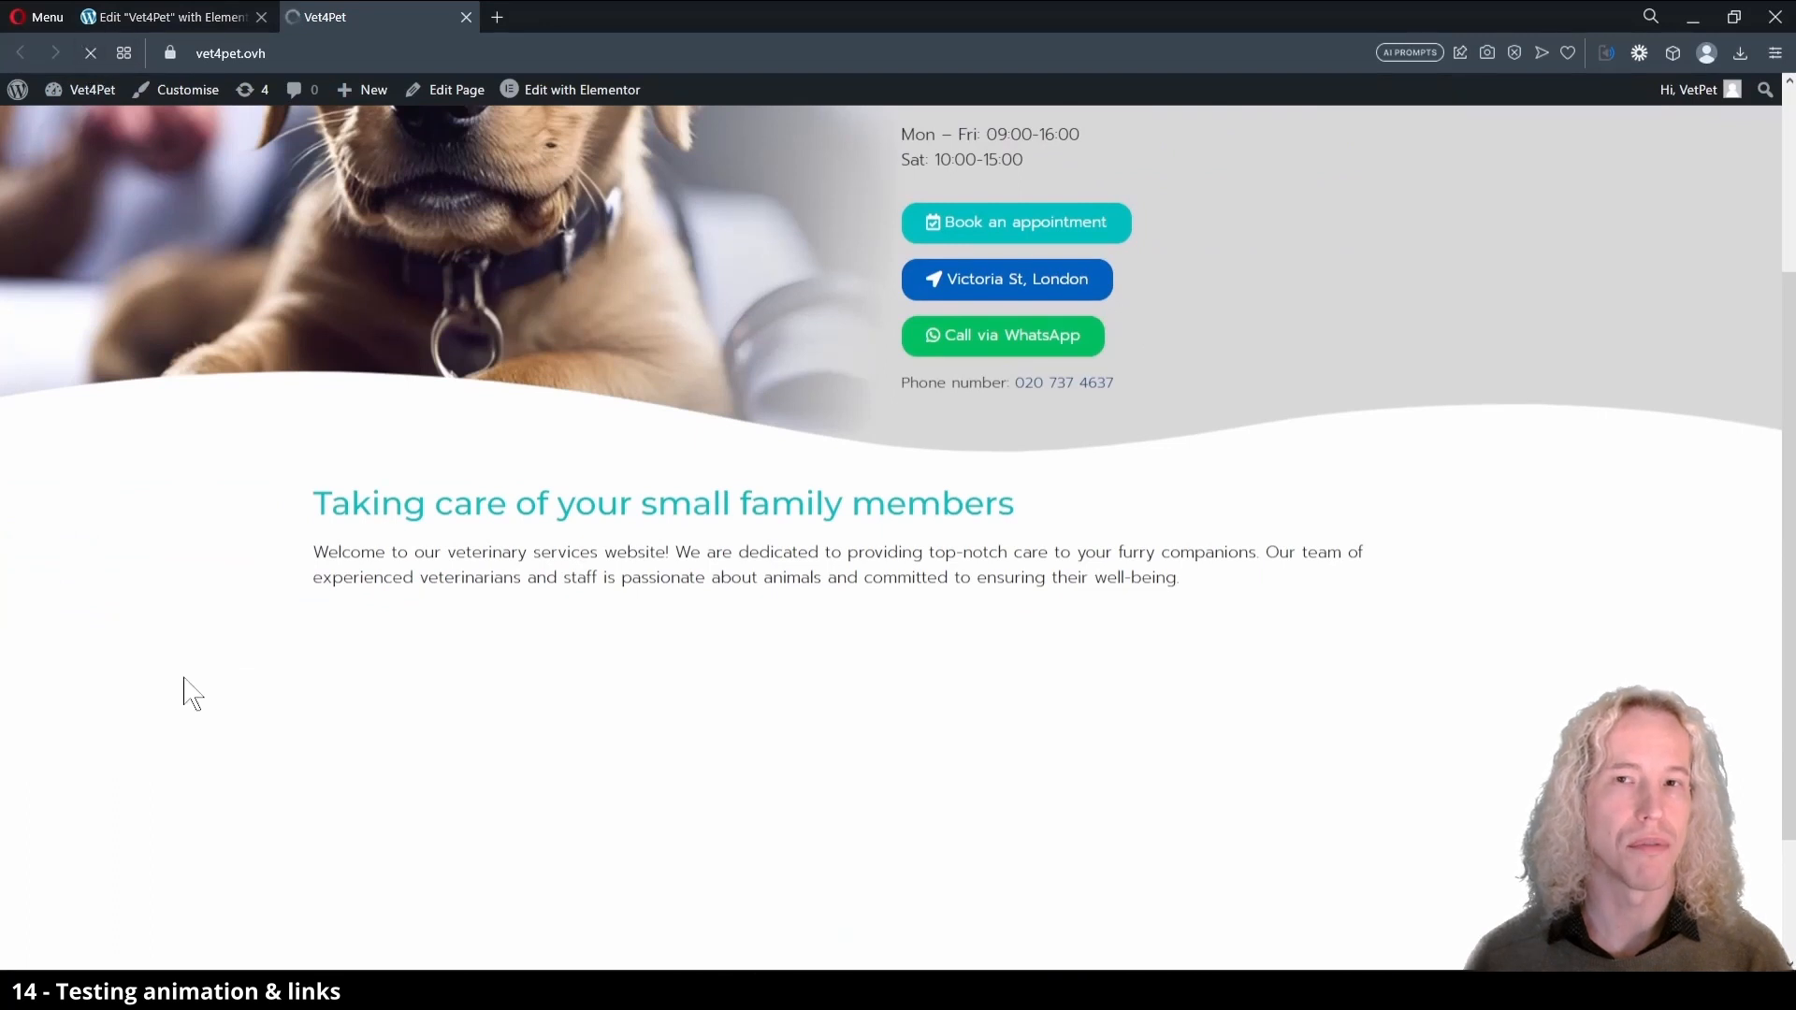
scroll(187, 692, down, 2)
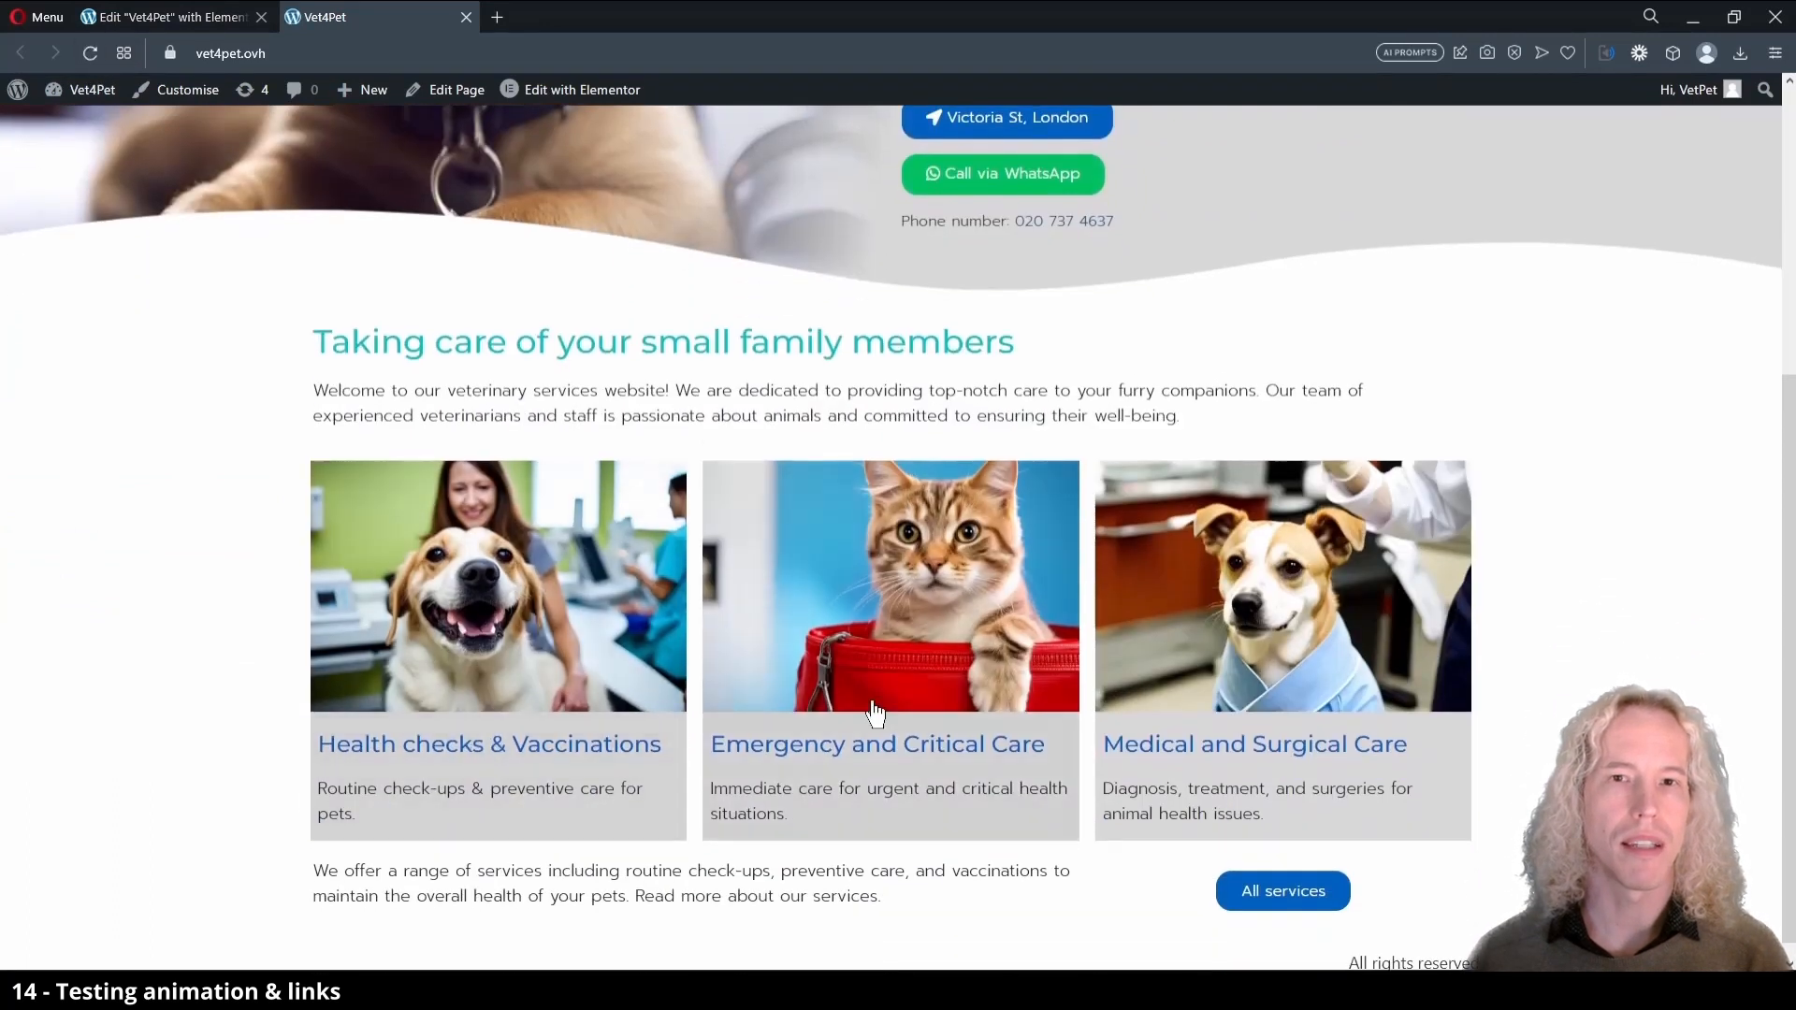
click(1148, 717)
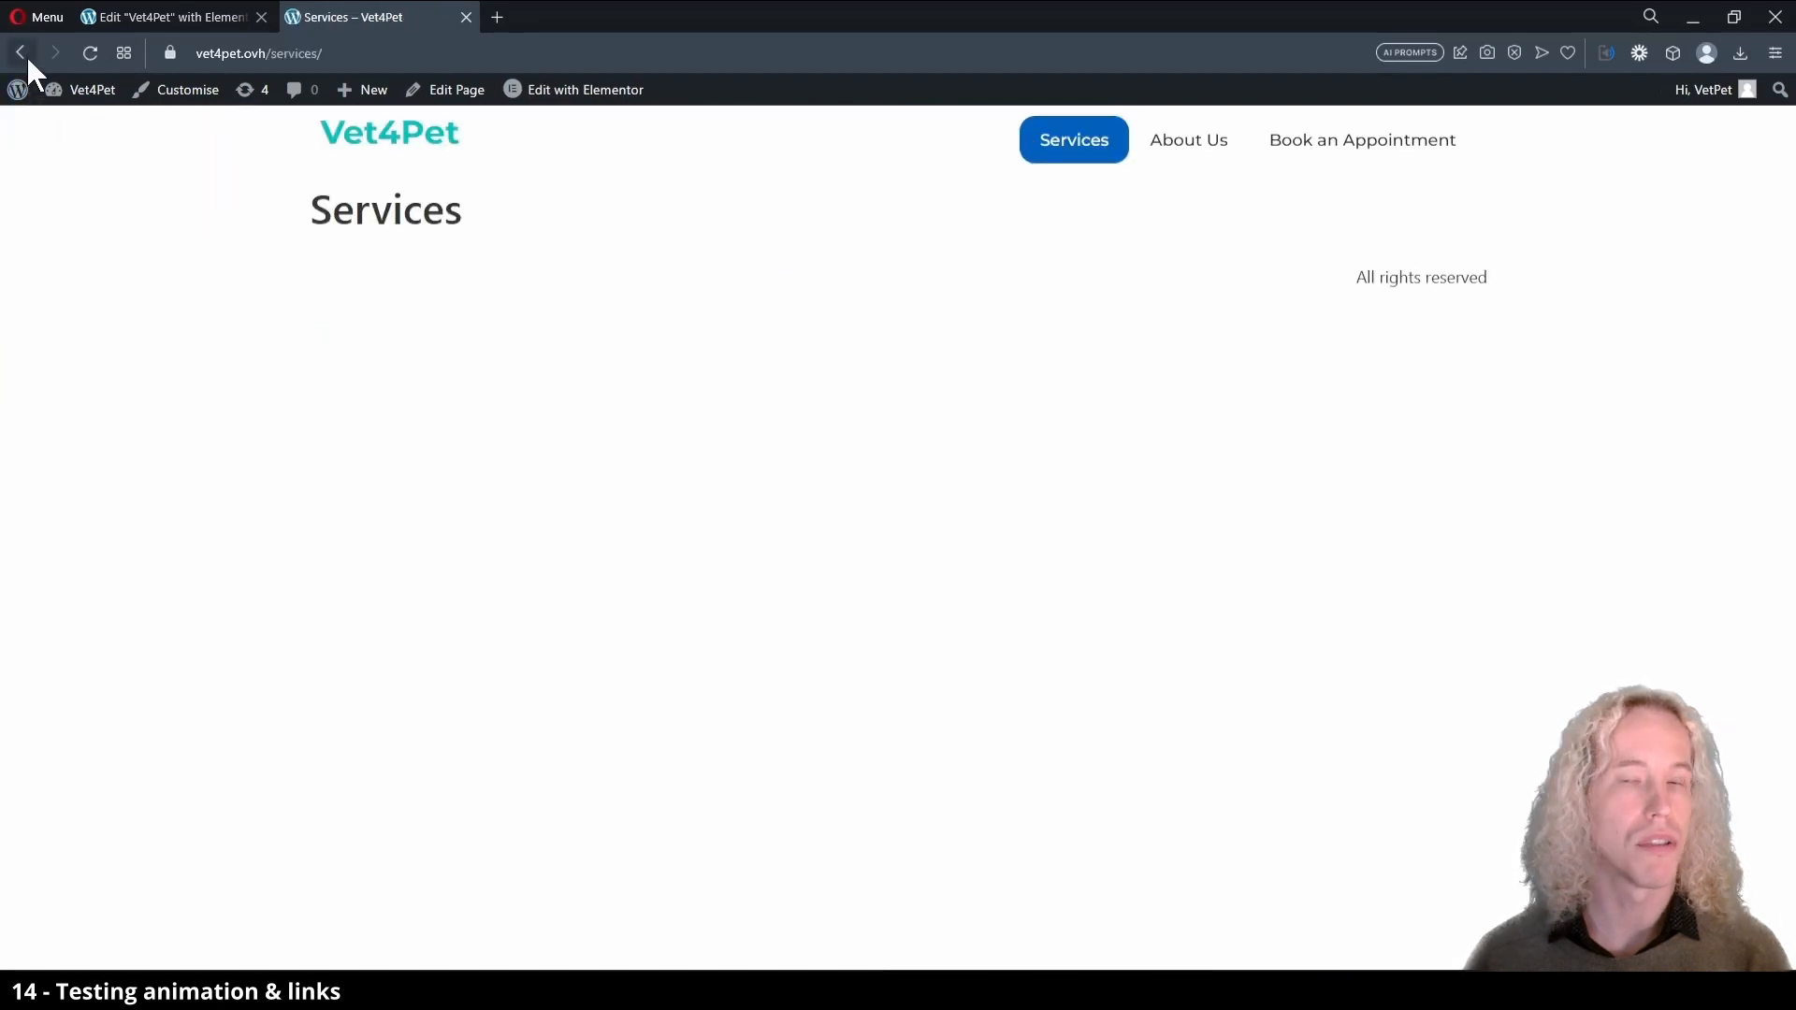
click(22, 54)
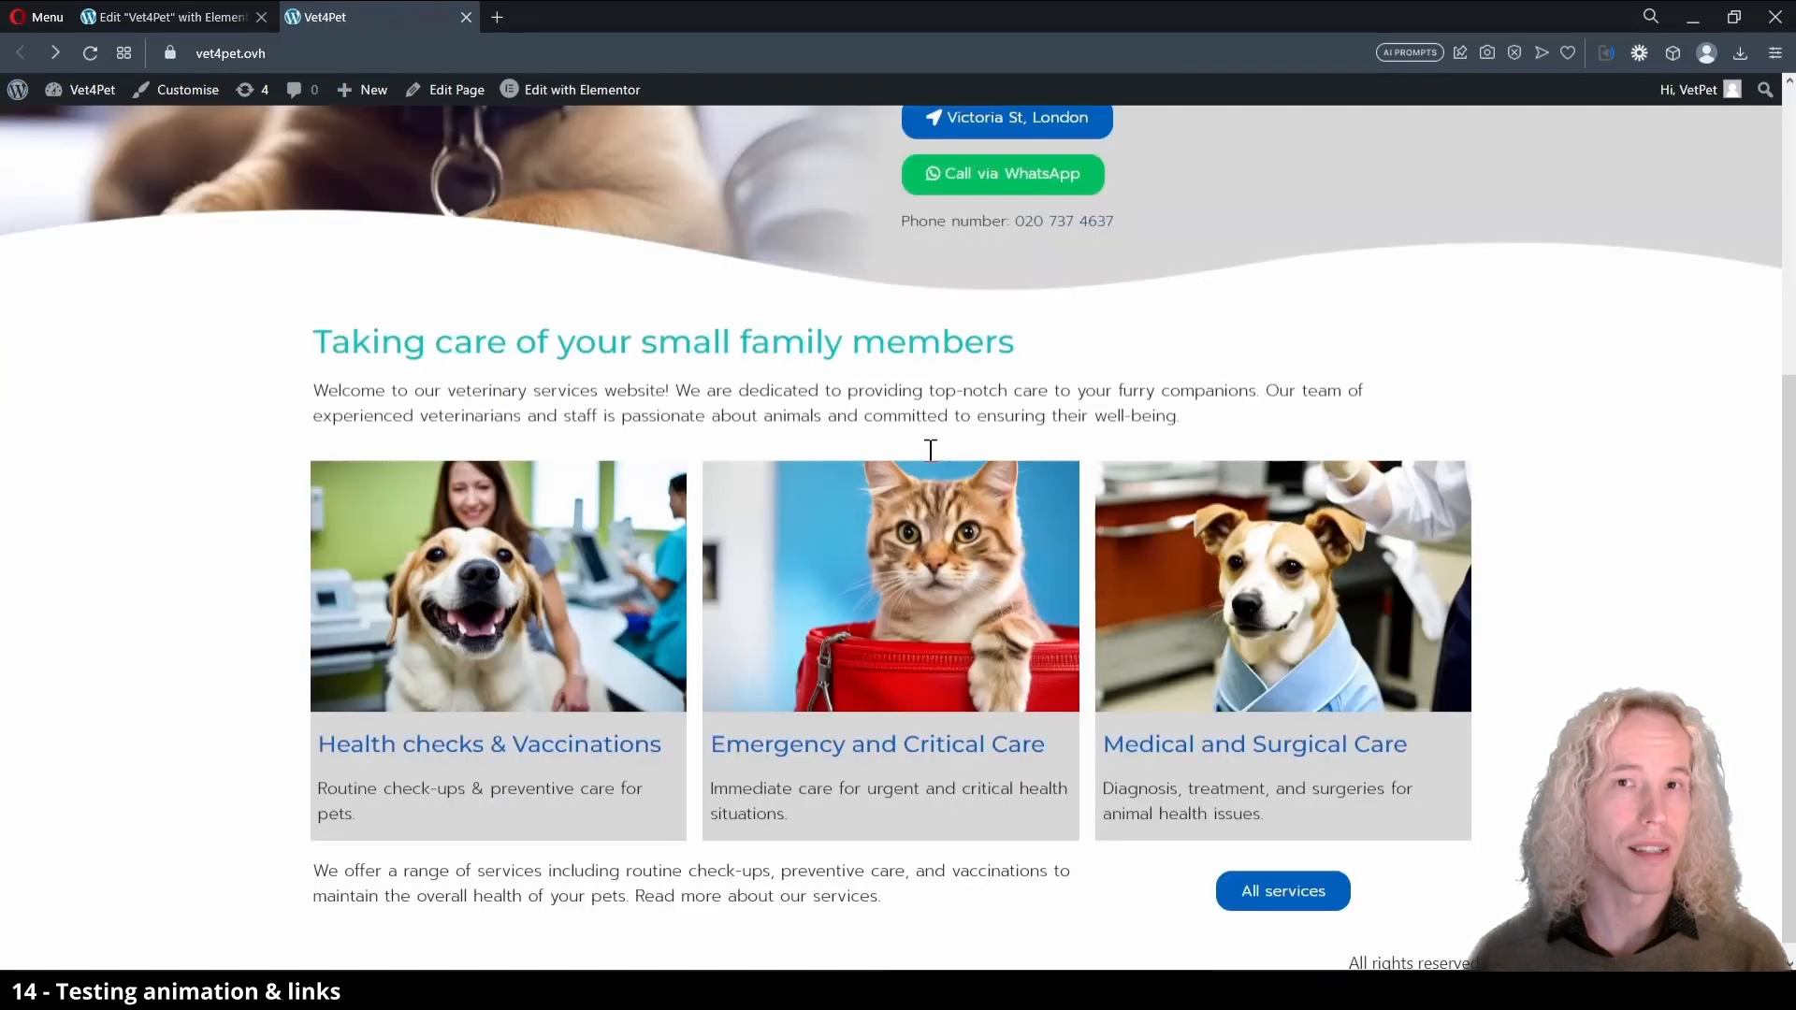